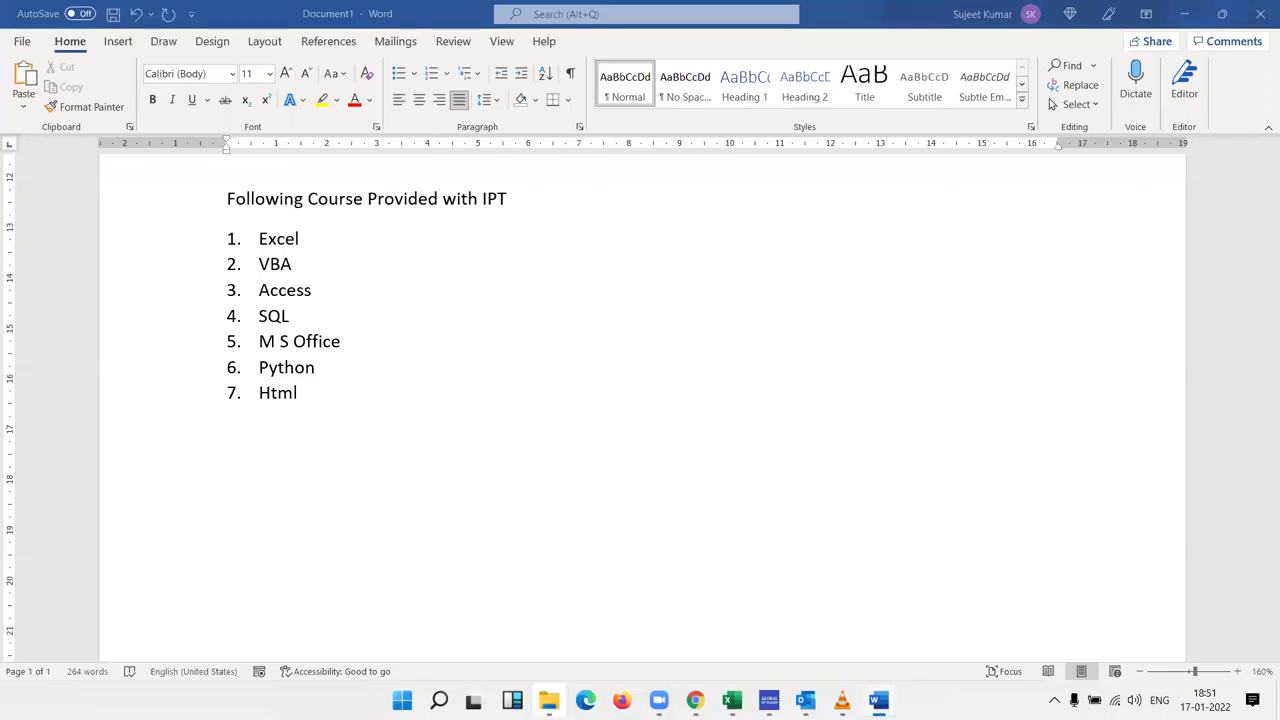
Add the ordinals 10th, 22nd, 23rd and 21st on new lines below the Word course list
key(Return)
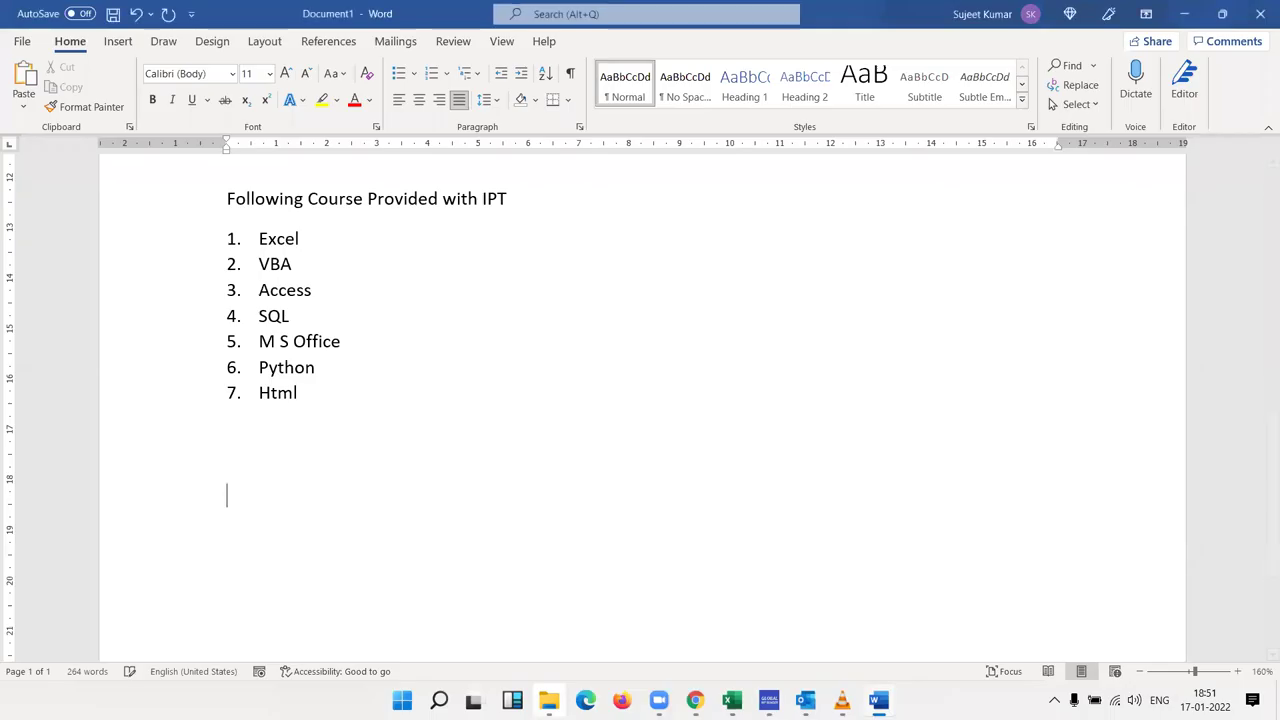
text(10)
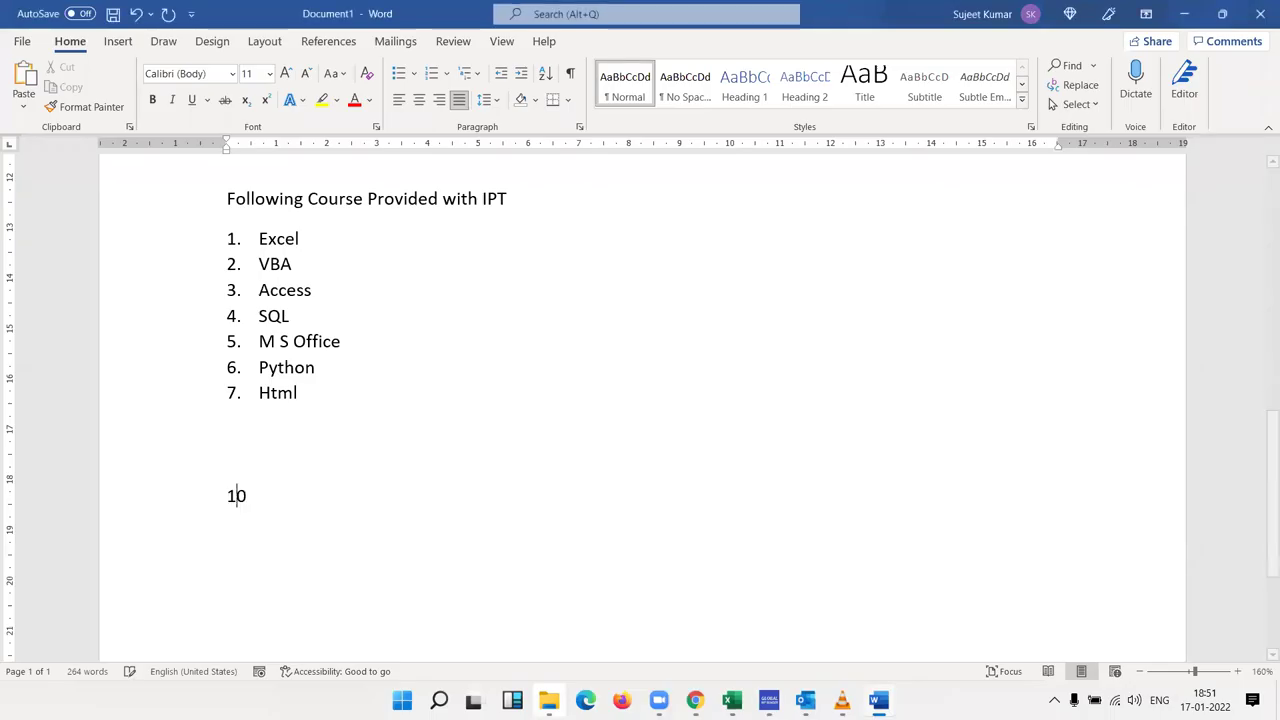
text(th)
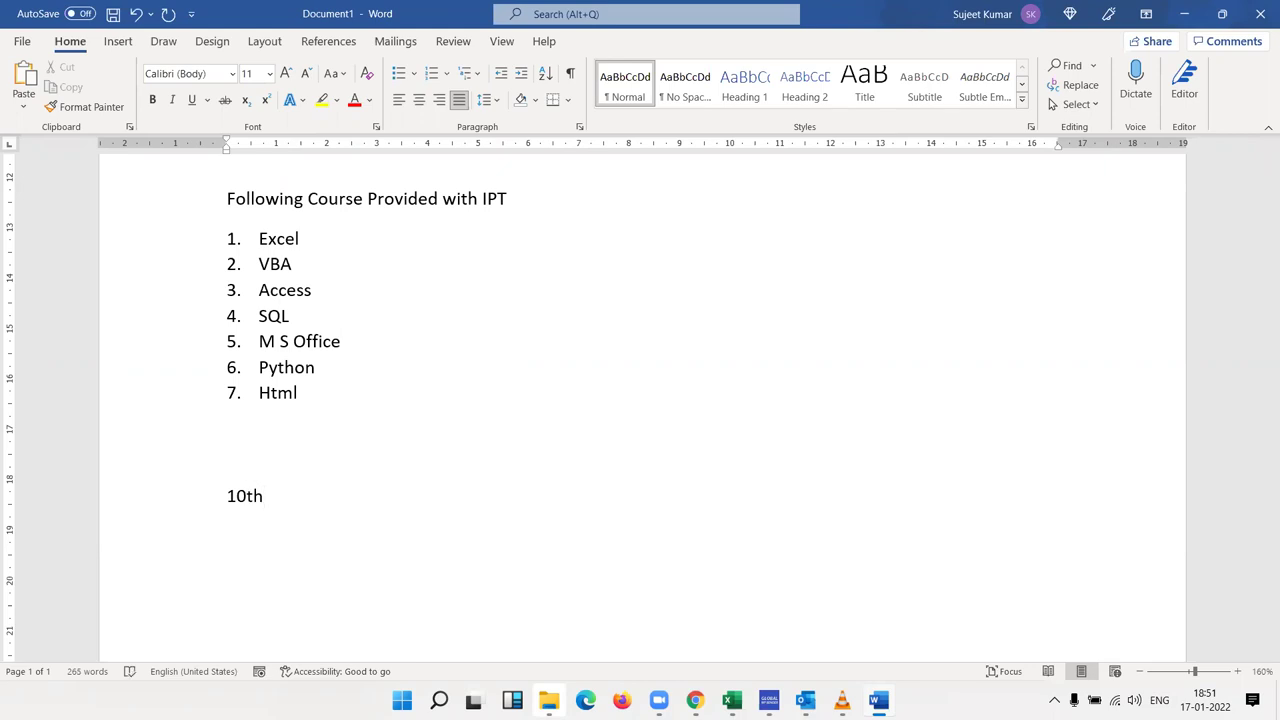
key(Return)
text(22nd )
text(23r)
text(d)
key(Return)
text(21st)
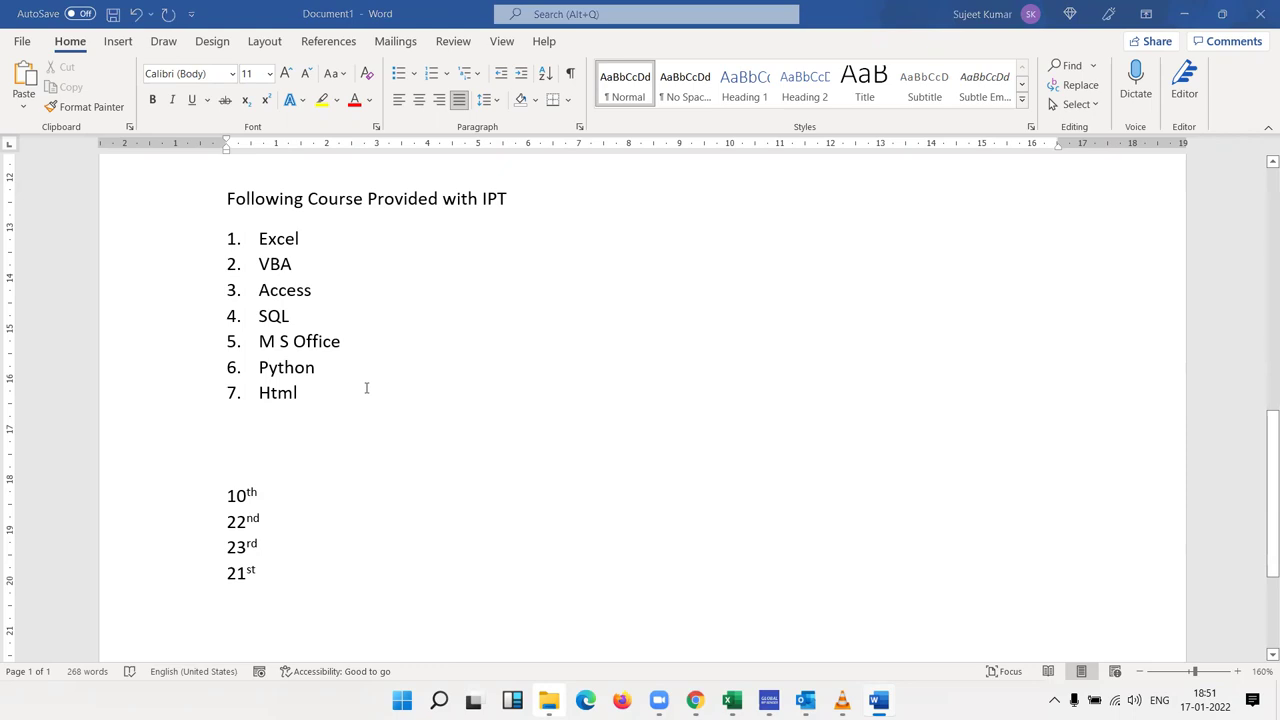
Enter plain 10th in Excel cell B2
key(alt+Tab)
key(alt+Tab)
click(331, 309)
text(10th)
key(Return)
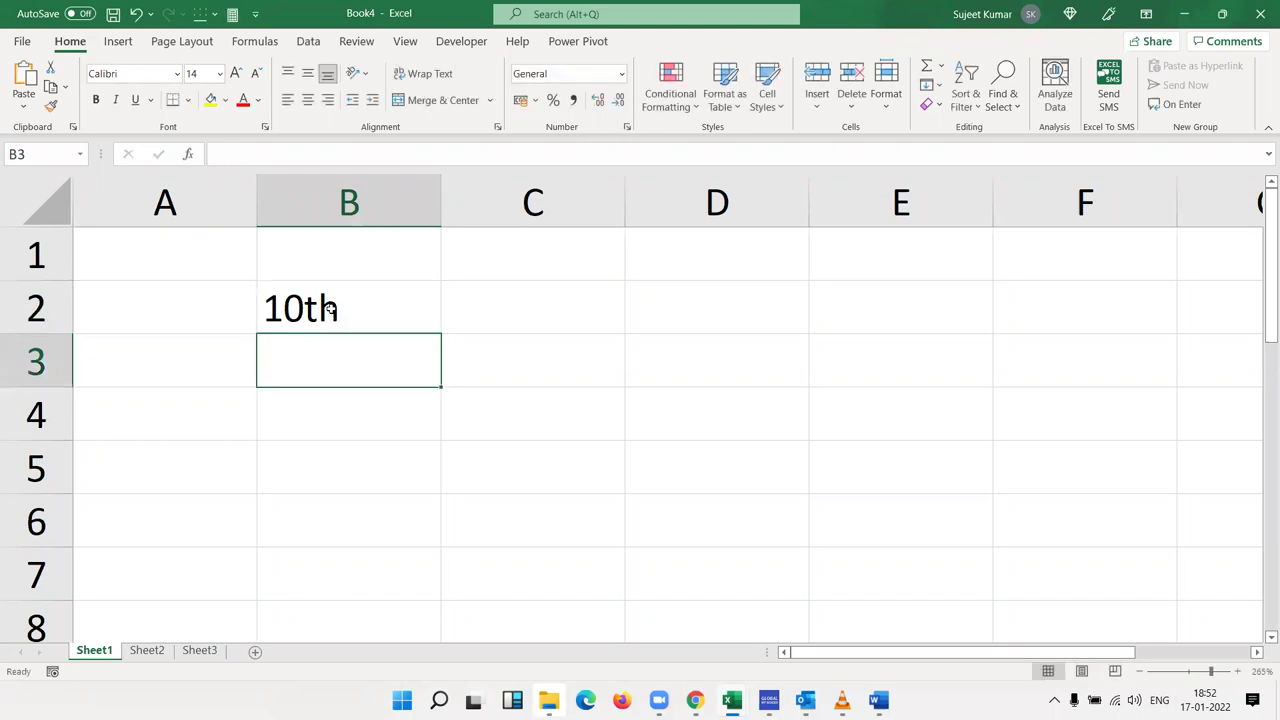
Format the 'th' of 10th in B2 as superscript
click(331, 311)
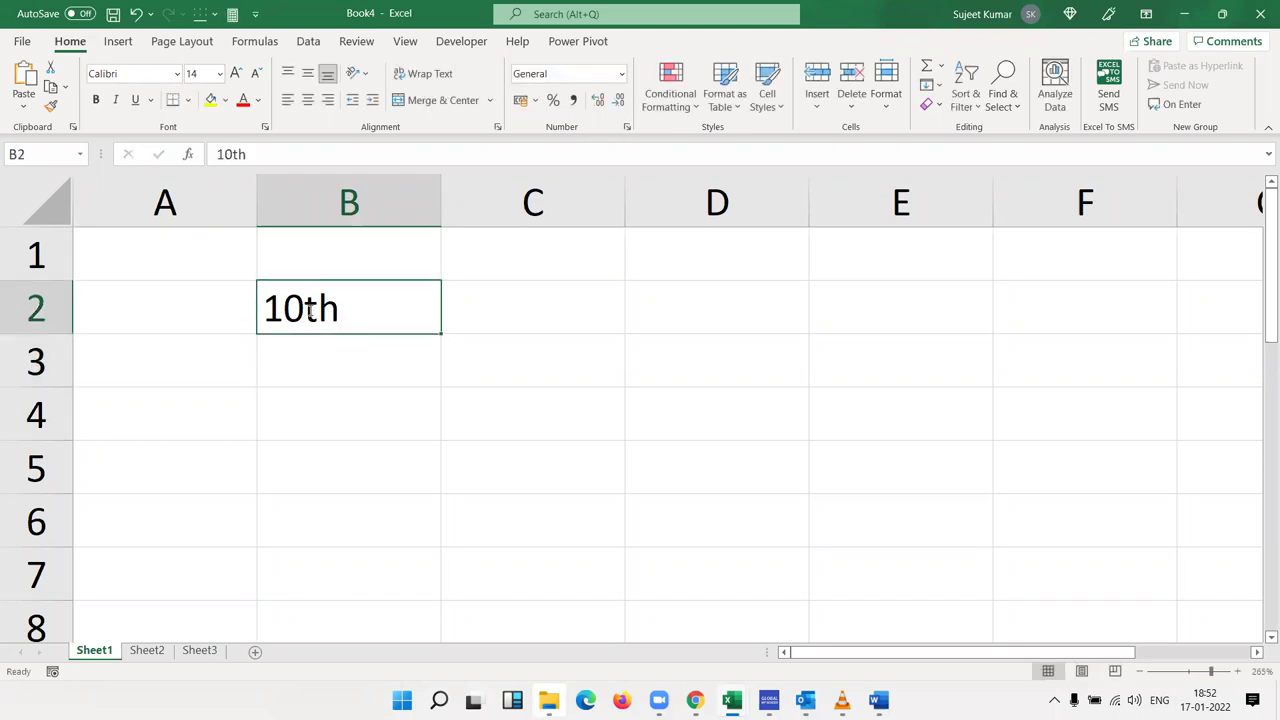
double_click(308, 311)
drag(312, 312, 331, 311)
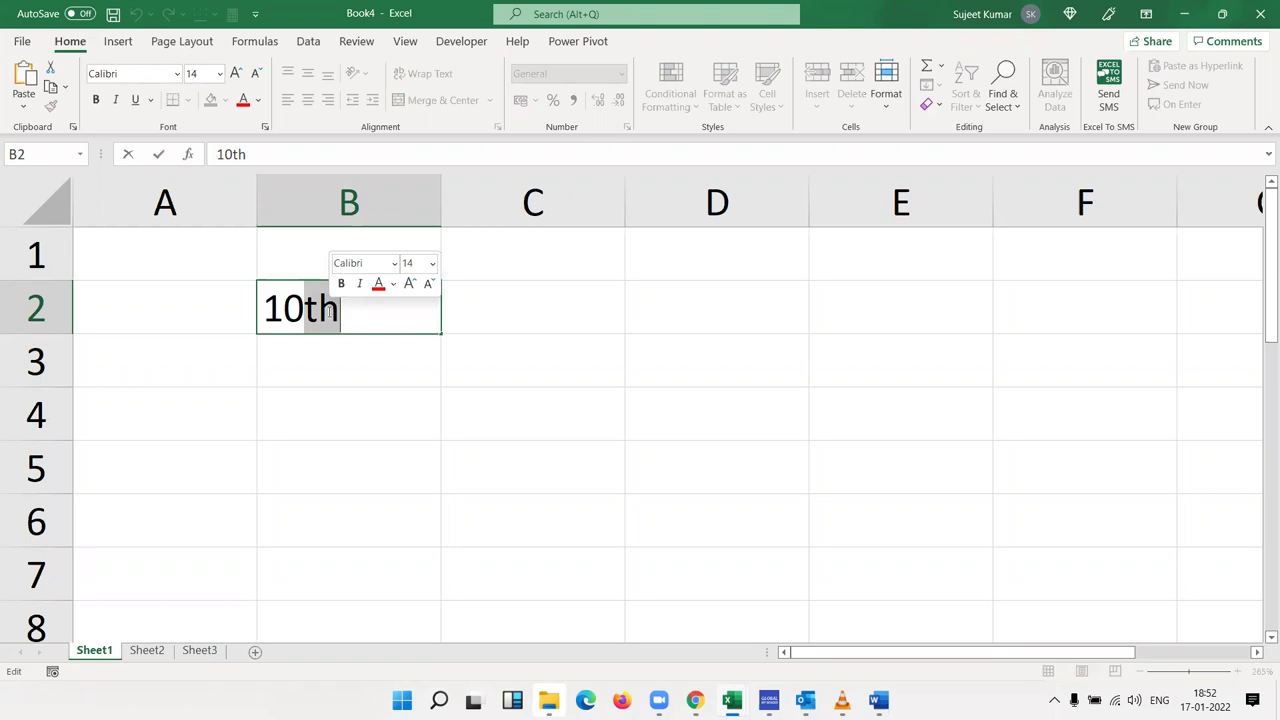
right_click(313, 320)
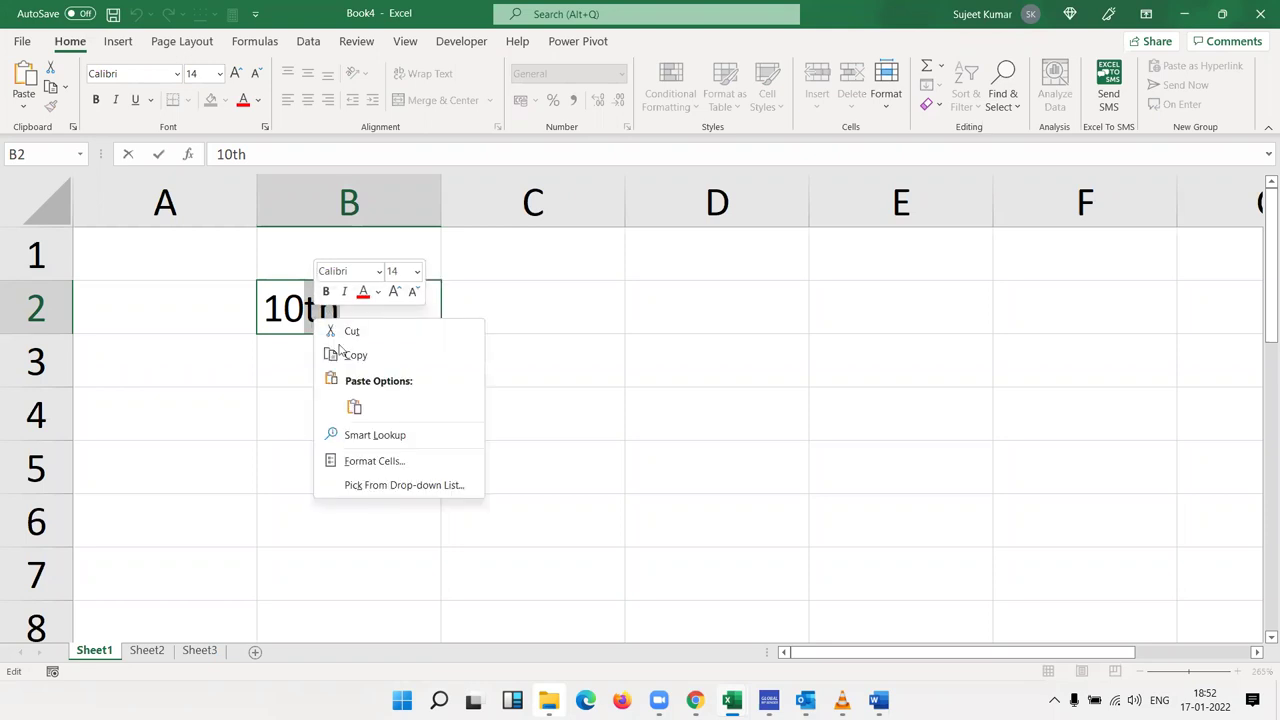
click(390, 460)
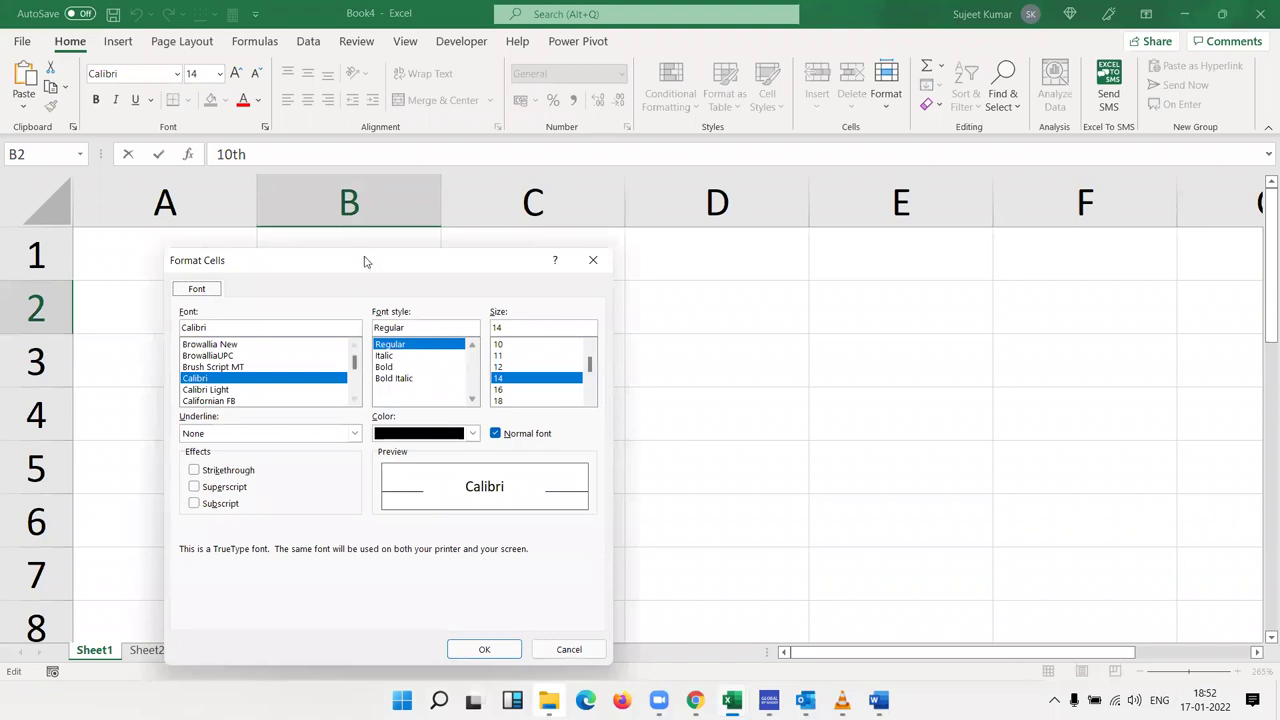
drag(366, 260, 782, 227)
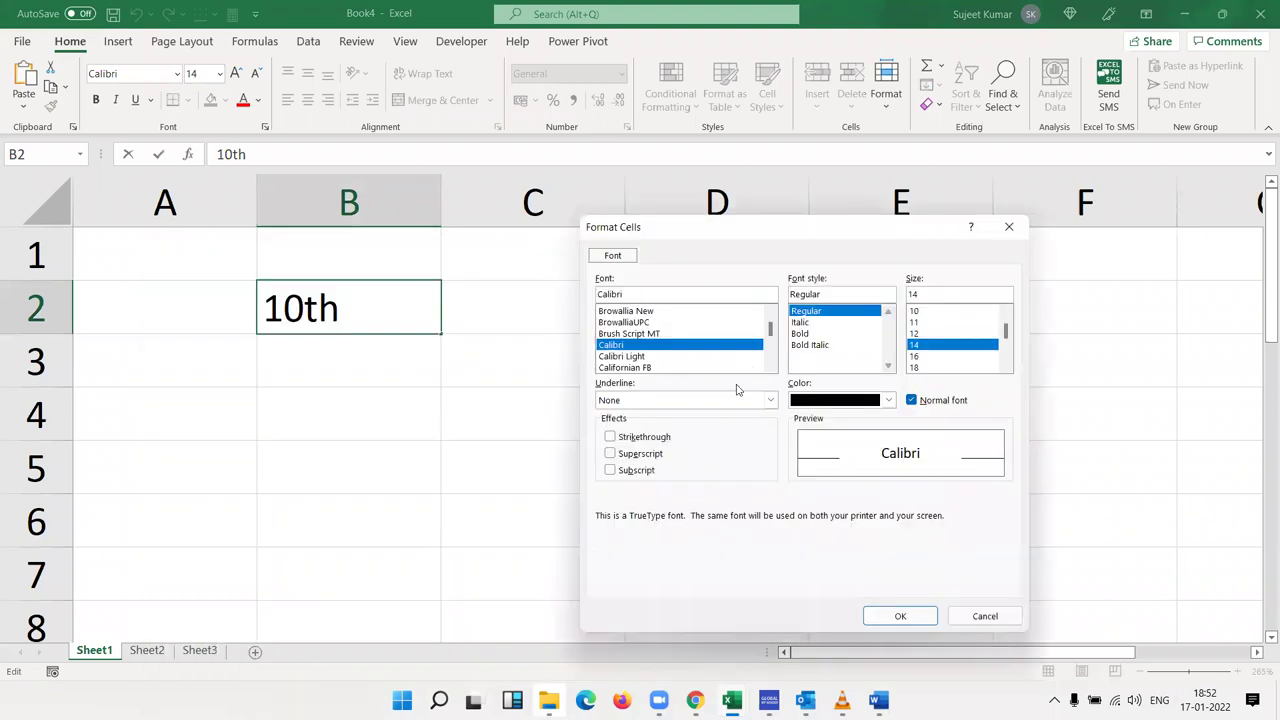
click(620, 458)
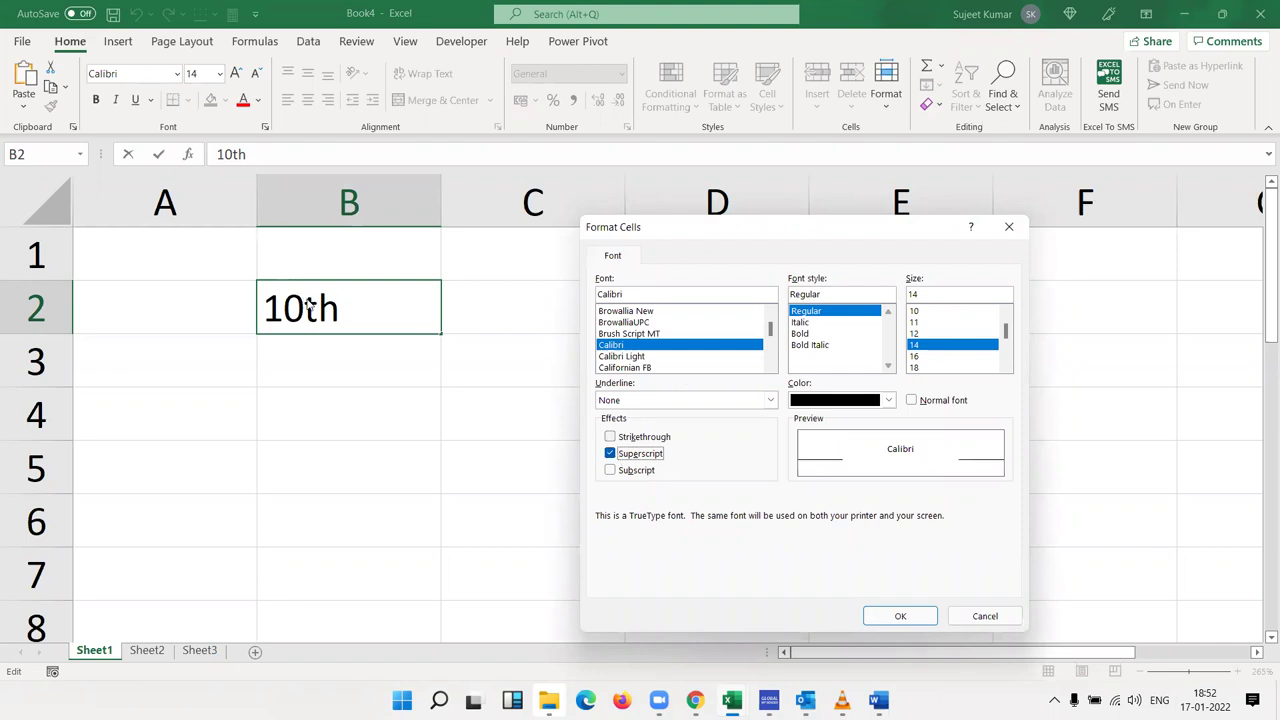
click(899, 616)
click(379, 435)
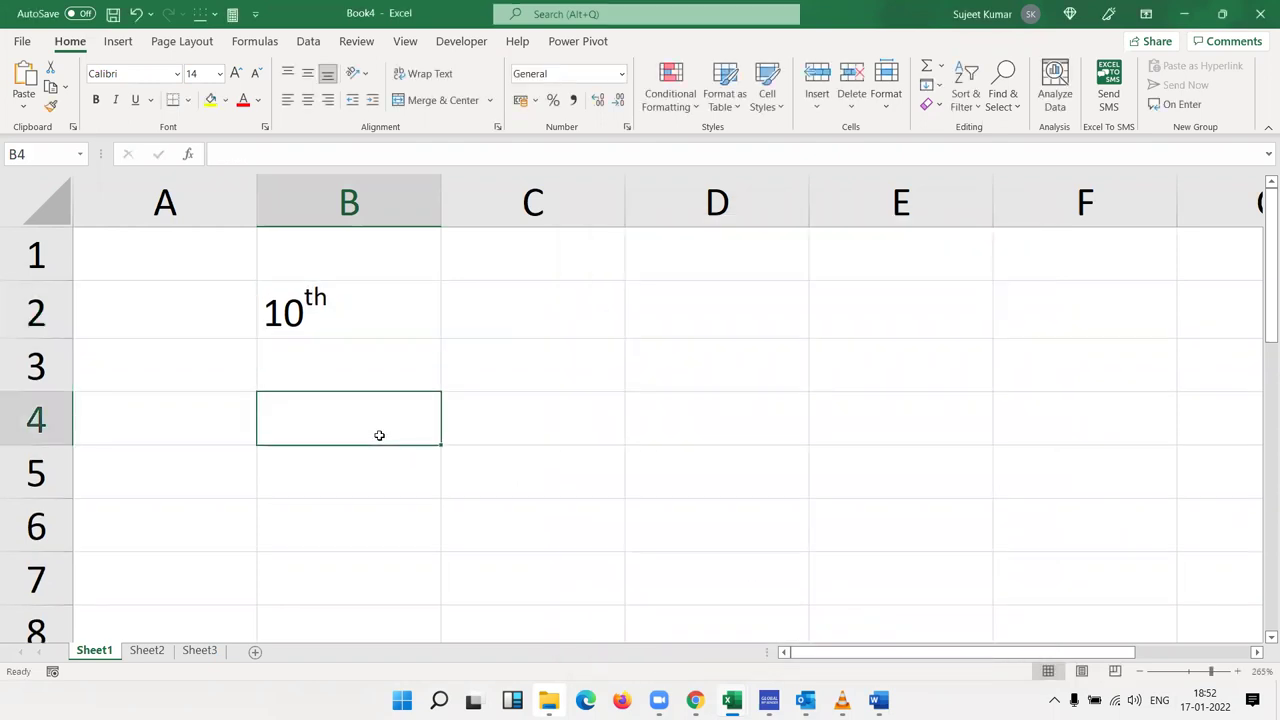
Enter 10o in B3 and superscript the 'o' as a degree sign
click(372, 372)
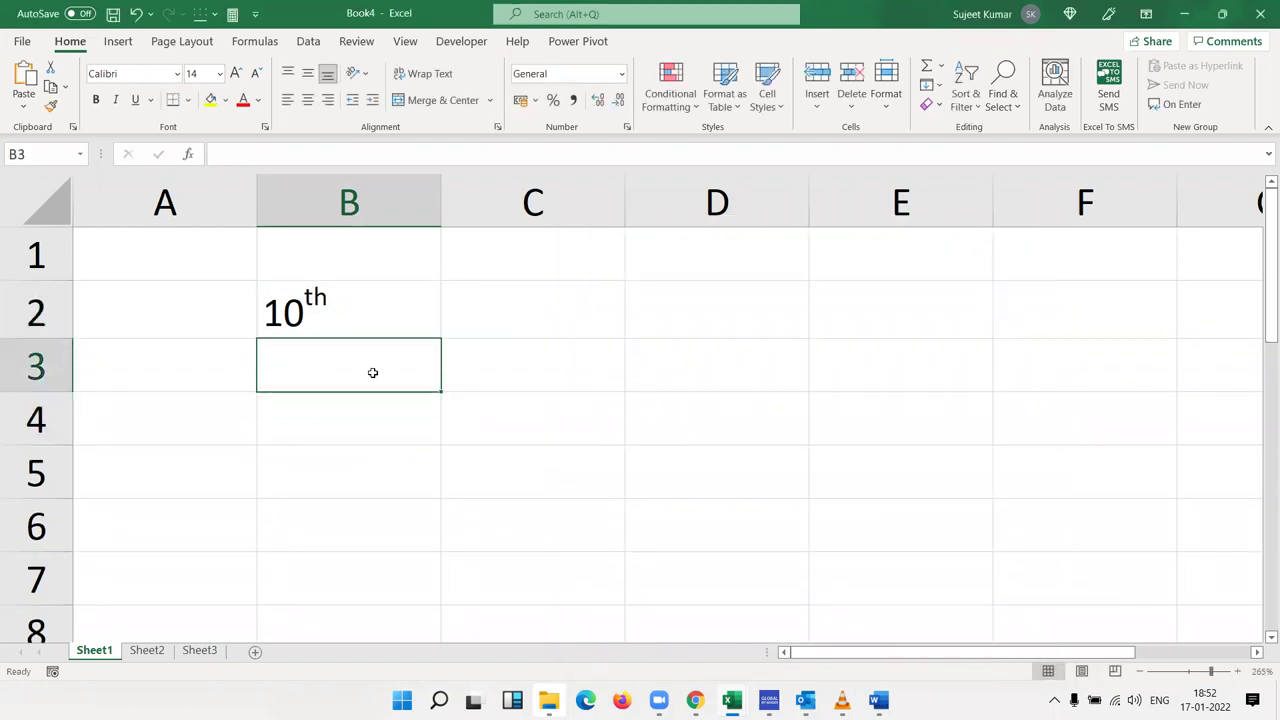
text(10)
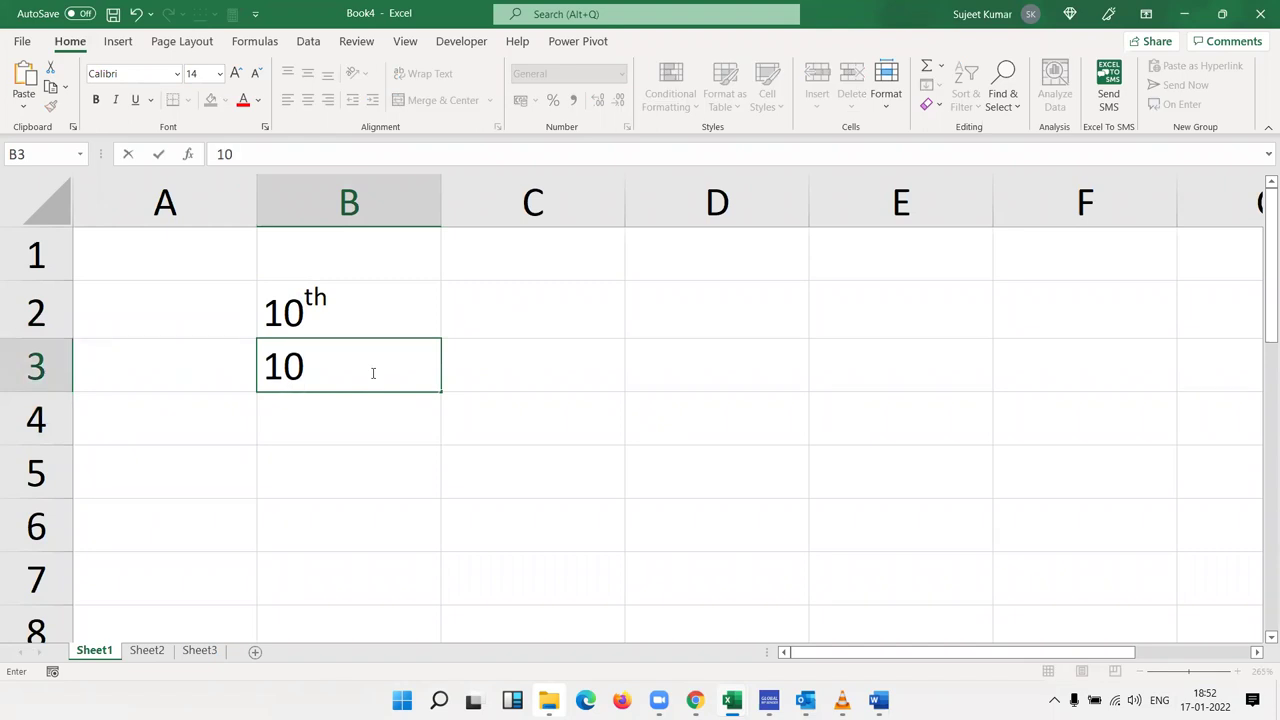
text(o)
key(Return)
click(371, 372)
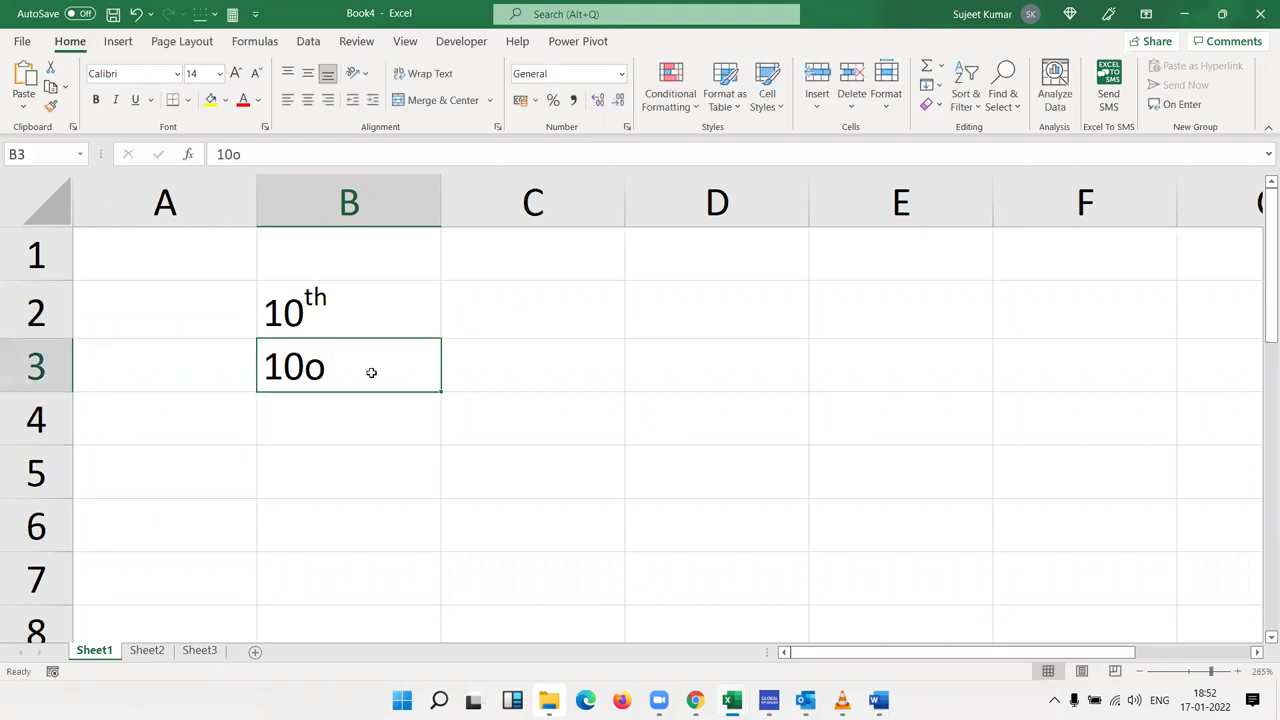
double_click(371, 372)
drag(305, 368, 326, 368)
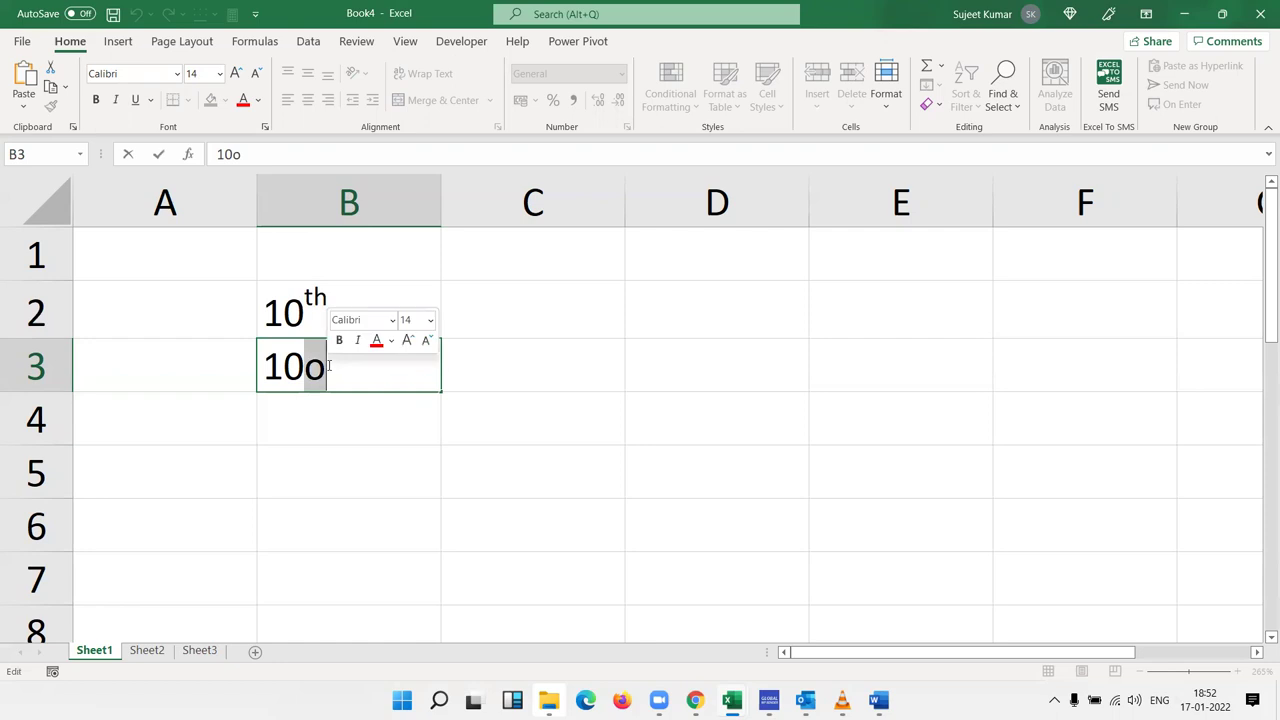
right_click(321, 366)
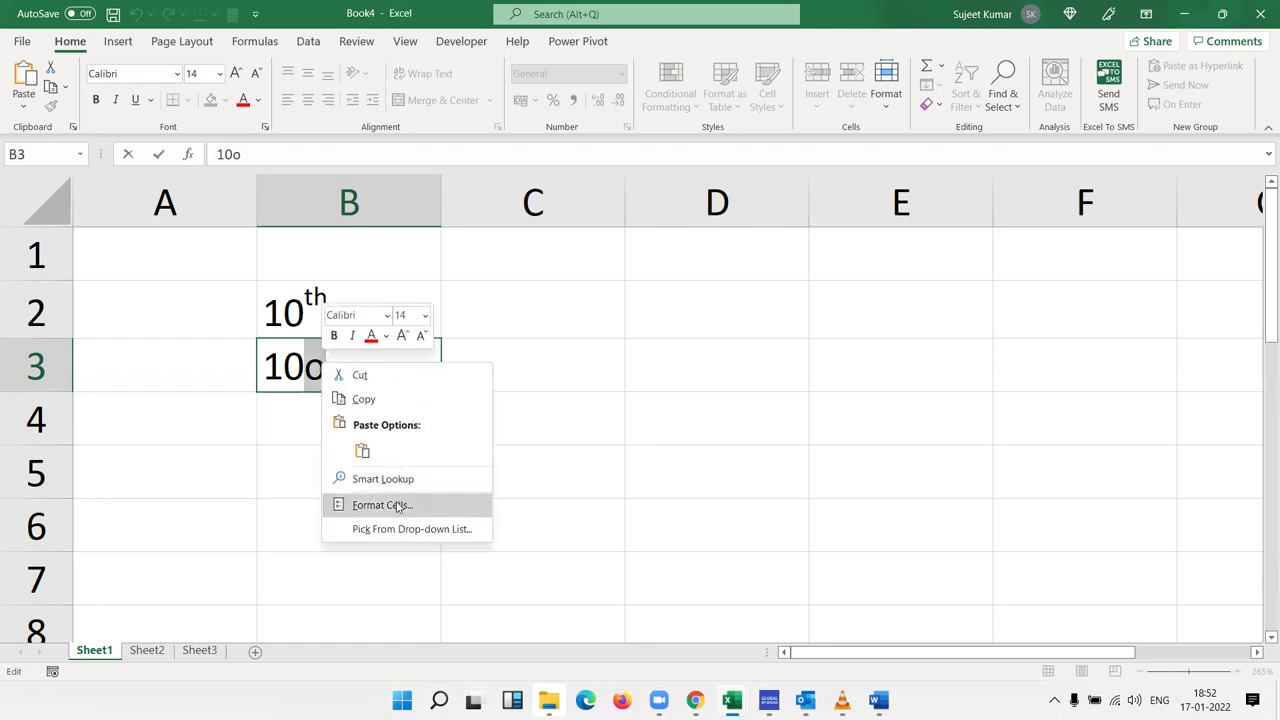
click(396, 508)
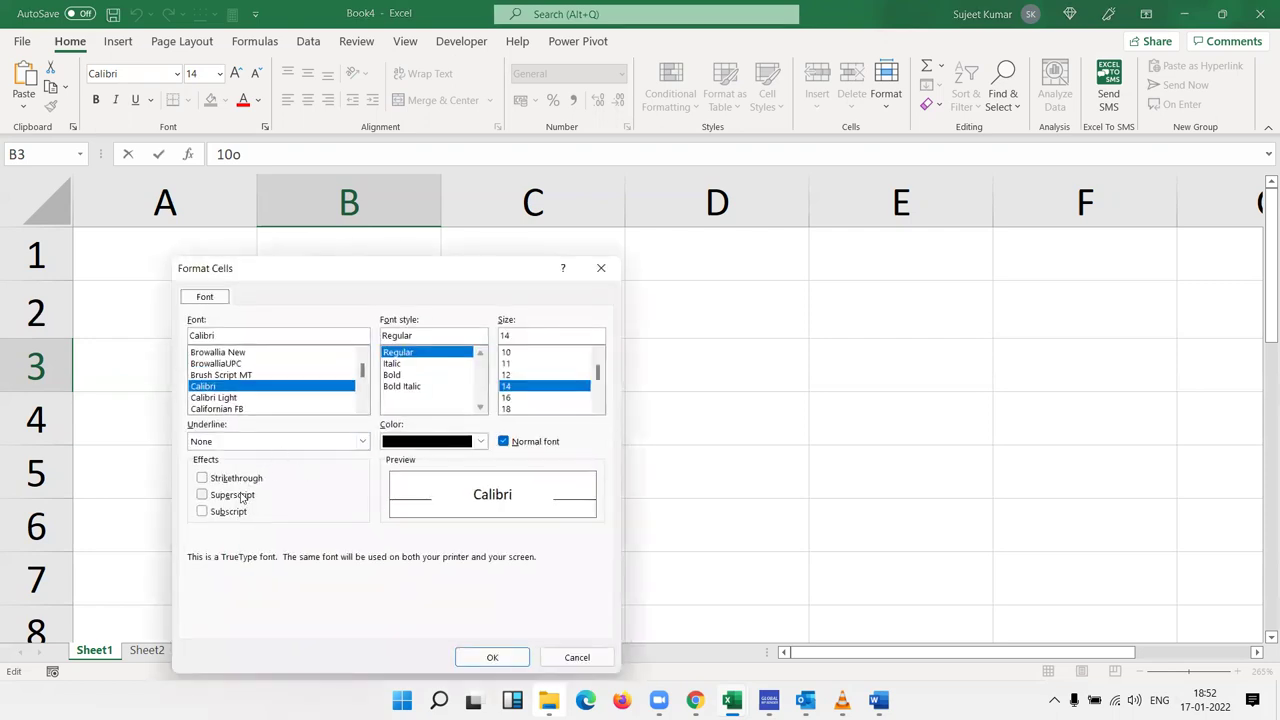
click(244, 495)
click(505, 656)
click(347, 468)
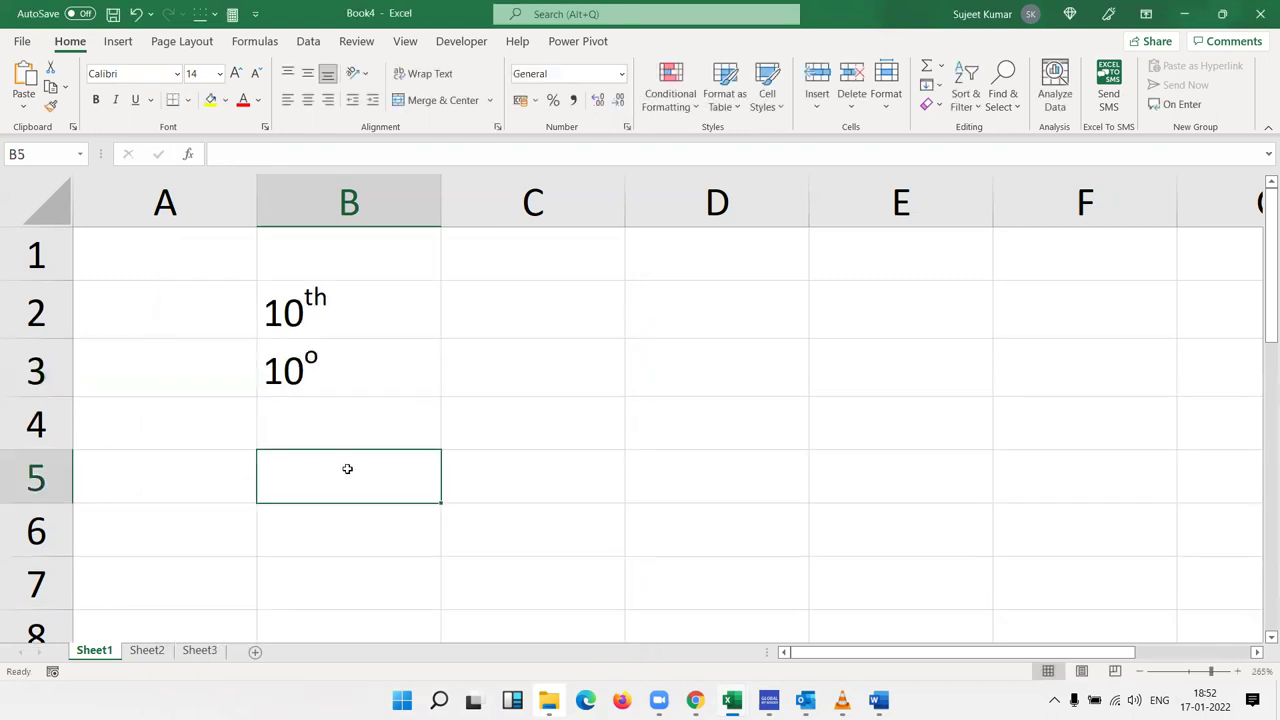
Enter H2O in B4 and format its 2 as superscript
click(334, 431)
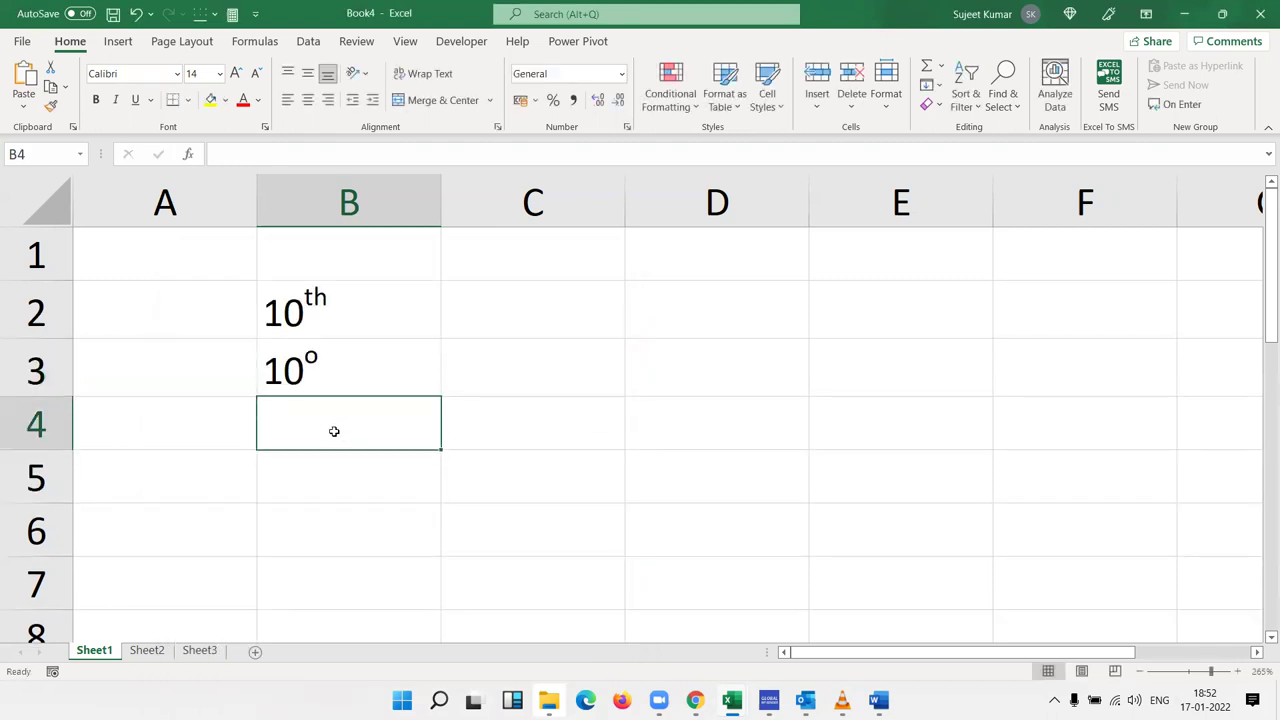
text(H2O)
drag(290, 422, 306, 422)
right_click(302, 424)
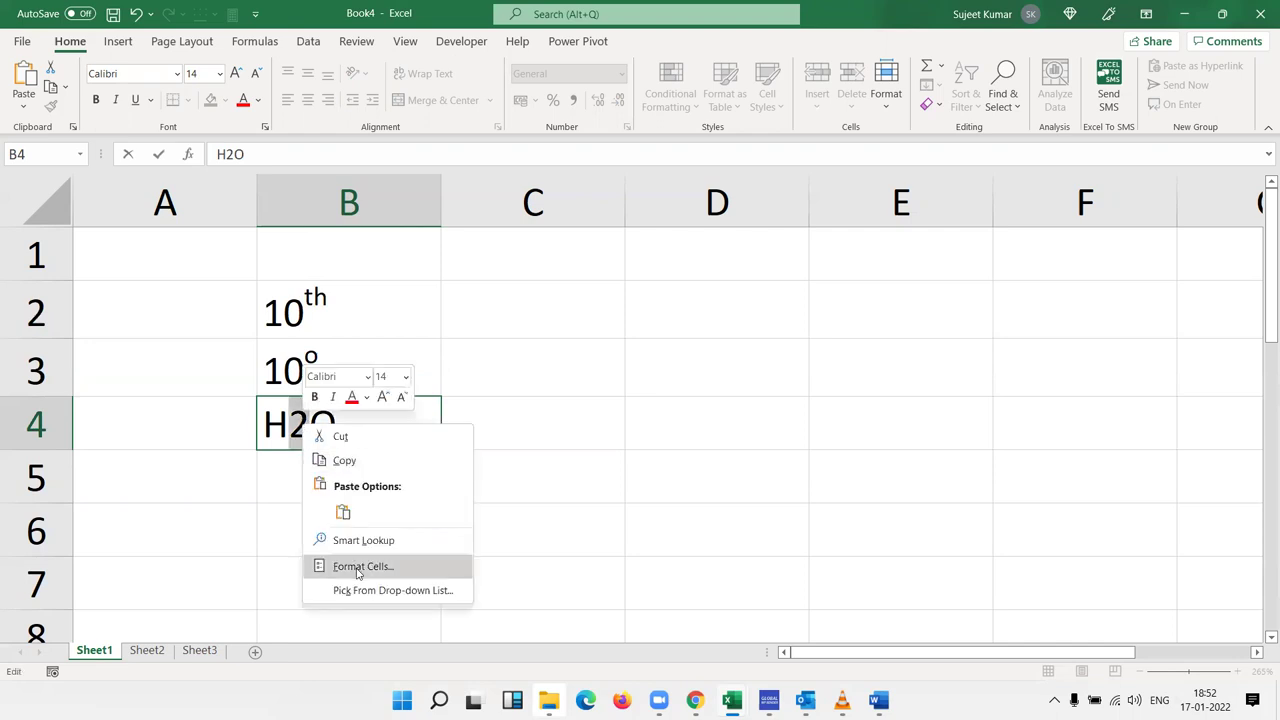
click(358, 568)
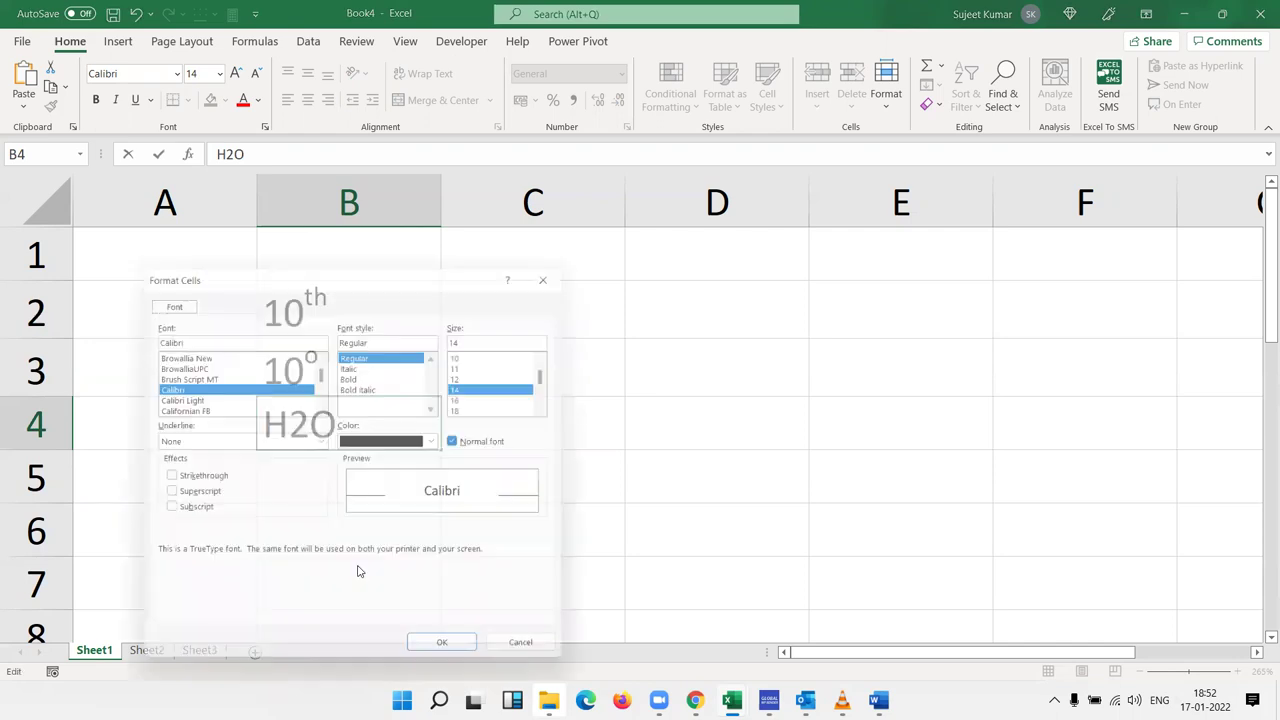
click(192, 495)
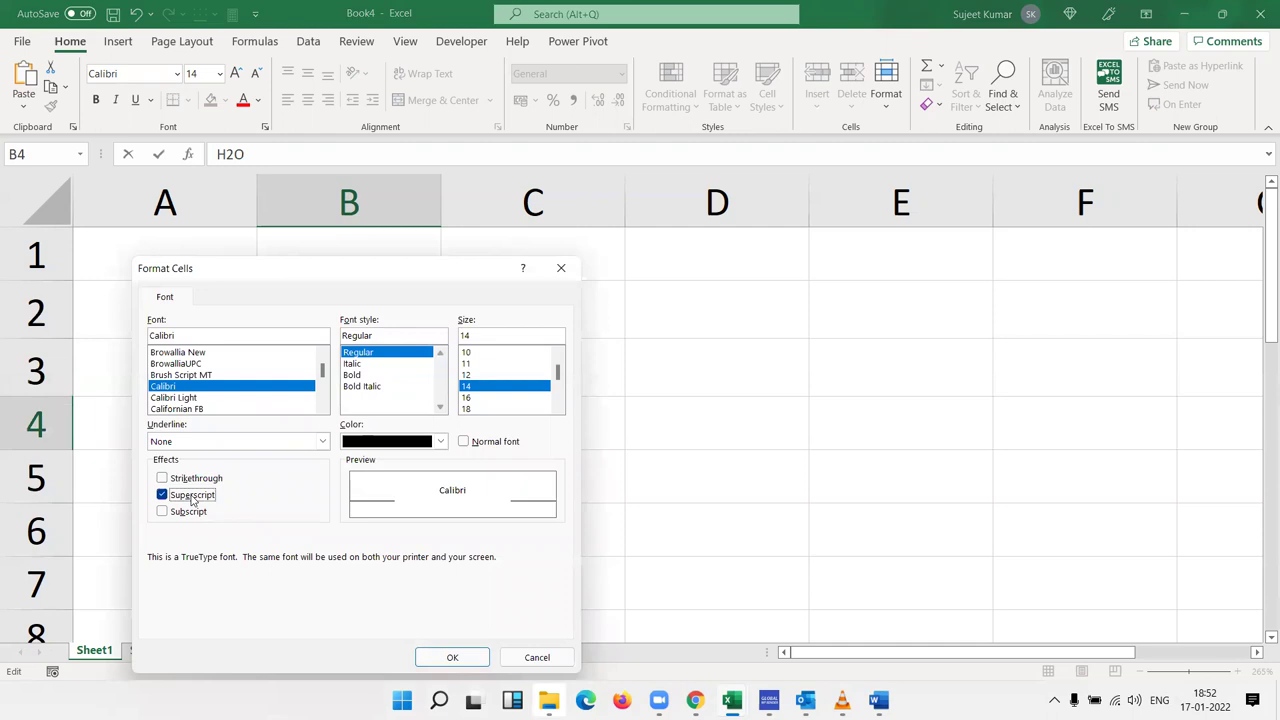
click(428, 655)
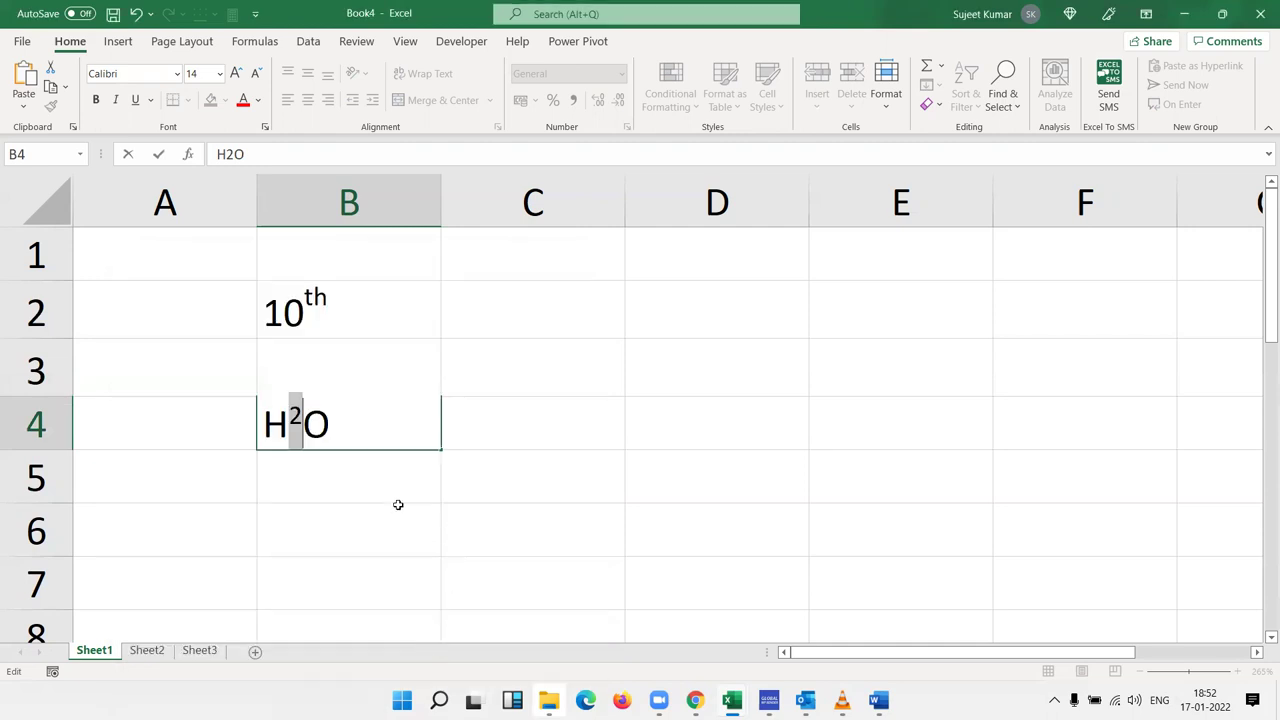
Change the 2 in H2O from superscript to subscript, giving H₂O
right_click(302, 417)
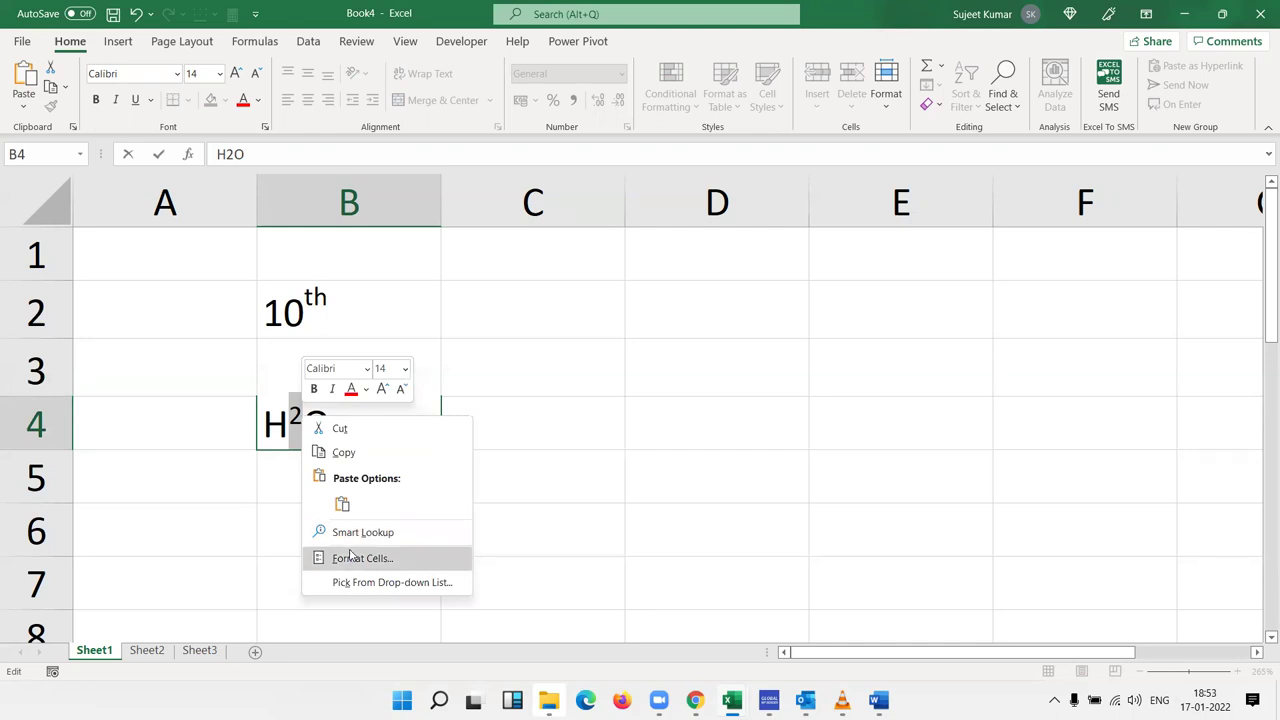
click(340, 556)
click(190, 512)
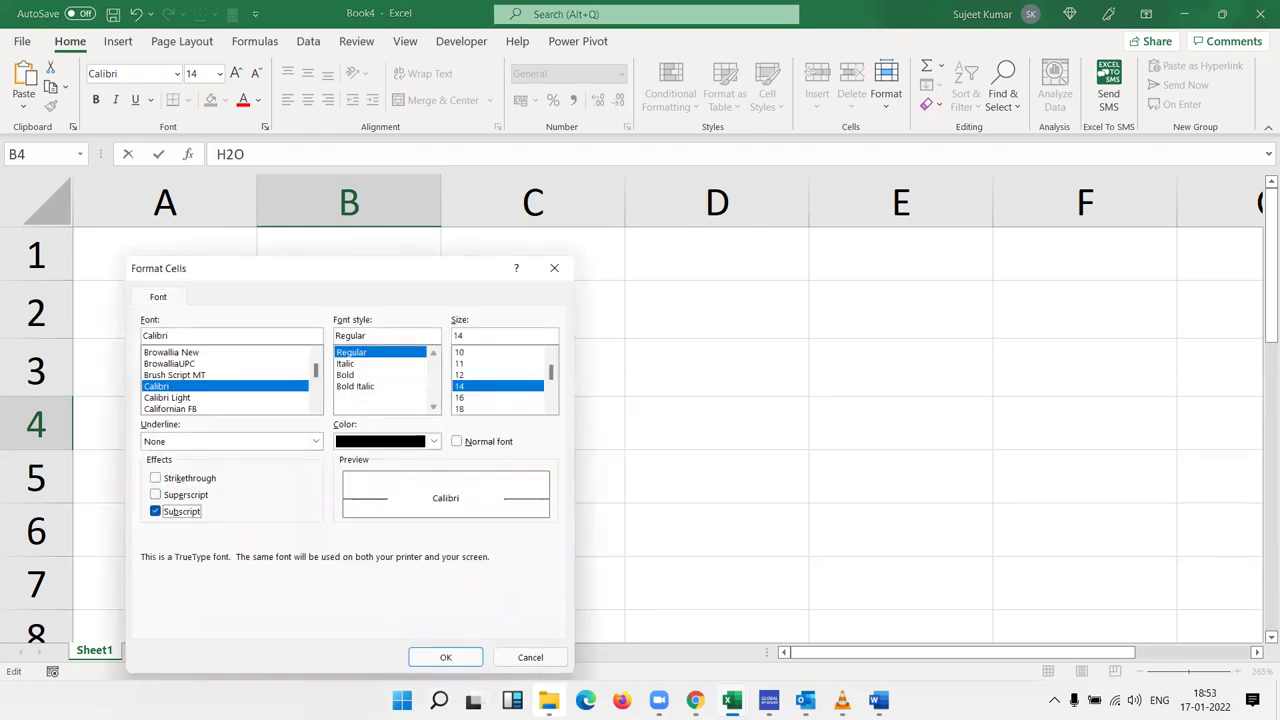
click(446, 657)
click(381, 544)
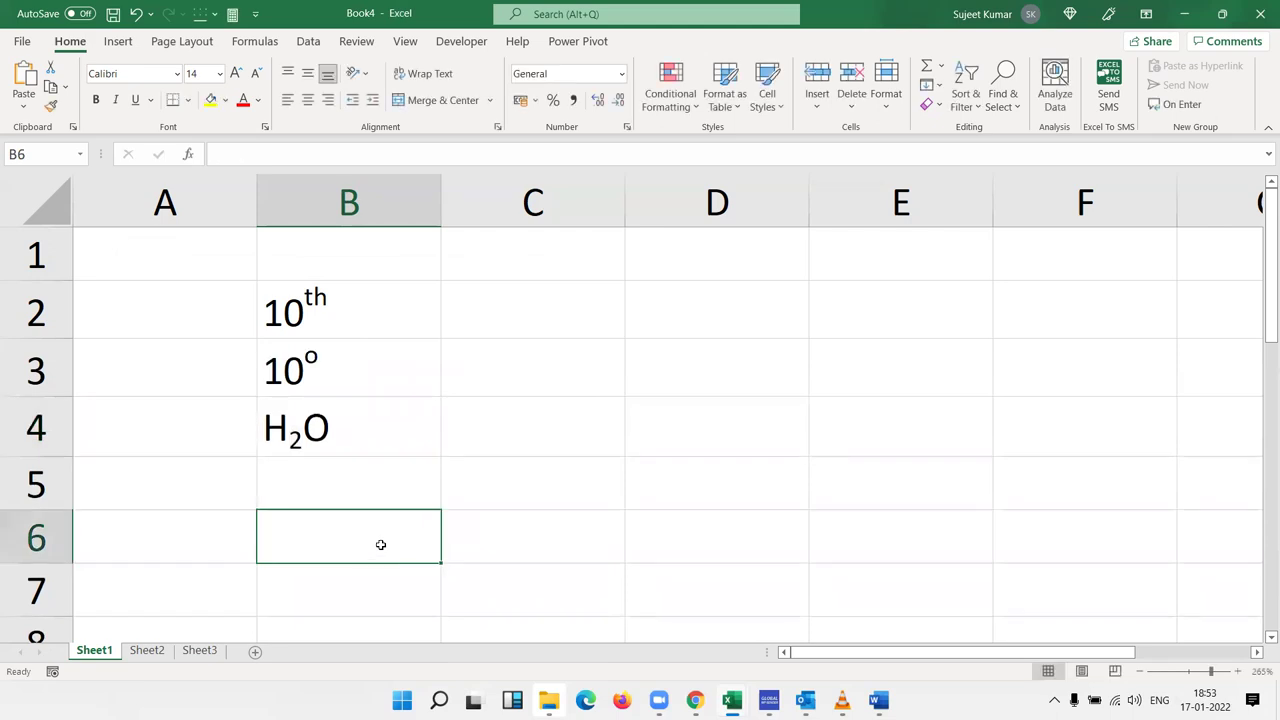
Enter 10, 30, 50, 63, 25, 63, 12 and 63 down column D starting at D1
click(724, 261)
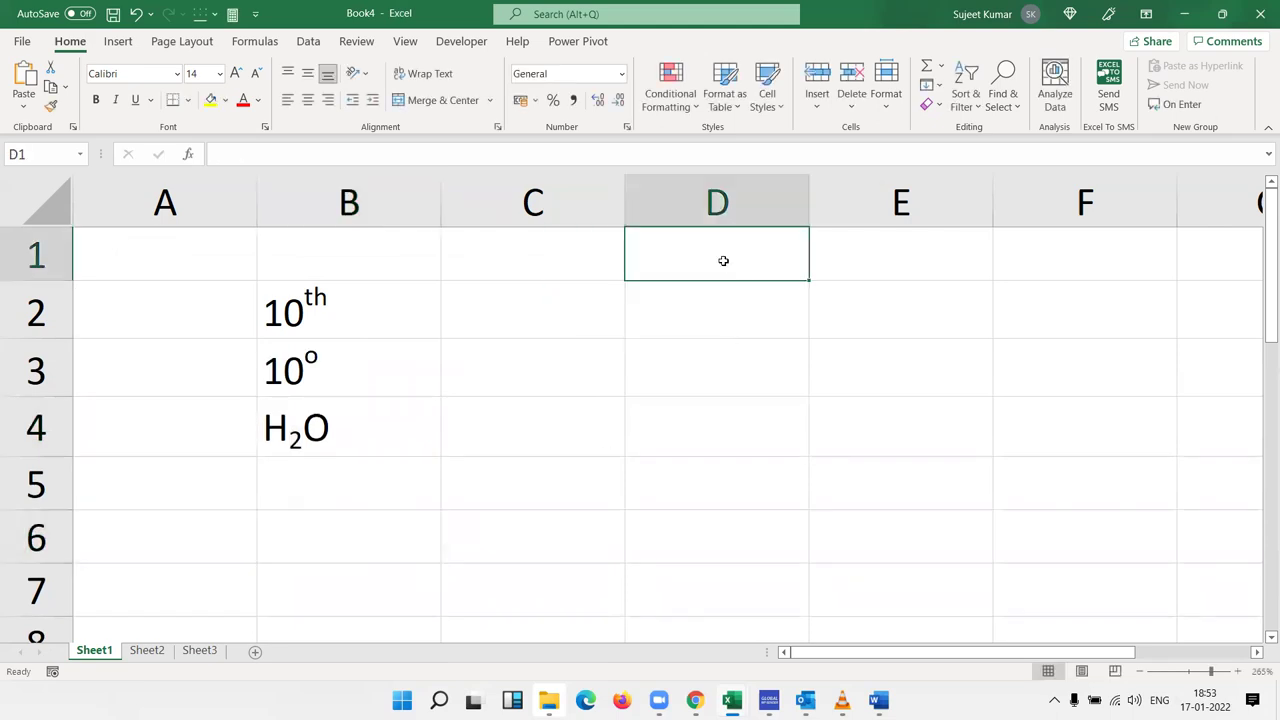
text(10)
key(Return)
text(30)
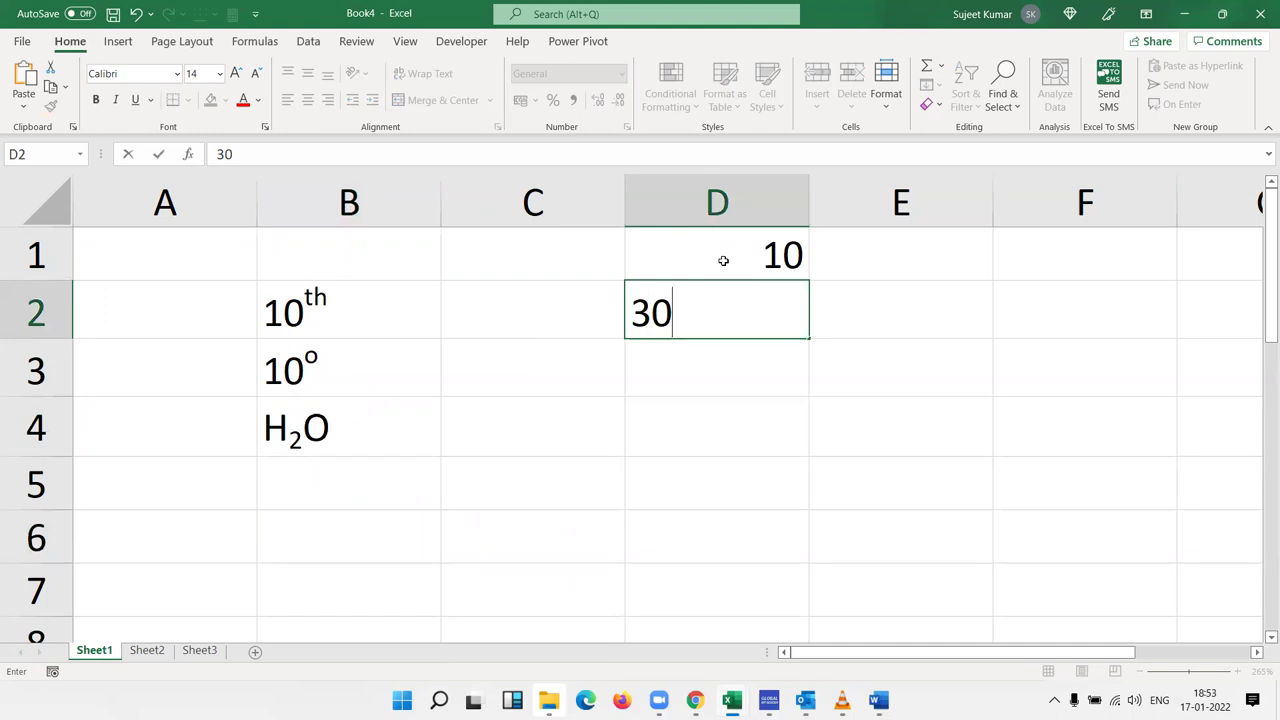
key(Return)
text(50)
key(Return)
text(63)
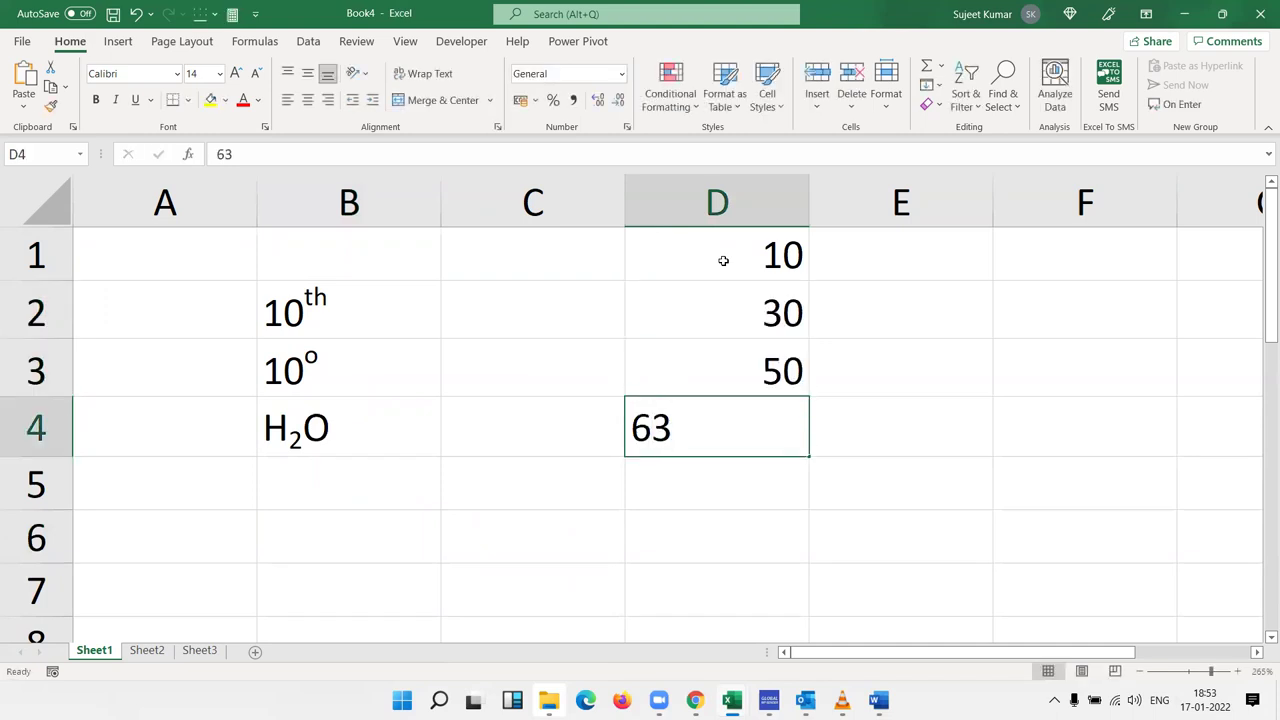
key(Return)
text(25)
key(Return)
text(63)
key(Return)
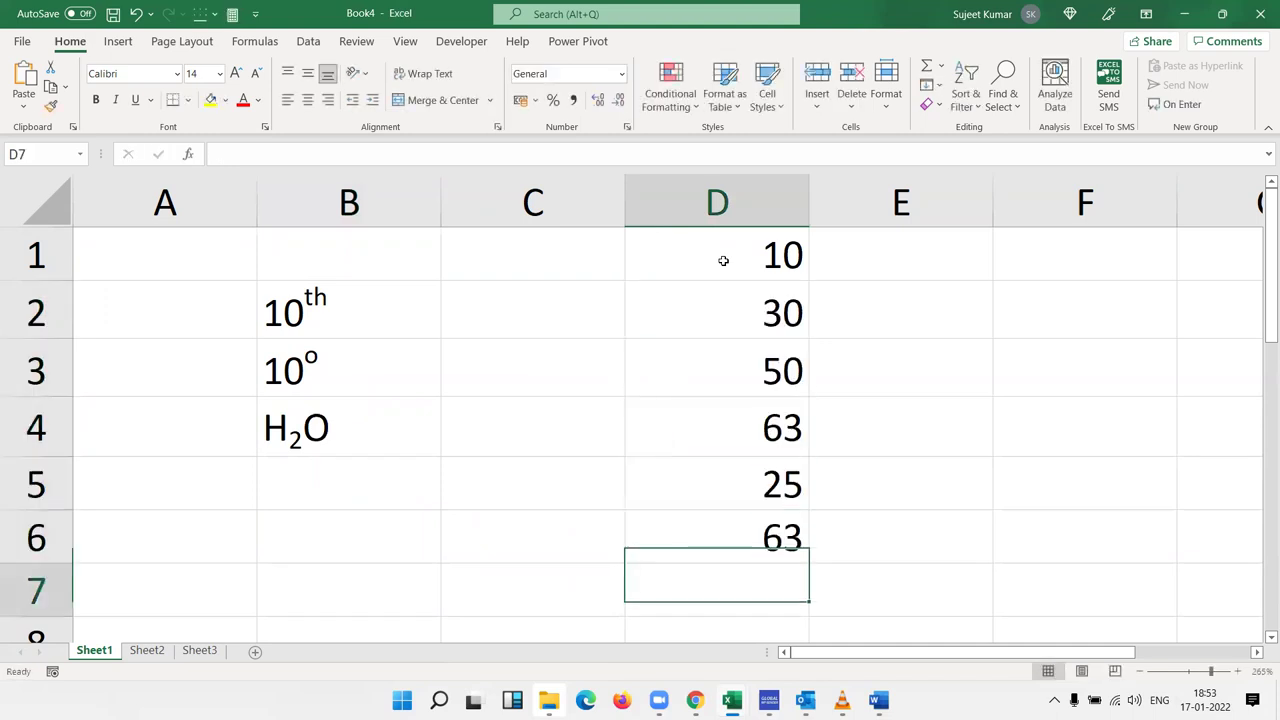
text(12)
key(Return)
text(63)
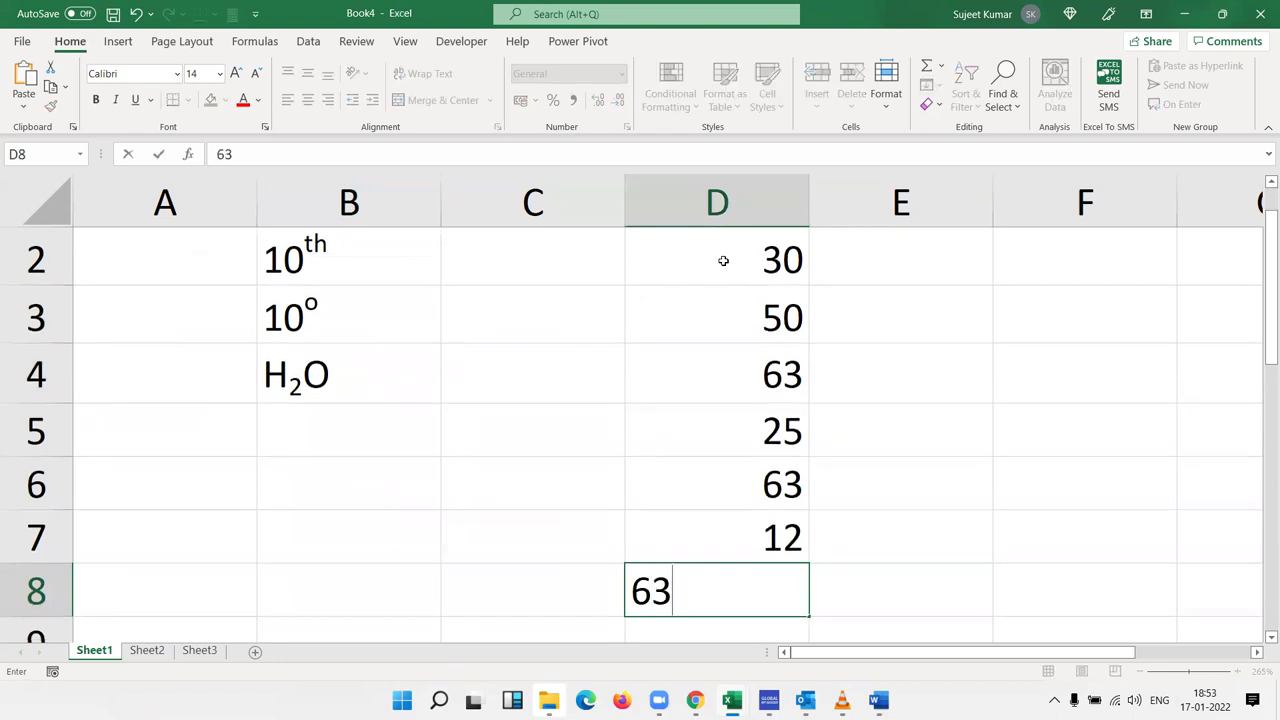
AutoFit column D to the width of its numbers
click(707, 317)
scroll(707, 317, up, 1)
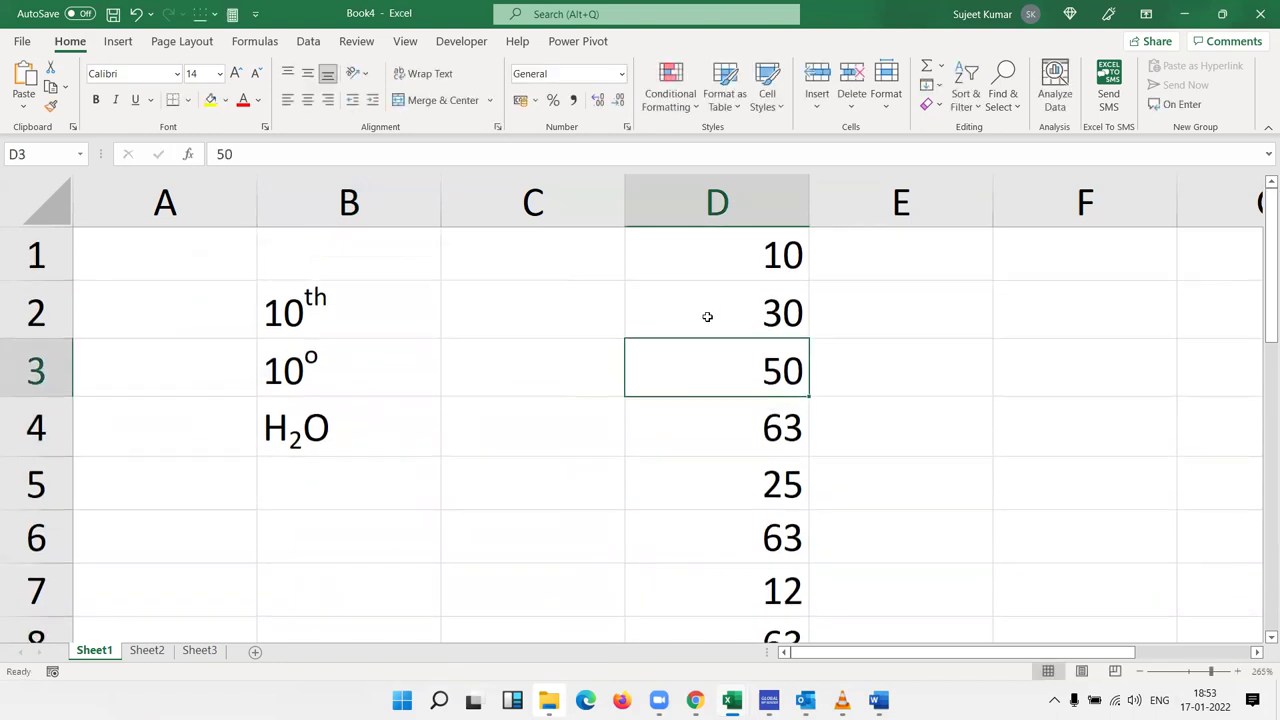
click(800, 215)
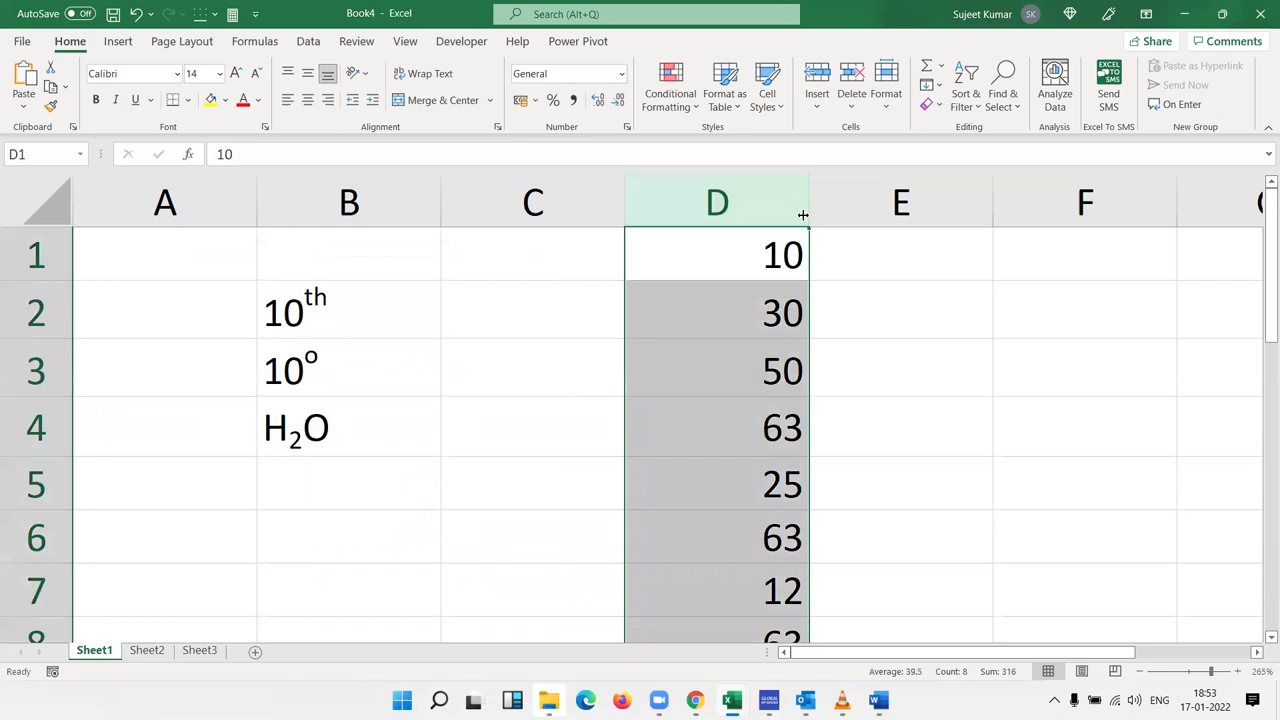
double_click(808, 215)
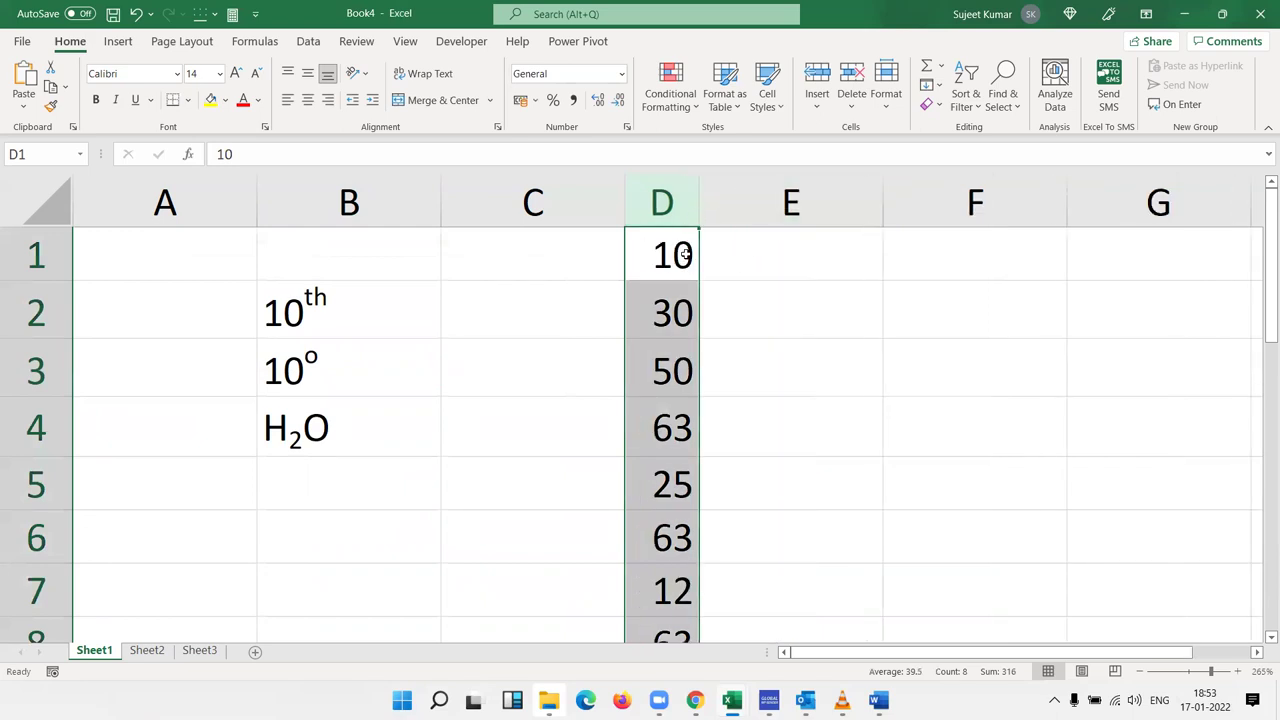
Append o to the 10 in D1, superscript the whole cell, then undo it
double_click(697, 257)
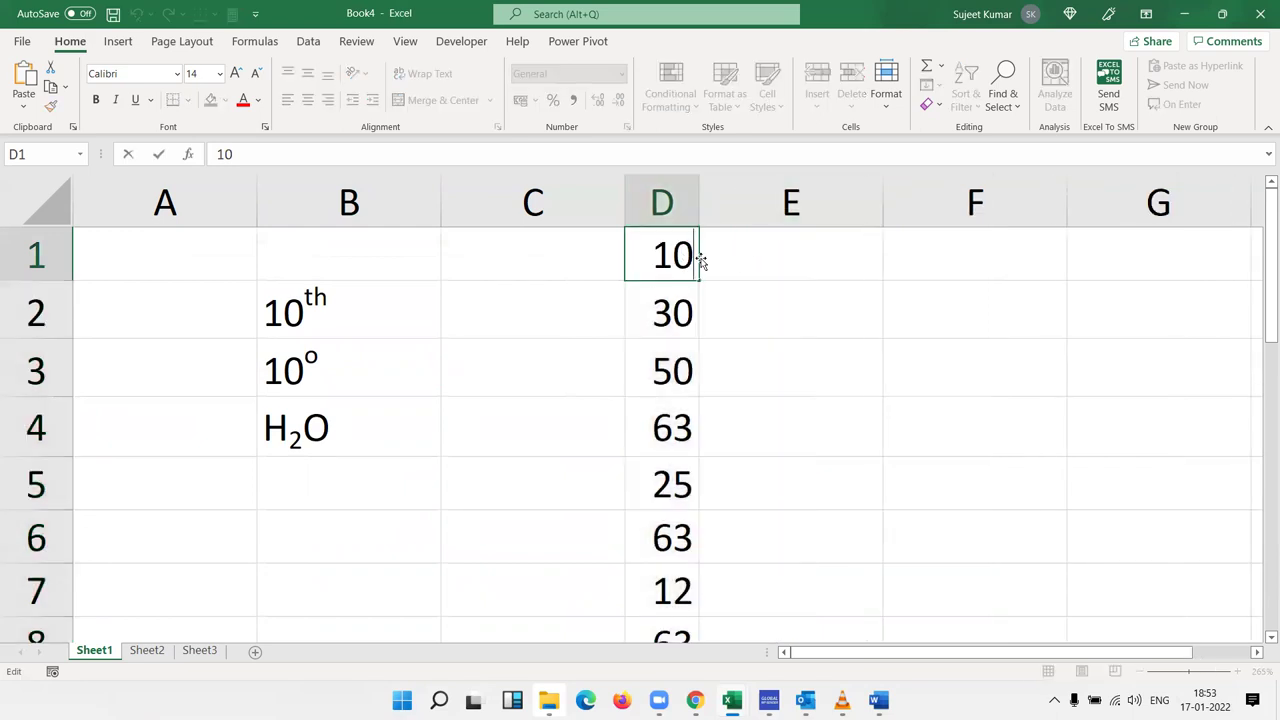
text(o)
key(Return)
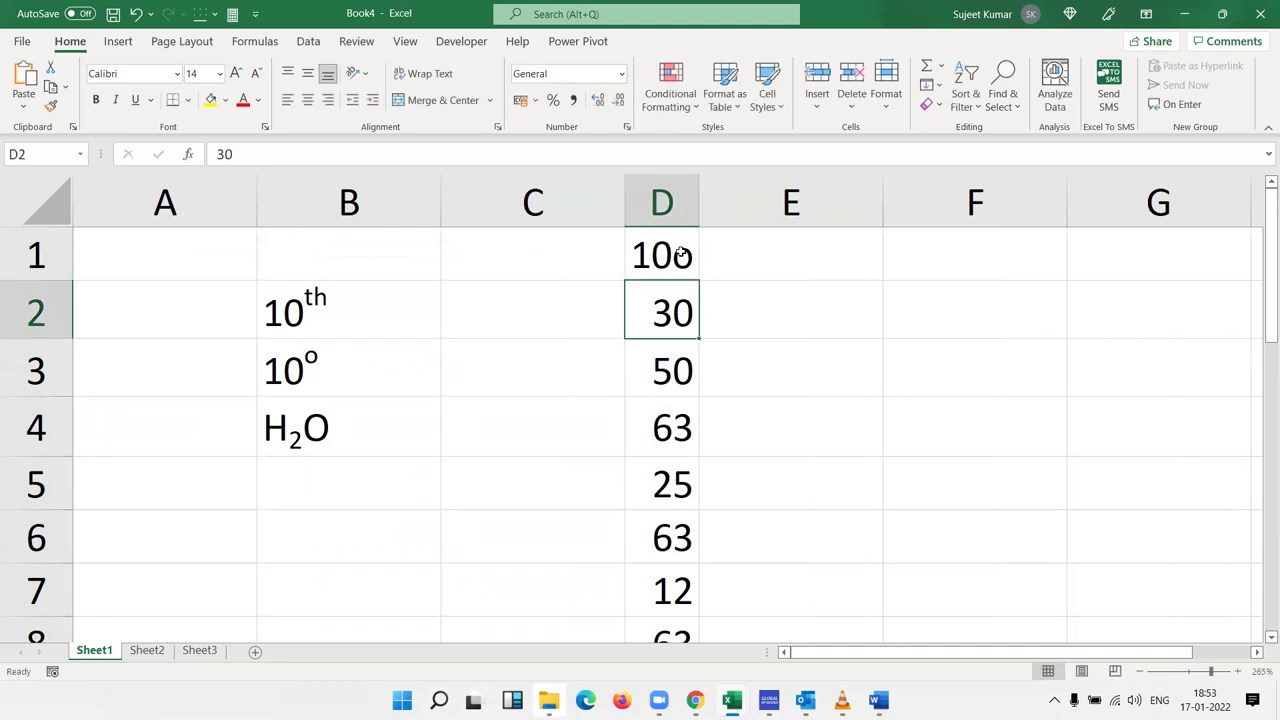
click(680, 255)
right_click(680, 255)
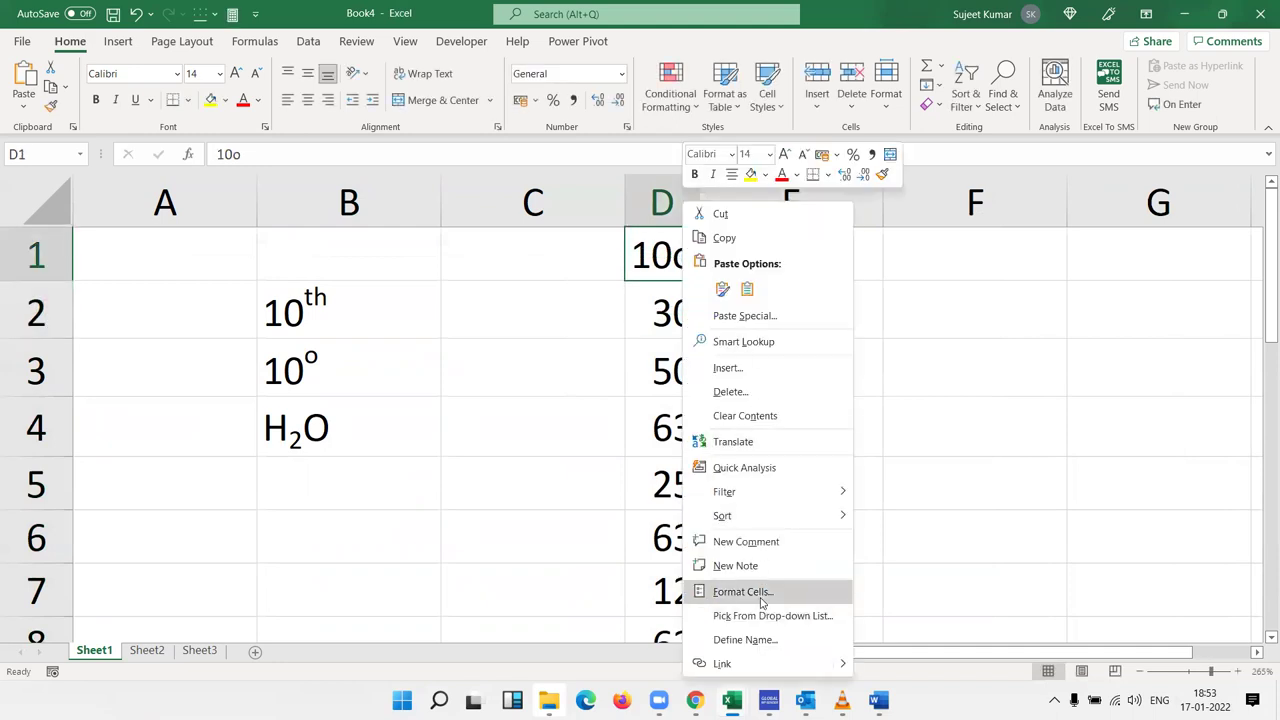
click(758, 592)
click(566, 494)
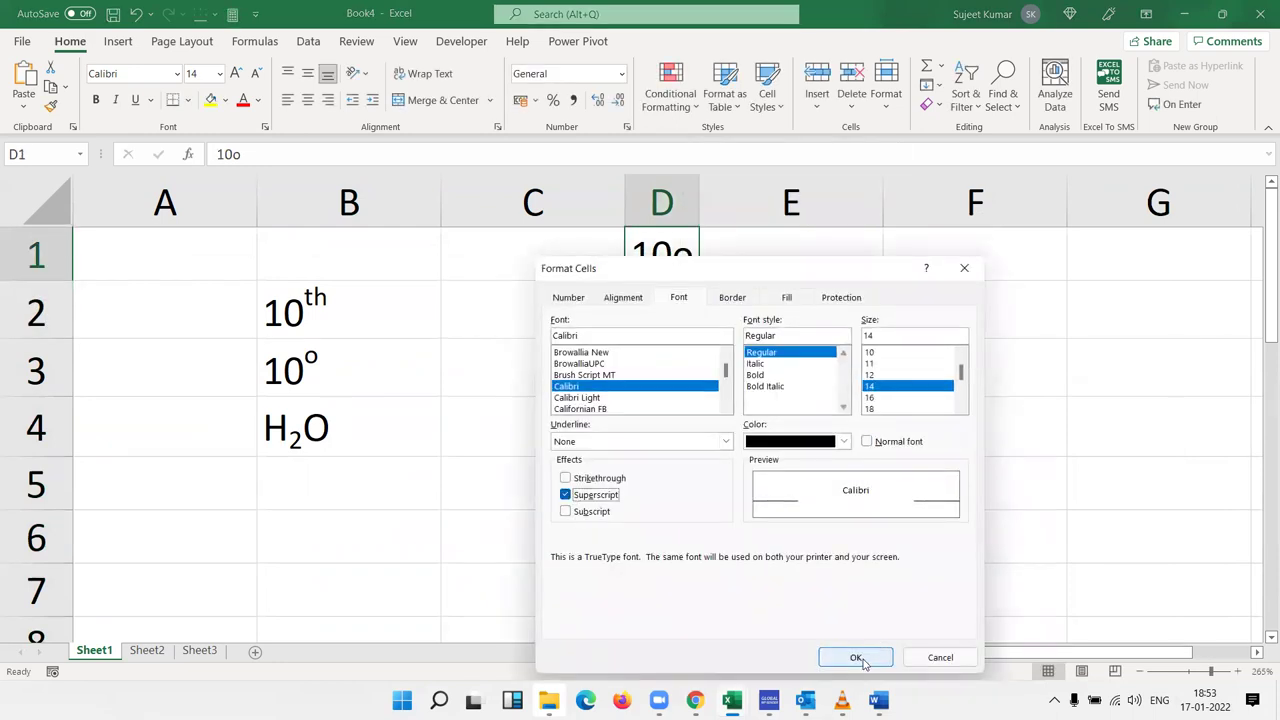
click(855, 657)
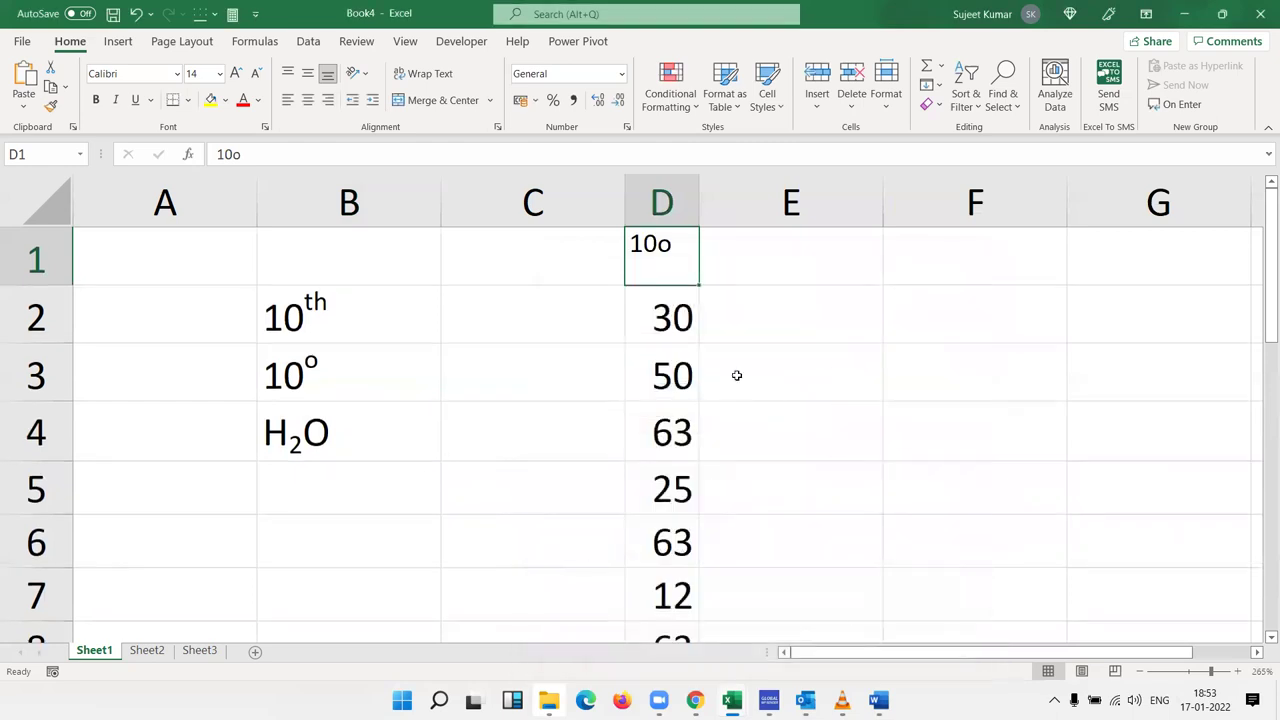
key(ctrl+z)
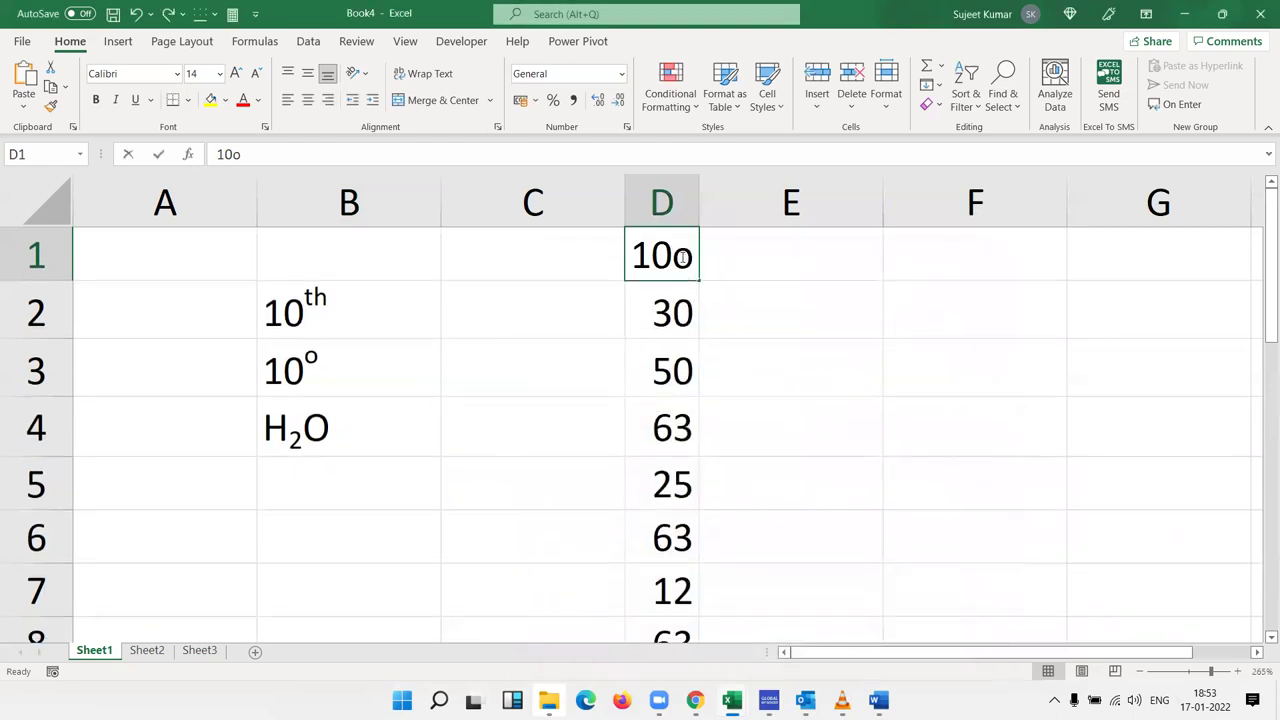
Superscript only the o in D1 as a degree sign, then undo the change
double_click(683, 257)
drag(682, 257, 697, 257)
right_click(692, 257)
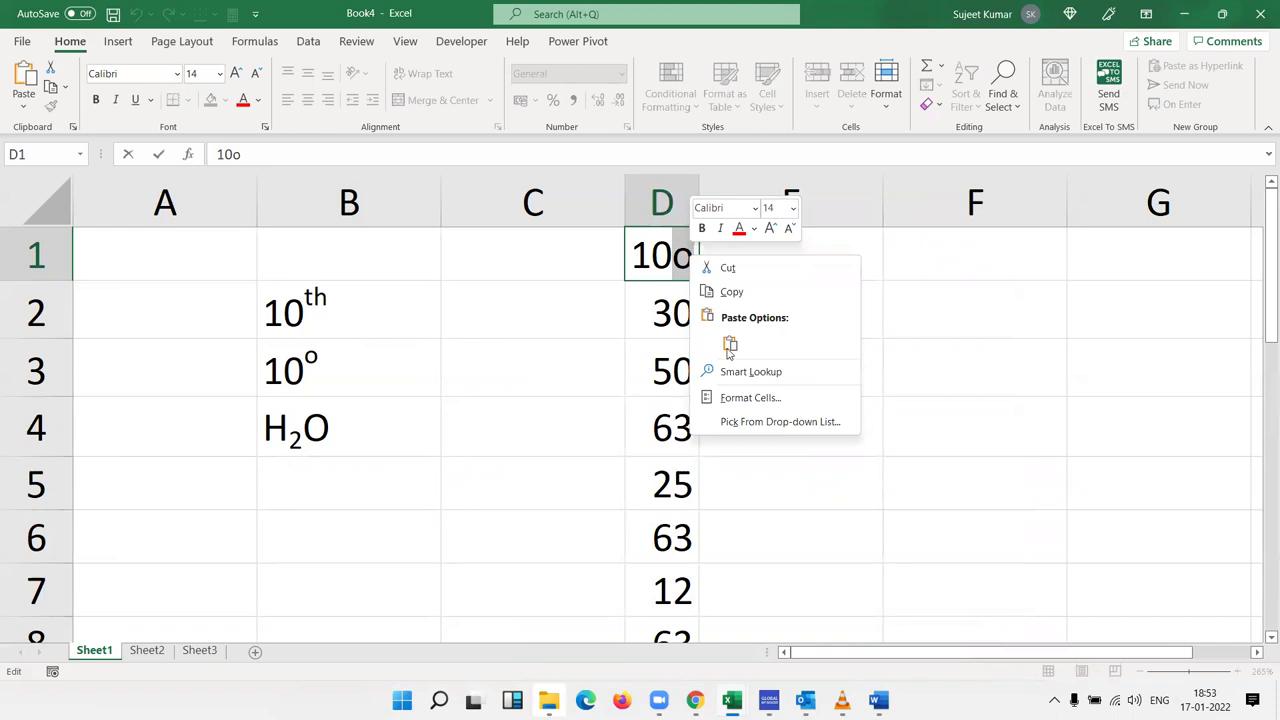
click(748, 398)
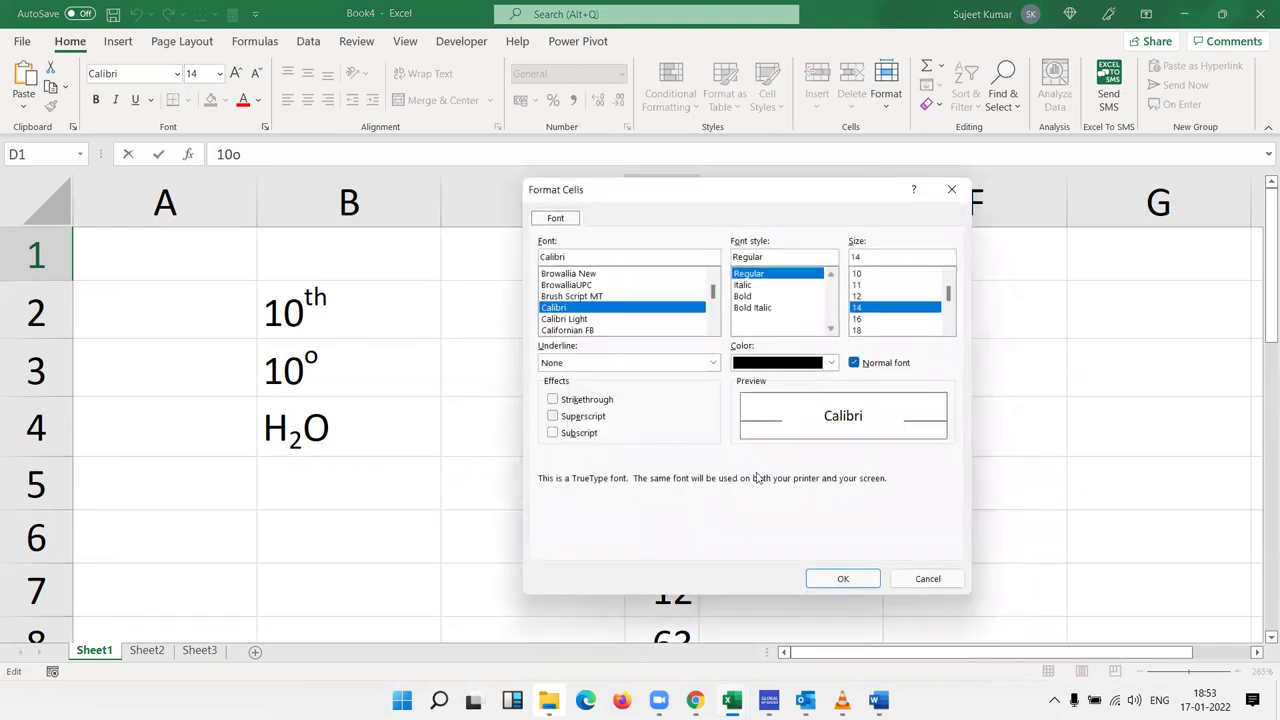
key(alt+e)
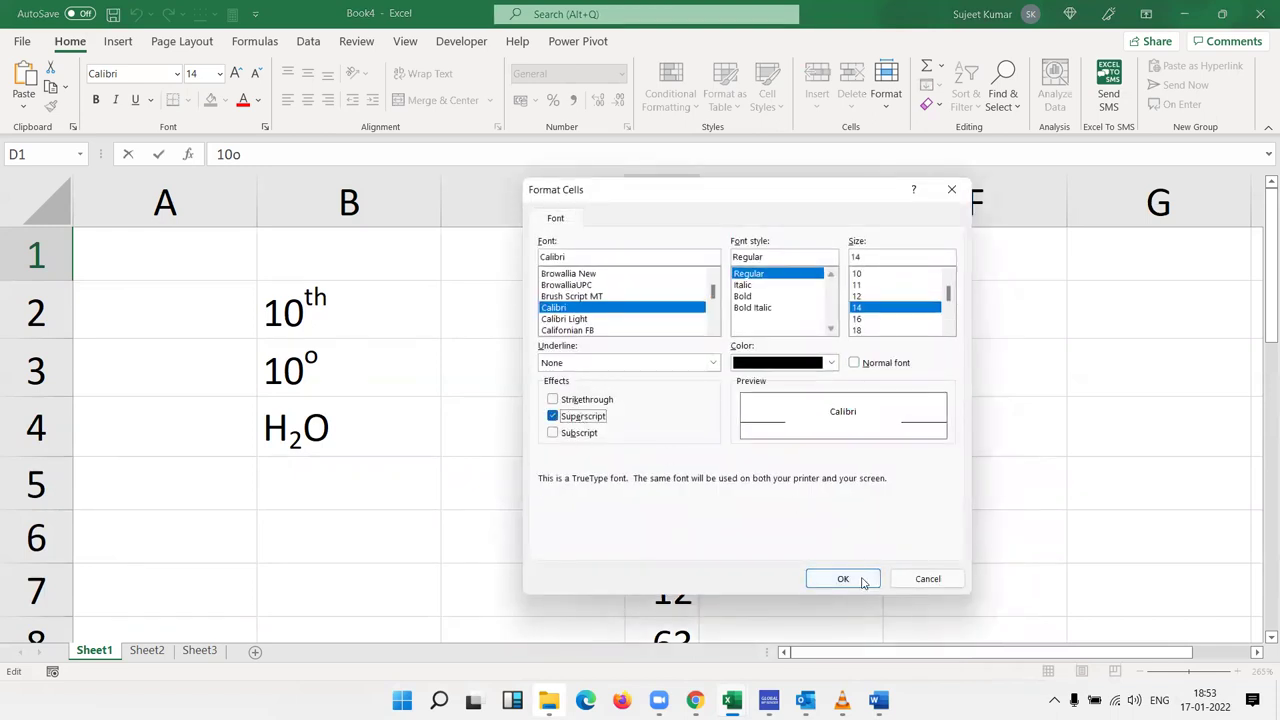
click(843, 579)
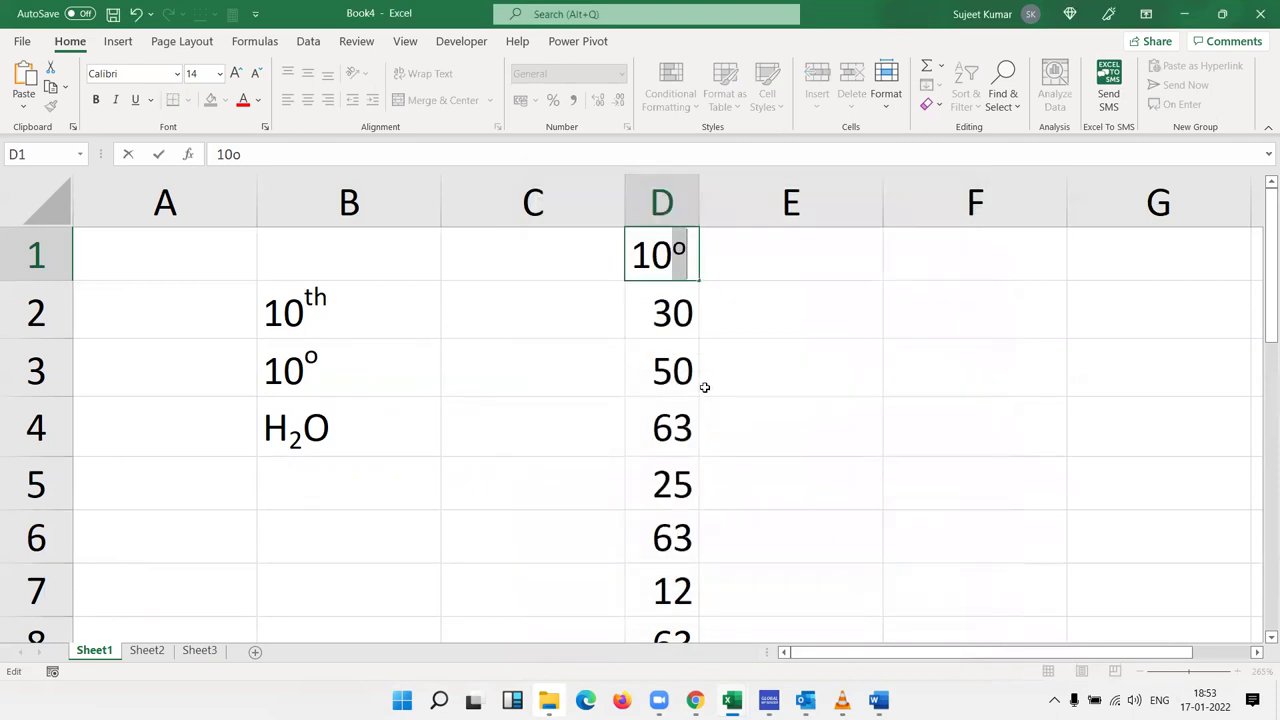
click(704, 387)
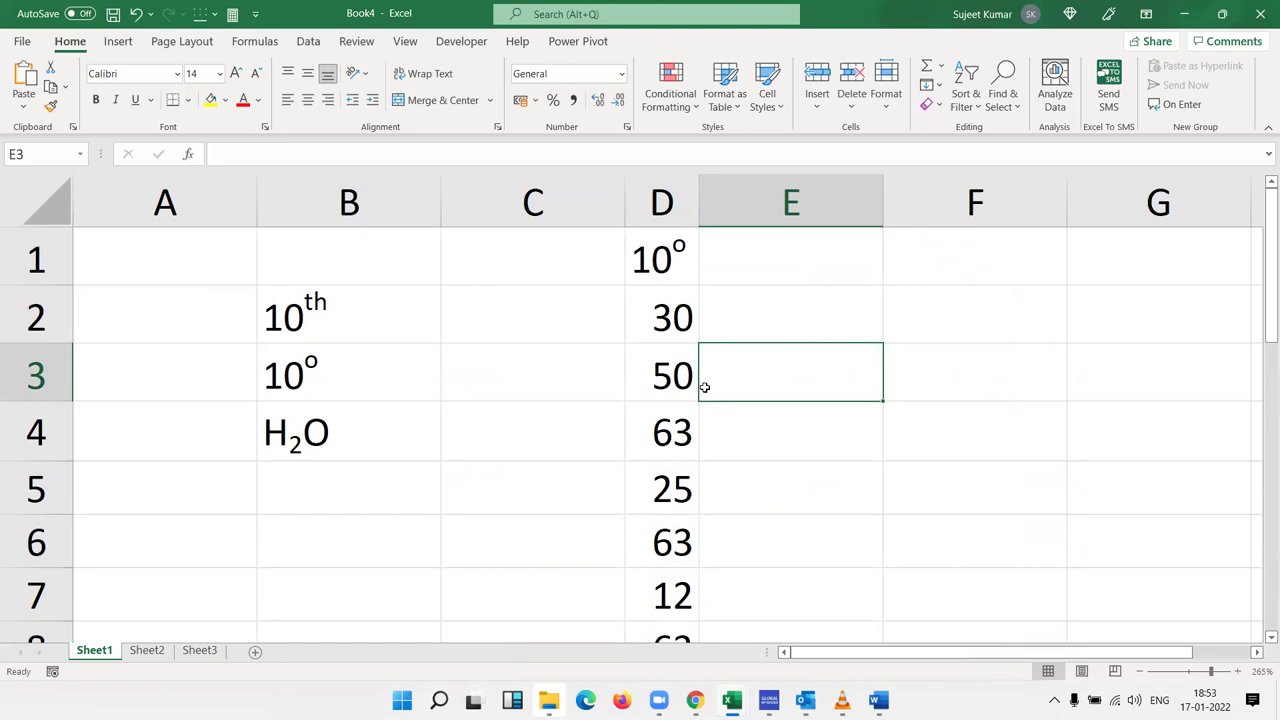
key(ctrl+z)
key(ctrl+z)
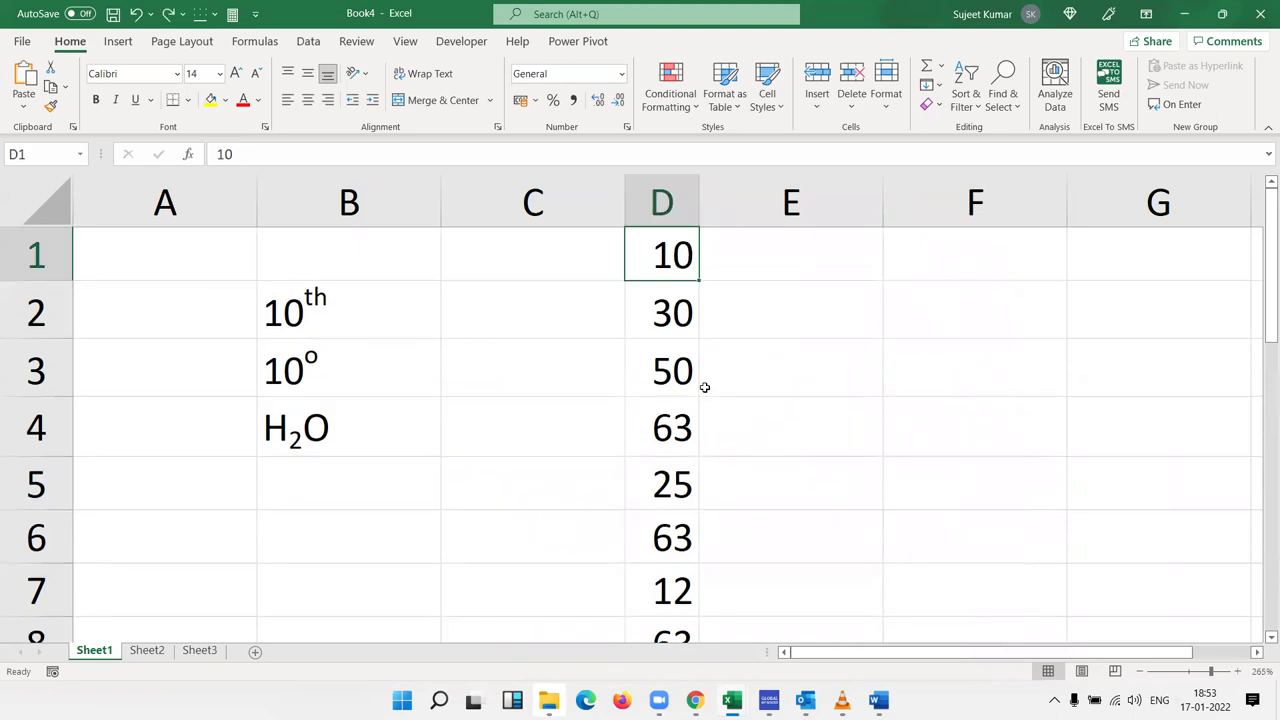
key(Right)
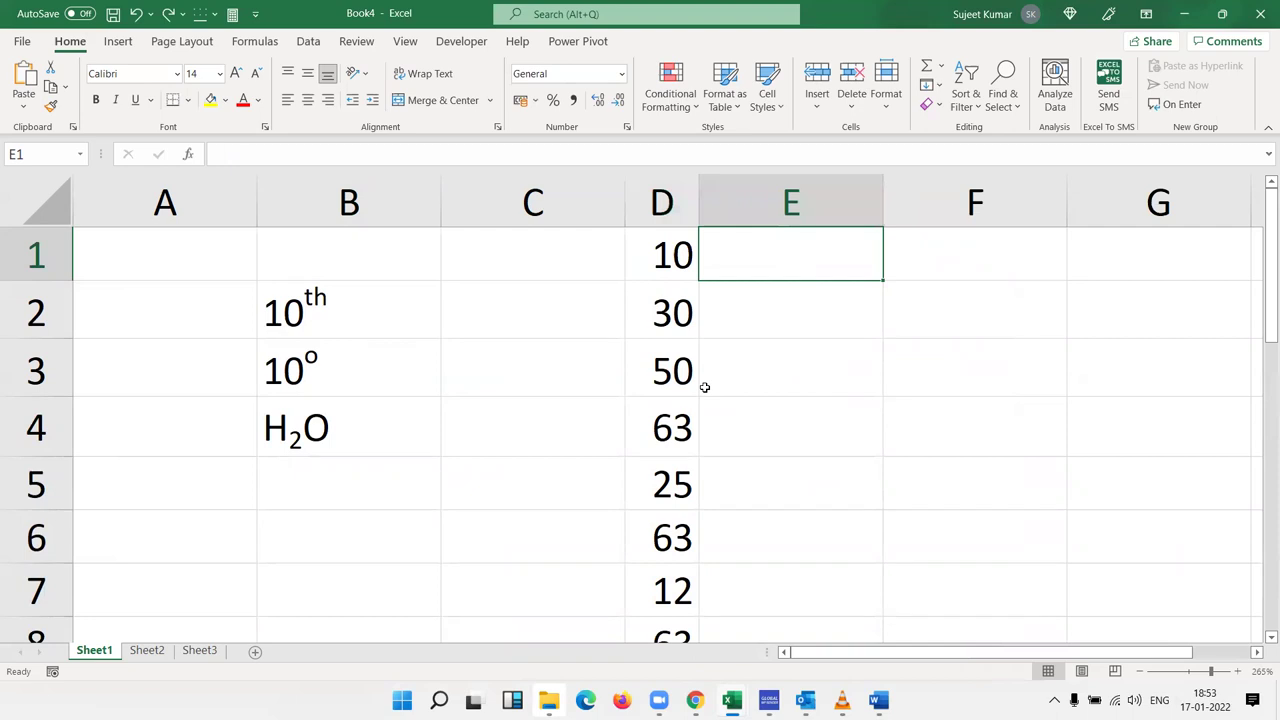
Enter o in E1 and fill it down beside every number in column D
text(o)
key(Return)
click(796, 260)
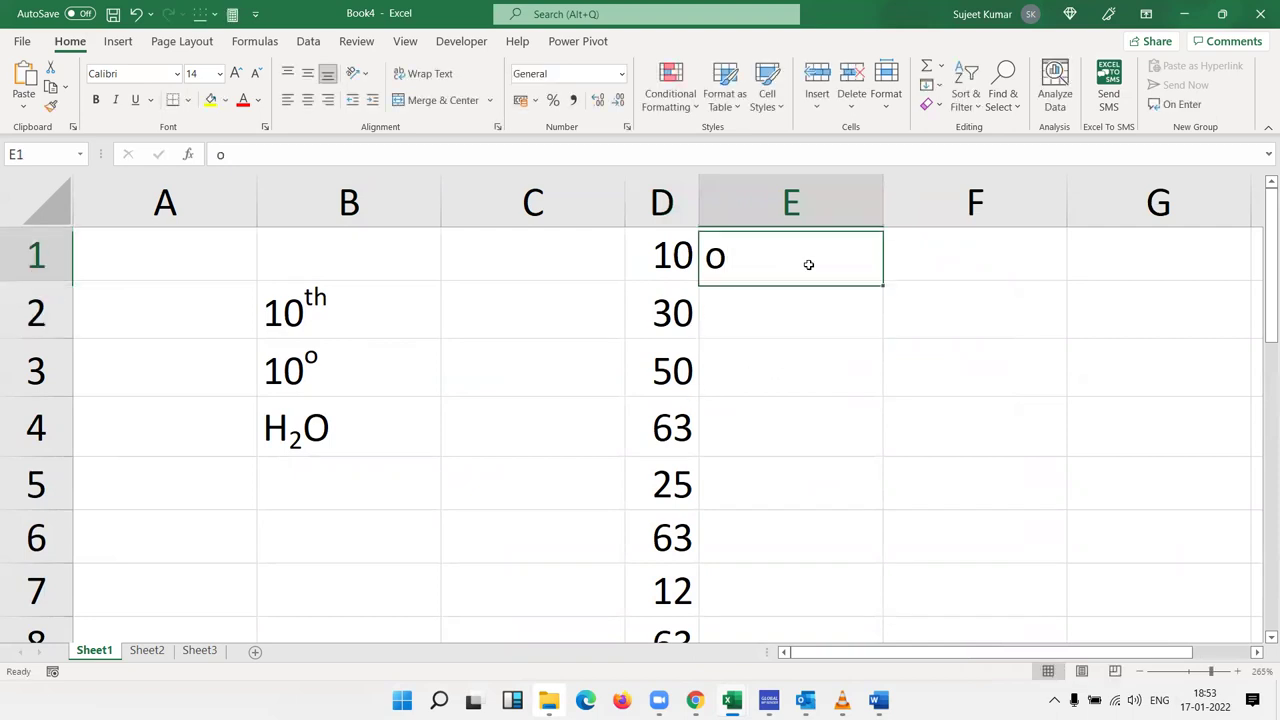
double_click(881, 283)
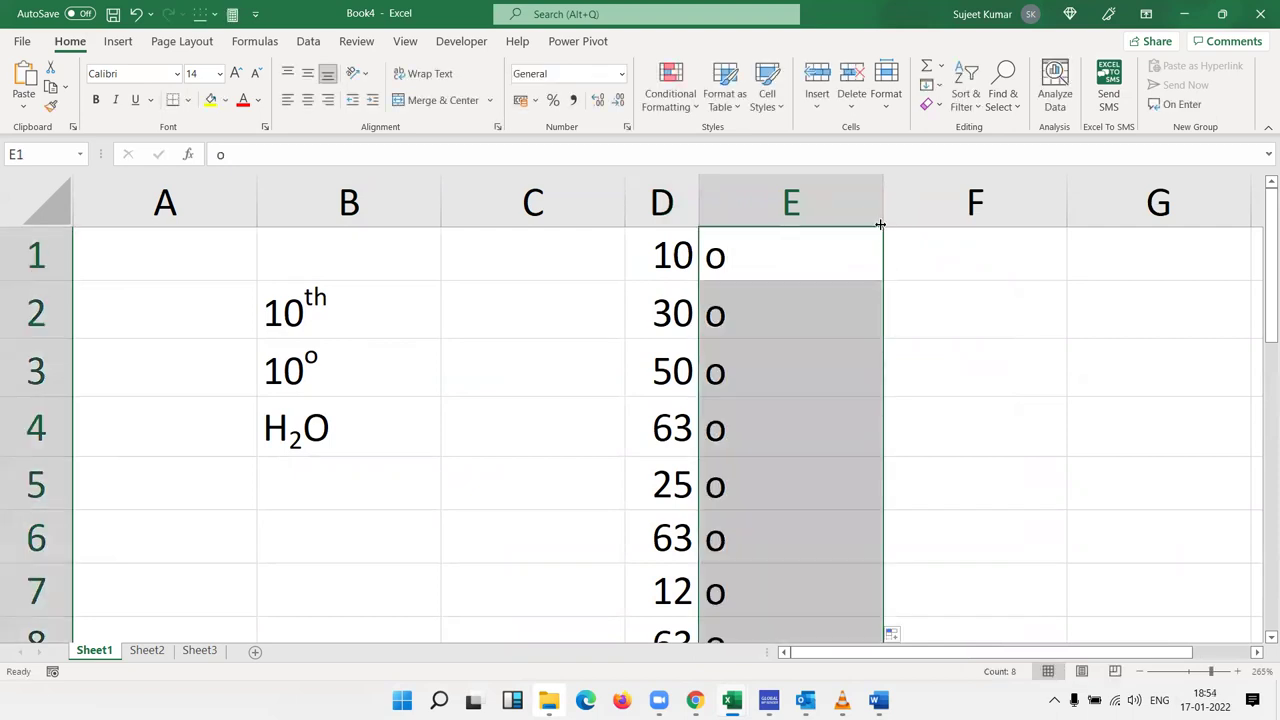
Narrow column E to a thin strip and align its o marks left and top
double_click(883, 220)
click(760, 302)
drag(736, 213, 727, 213)
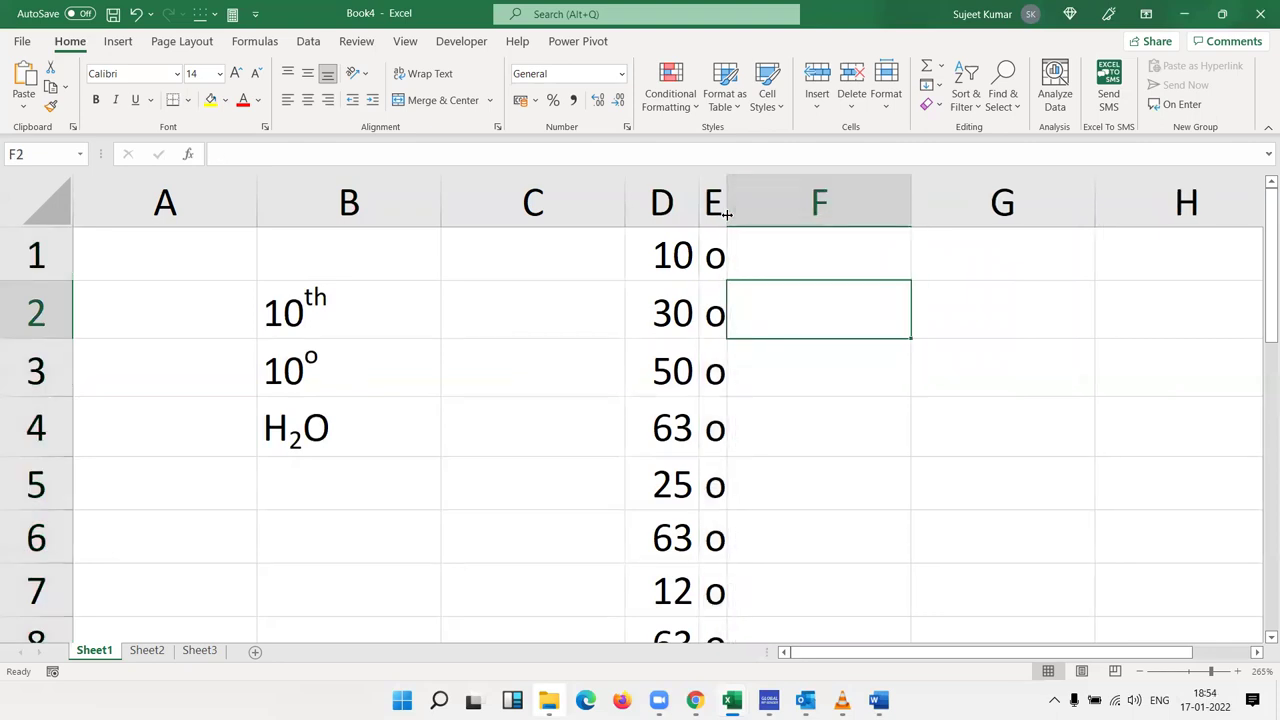
click(727, 213)
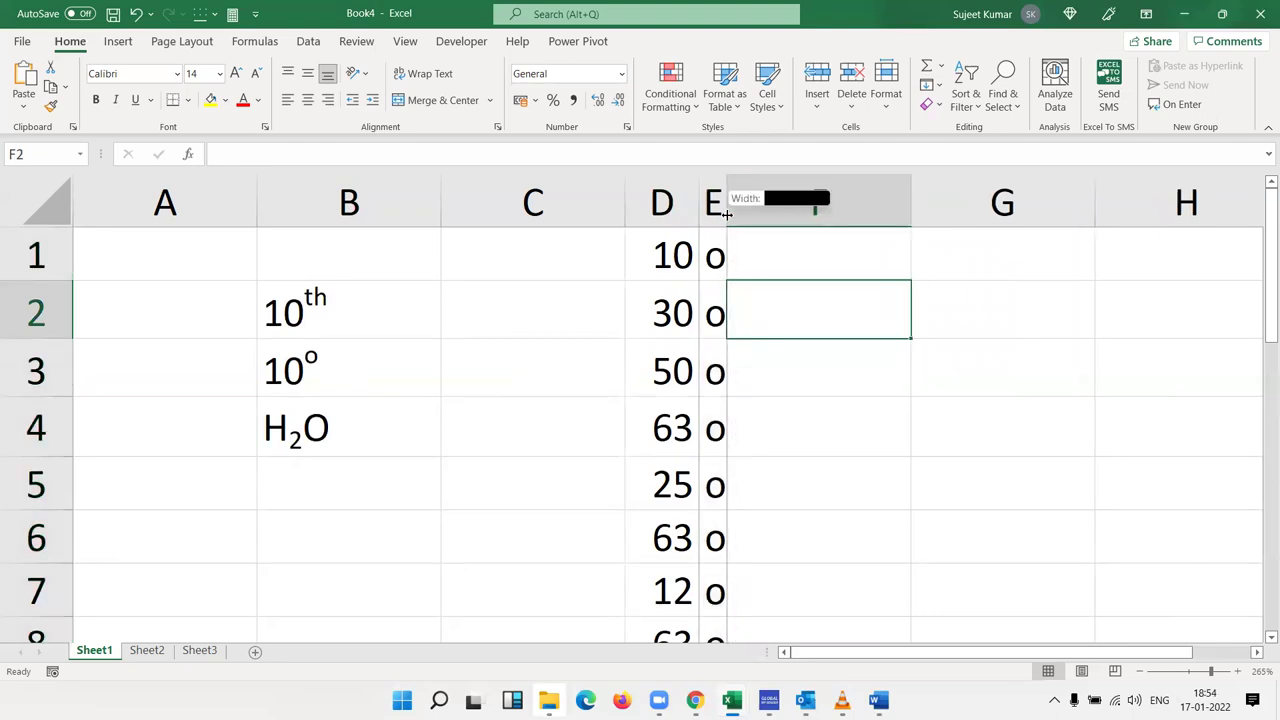
click(681, 241)
click(714, 207)
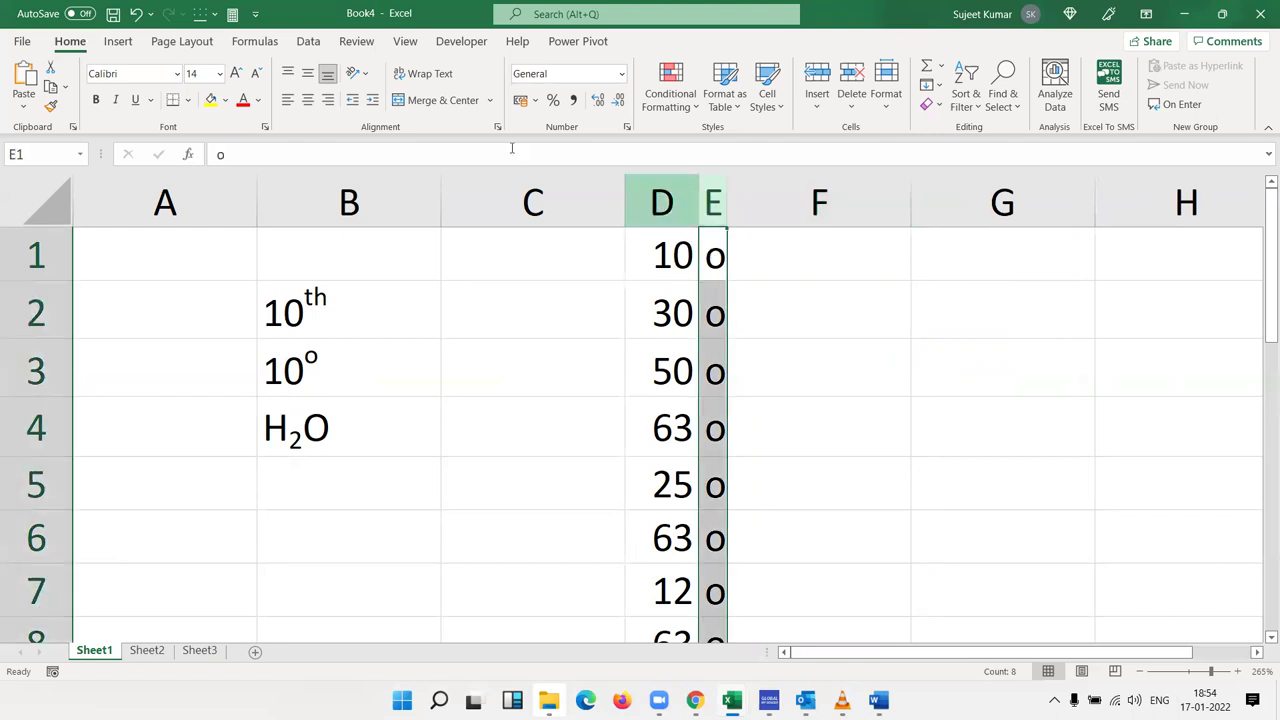
click(287, 100)
click(287, 73)
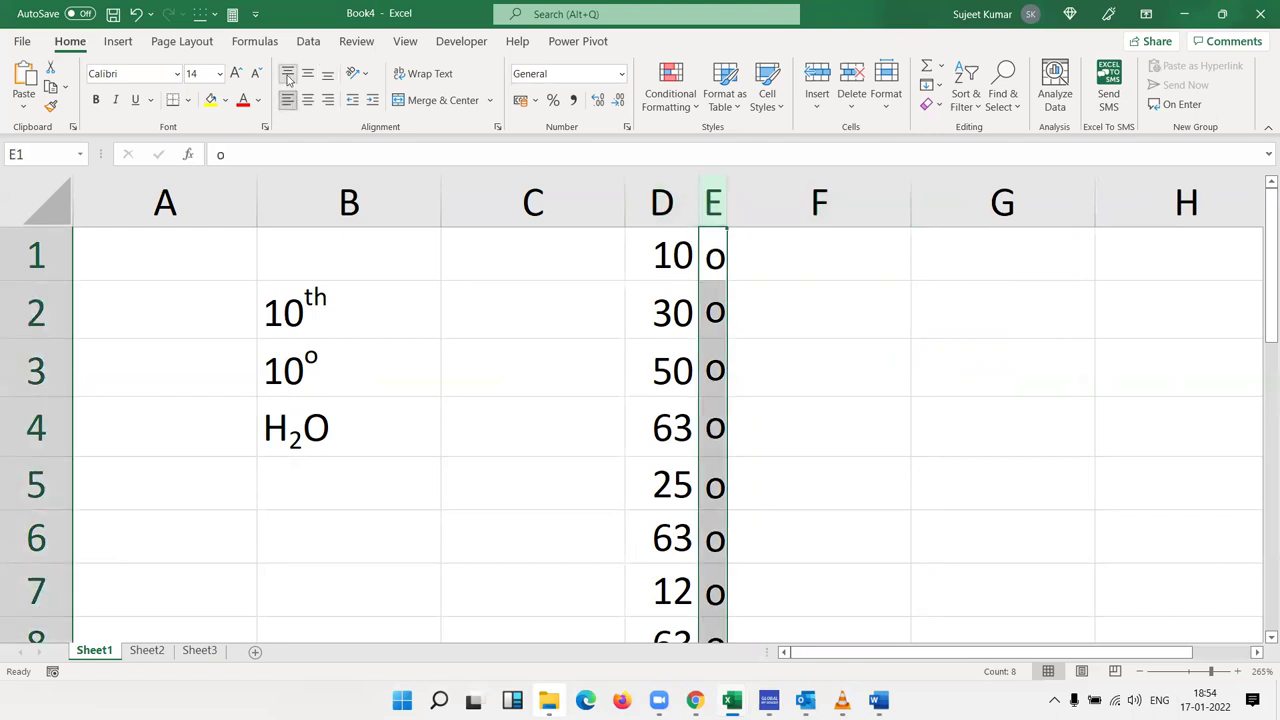
Superscript the o marks in E1 through E8 so they read as degree signs
click(685, 187)
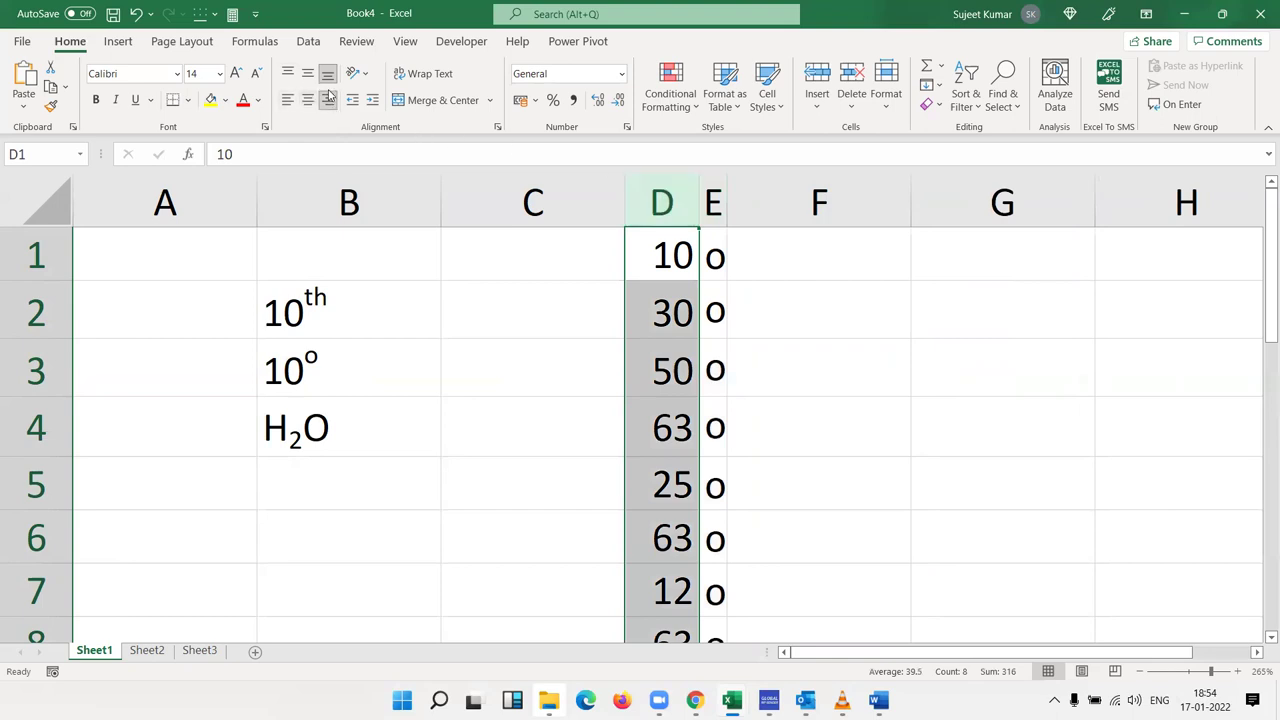
click(716, 258)
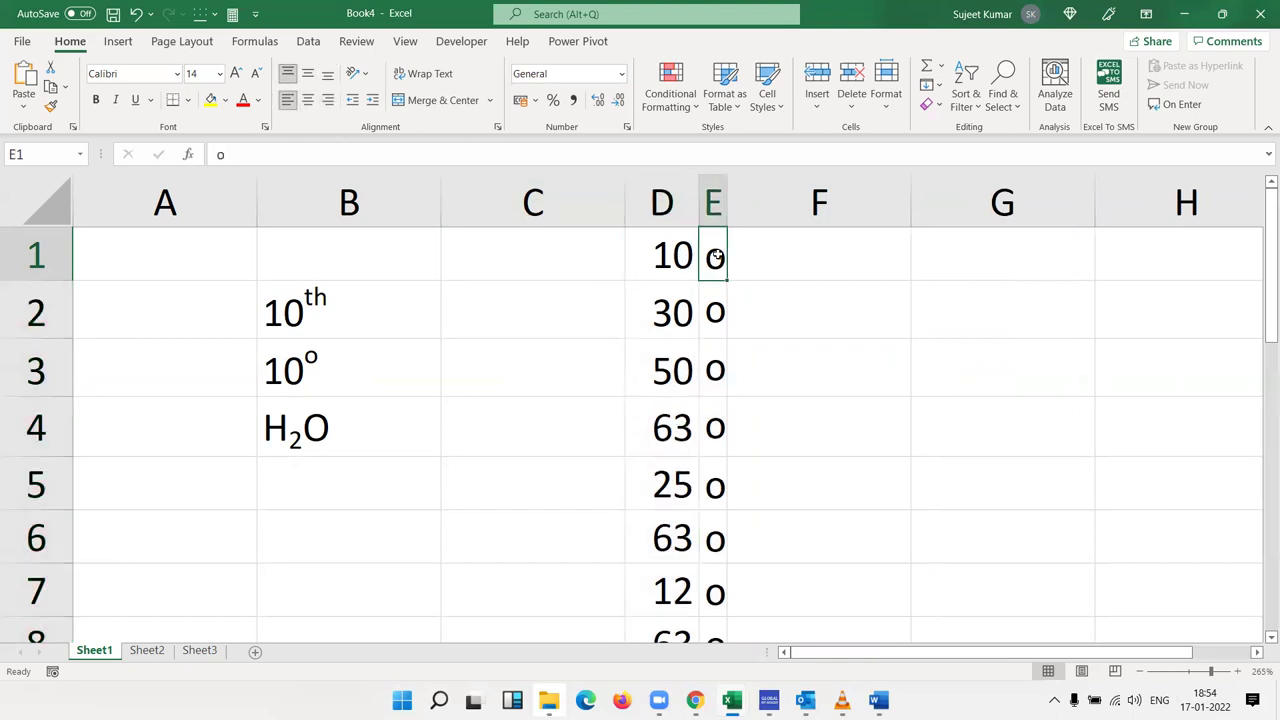
drag(716, 258, 737, 597)
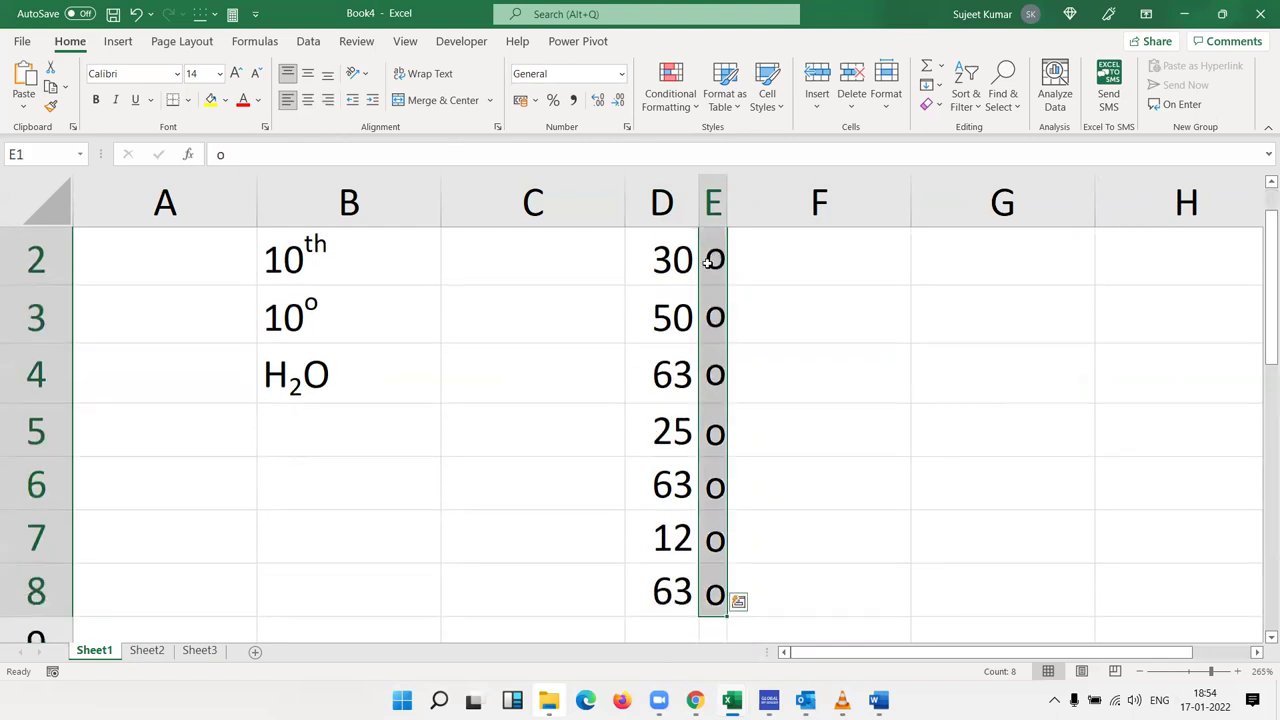
right_click(737, 597)
click(755, 591)
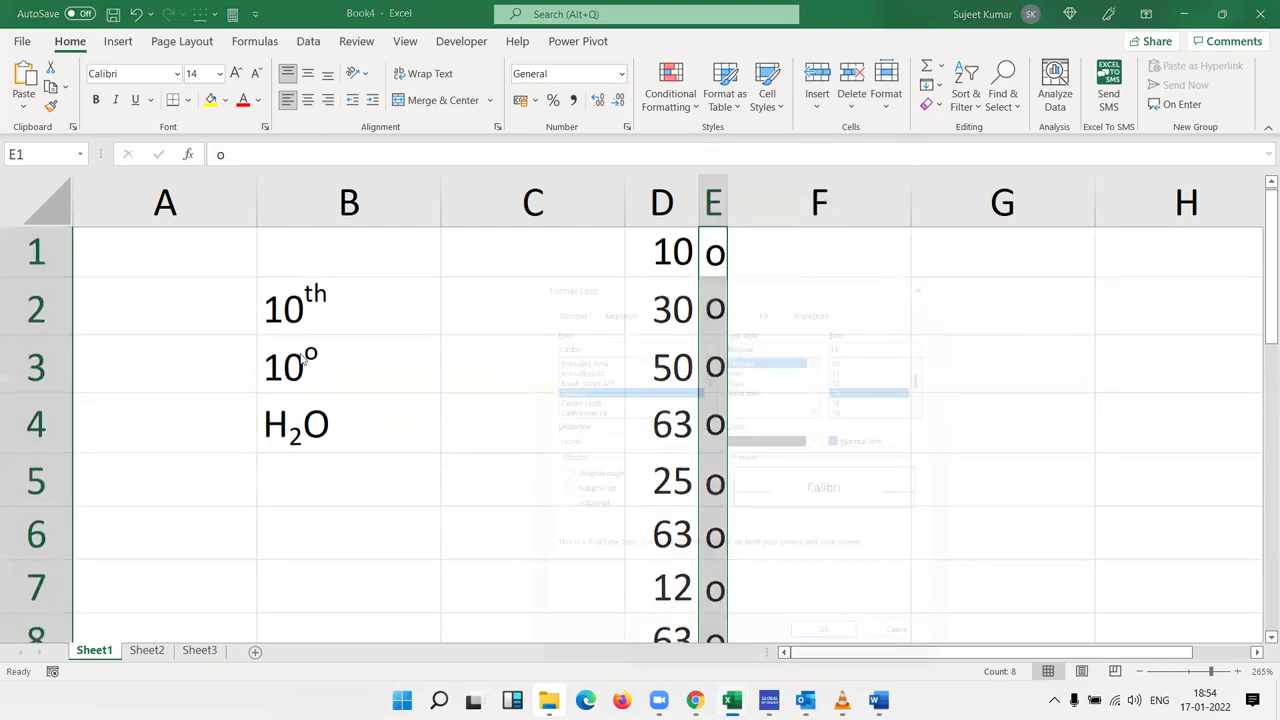
click(578, 497)
click(843, 657)
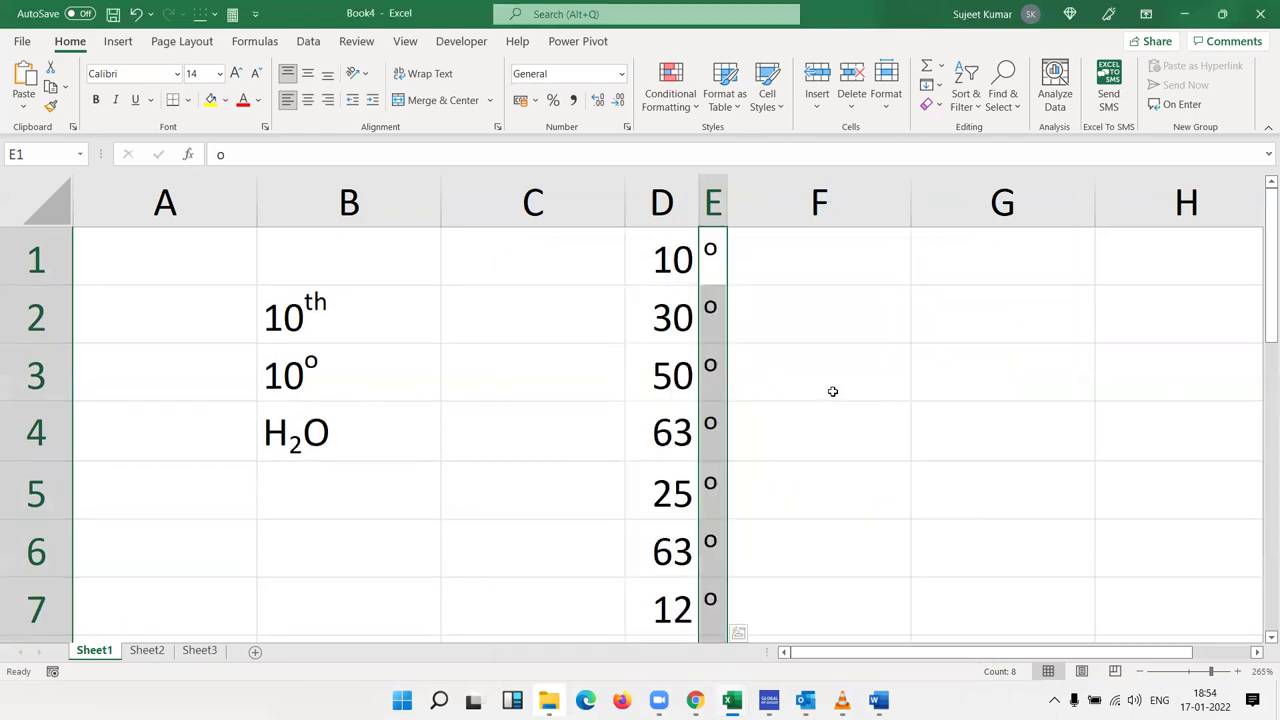
click(767, 352)
scroll(766, 352, down, 3)
scroll(766, 352, up, 2)
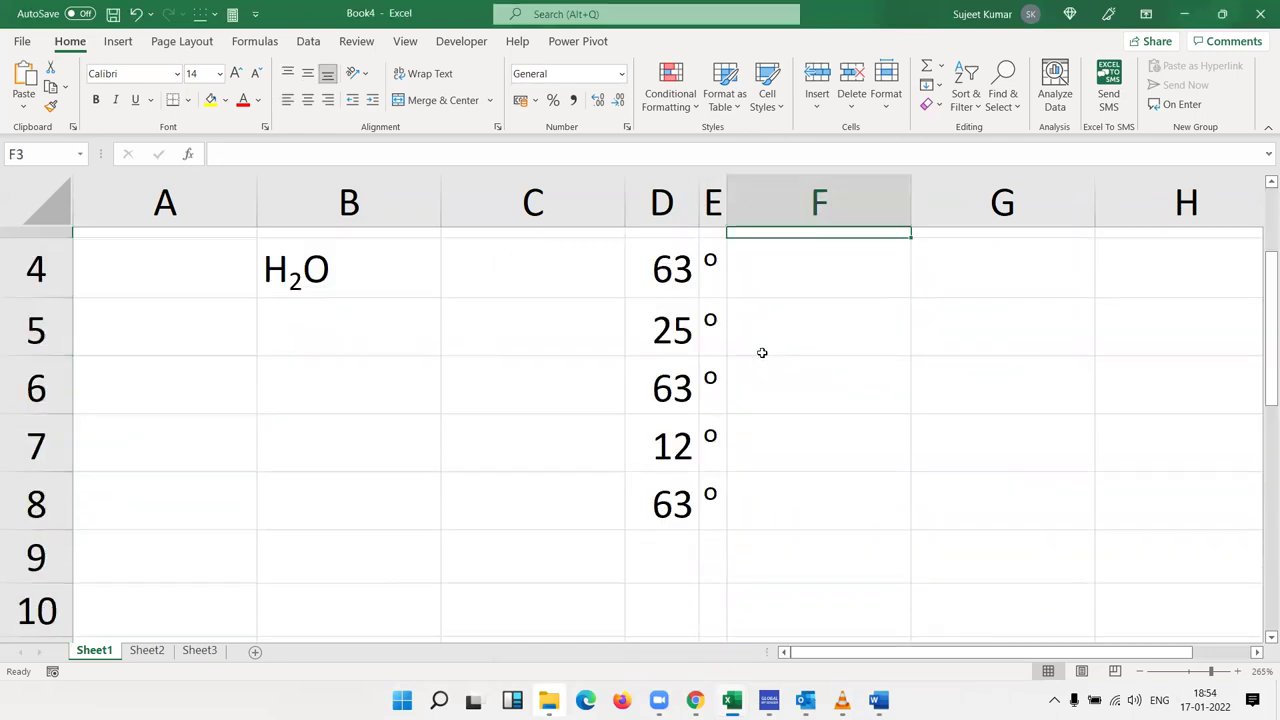
scroll(766, 352, up, 1)
mouse_move(670, 268)
mouse_down()
mouse_move(699, 391)
mouse_move(694, 465)
mouse_up()
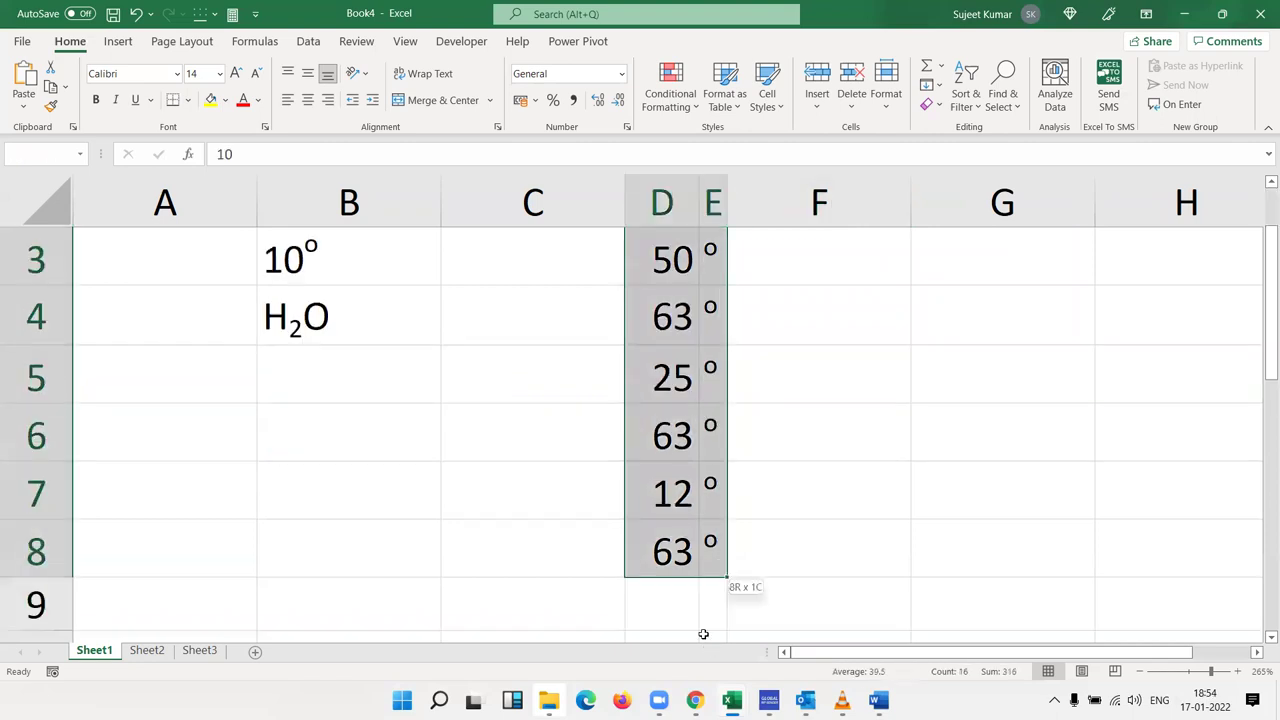
scroll(694, 465, up, 1)
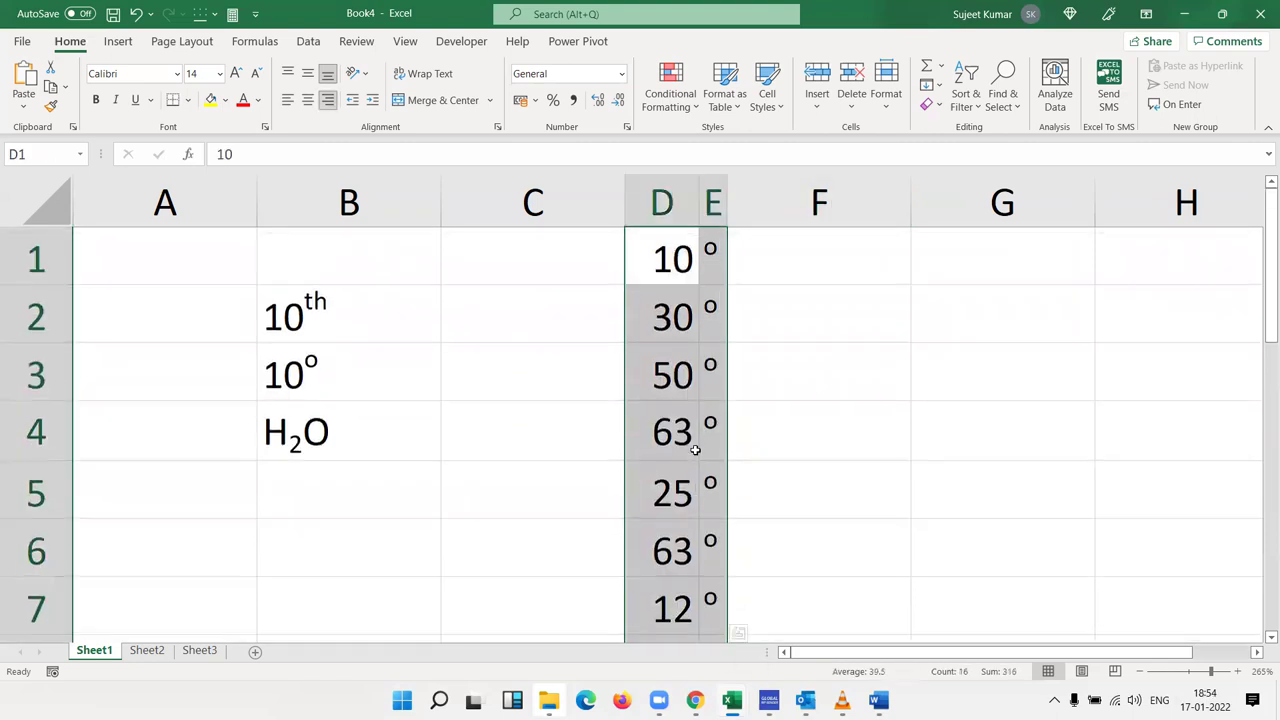
Give the selected D cells an outline border with horizontal lines between rows
right_click(655, 352)
click(715, 591)
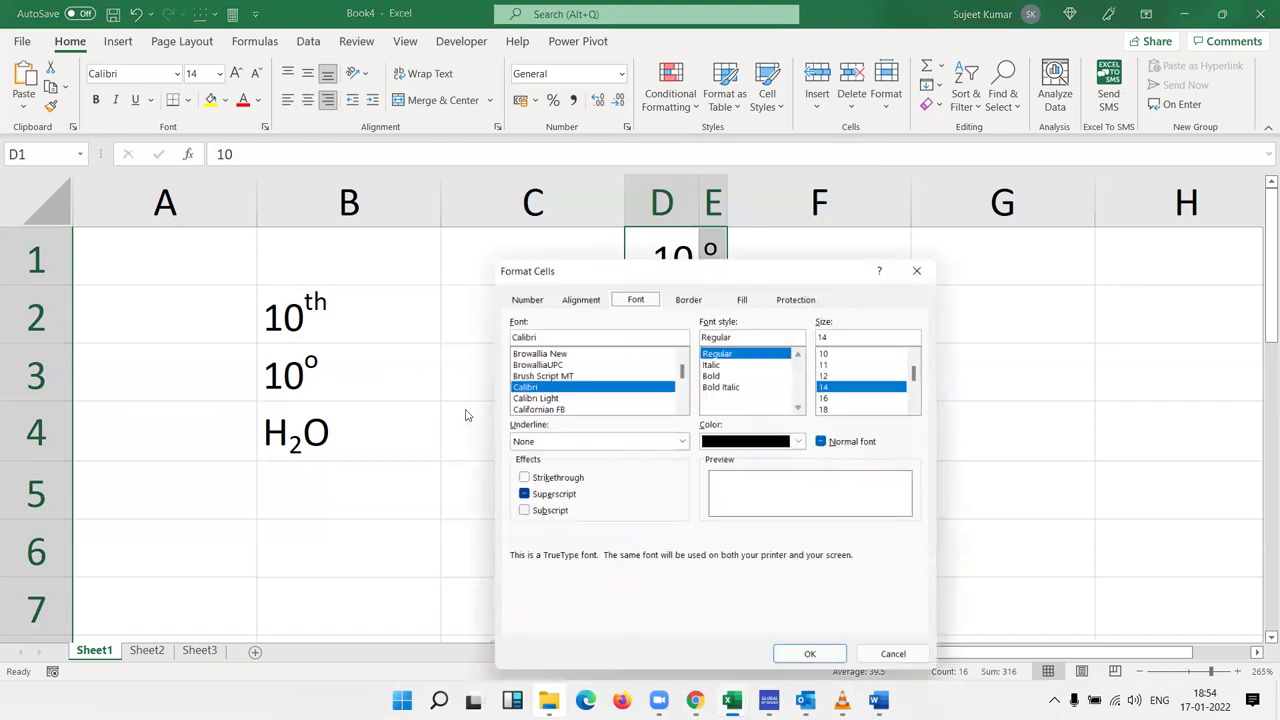
click(688, 297)
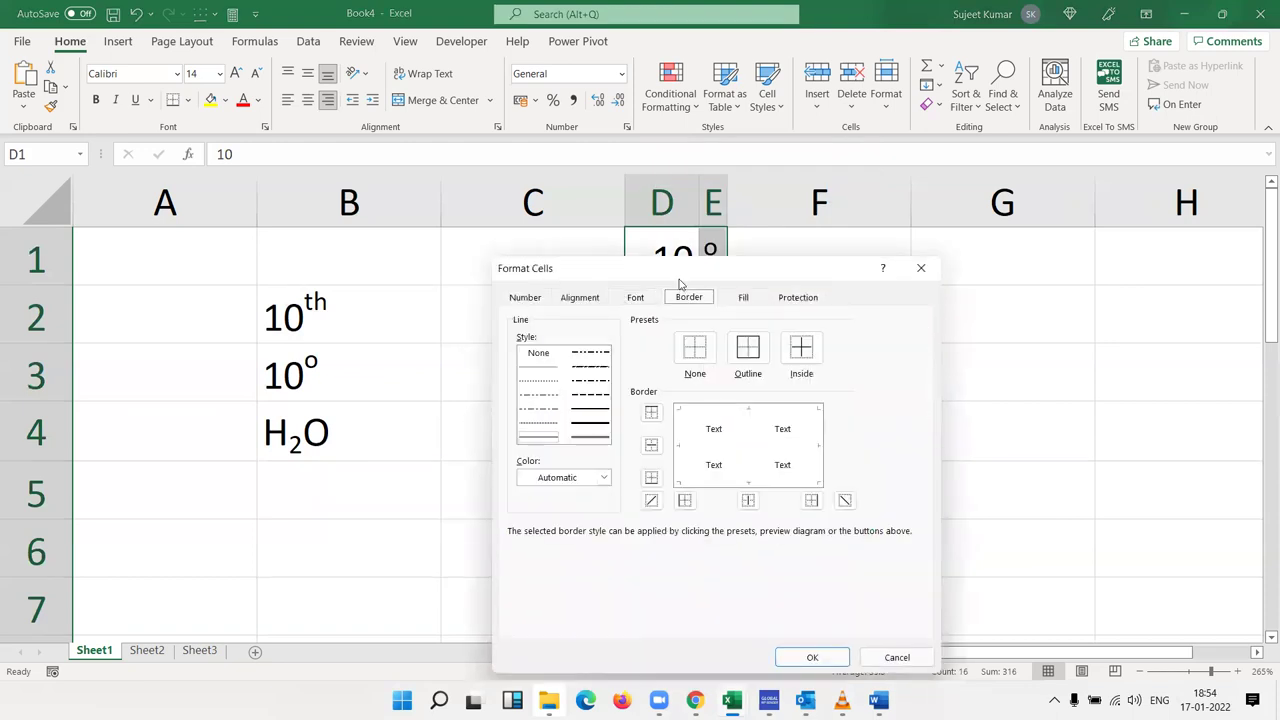
click(747, 349)
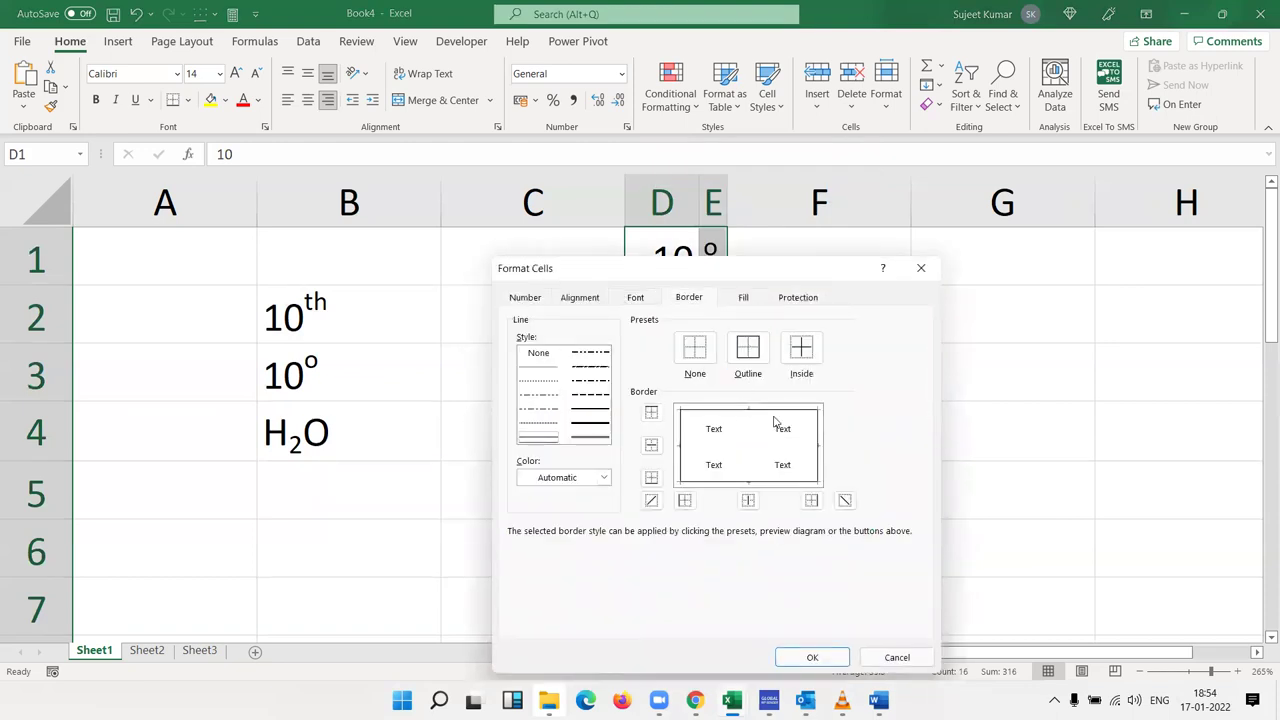
click(743, 456)
click(750, 456)
click(731, 447)
click(742, 425)
click(742, 425)
Add a white background fill and apply the cell formatting
click(744, 298)
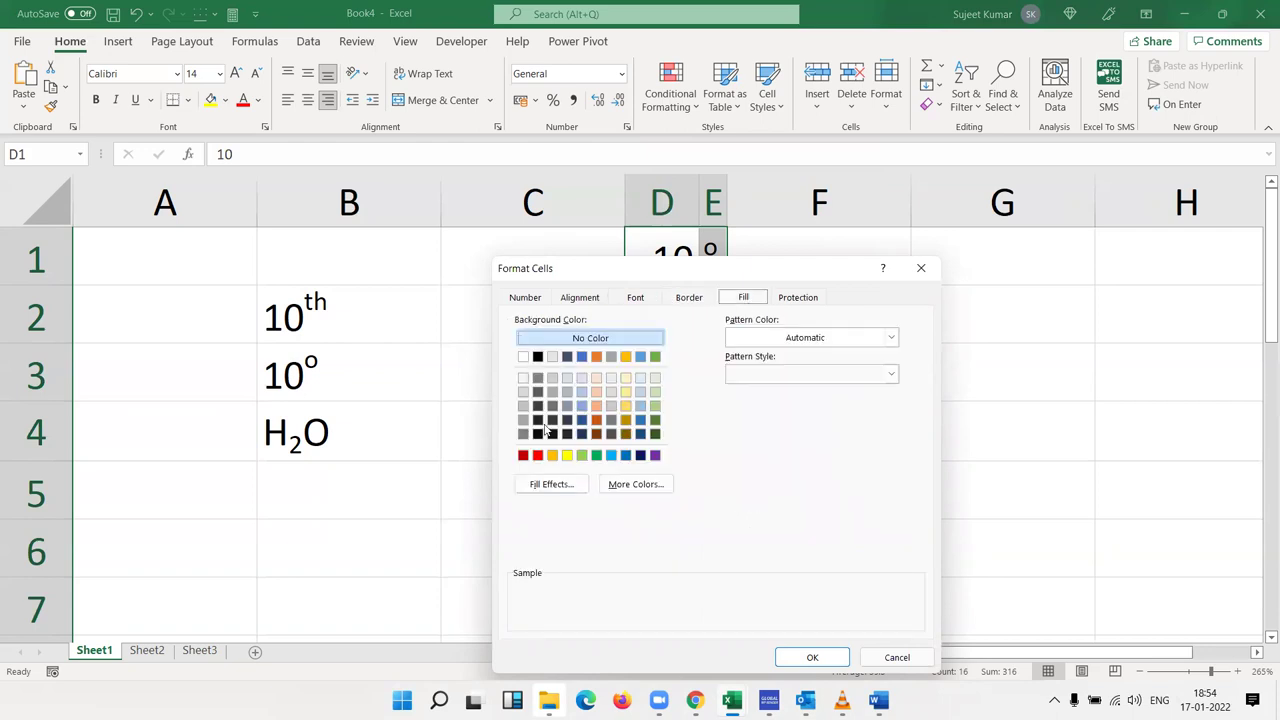
click(521, 358)
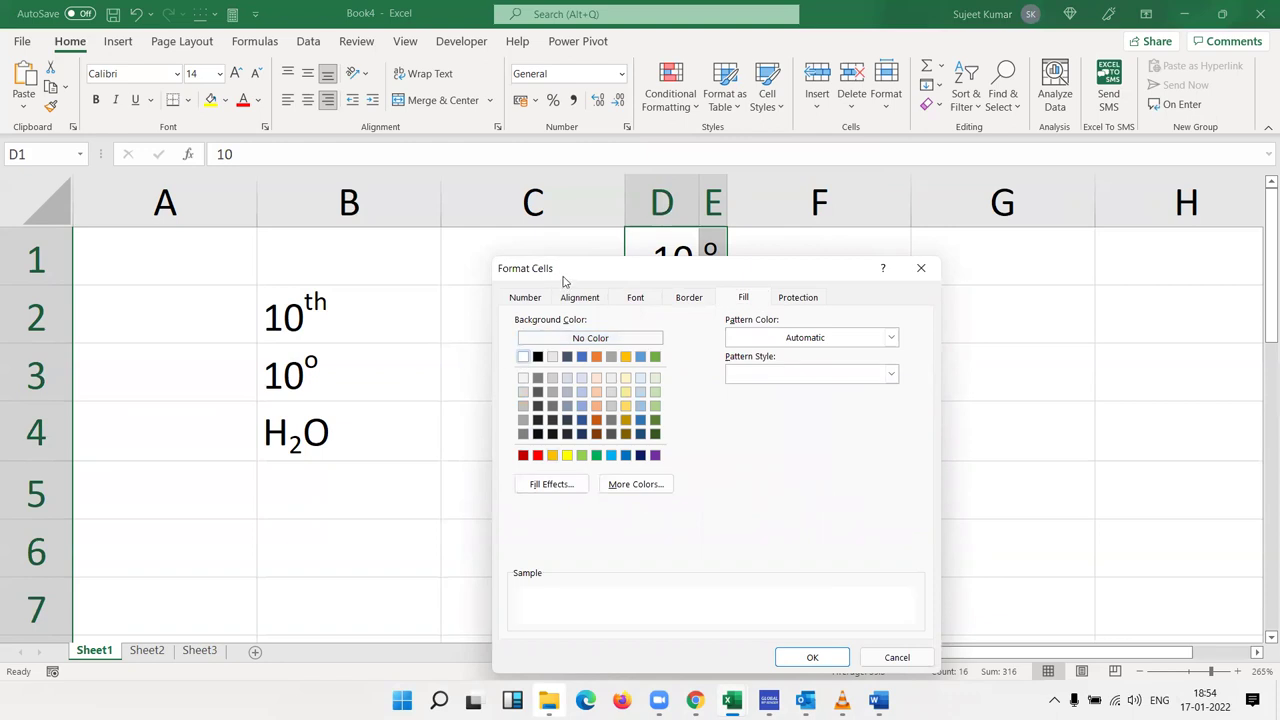
drag(563, 280, 868, 253)
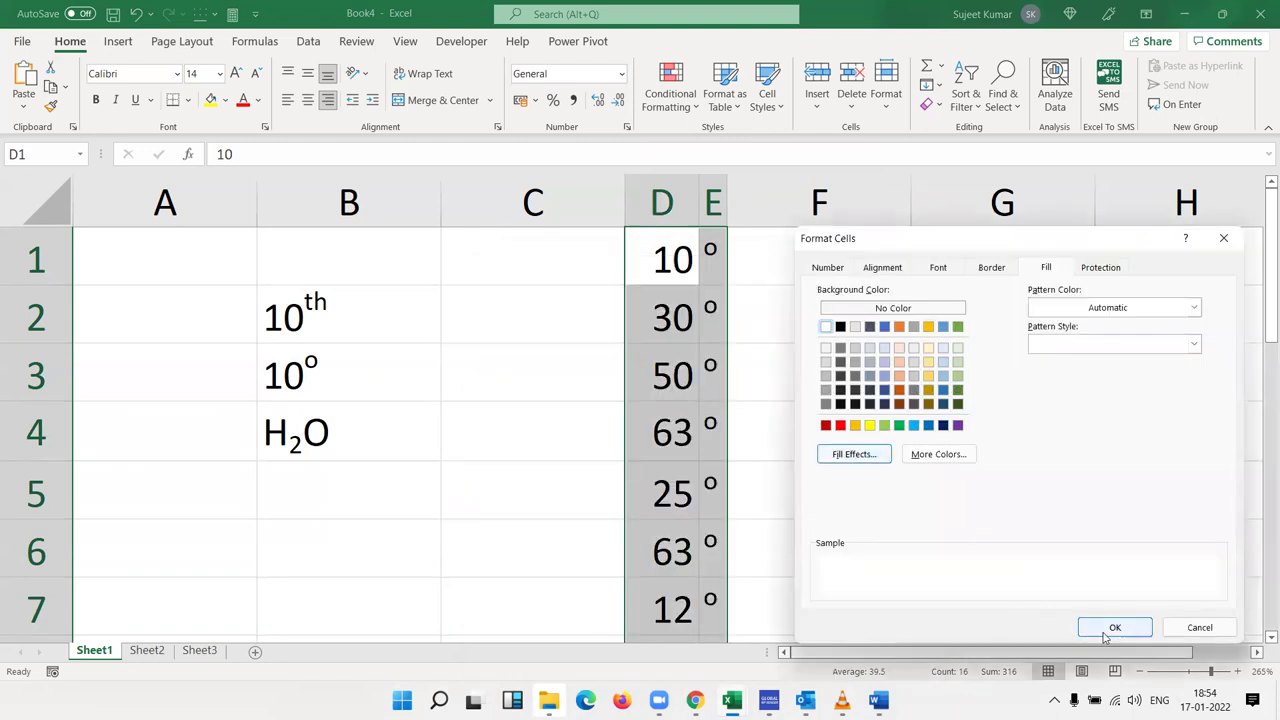
click(1100, 637)
click(890, 453)
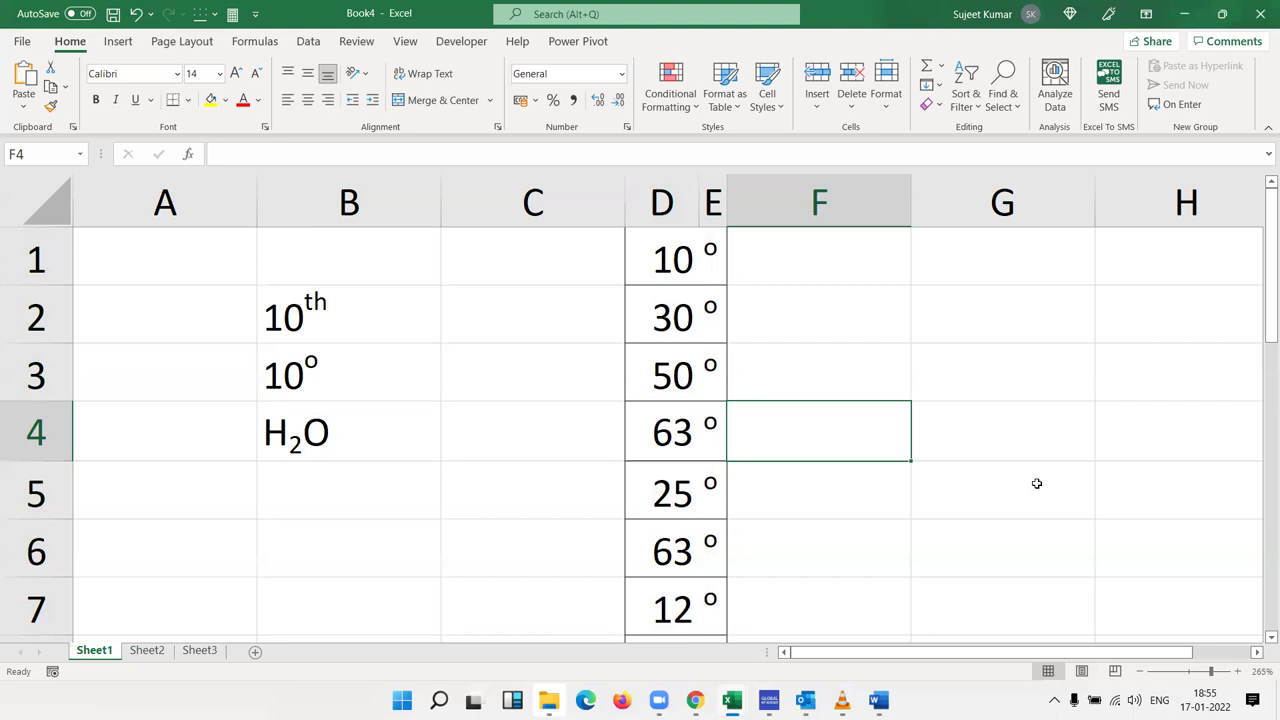
Switch to Sheet2 and copy the first paragraph of the Word document
click(147, 651)
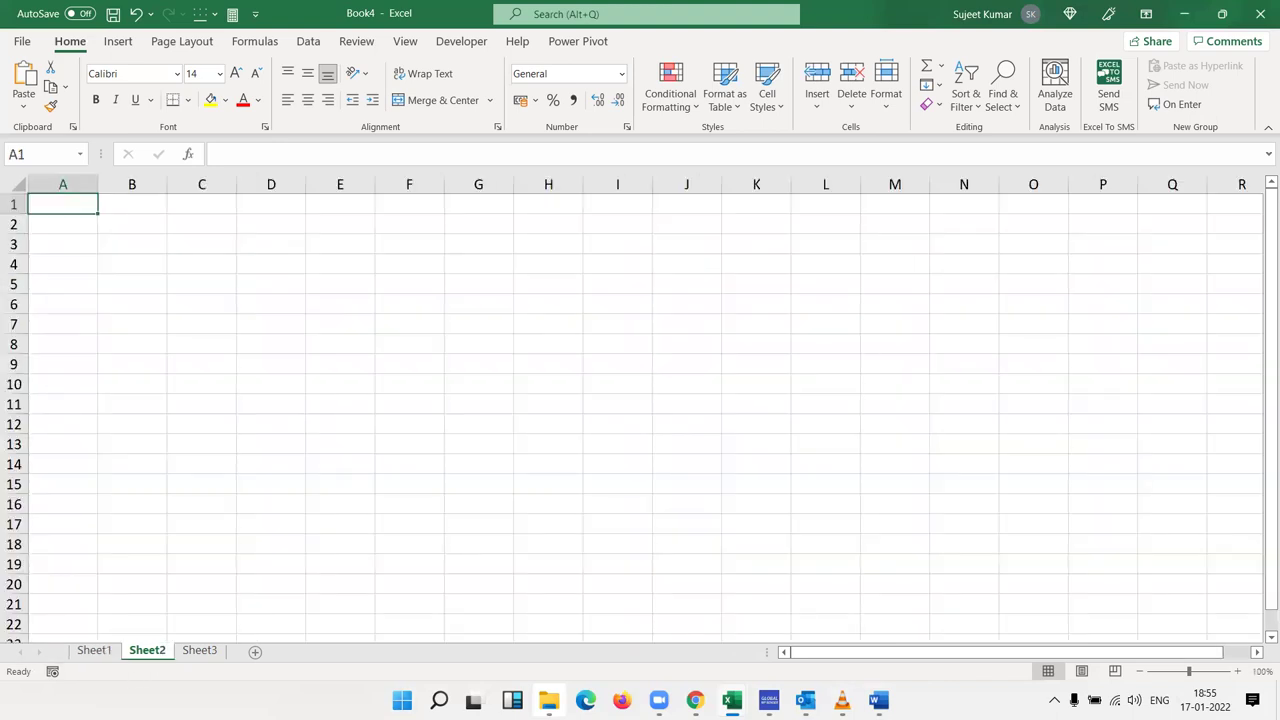
key(alt+Tab)
scroll(600, 393, up, 3)
scroll(600, 393, up, 5)
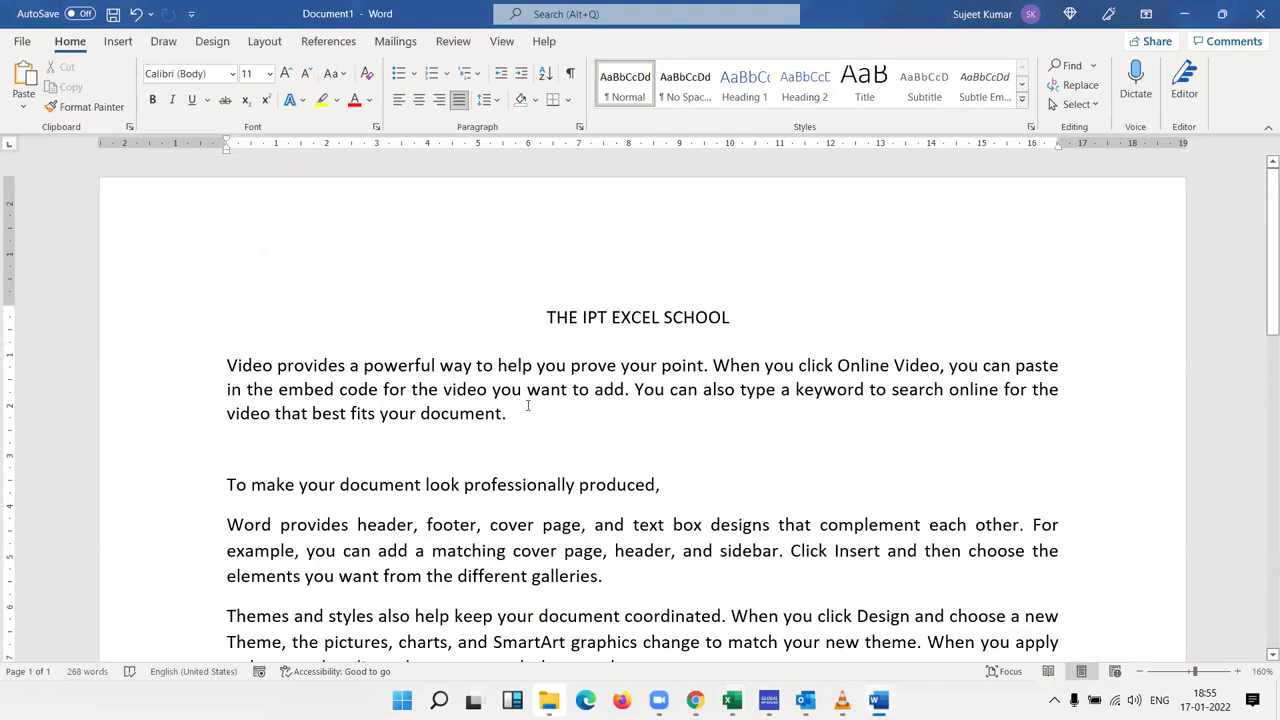
shift+click(227, 366)
key(ctrl+c)
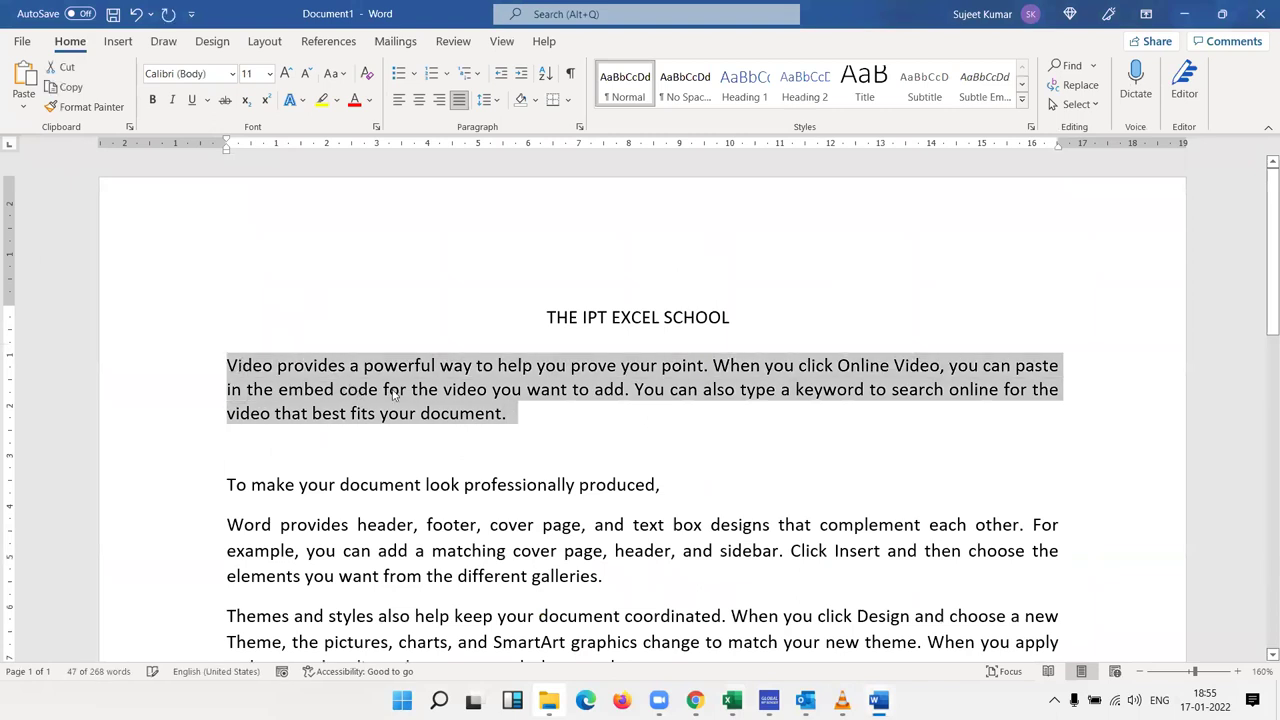
Paste the paragraph into cell C4 of Sheet2, then undo the paste
key(alt+Tab)
click(340, 264)
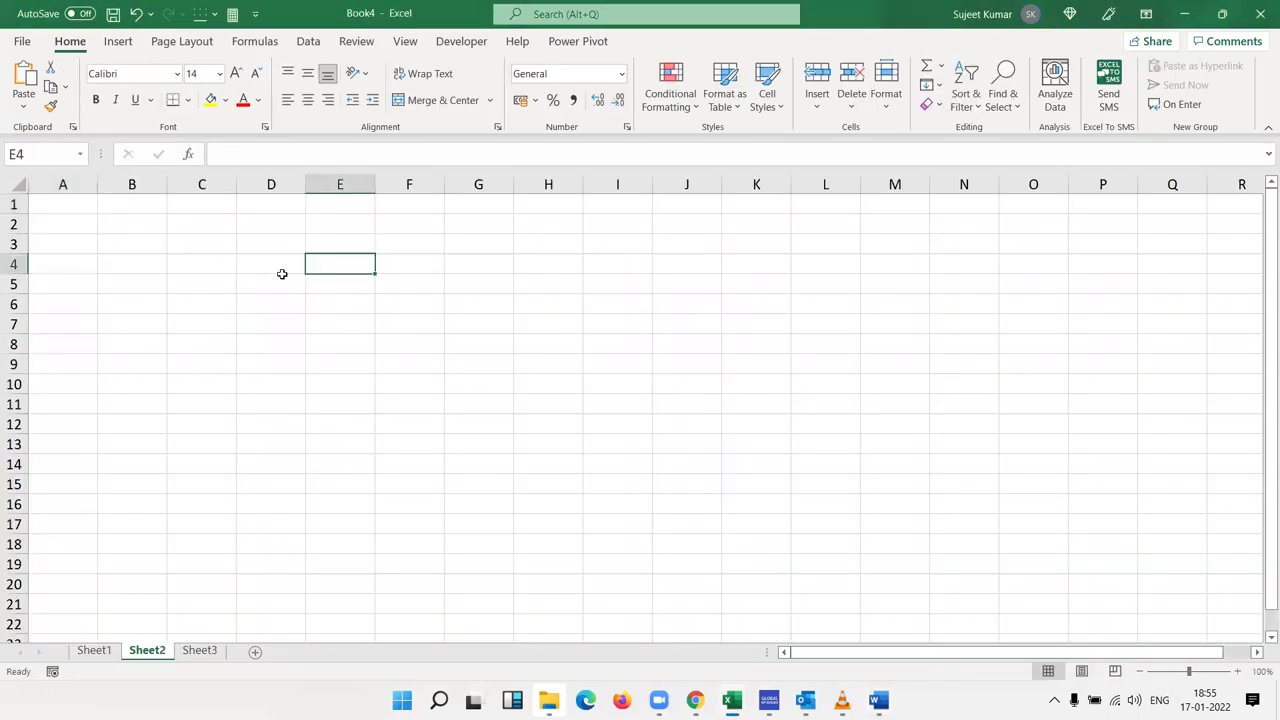
click(231, 261)
key(ctrl+v)
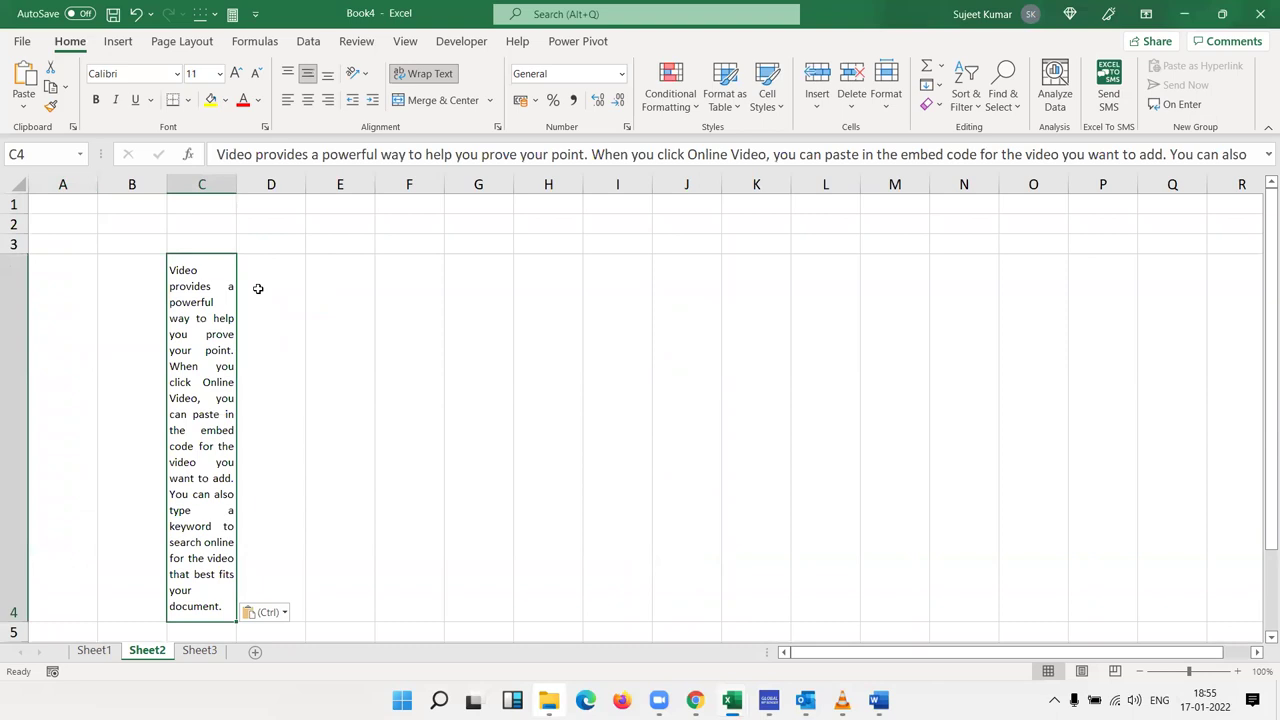
key(ctrl+z)
Merge C3:K12 into one cell and paste the Word paragraph into it
drag(226, 243, 789, 423)
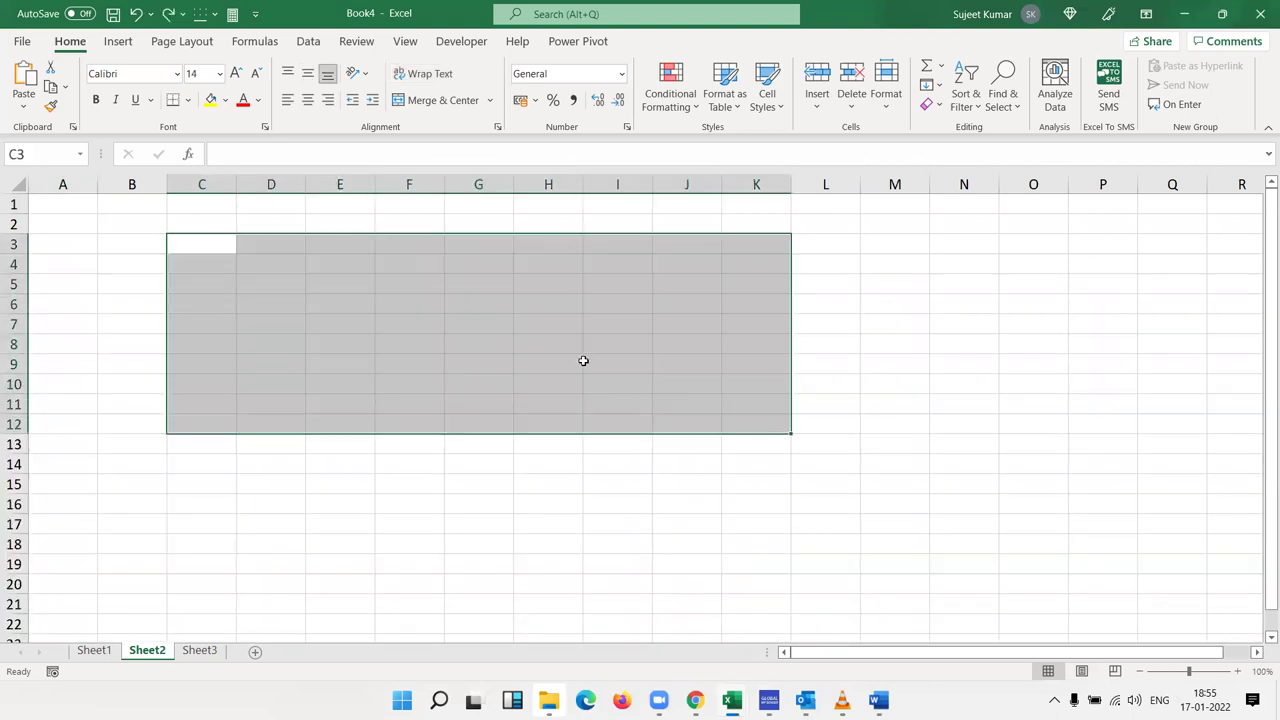
click(440, 100)
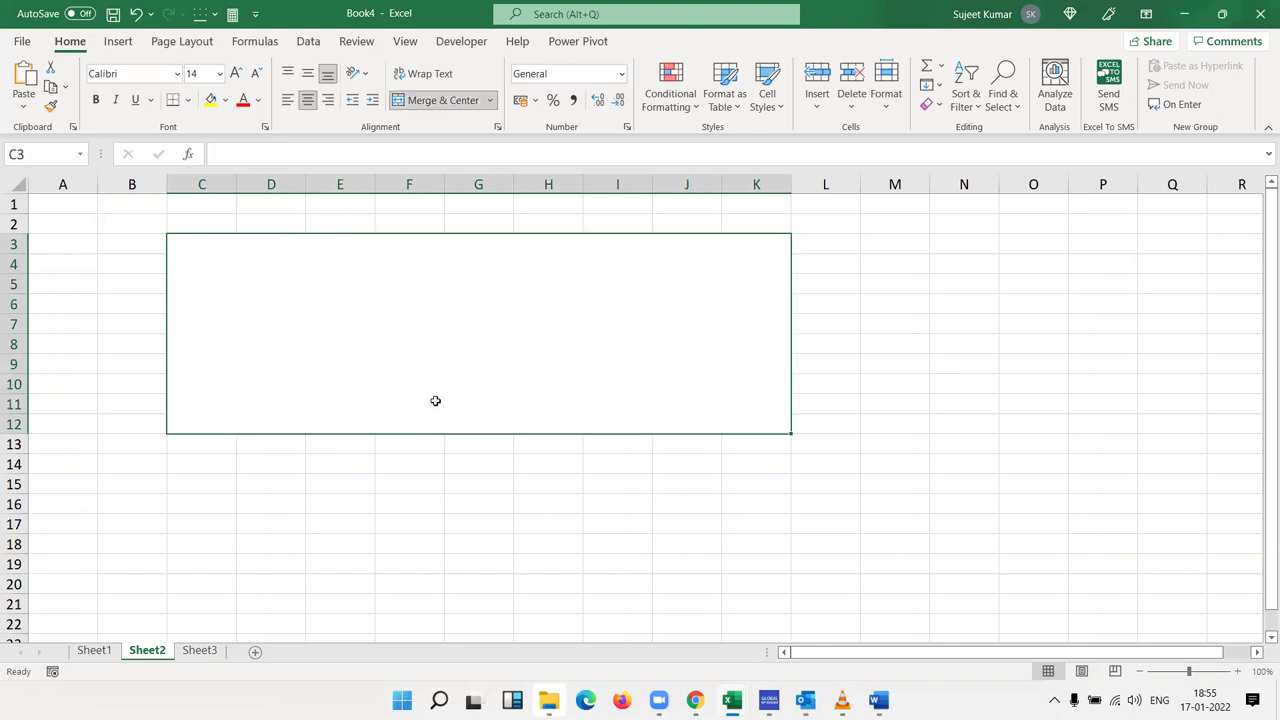
key(ctrl+v)
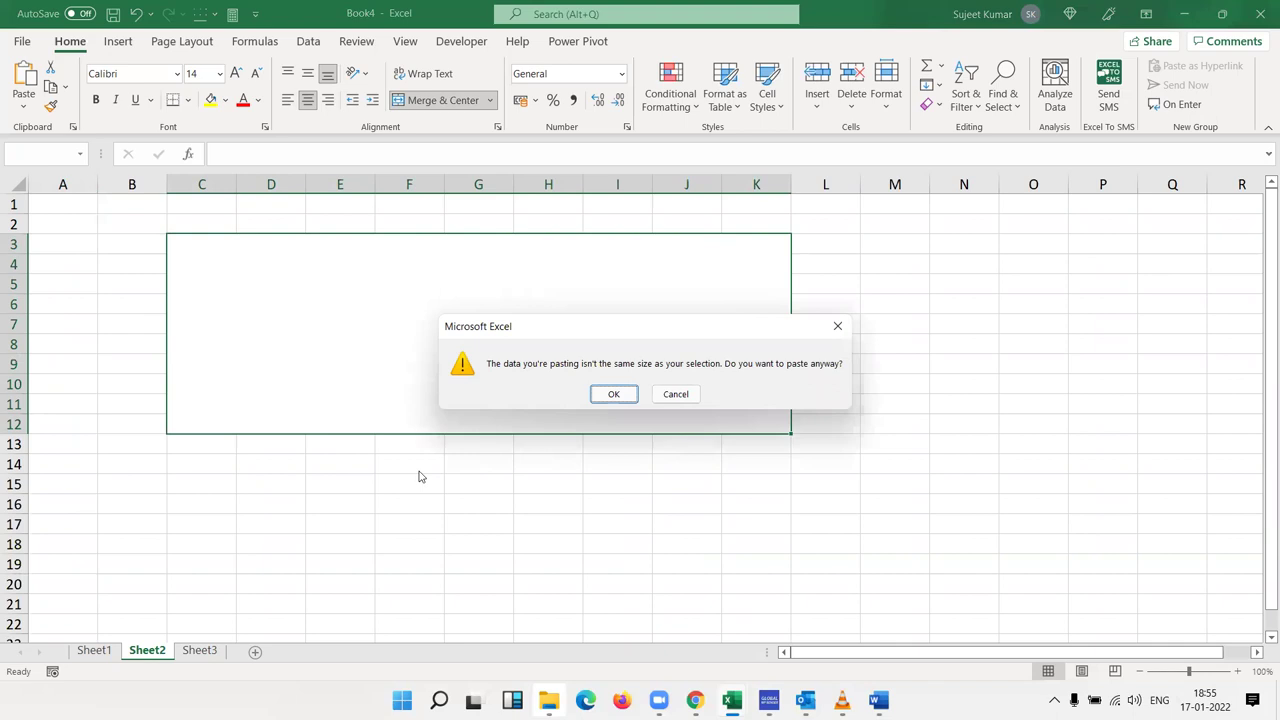
click(622, 396)
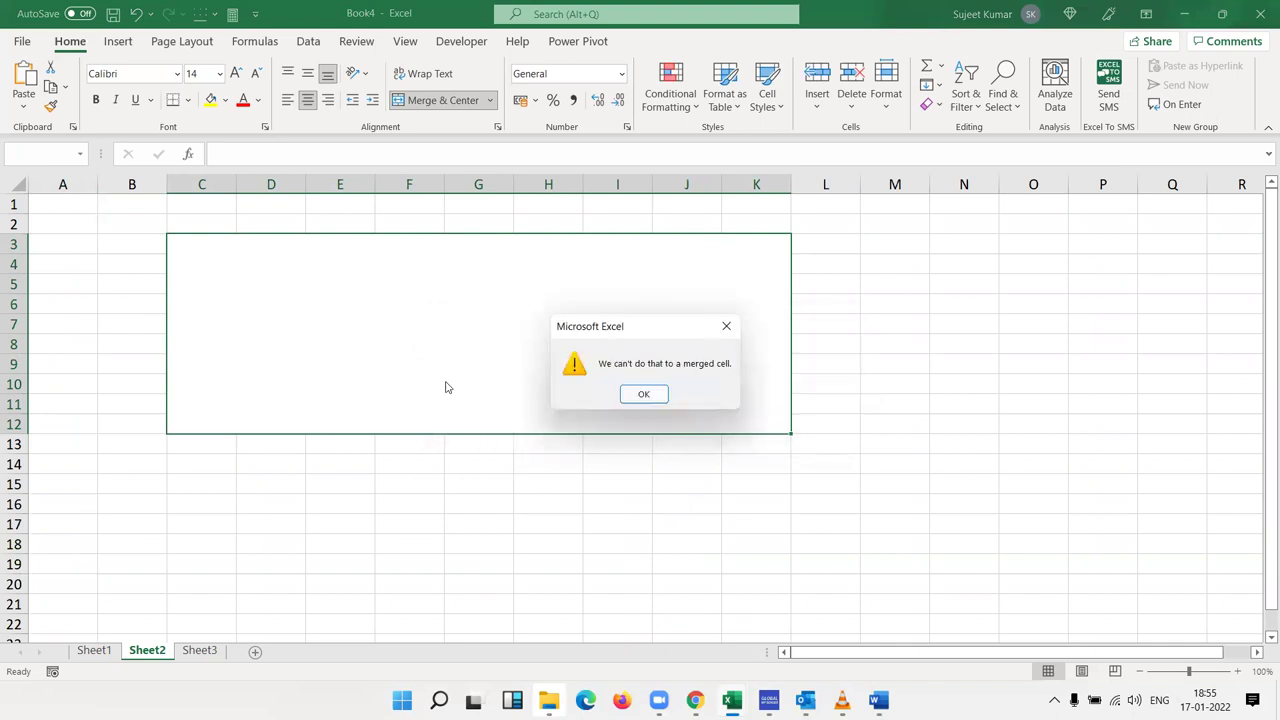
click(644, 397)
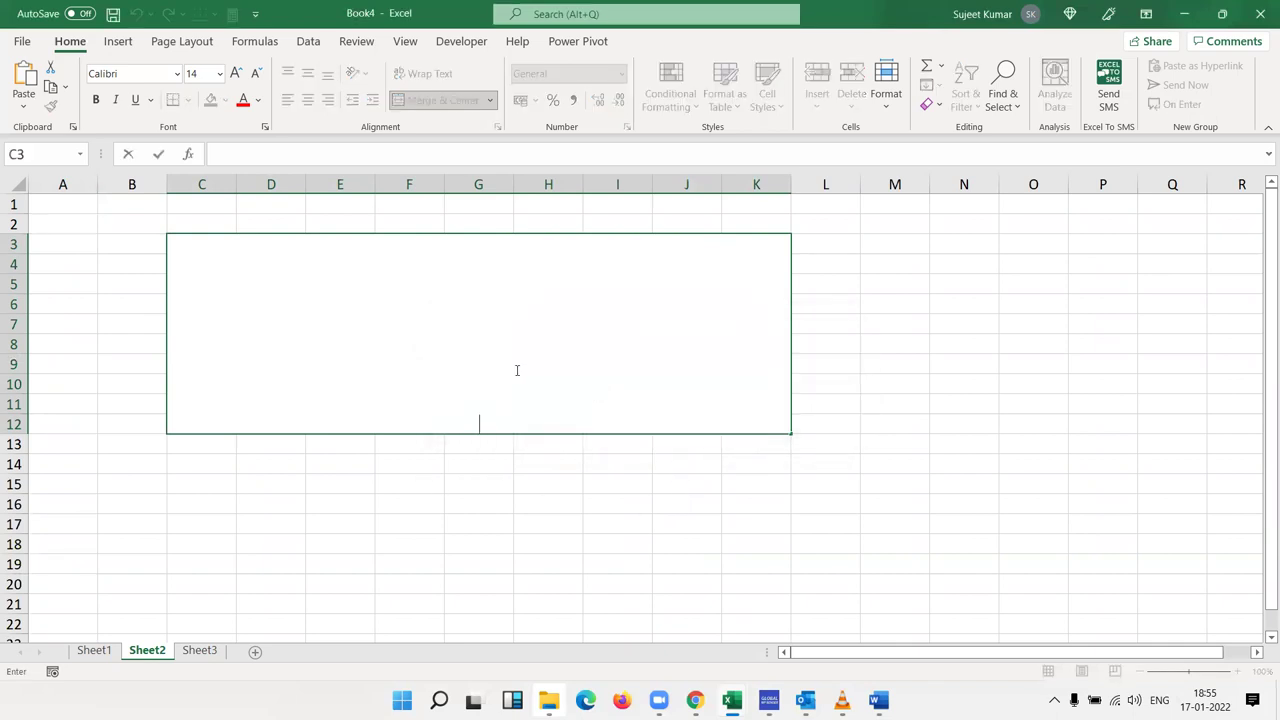
right_click(510, 402)
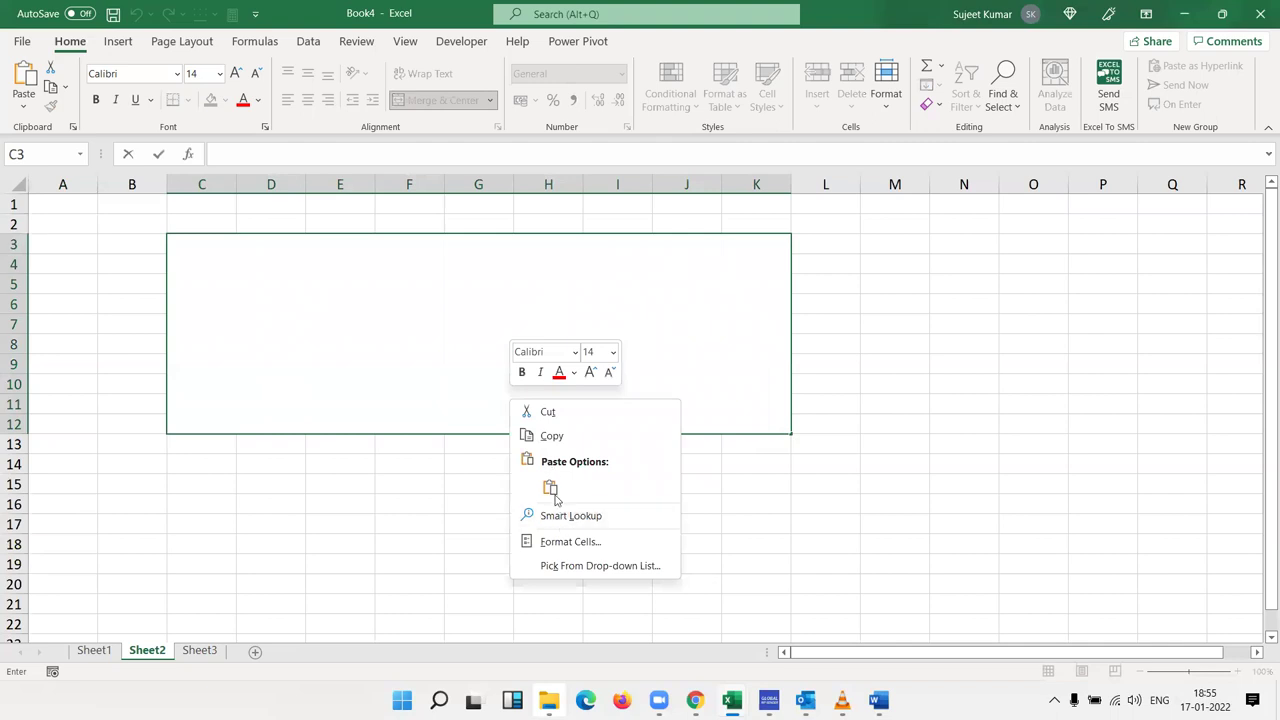
click(550, 487)
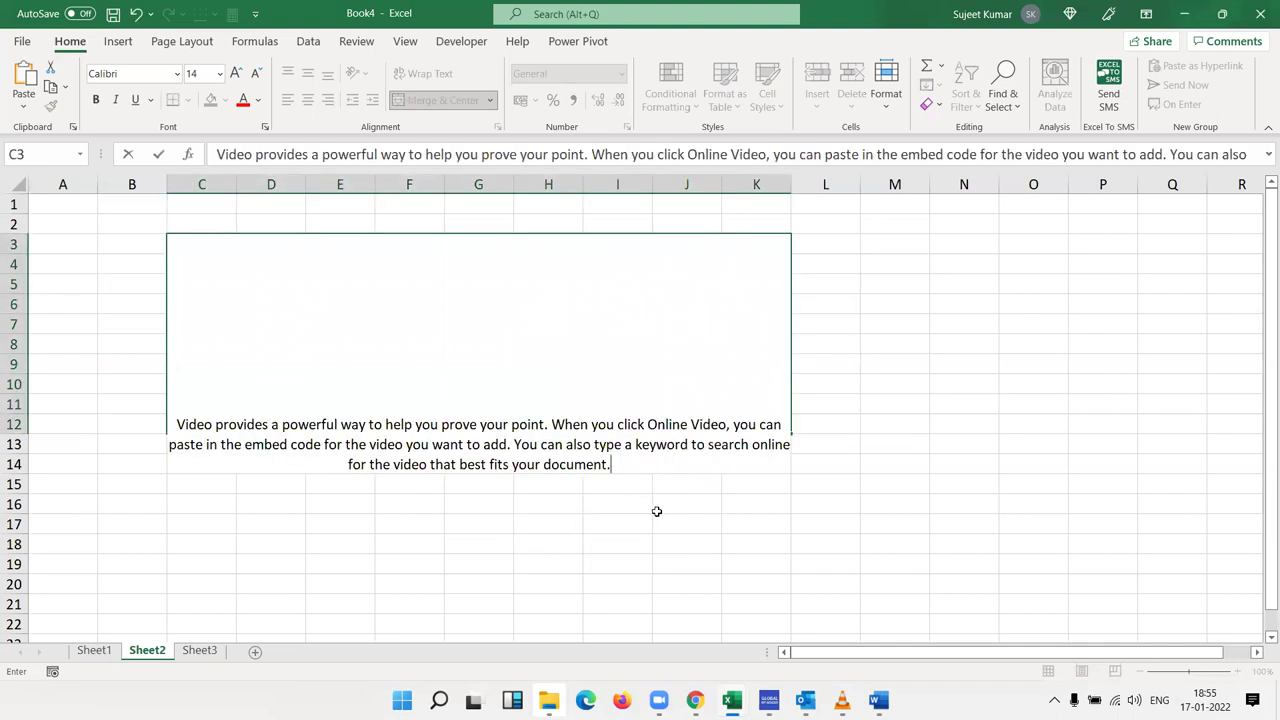
click(657, 511)
Wrap the merged paragraph text, align it left and centre it vertically
click(484, 370)
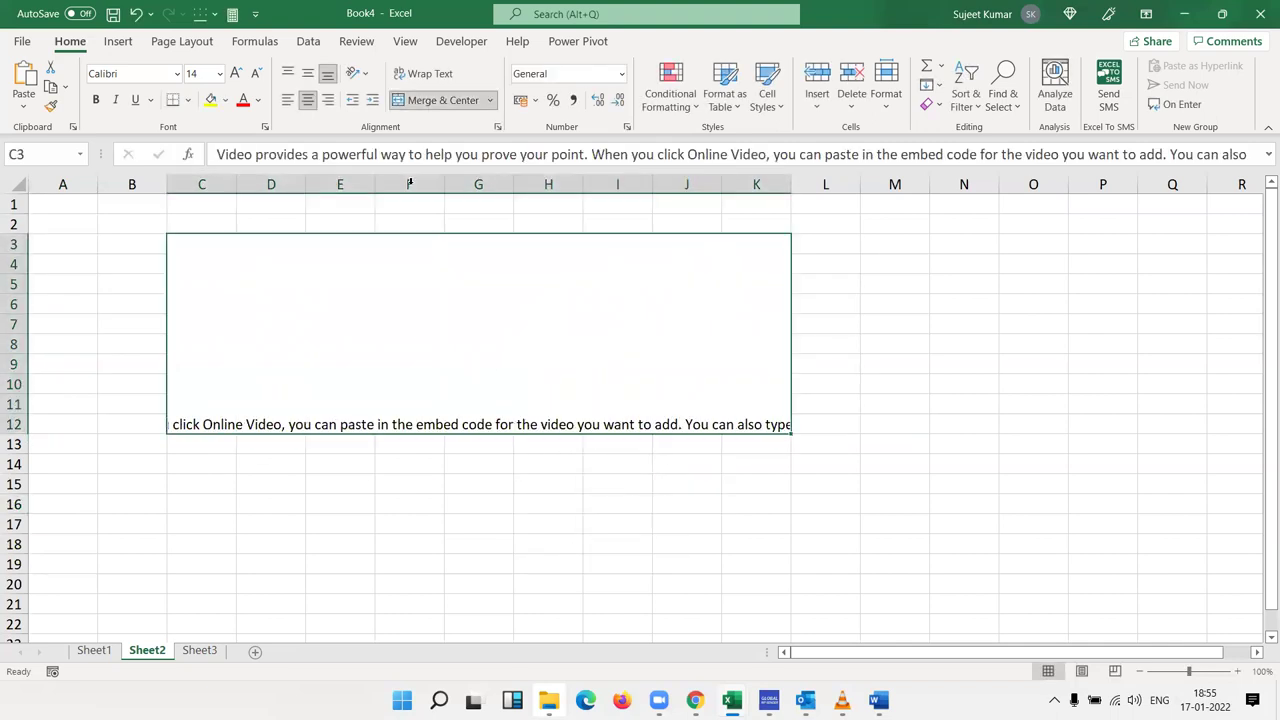
click(425, 75)
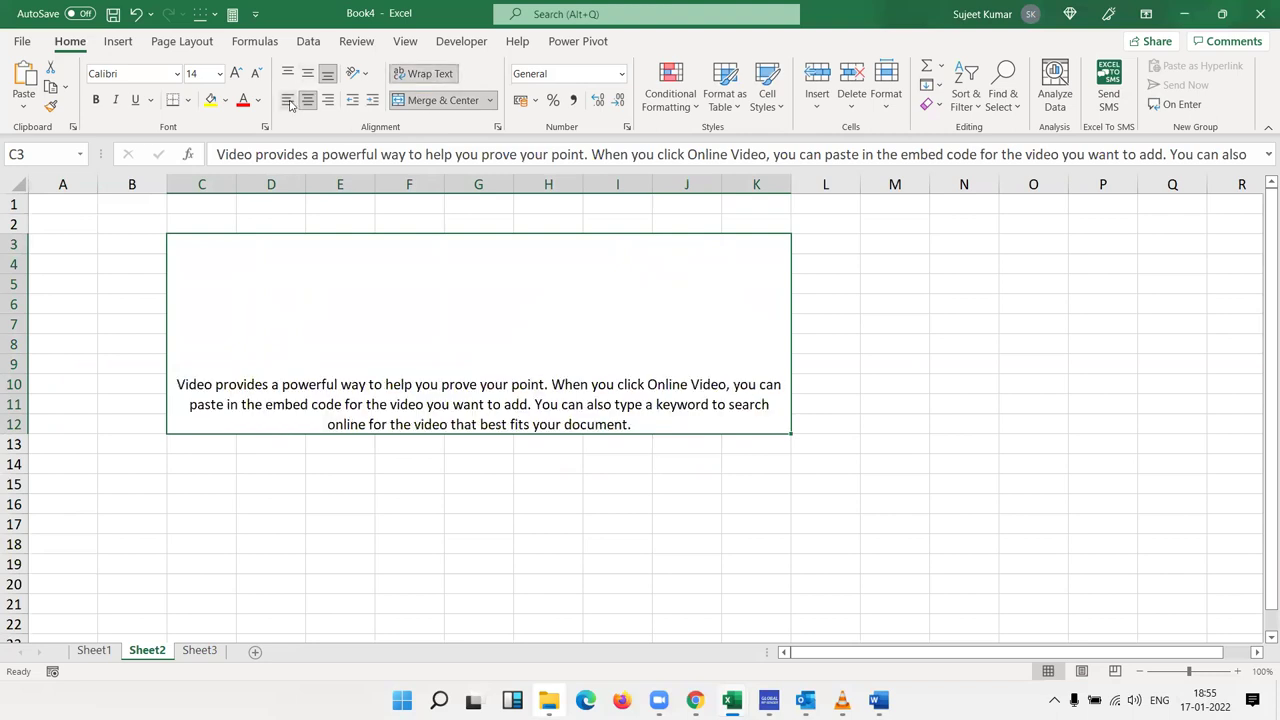
click(288, 100)
click(309, 77)
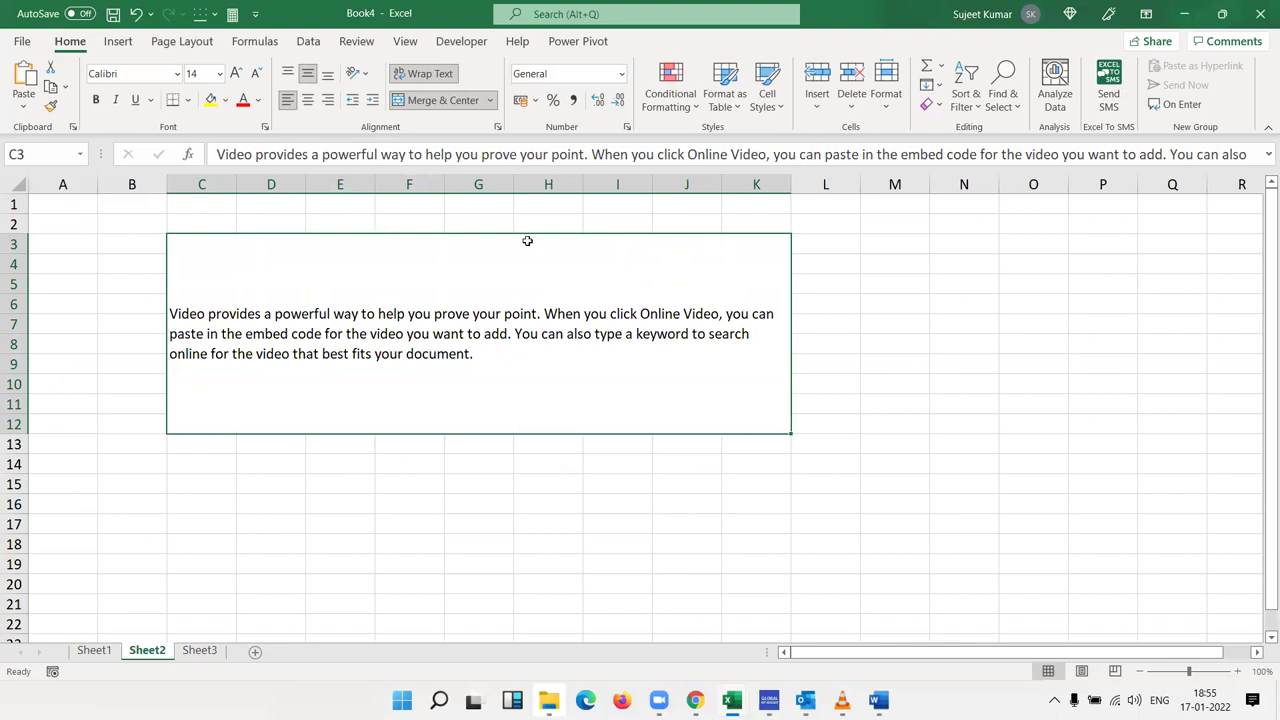
Format the word 'keyword' in the paragraph with red strikethrough font
double_click(667, 337)
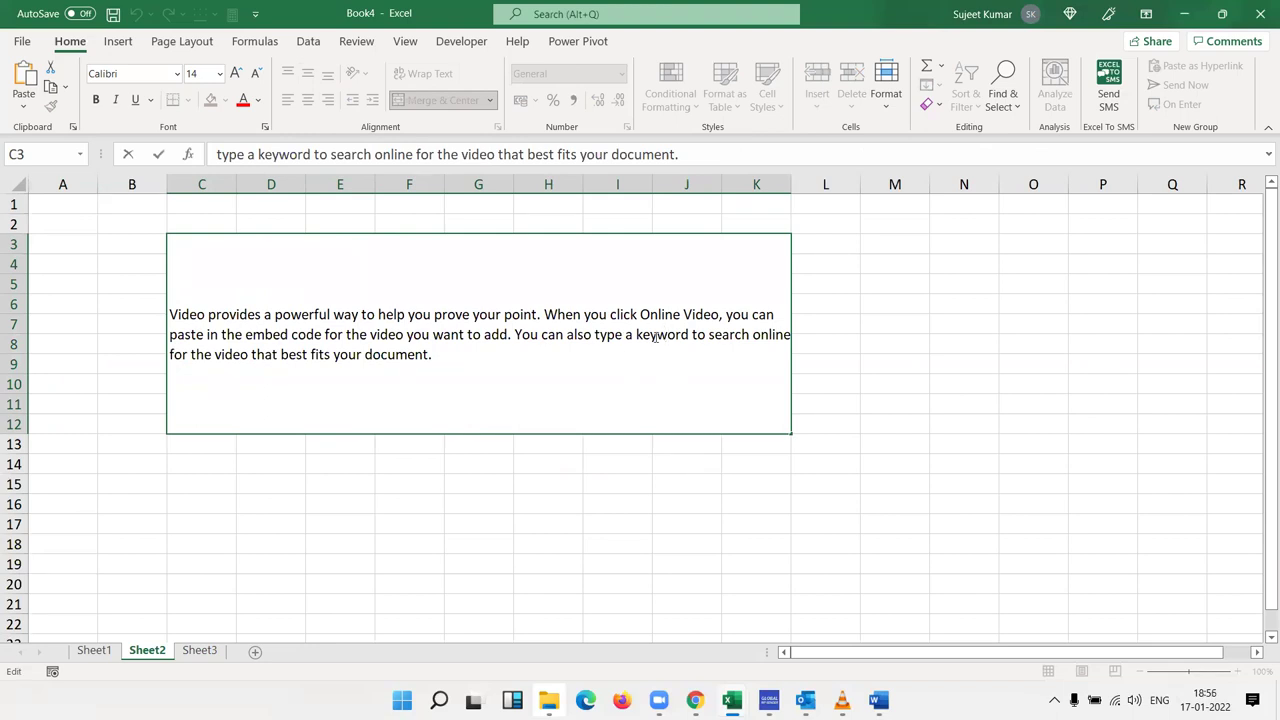
drag(635, 335, 692, 335)
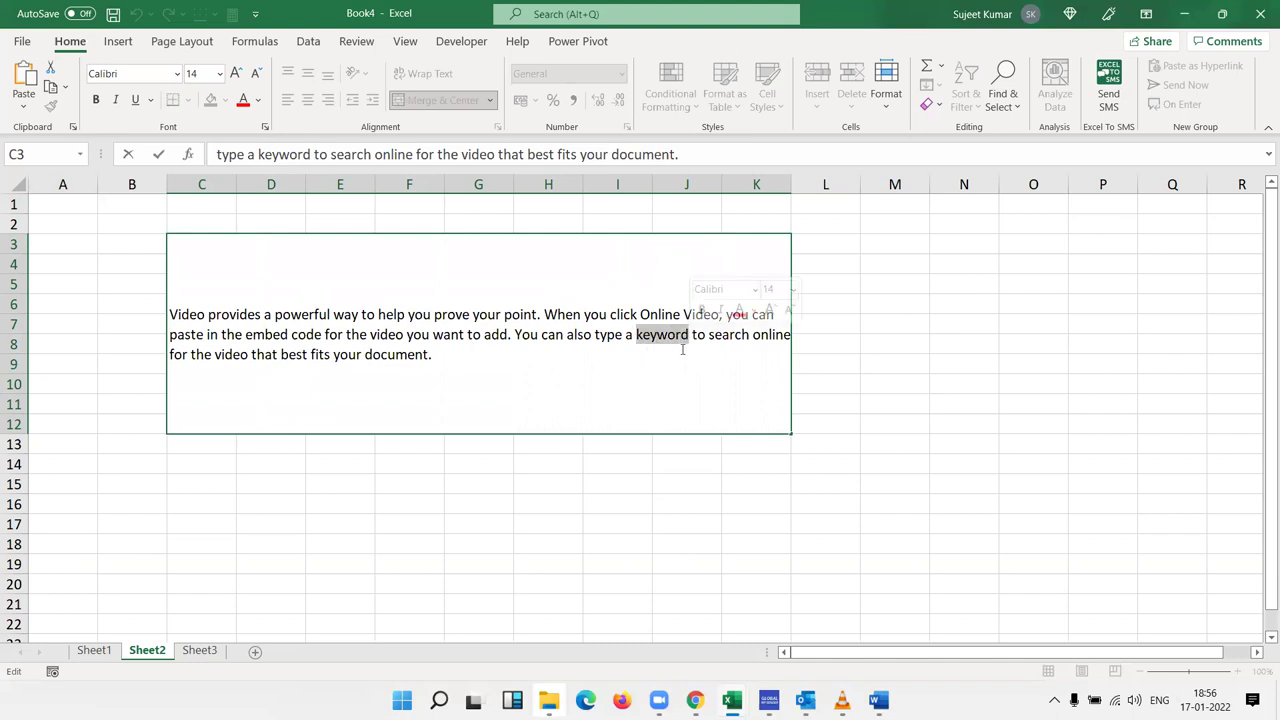
right_click(670, 336)
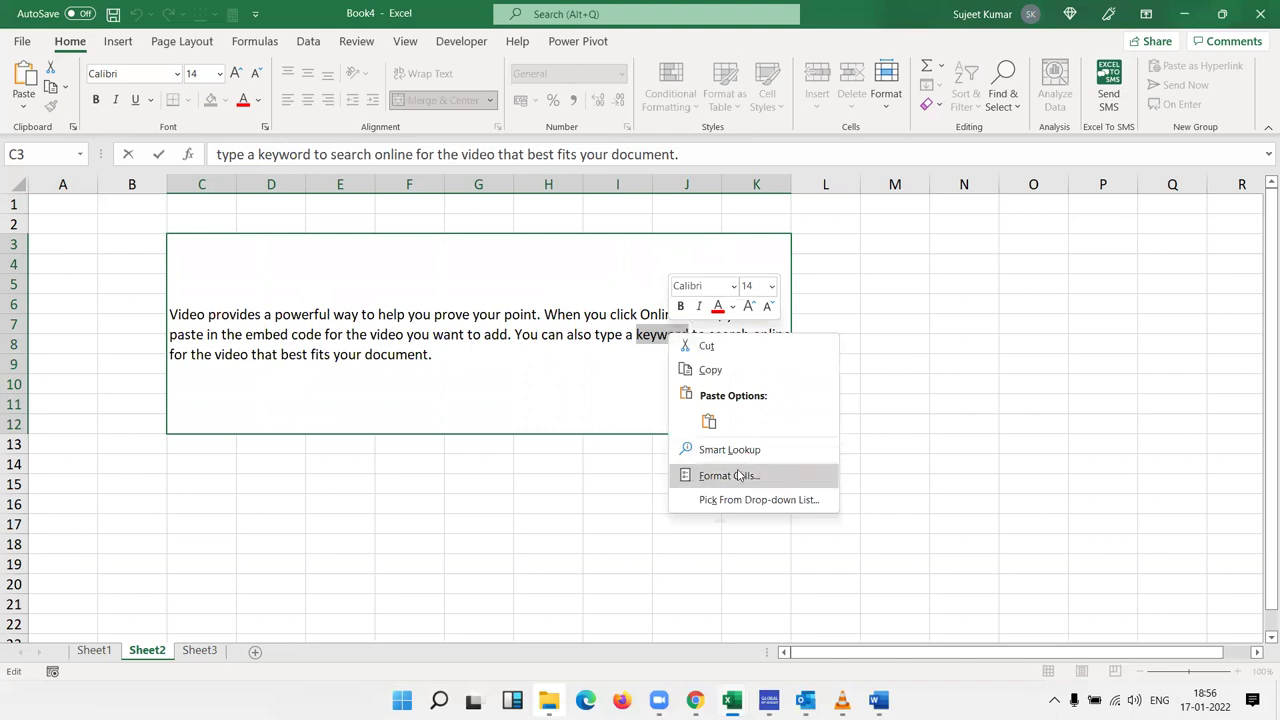
click(738, 476)
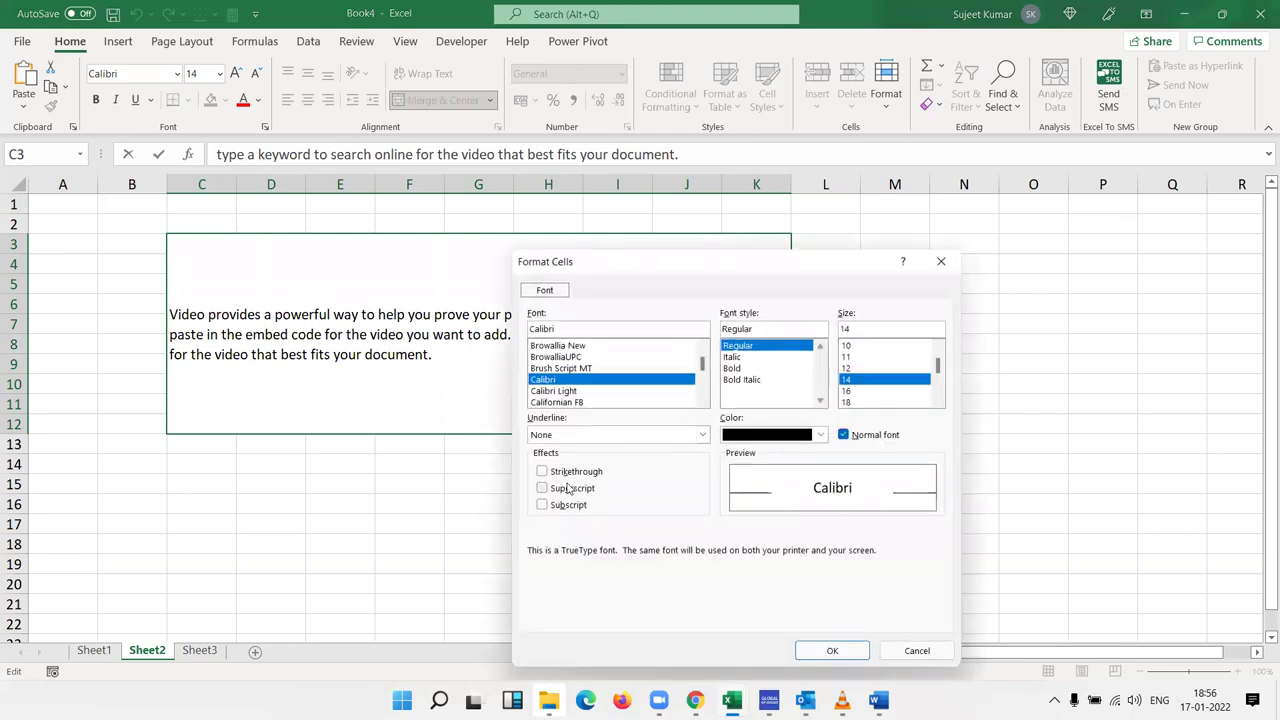
click(567, 478)
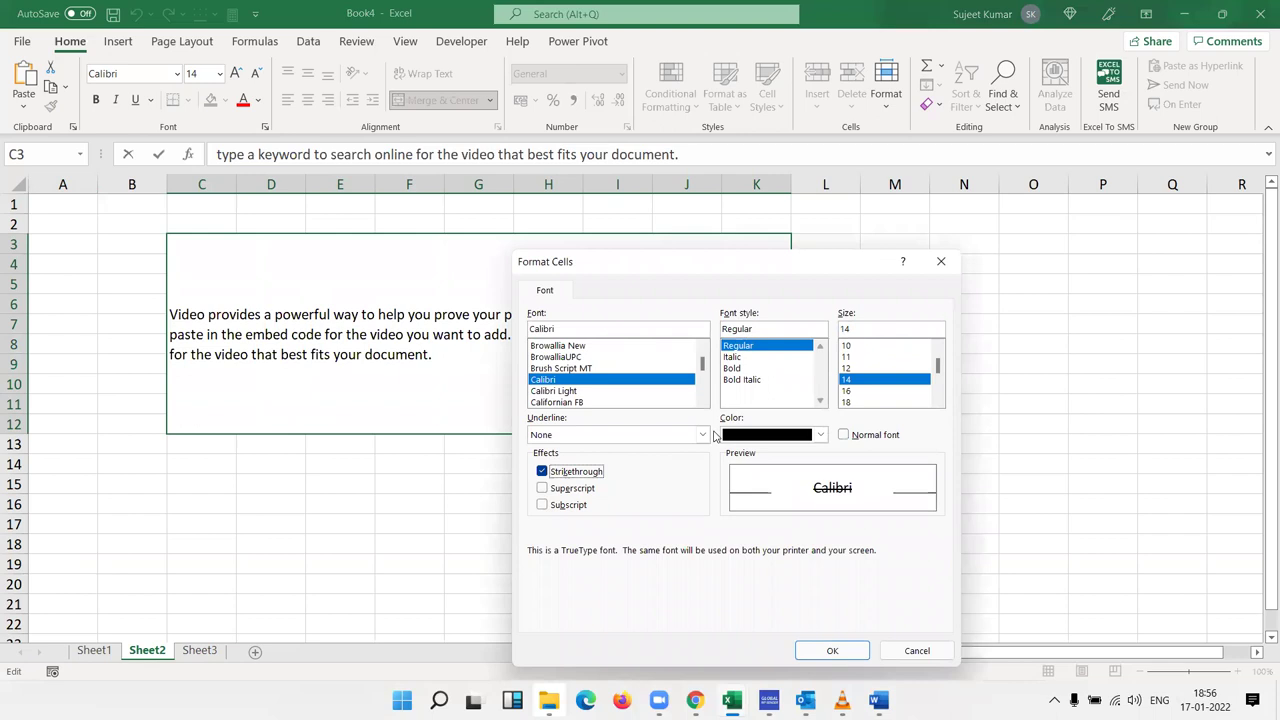
click(820, 434)
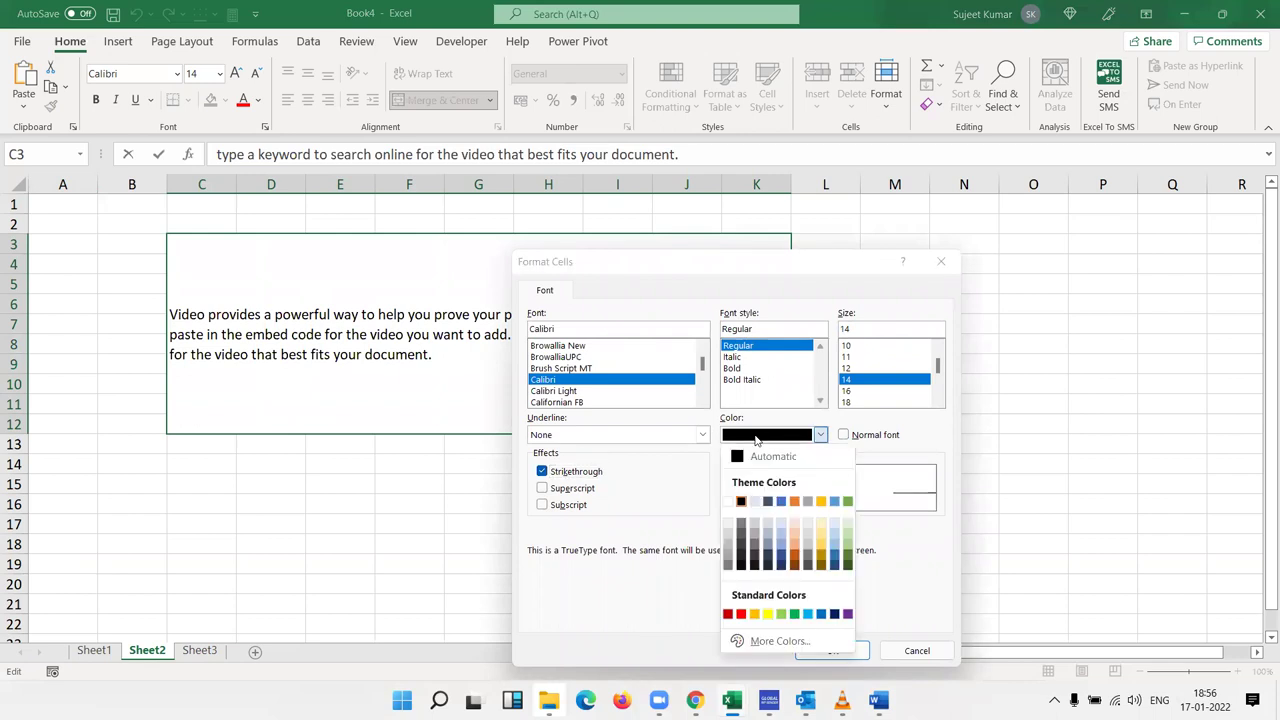
click(741, 614)
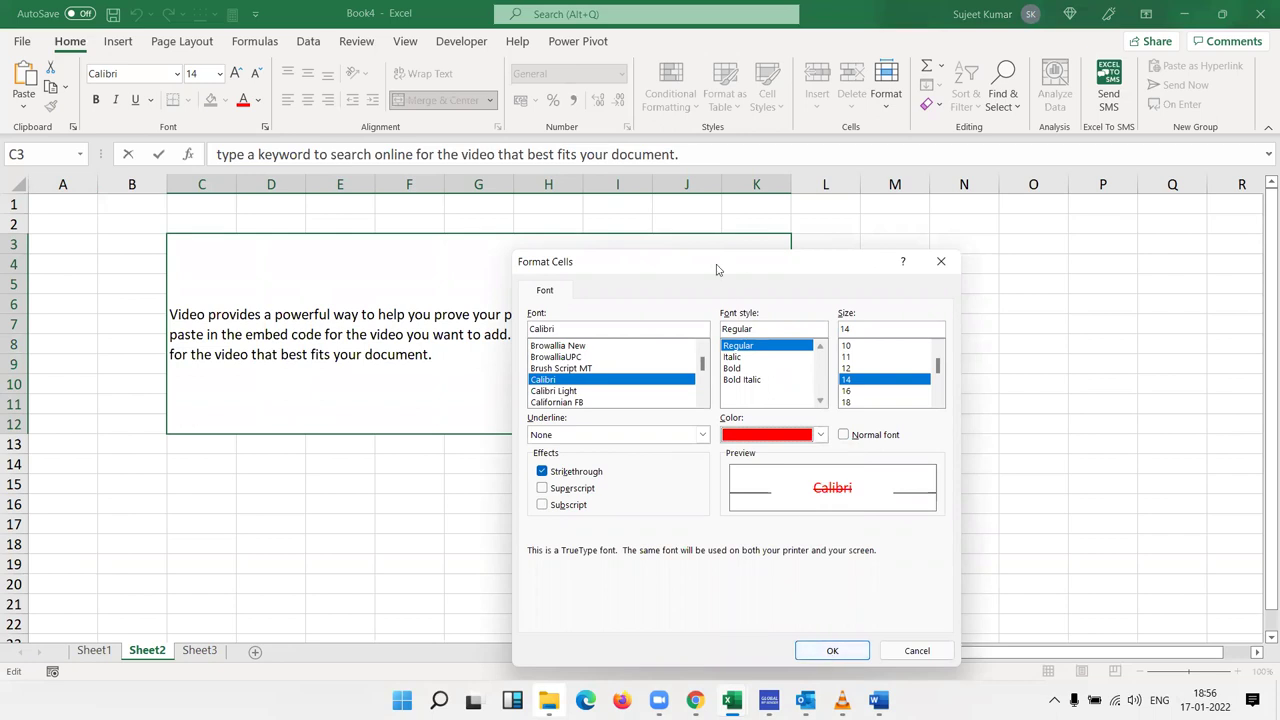
drag(751, 279, 990, 207)
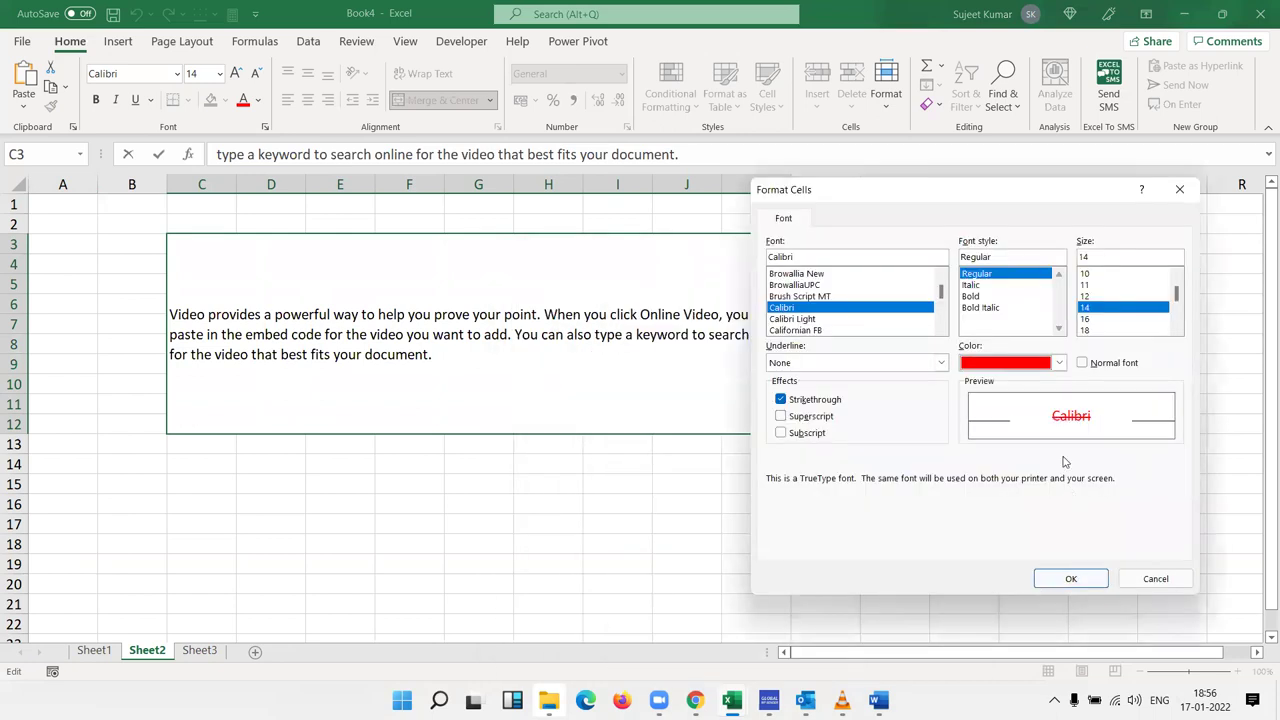
click(1070, 578)
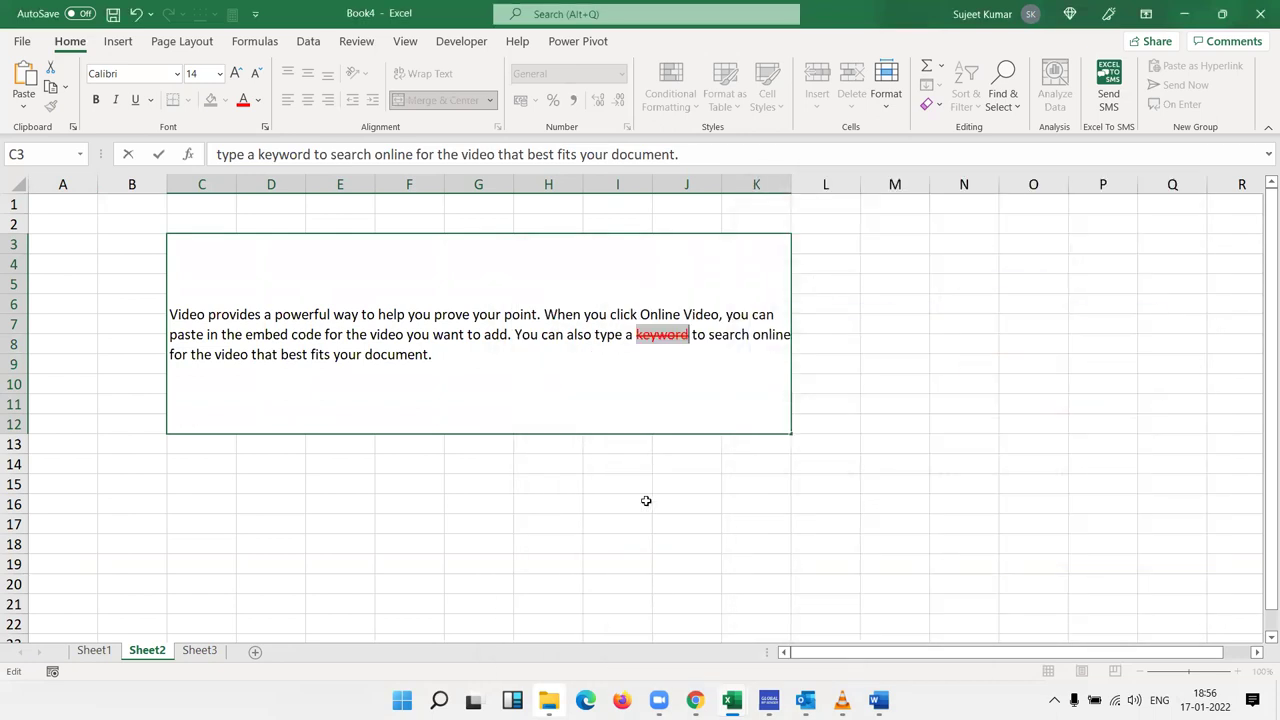
click(646, 500)
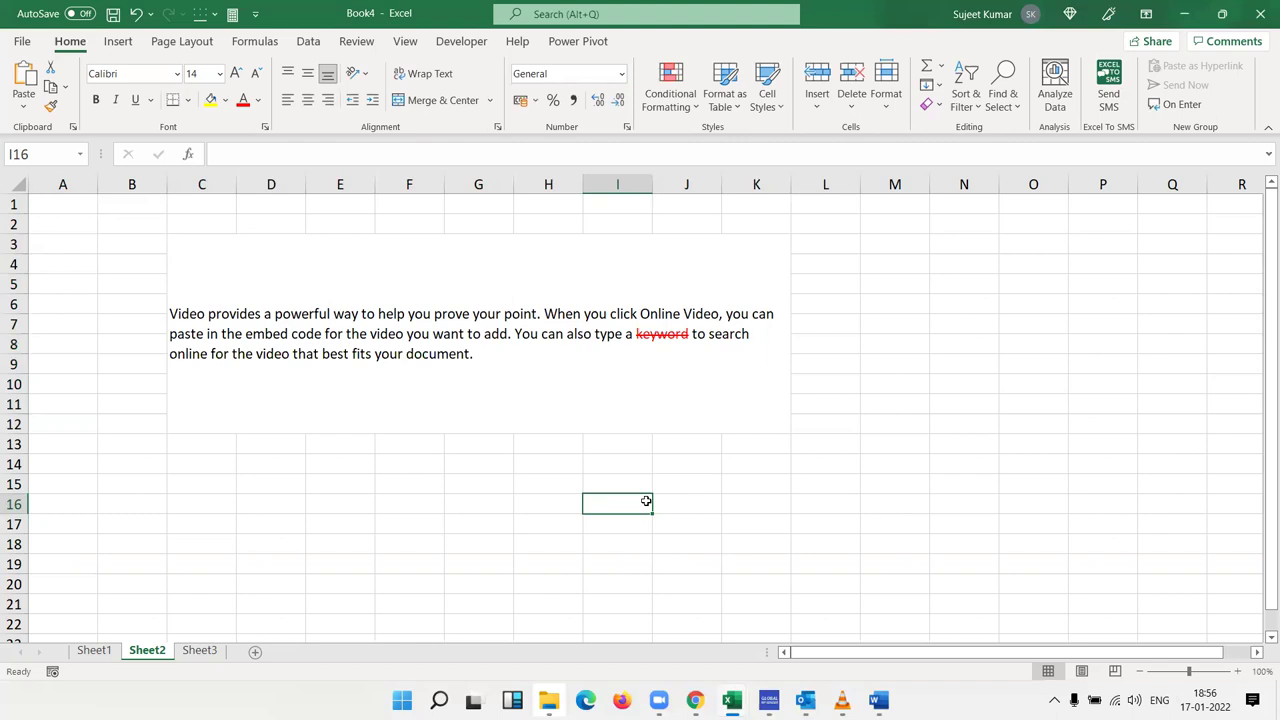
Pass through Sheet1 and move to the empty Sheet3
click(282, 404)
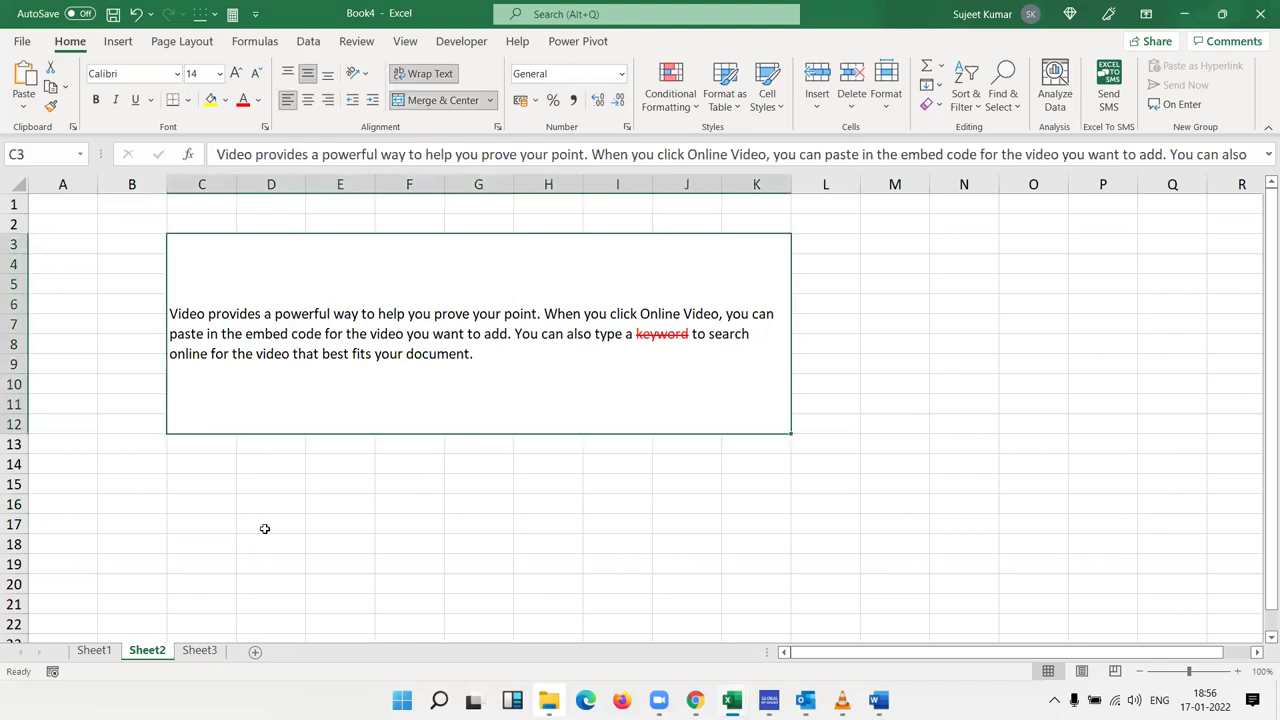
click(94, 651)
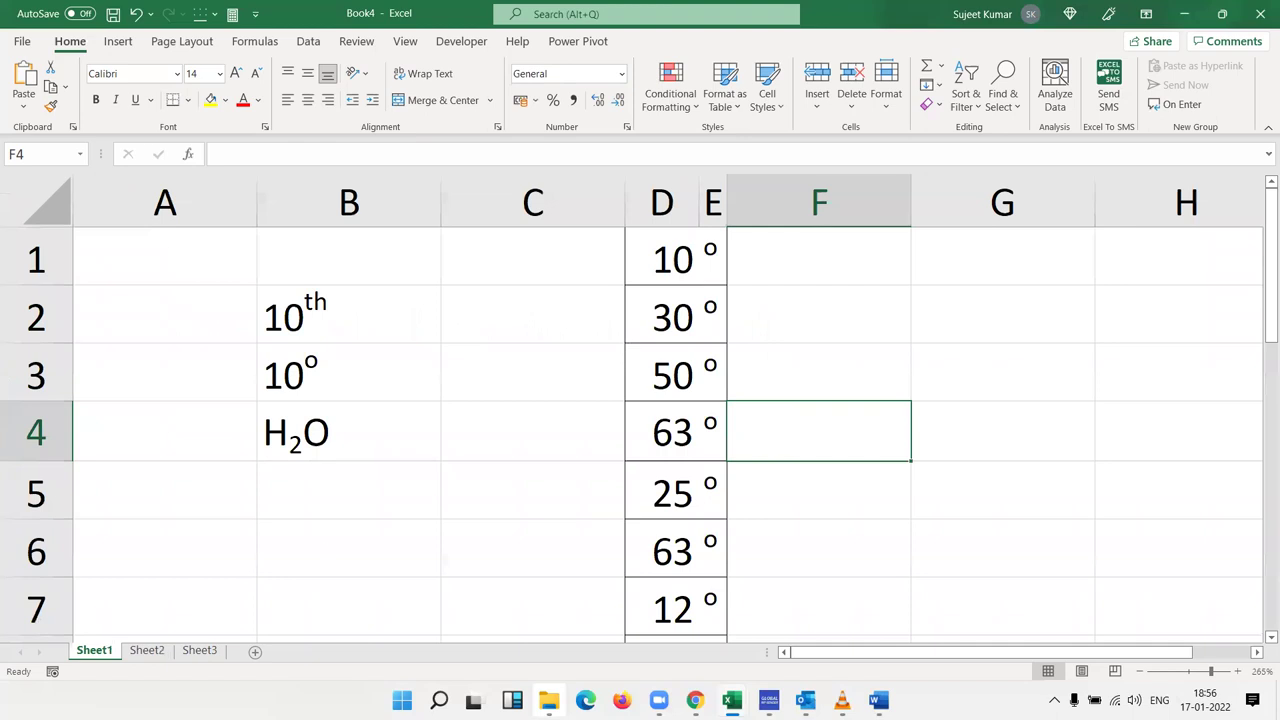
click(146, 651)
click(199, 651)
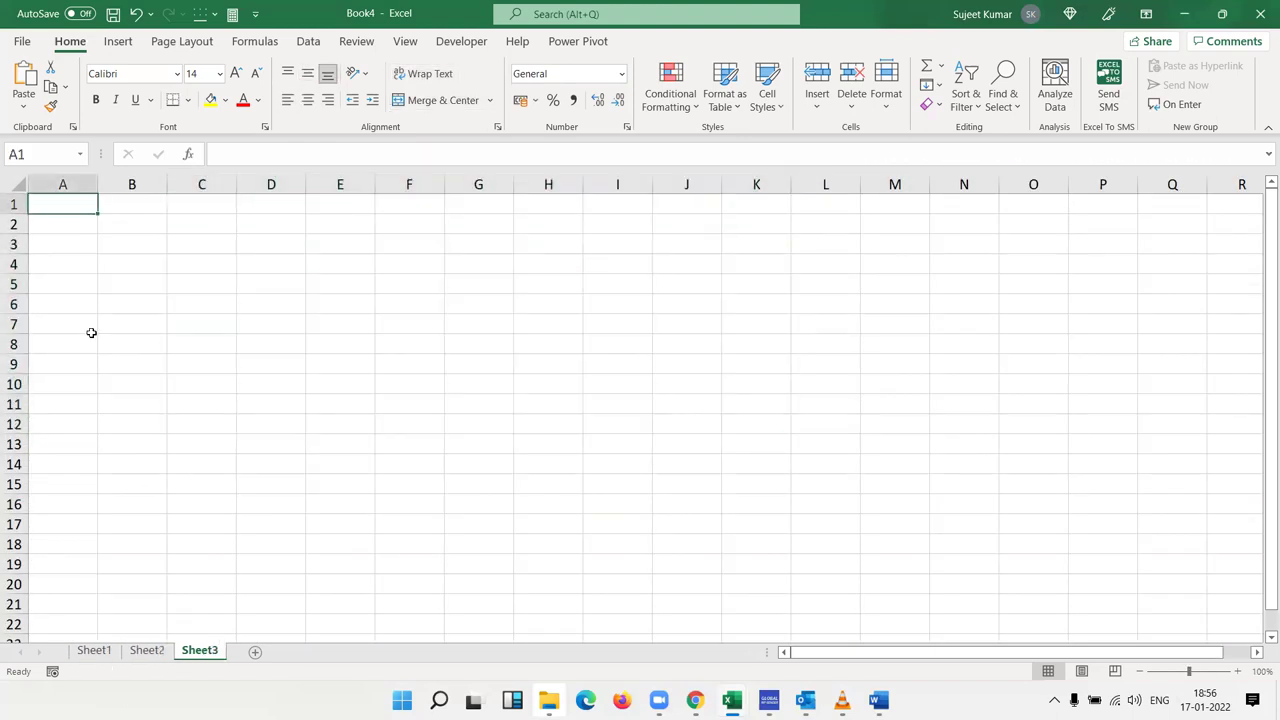
ctrl+scroll(92, 340, up, 2)
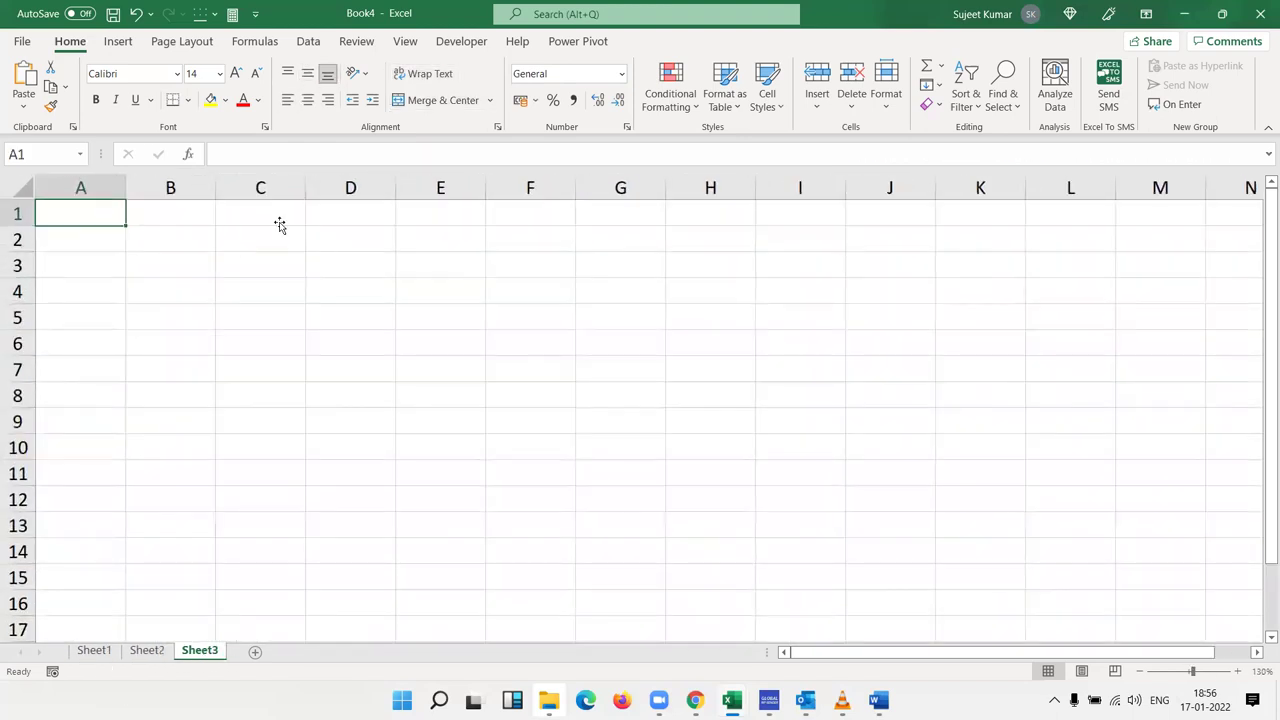
Enter 20, 30, 40, 50, 60, 85, 25, 63, 25, 30 down cells C1 to C10
click(278, 221)
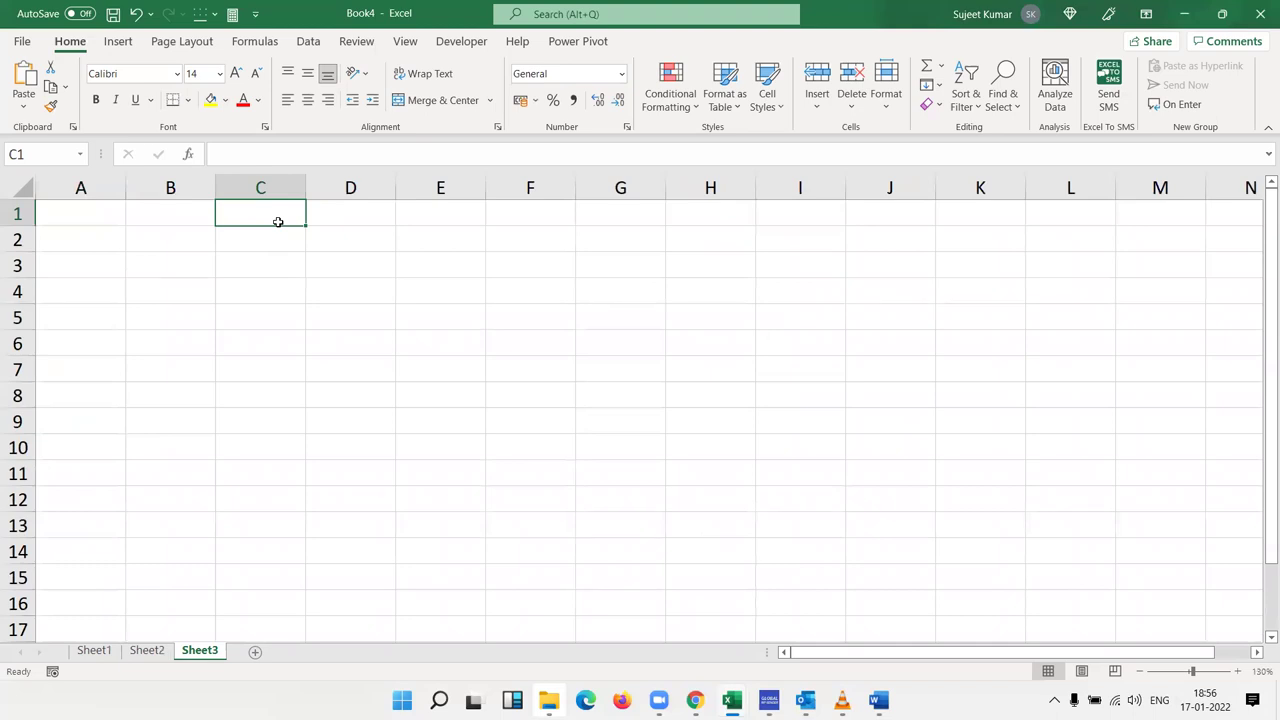
text(2)
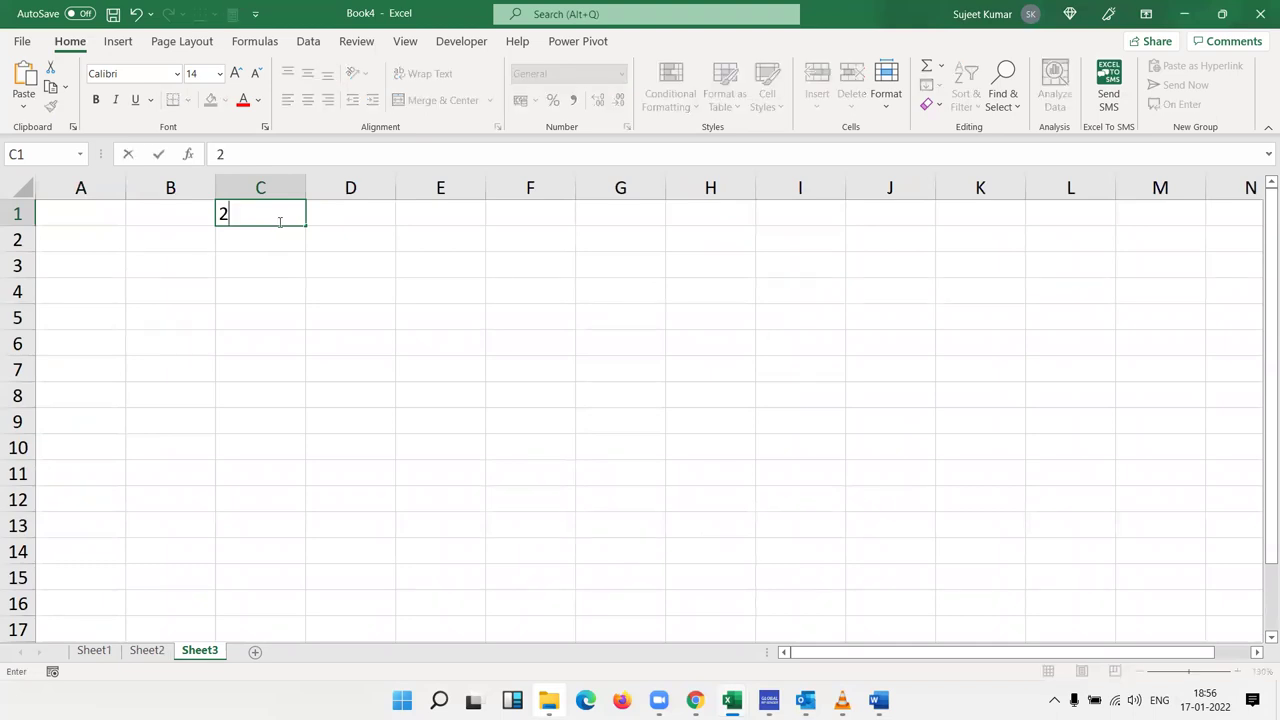
text(0)
key(Return)
text(30)
key(Return)
text(4)
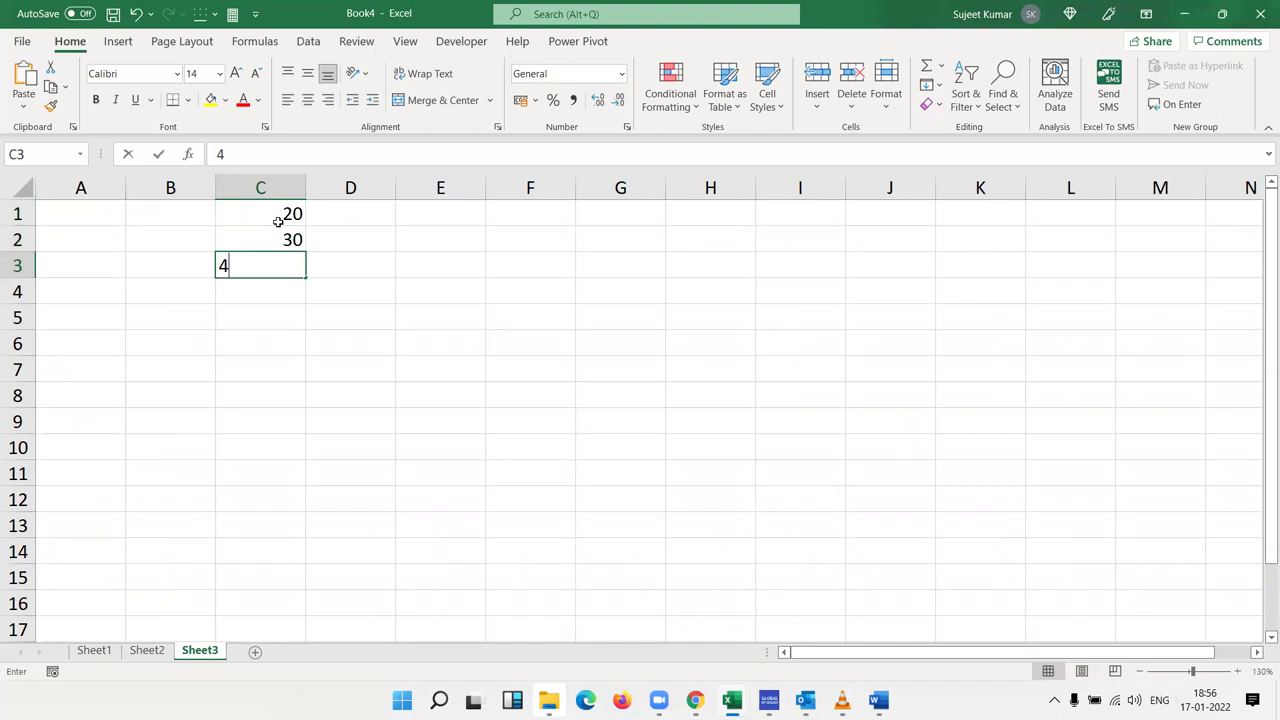
text(0)
key(Return)
text(5060)
key(Return)
text(8)
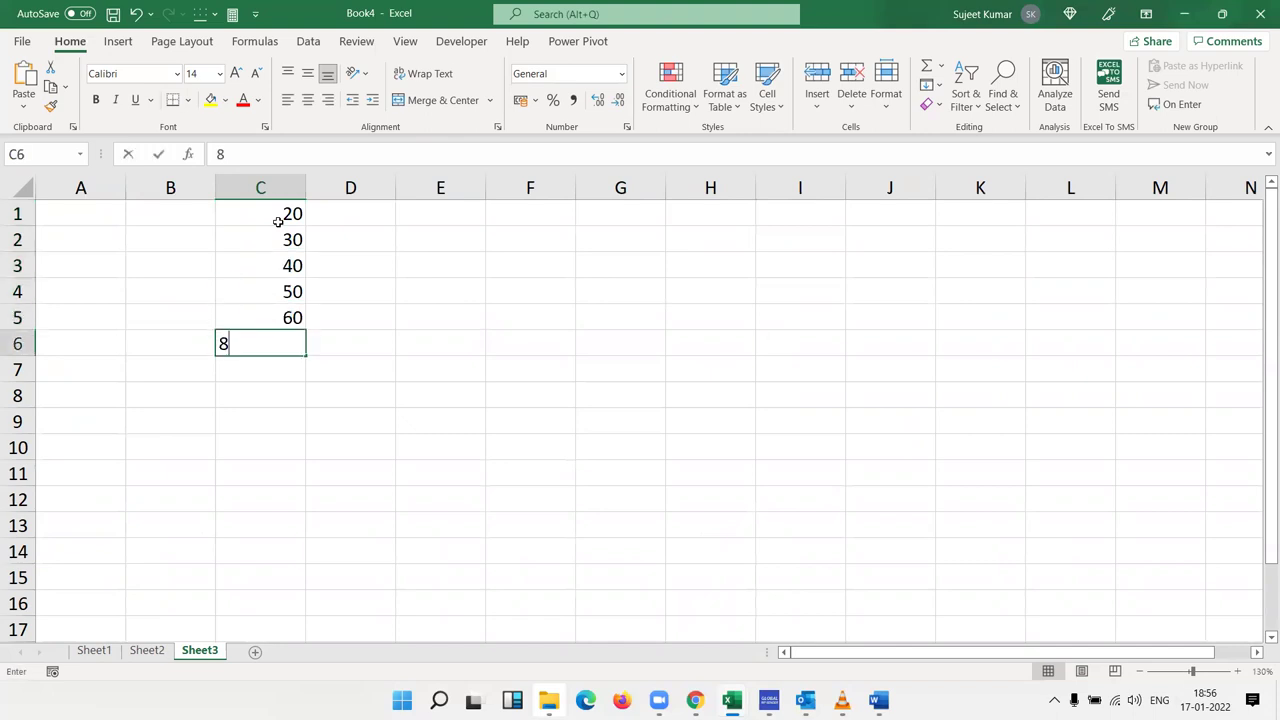
text(5)
key(Return)
text(25 6)
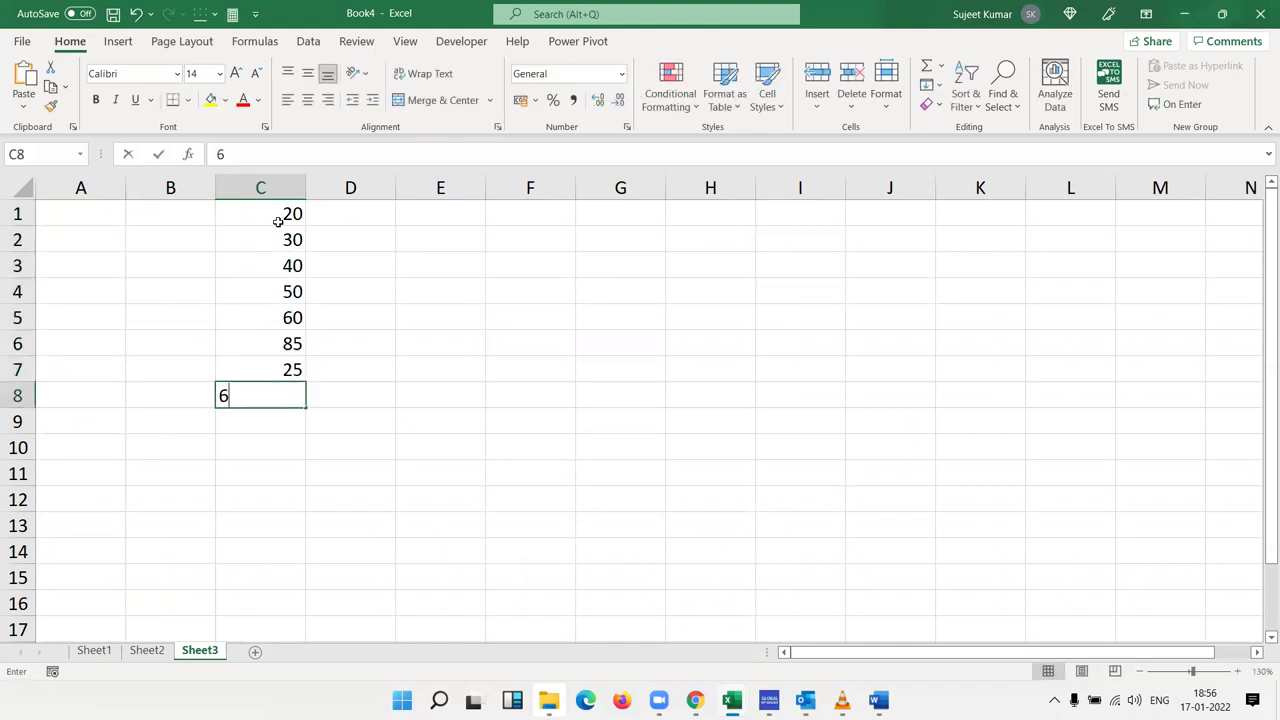
text(3)
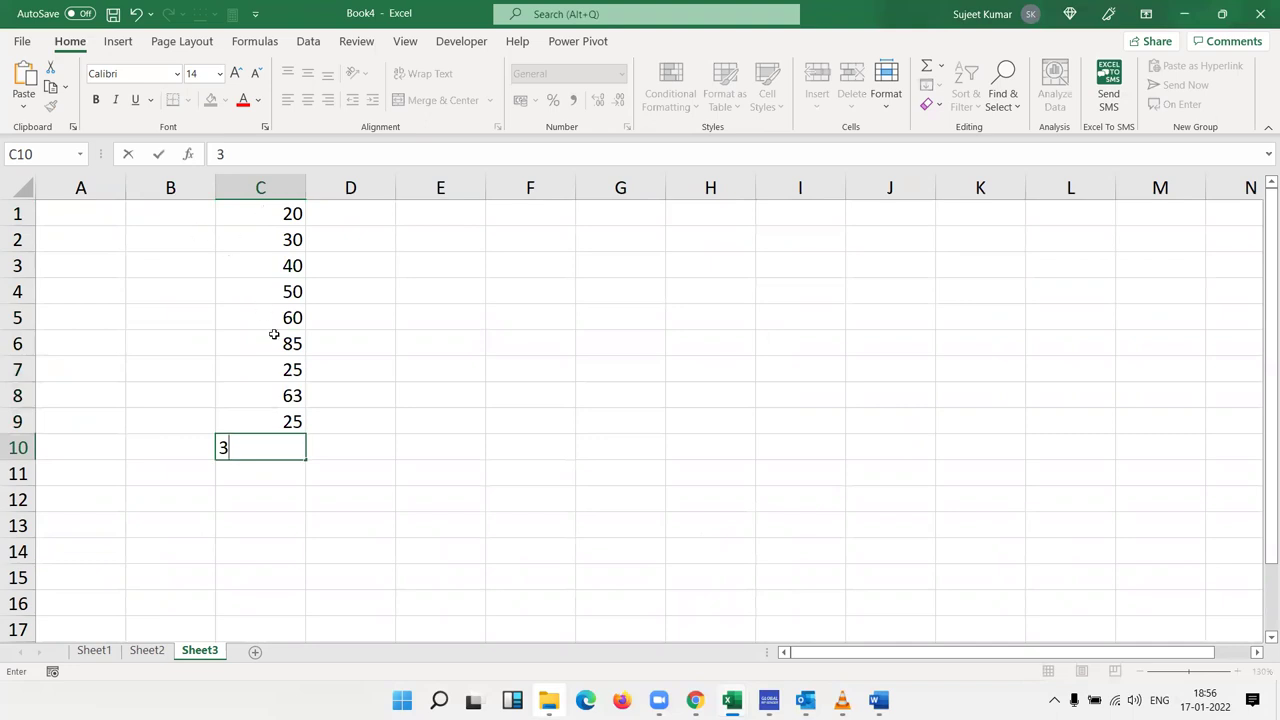
text( 25 30)
key(Return)
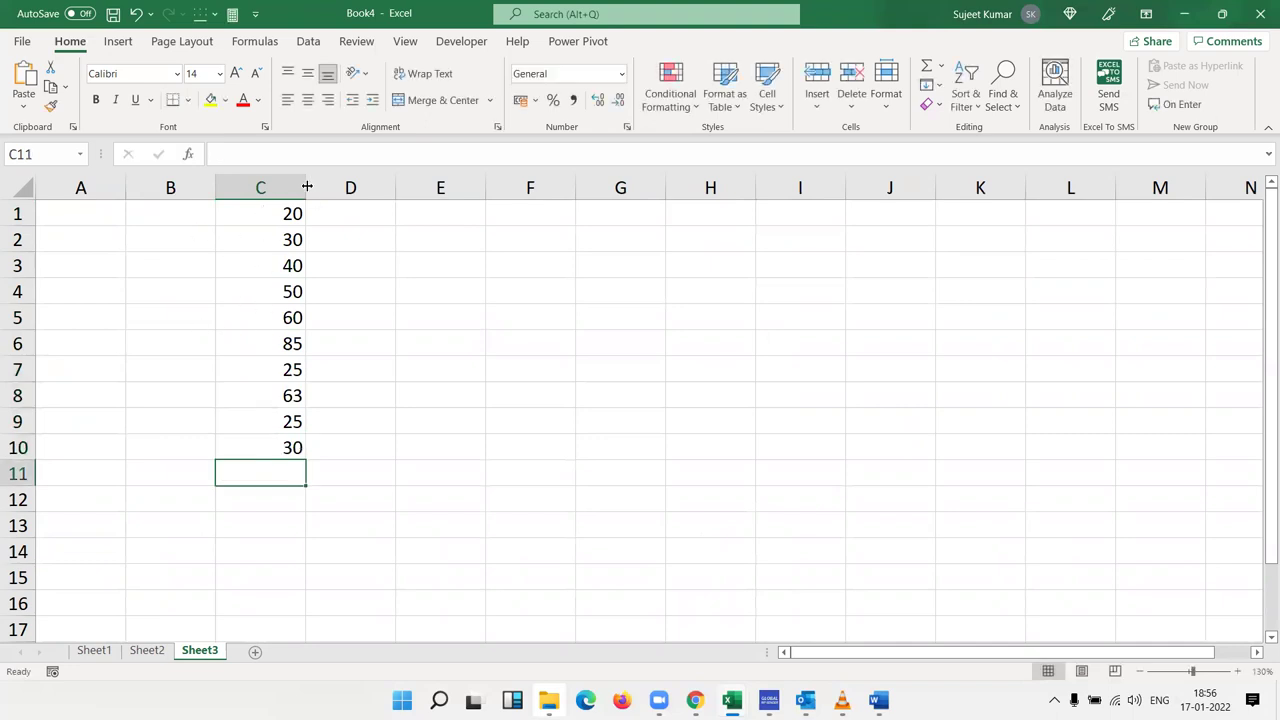
Auto-fit column C and widen it slightly, discarding a trial hand-drawn tick
double_click(305, 185)
drag(245, 188, 258, 188)
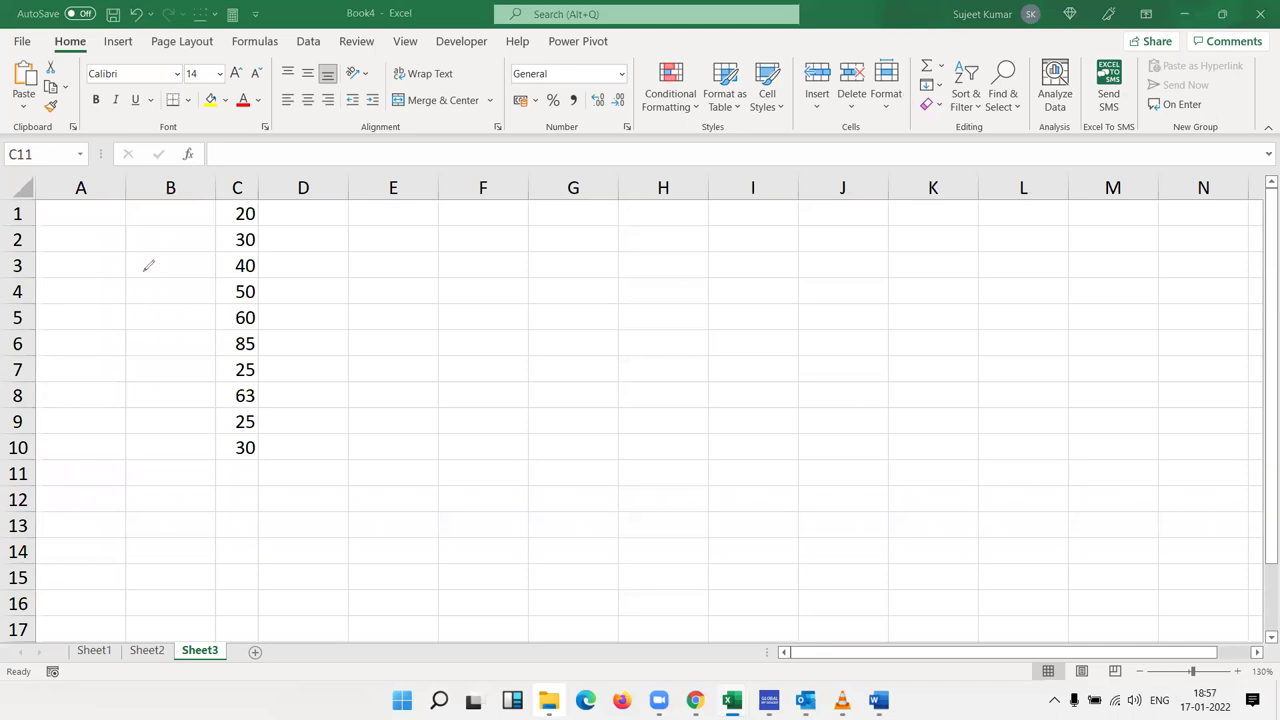
mouse_move(218, 252)
mouse_down()
mouse_move(261, 263)
mouse_move(229, 269)
mouse_up()
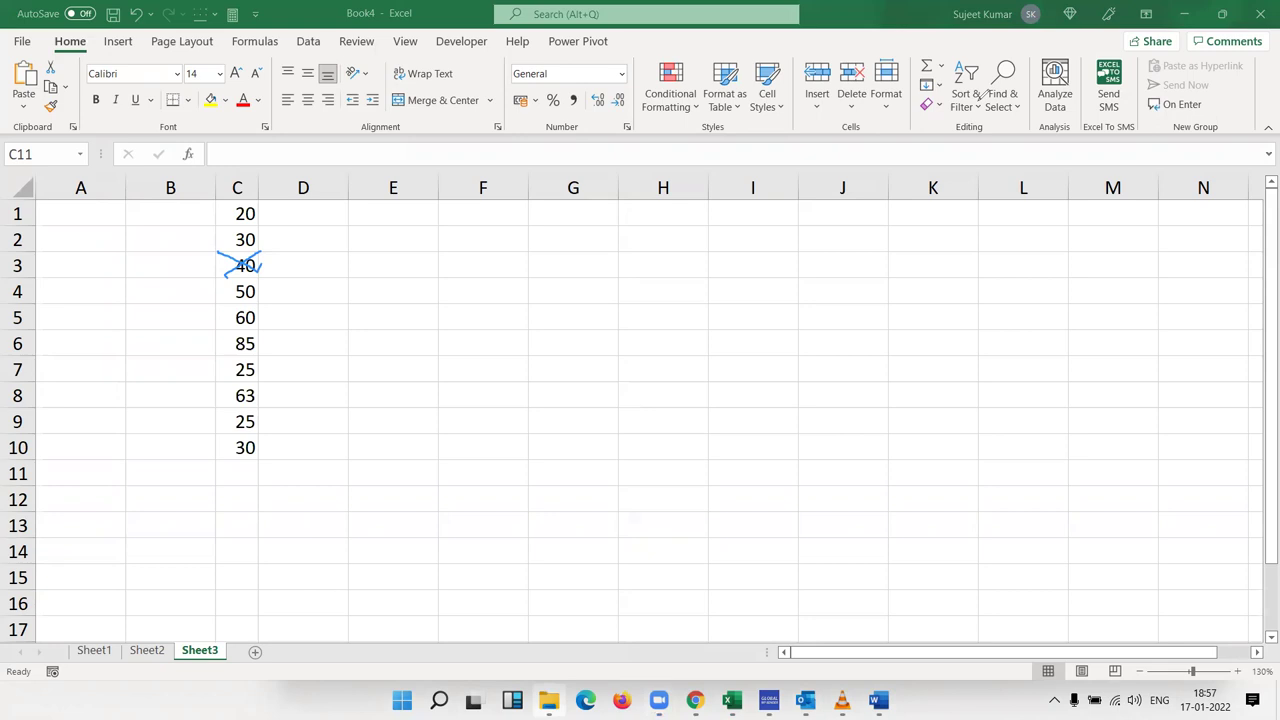
key(Escape)
click(231, 264)
right_click(231, 264)
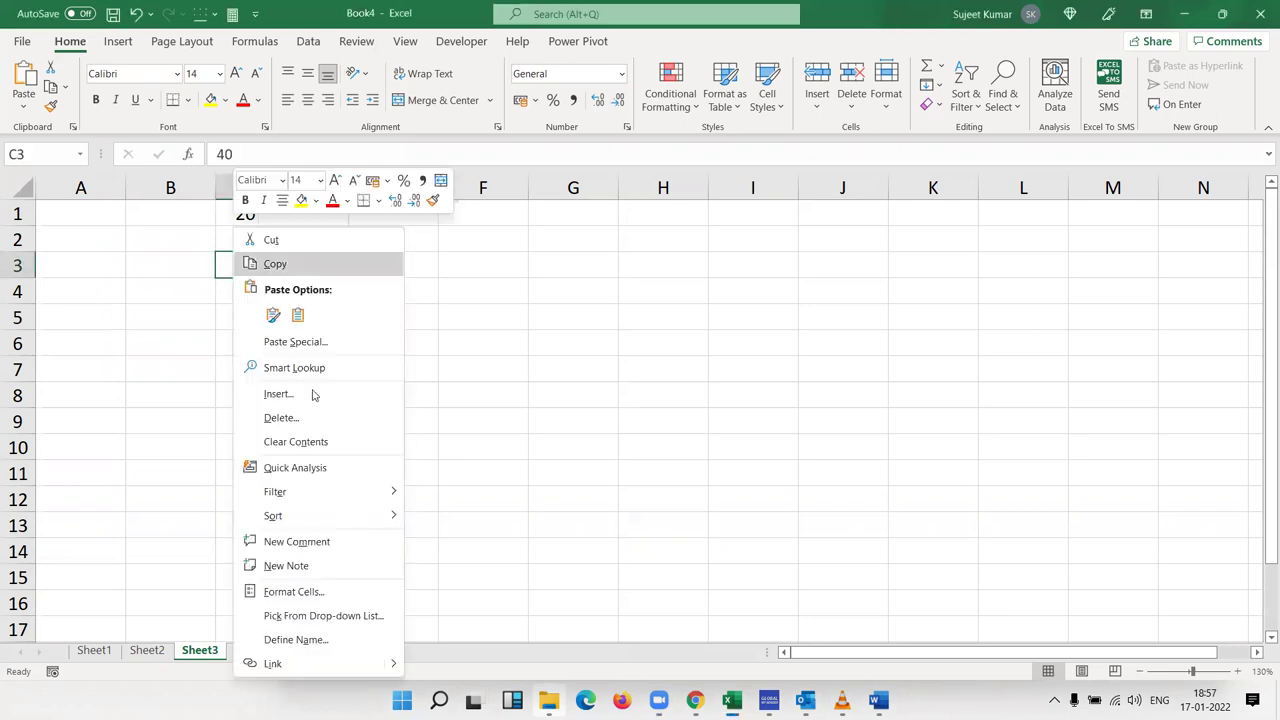
click(293, 592)
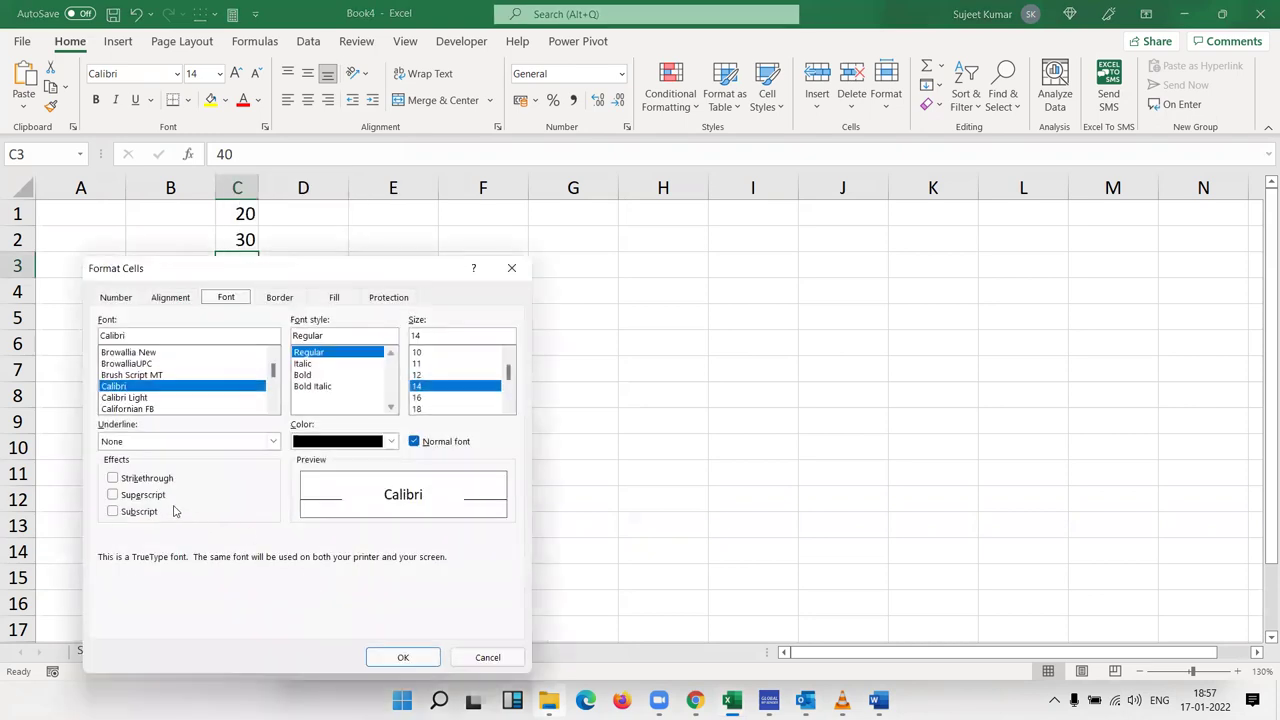
click(135, 480)
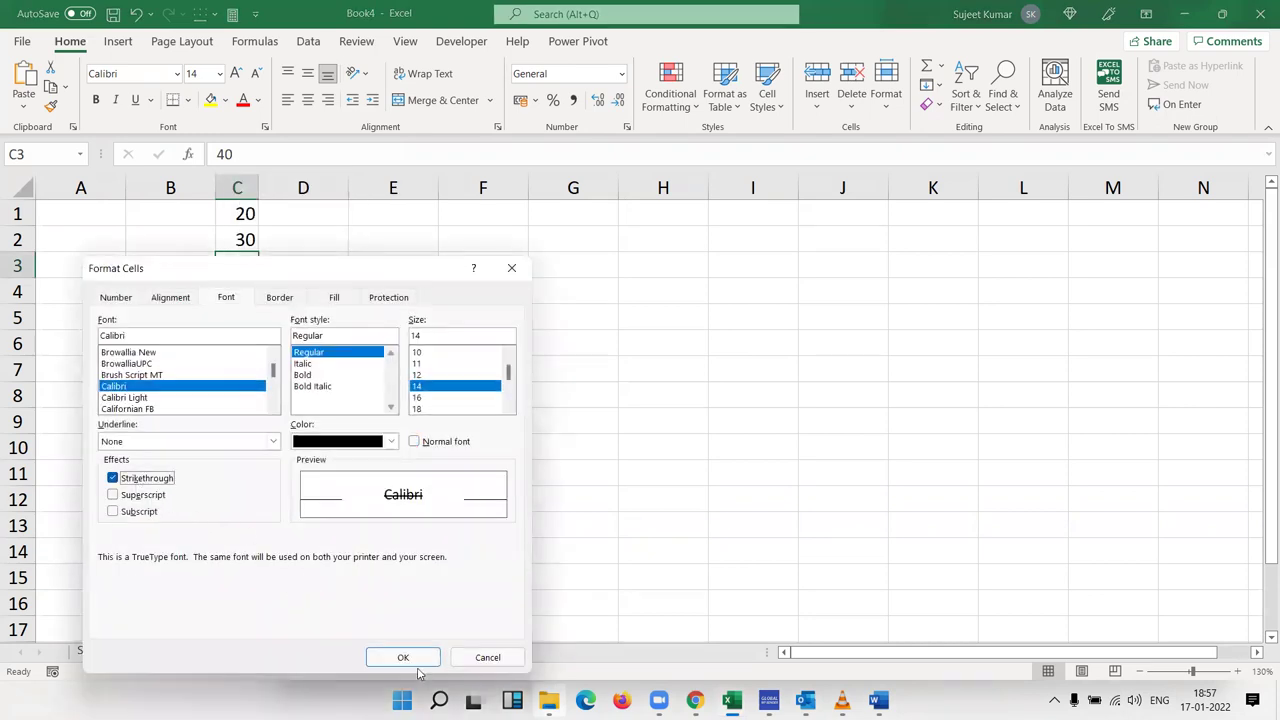
click(403, 656)
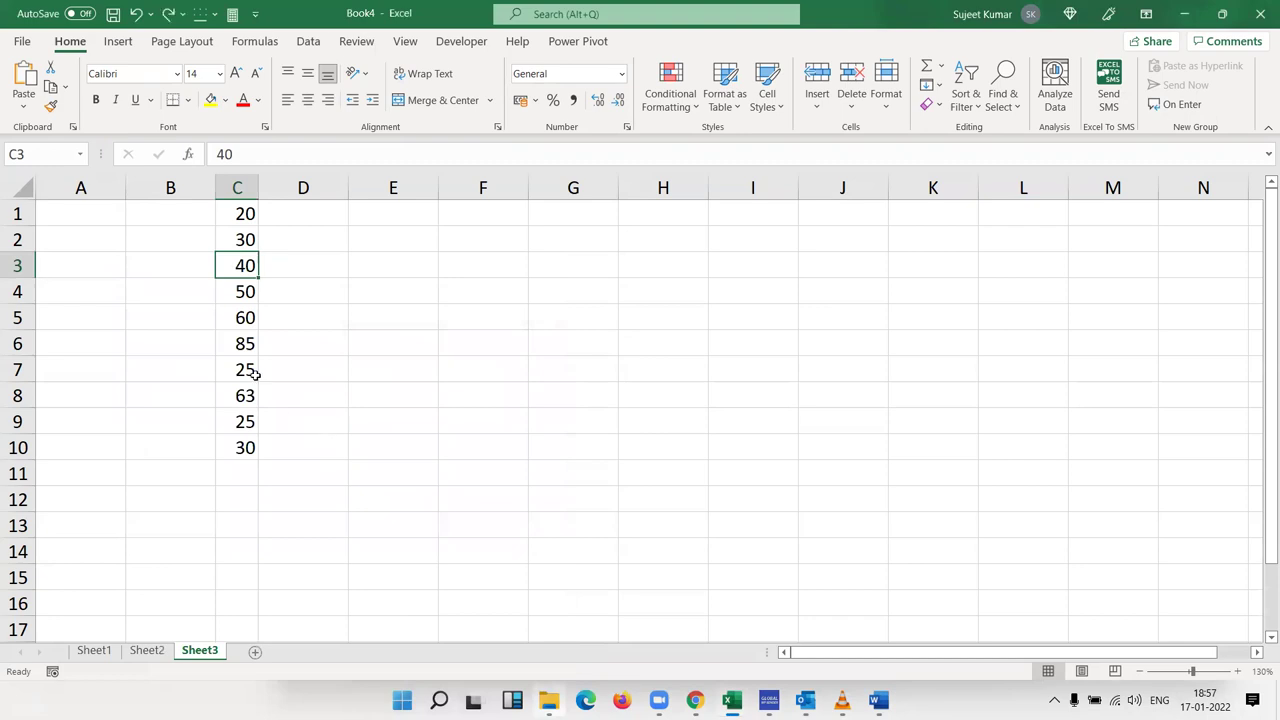
Give C3 (40) a red X border using both diagonal lines
right_click(241, 266)
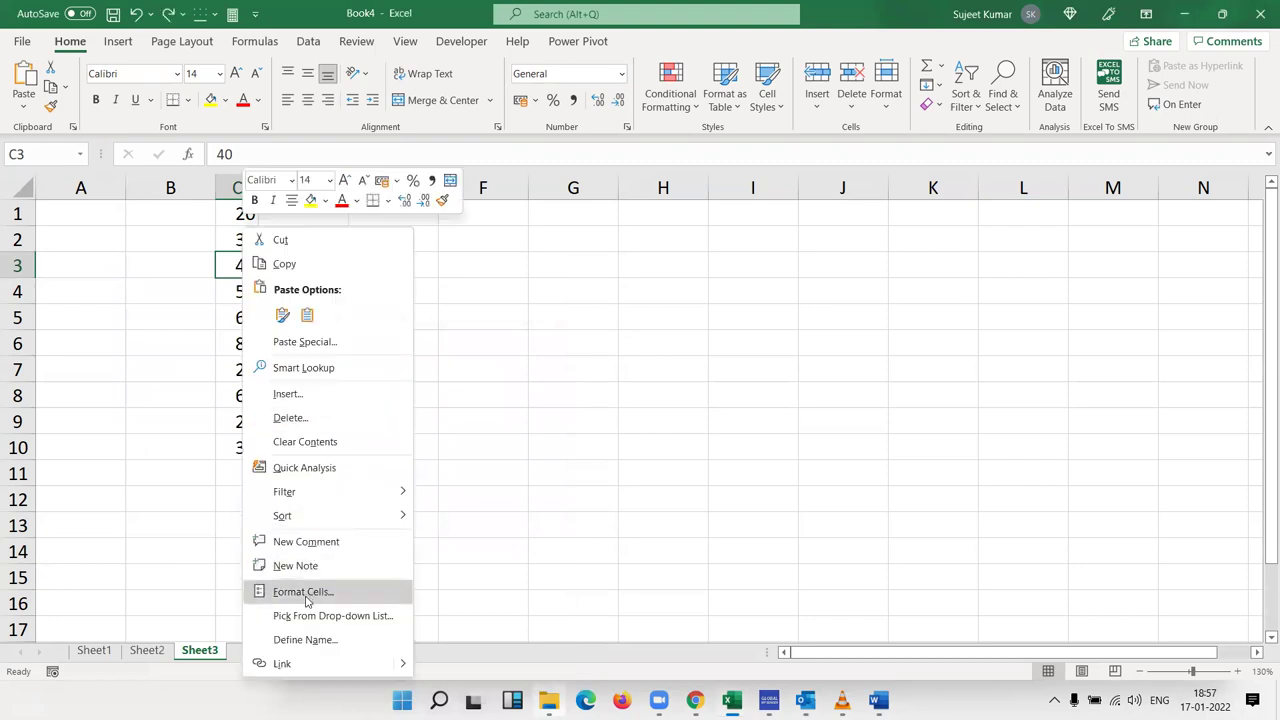
click(305, 592)
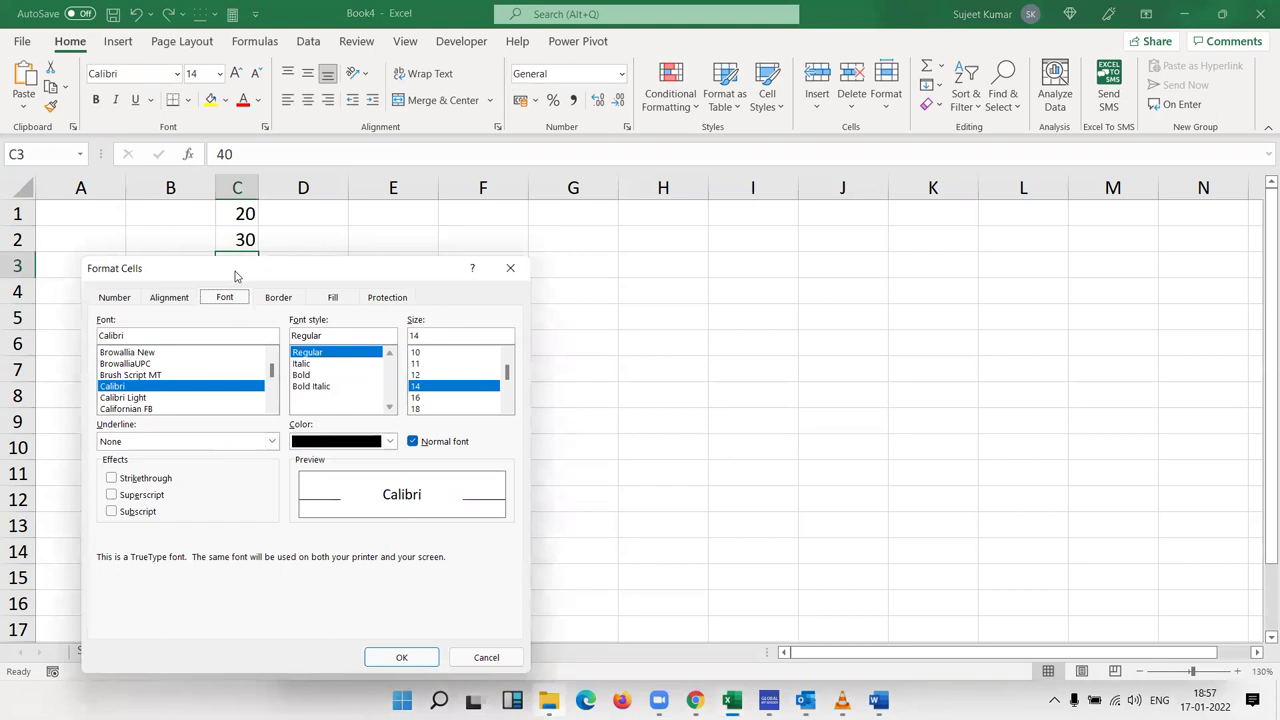
drag(237, 275, 683, 203)
click(736, 226)
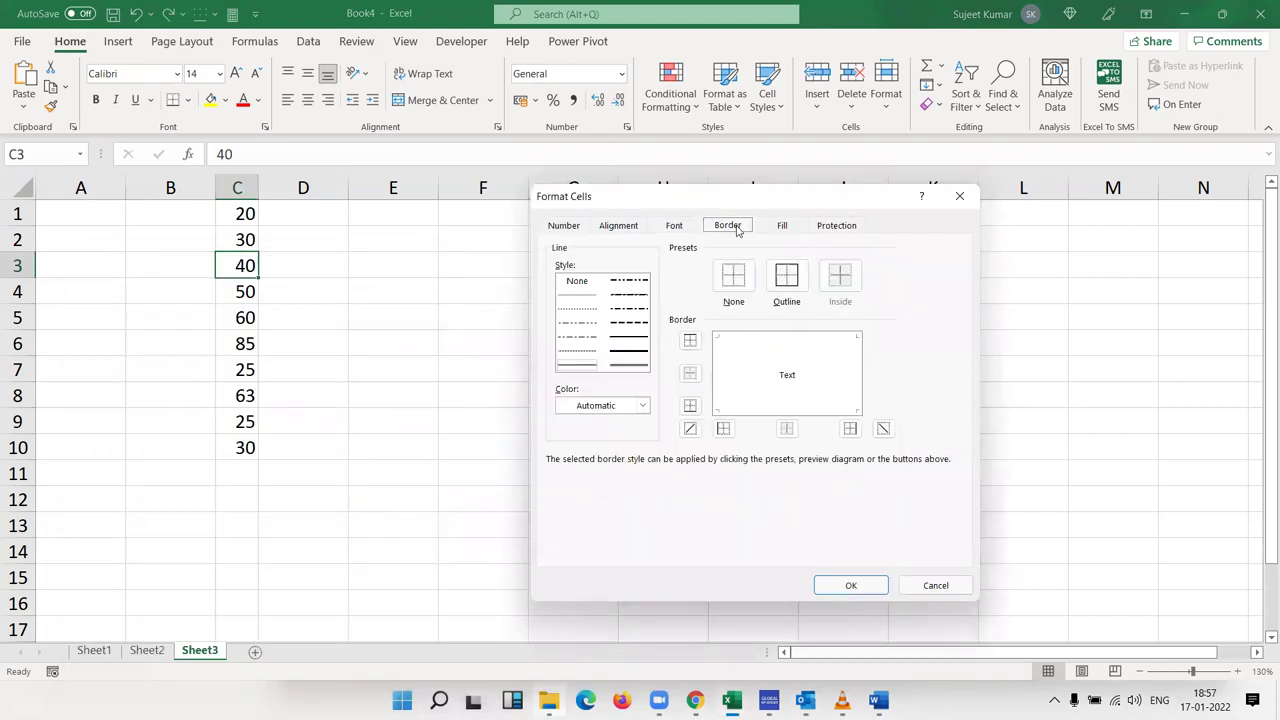
click(603, 405)
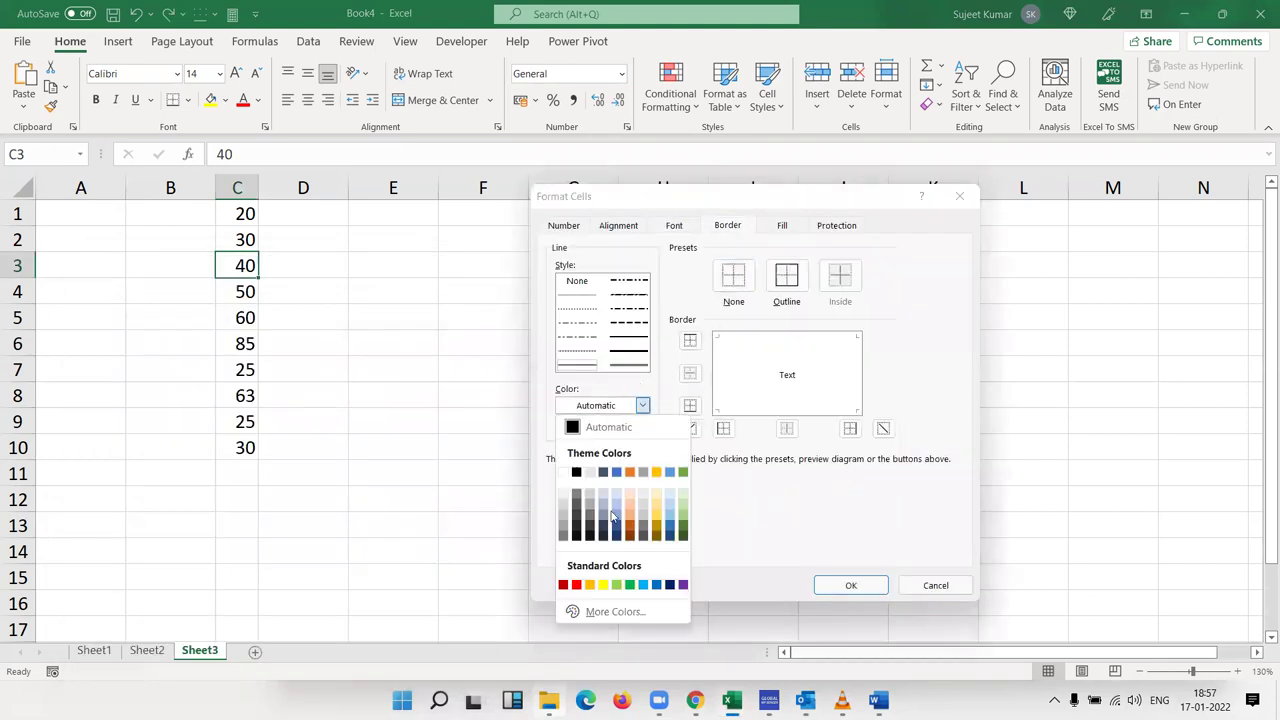
click(576, 587)
click(630, 351)
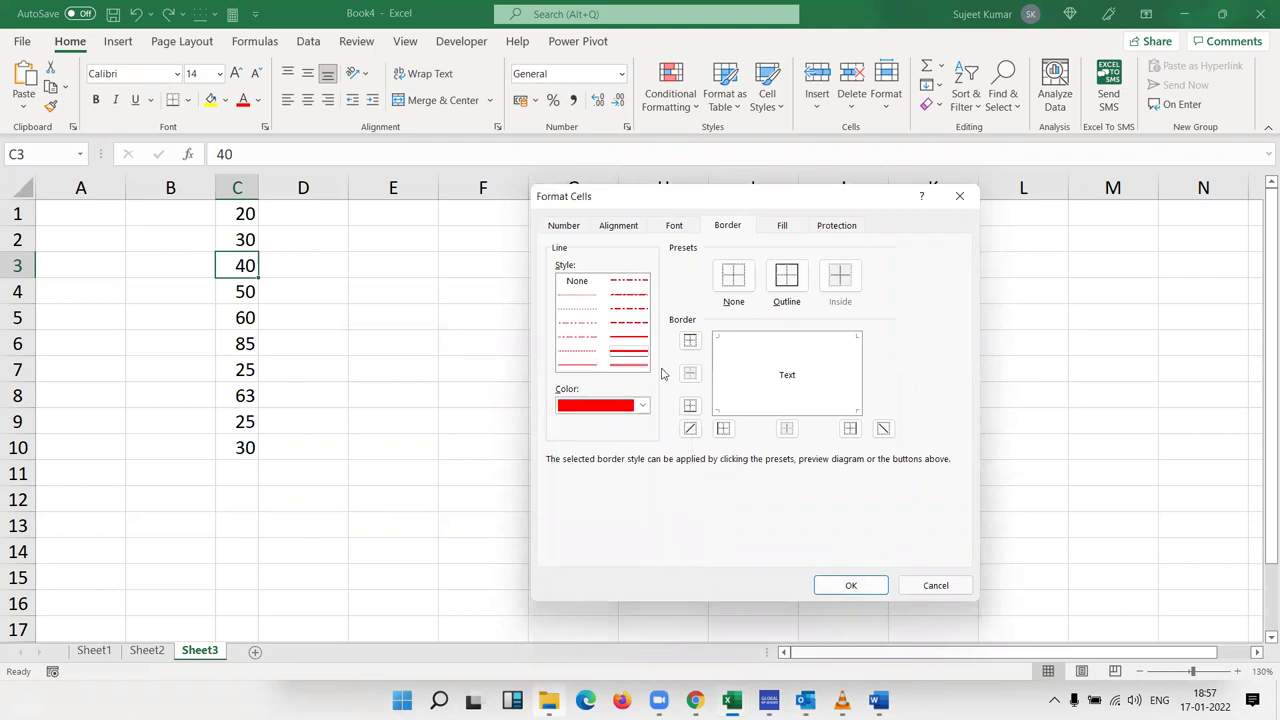
click(689, 428)
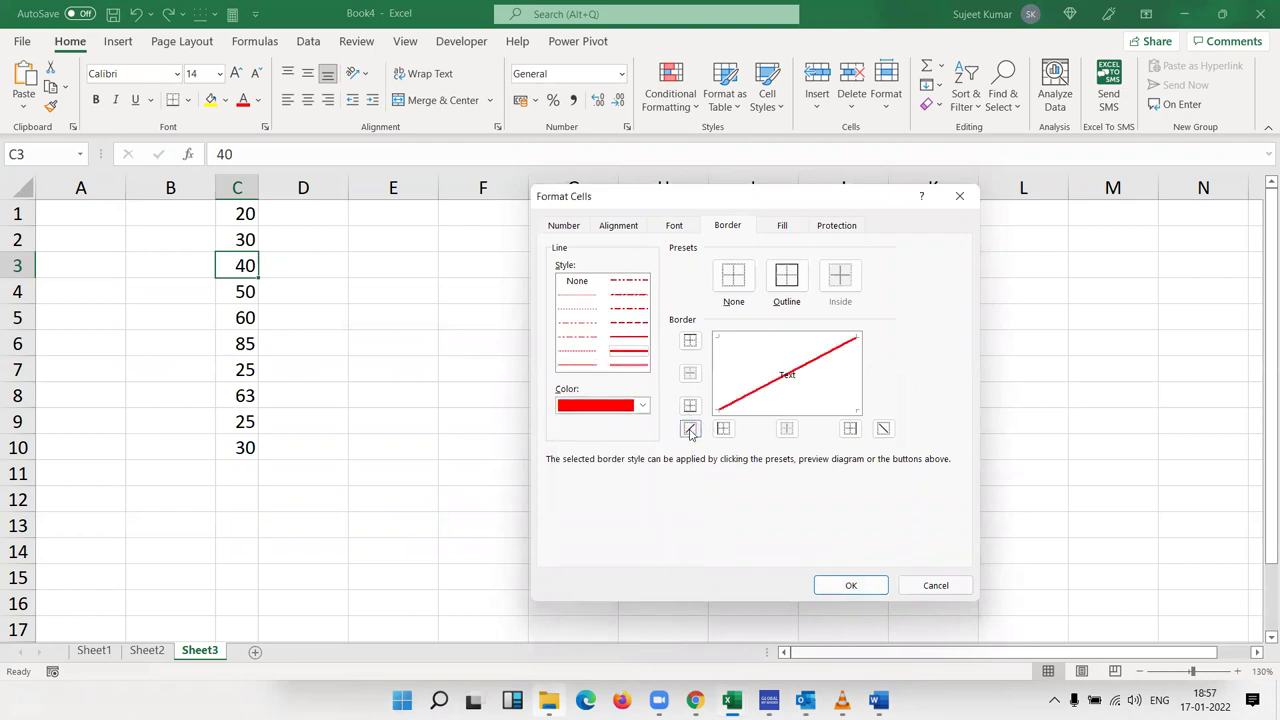
click(884, 428)
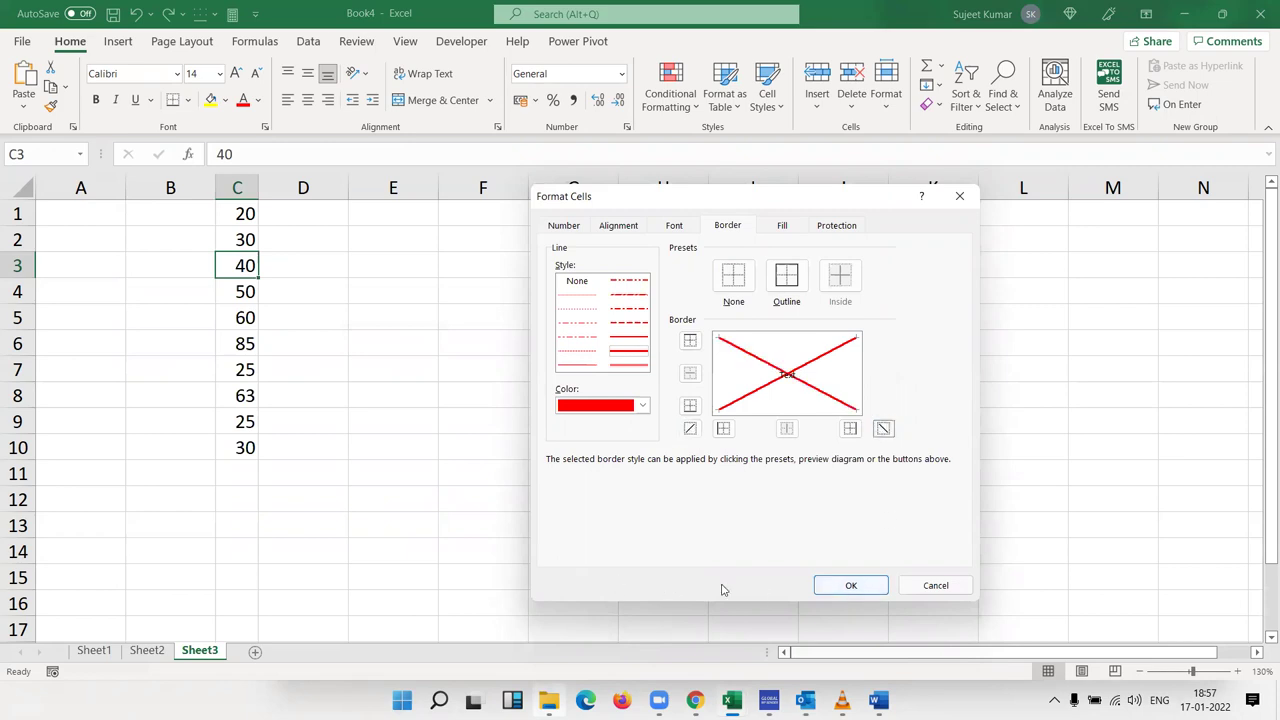
click(818, 586)
Repeat the red X border on C6, C9, C1 and C5 with F4
click(222, 334)
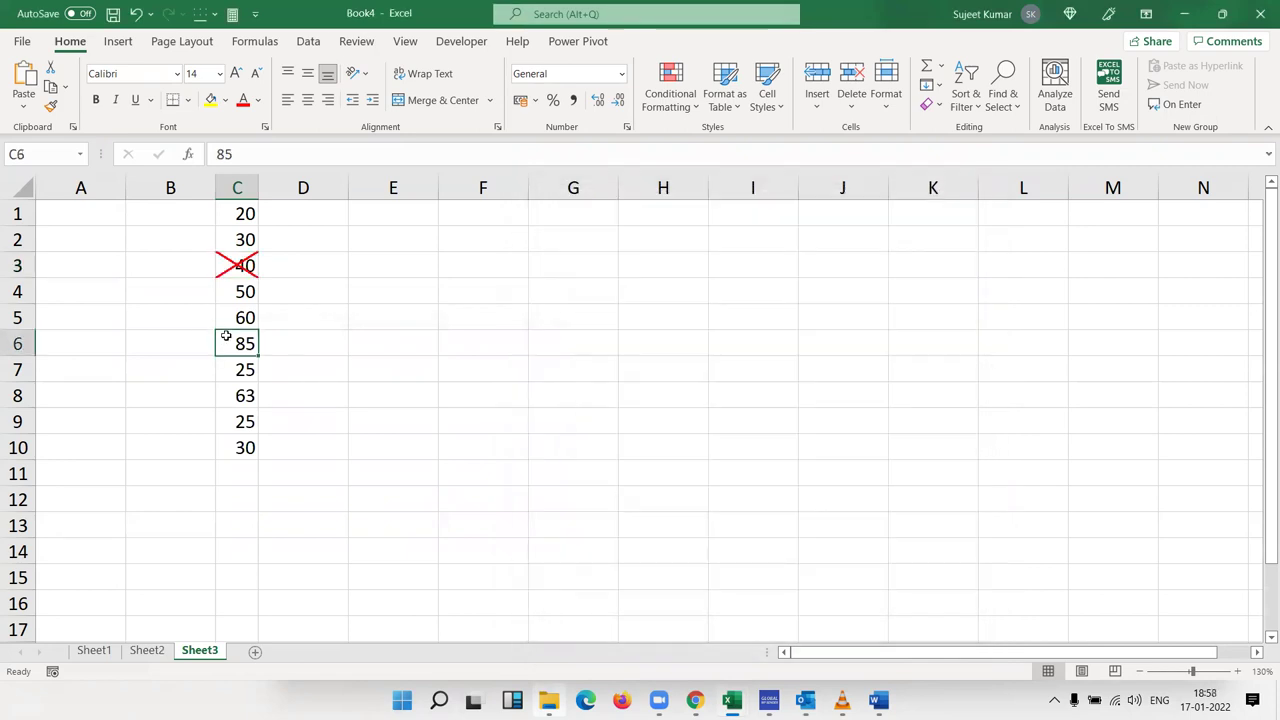
key(F4)
click(241, 418)
key(F4)
click(243, 217)
key(F4)
click(253, 312)
key(F4)
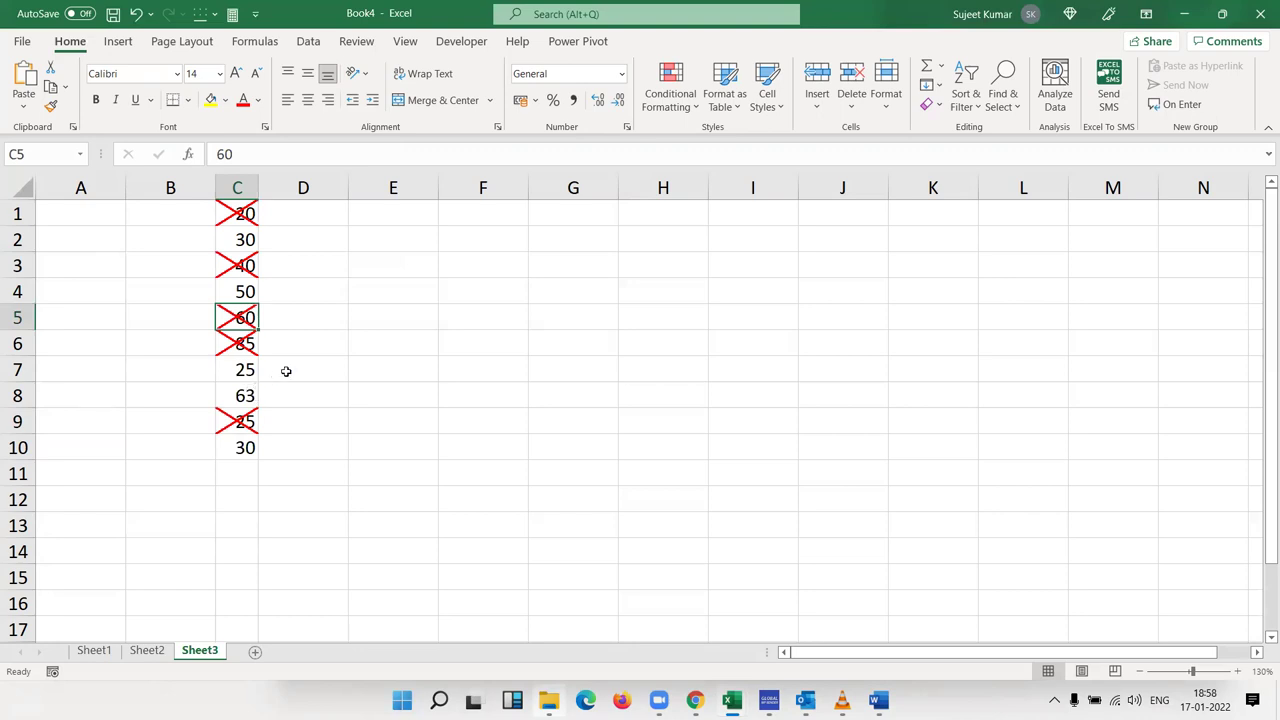
click(286, 371)
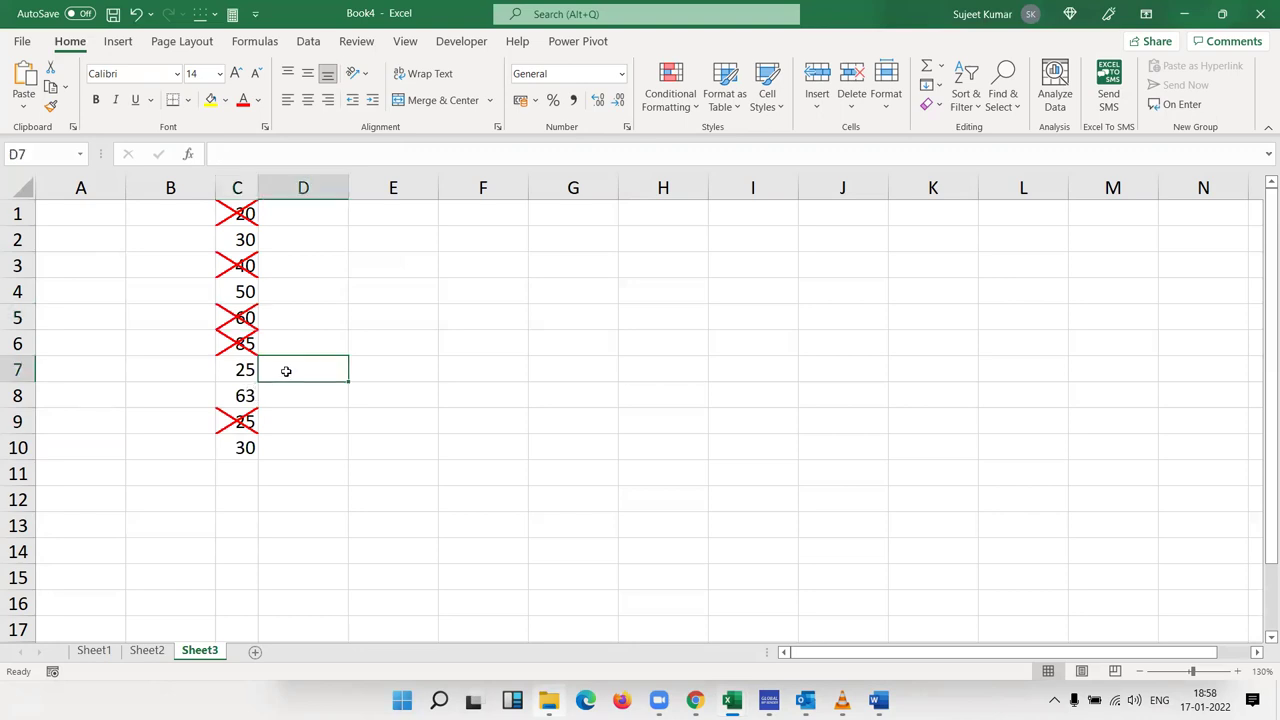
click(244, 378)
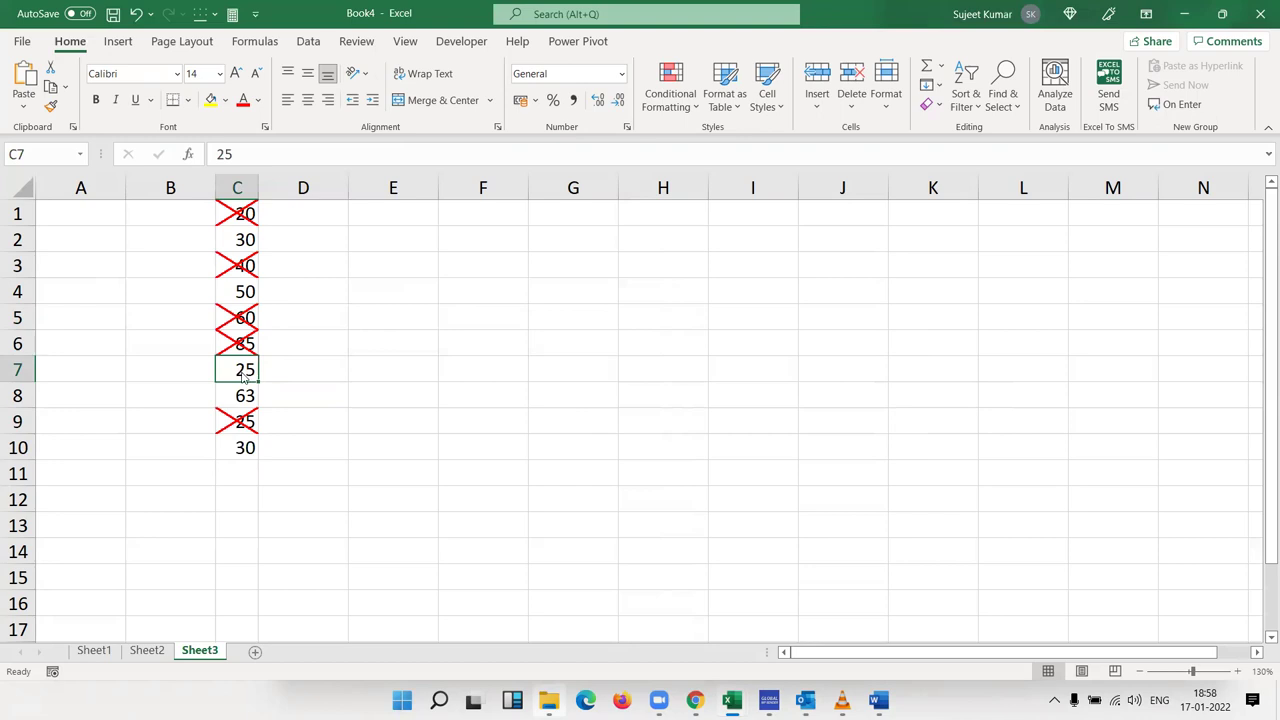
Add a thick green rising diagonal border to C7 (25)
right_click(244, 378)
click(304, 592)
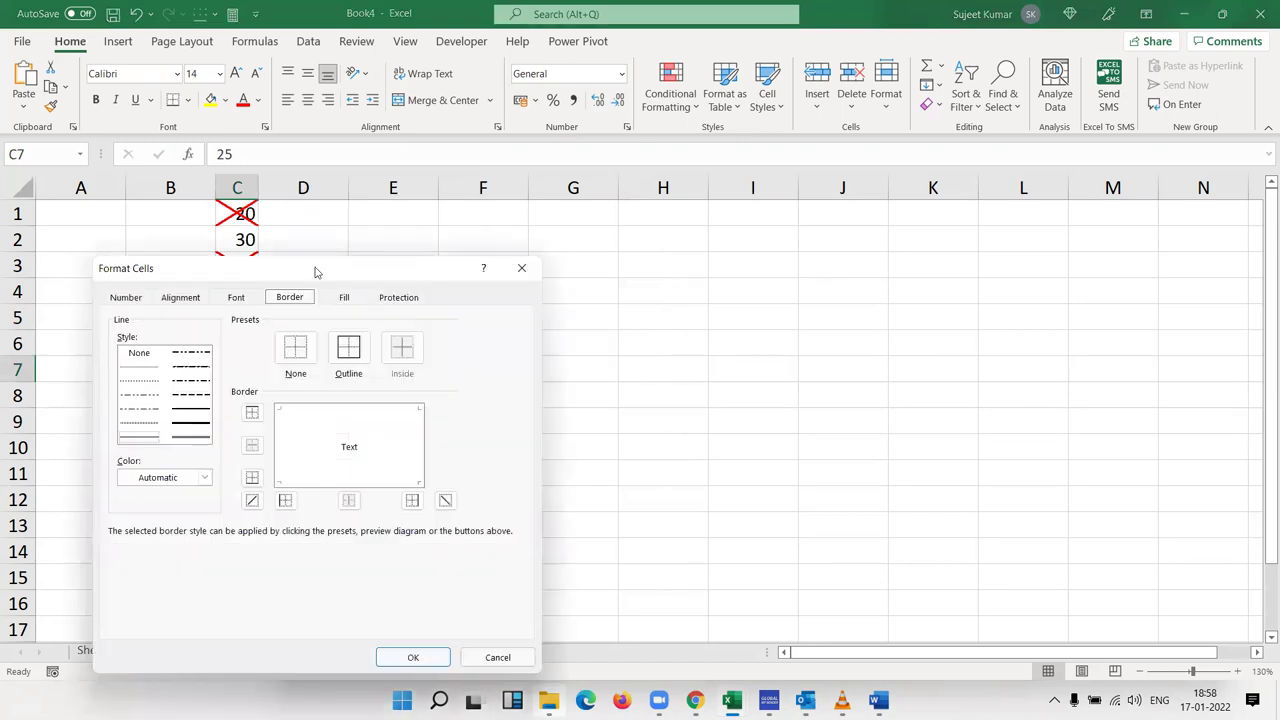
click(746, 233)
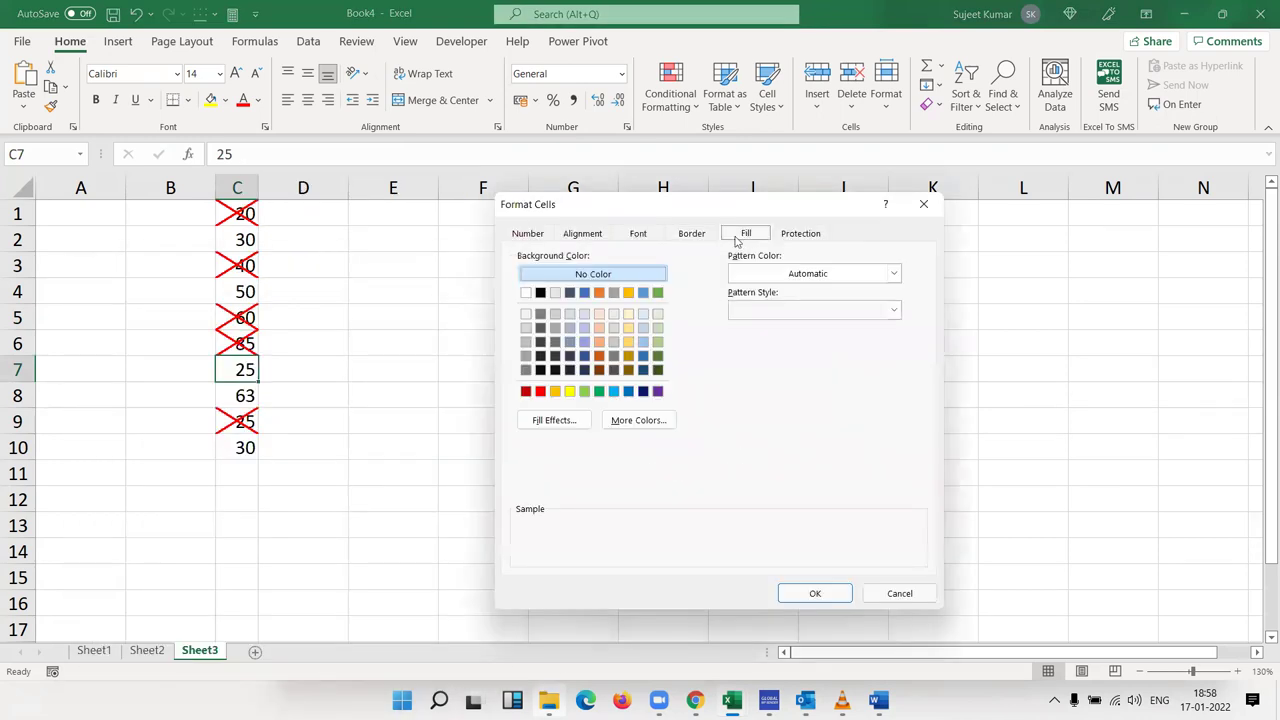
click(691, 233)
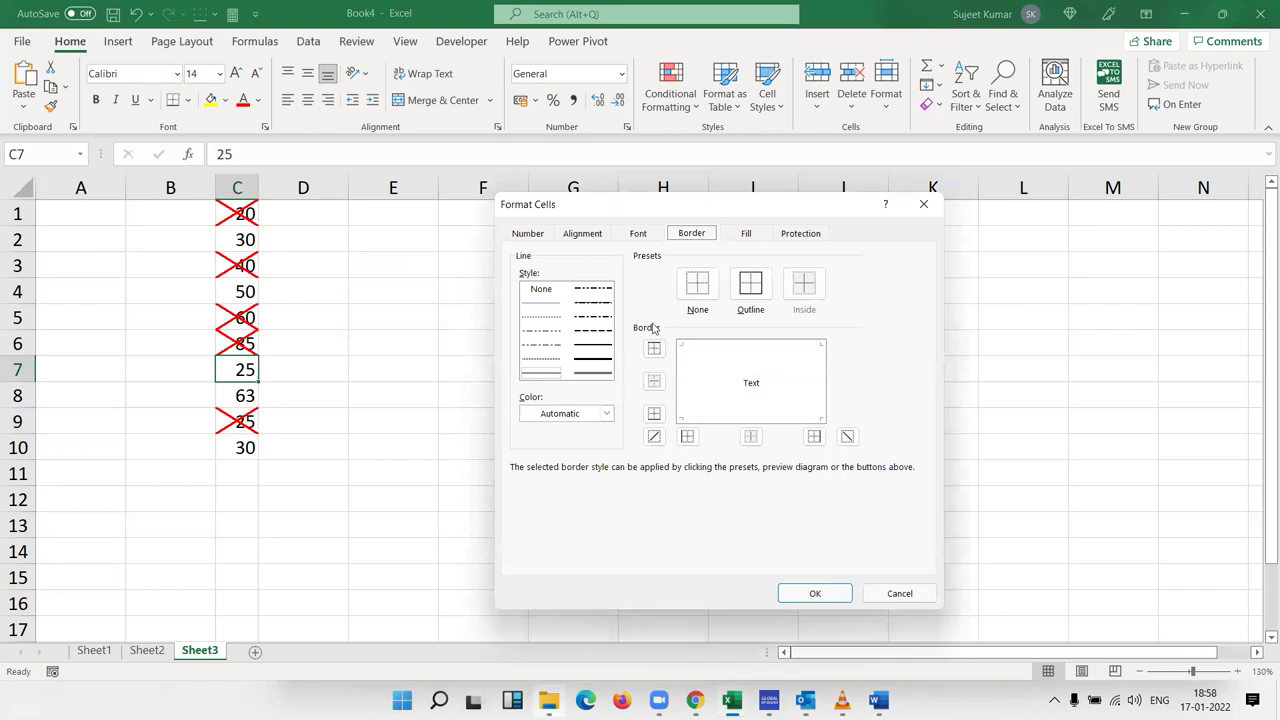
click(606, 413)
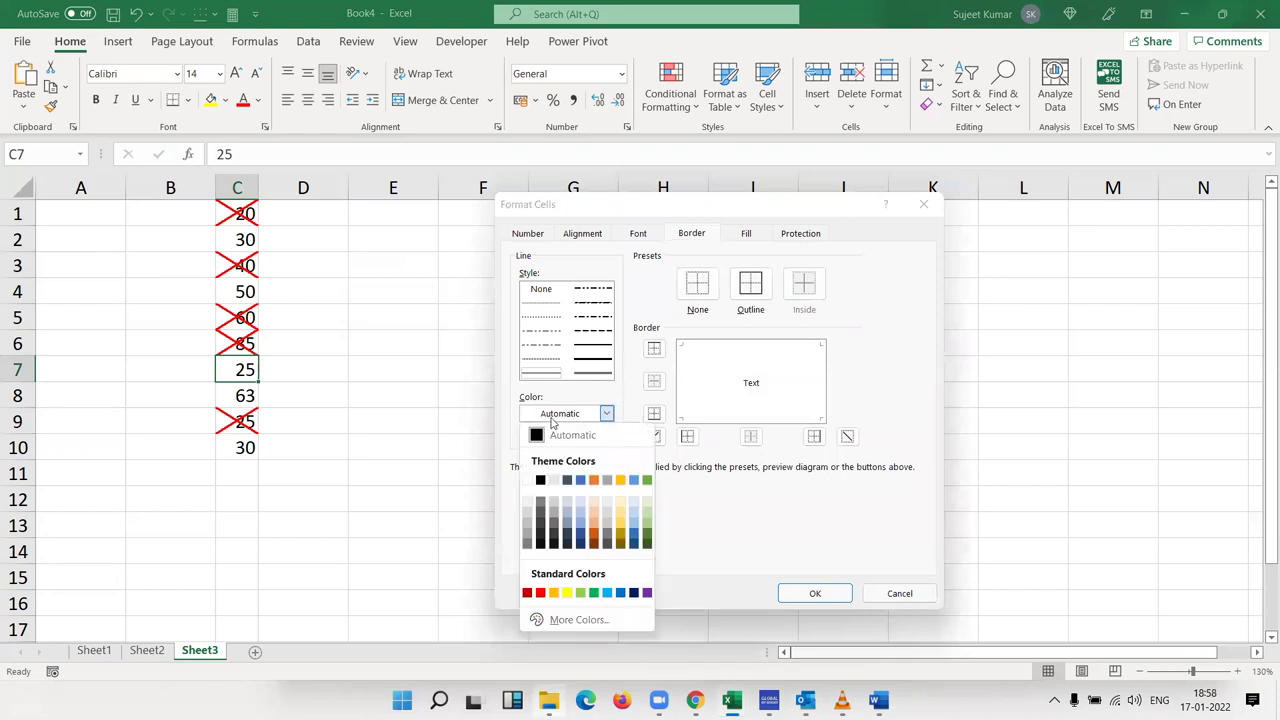
click(593, 592)
click(592, 358)
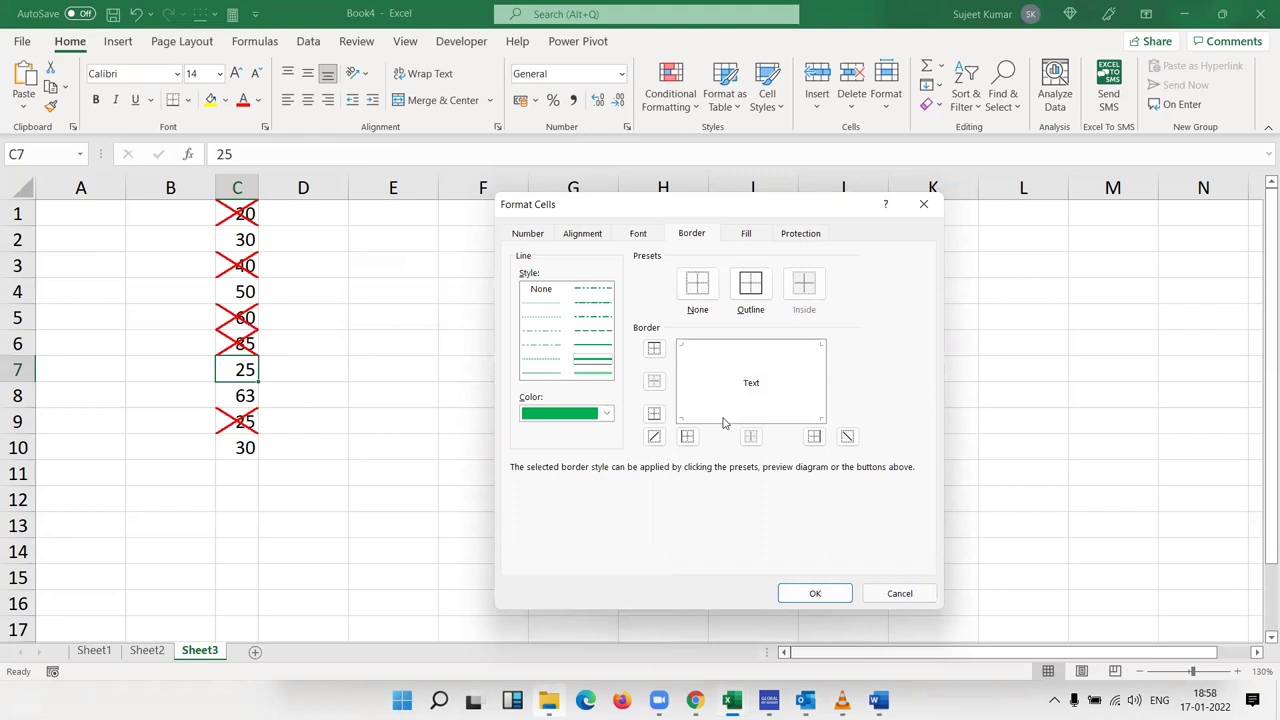
click(687, 436)
click(654, 437)
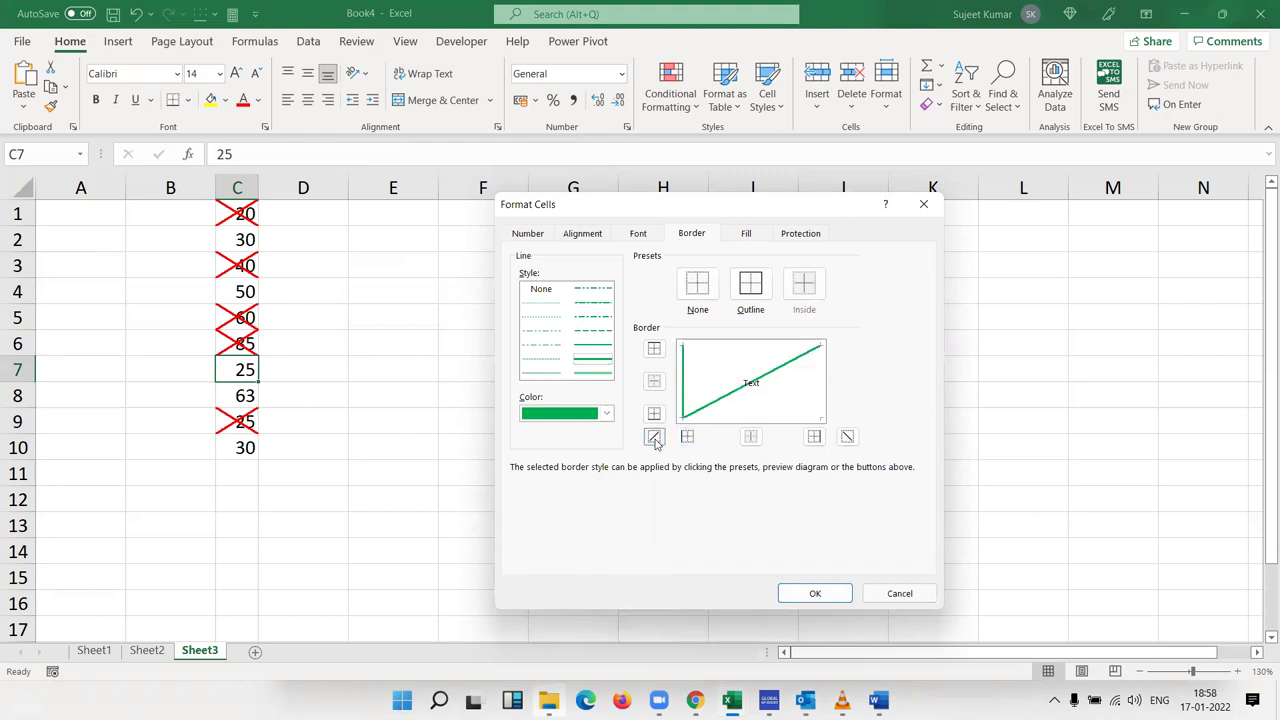
click(814, 593)
click(451, 423)
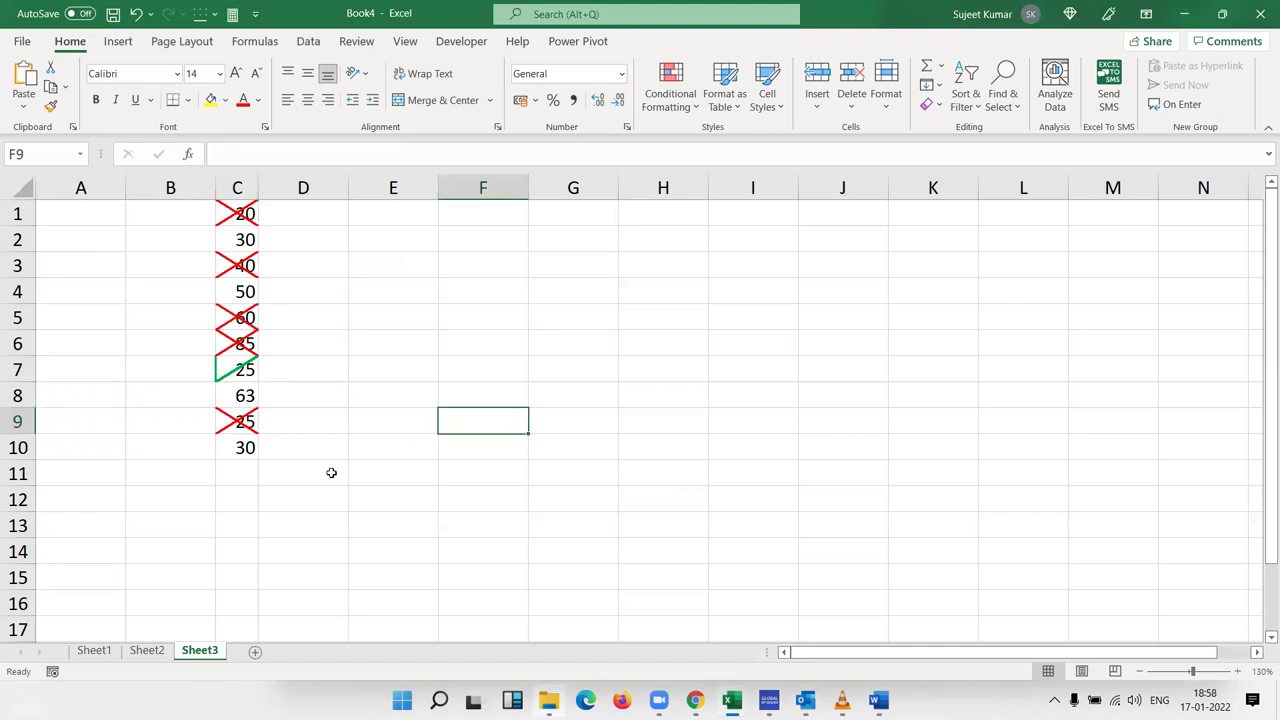
Give C8 (63) a black diagonal X border in a heavier solid line
click(241, 392)
right_click(241, 392)
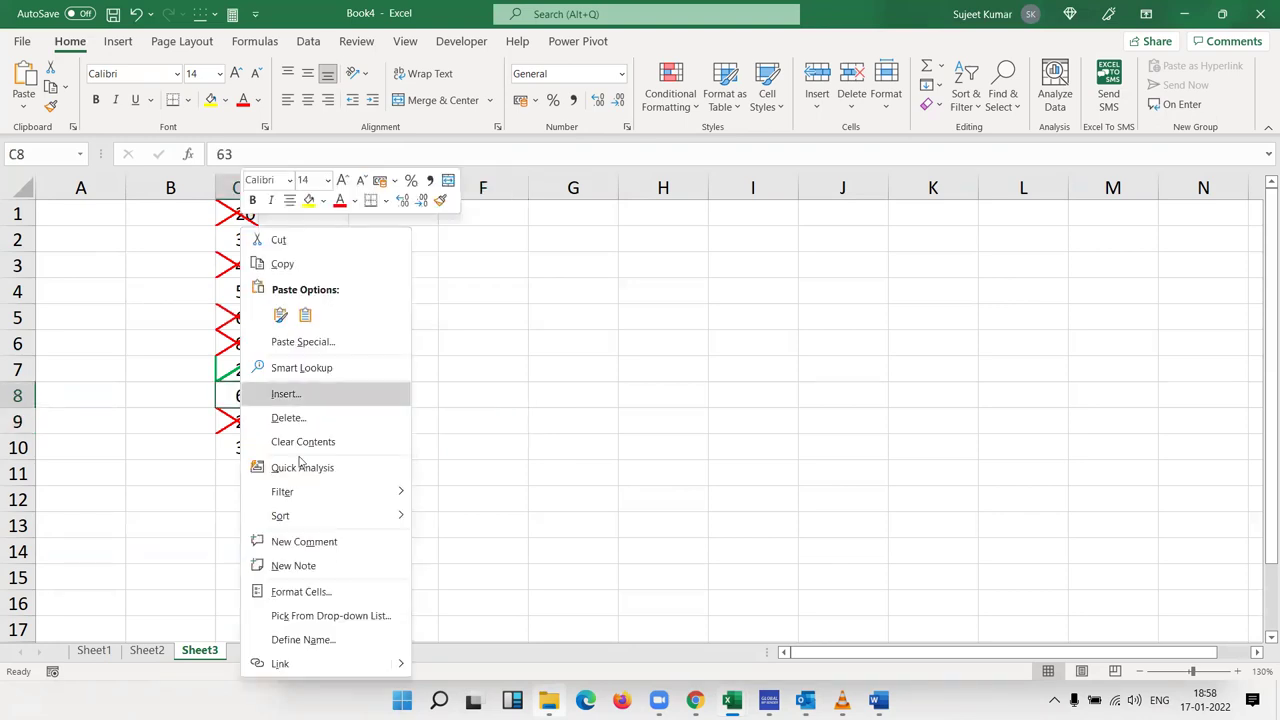
click(300, 591)
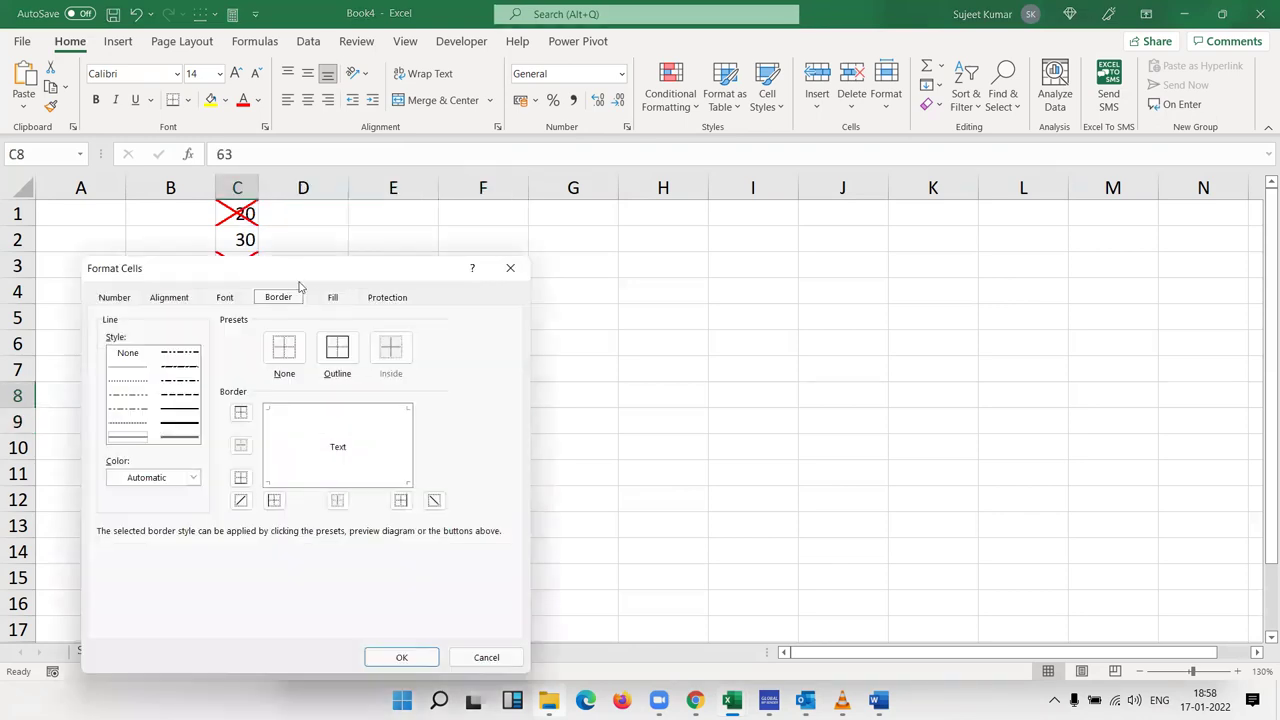
drag(398, 268, 812, 214)
click(654, 446)
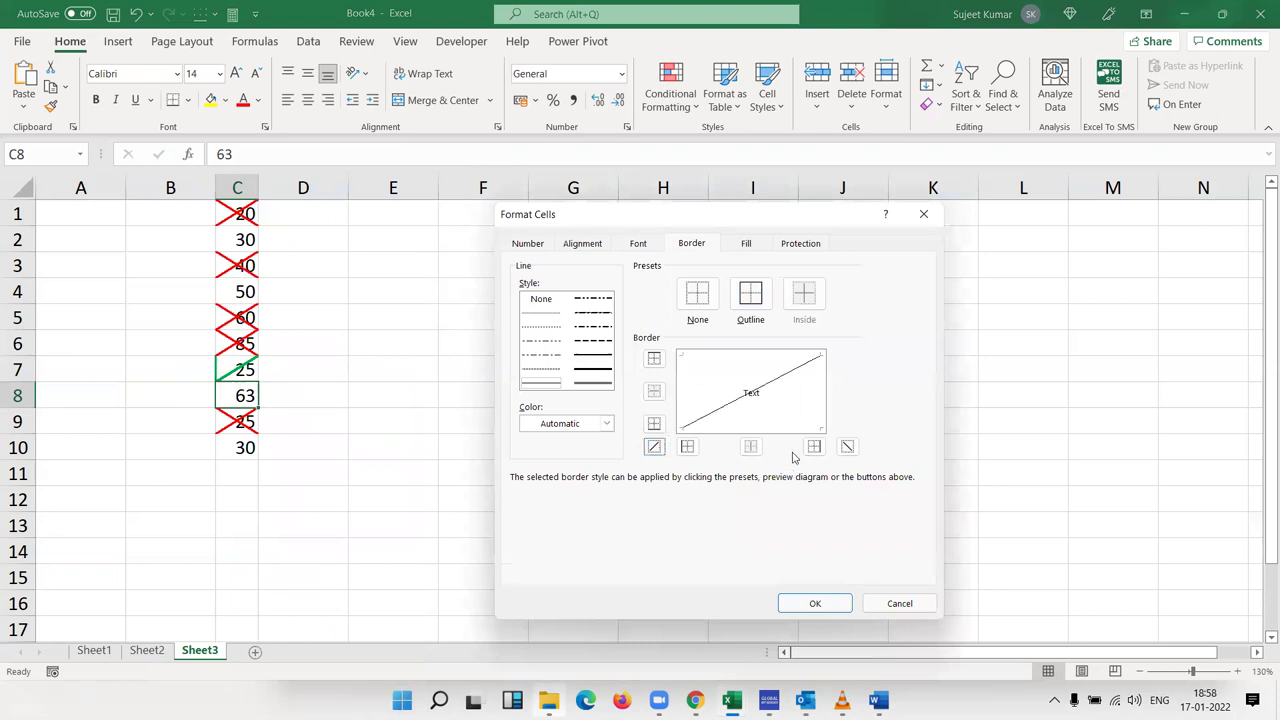
click(848, 448)
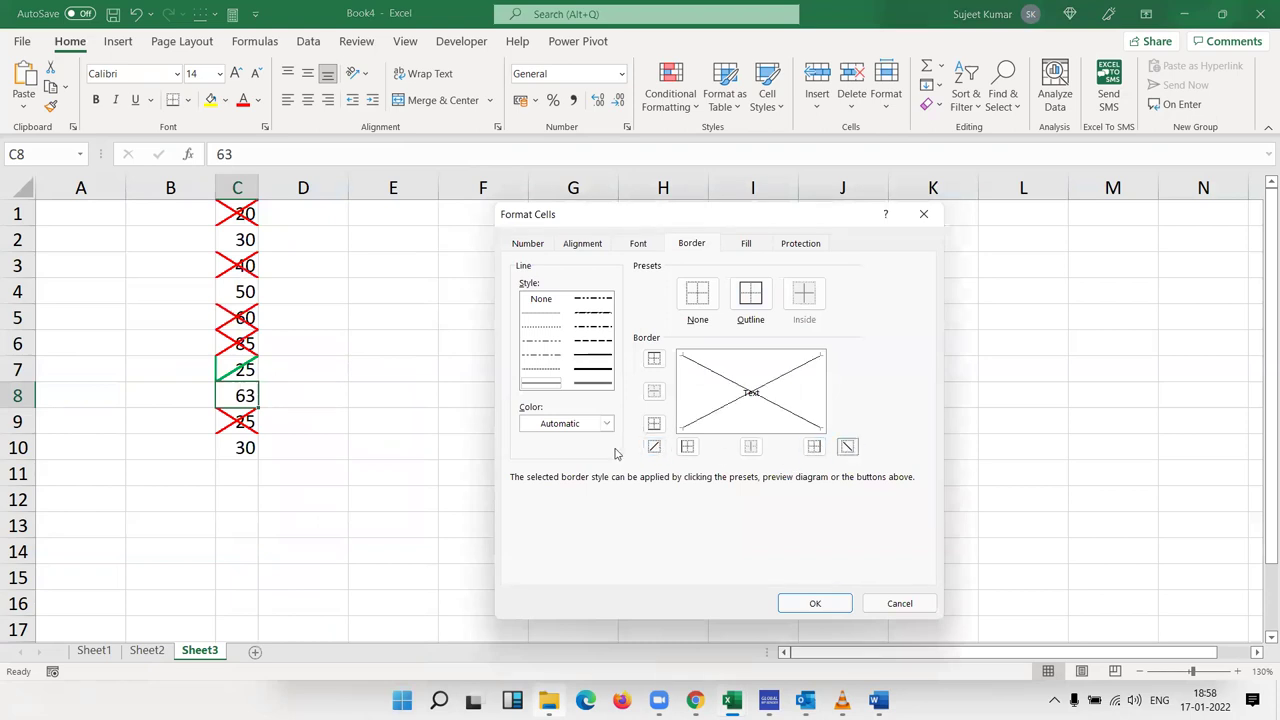
click(593, 341)
click(593, 355)
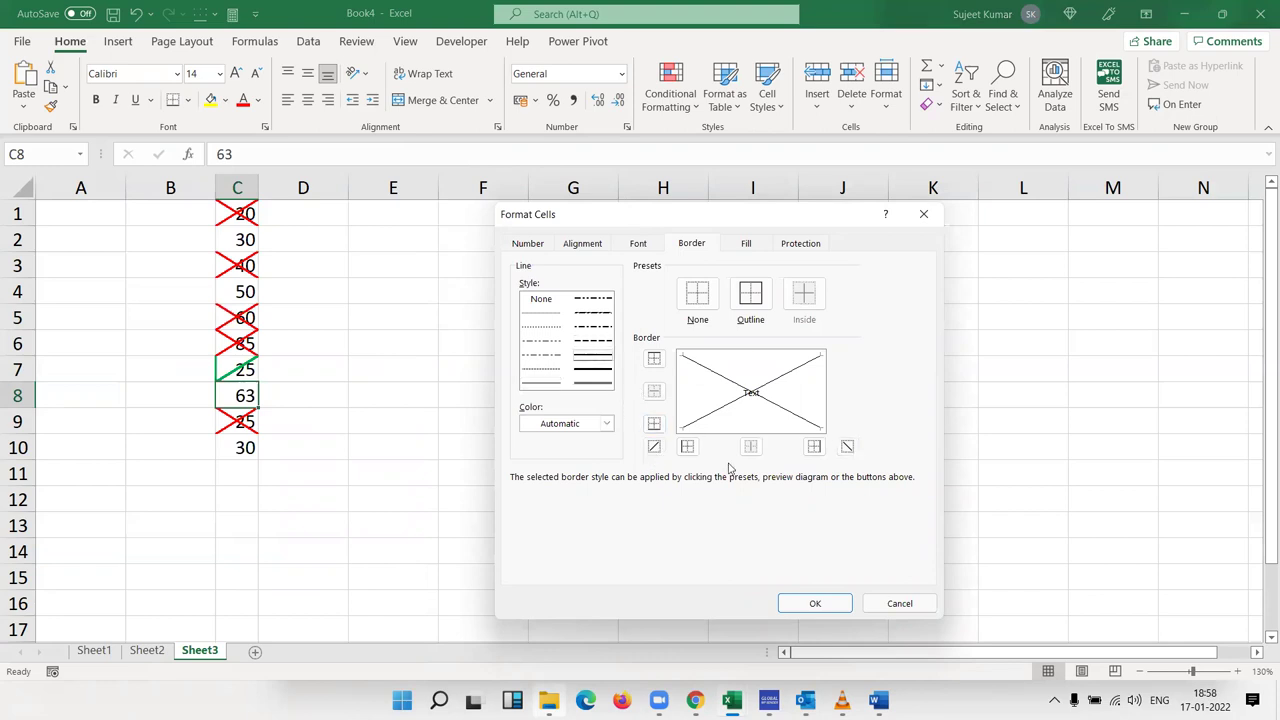
click(654, 447)
click(815, 603)
click(491, 290)
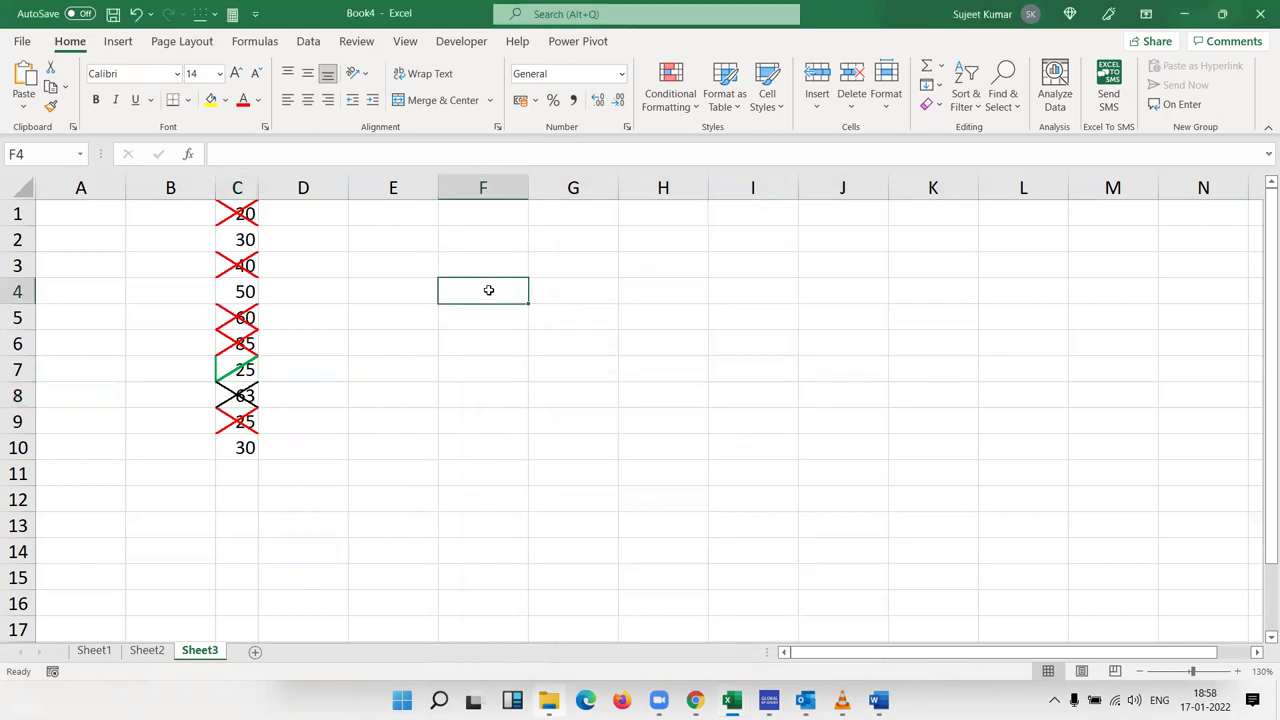
Repeat the X border on cells F4, H7 and F10 with F4
key(F4)
click(642, 367)
key(F4)
click(494, 442)
key(F4)
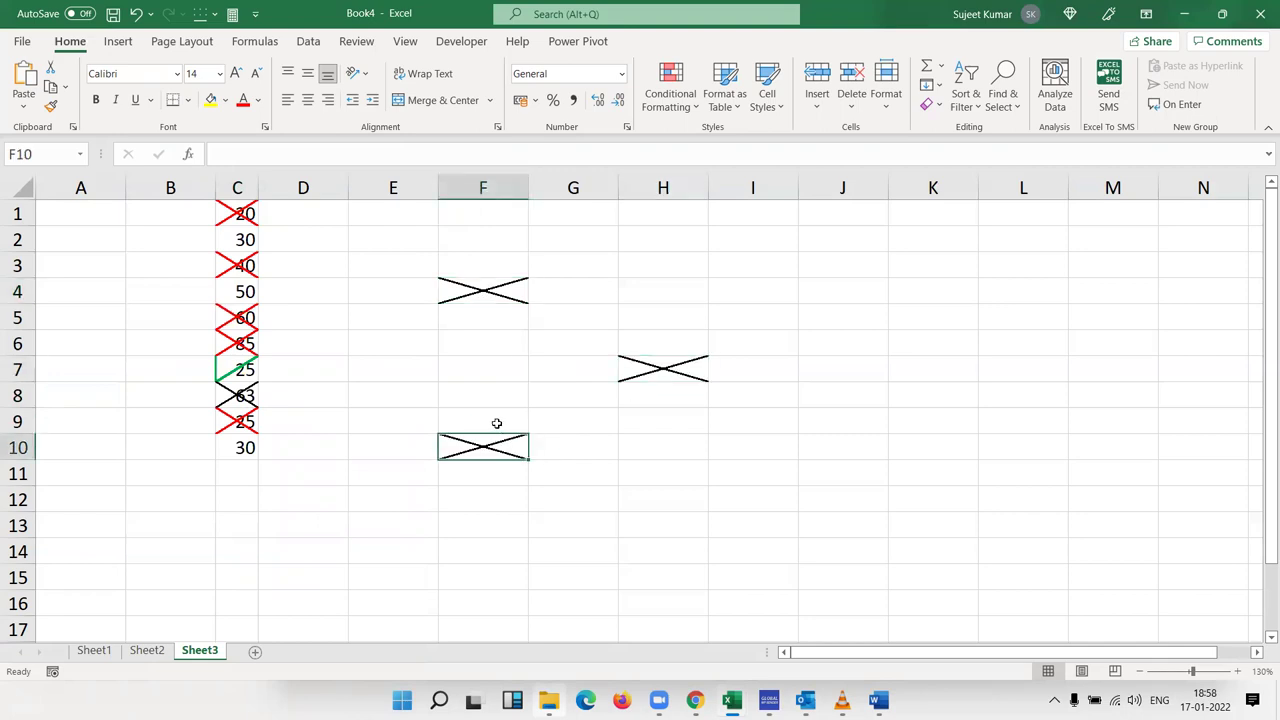
Drag columns F and H narrower
drag(528, 187, 490, 197)
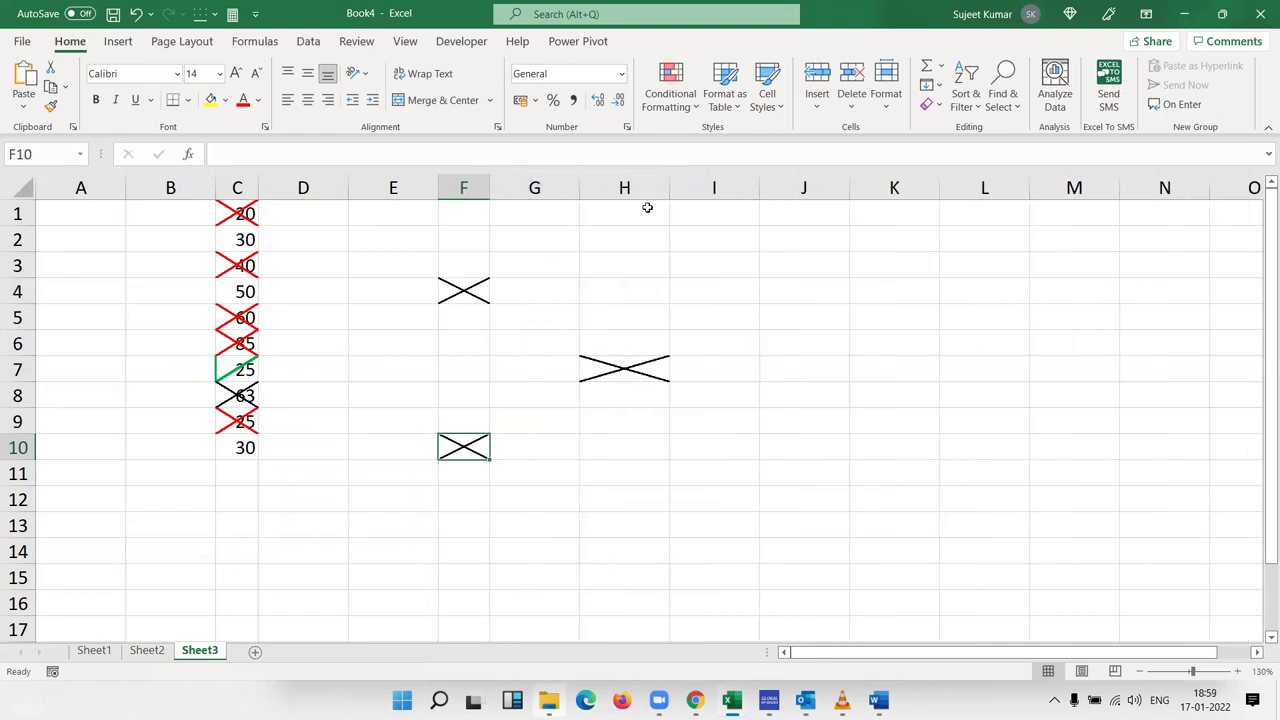
click(668, 237)
drag(670, 188, 624, 189)
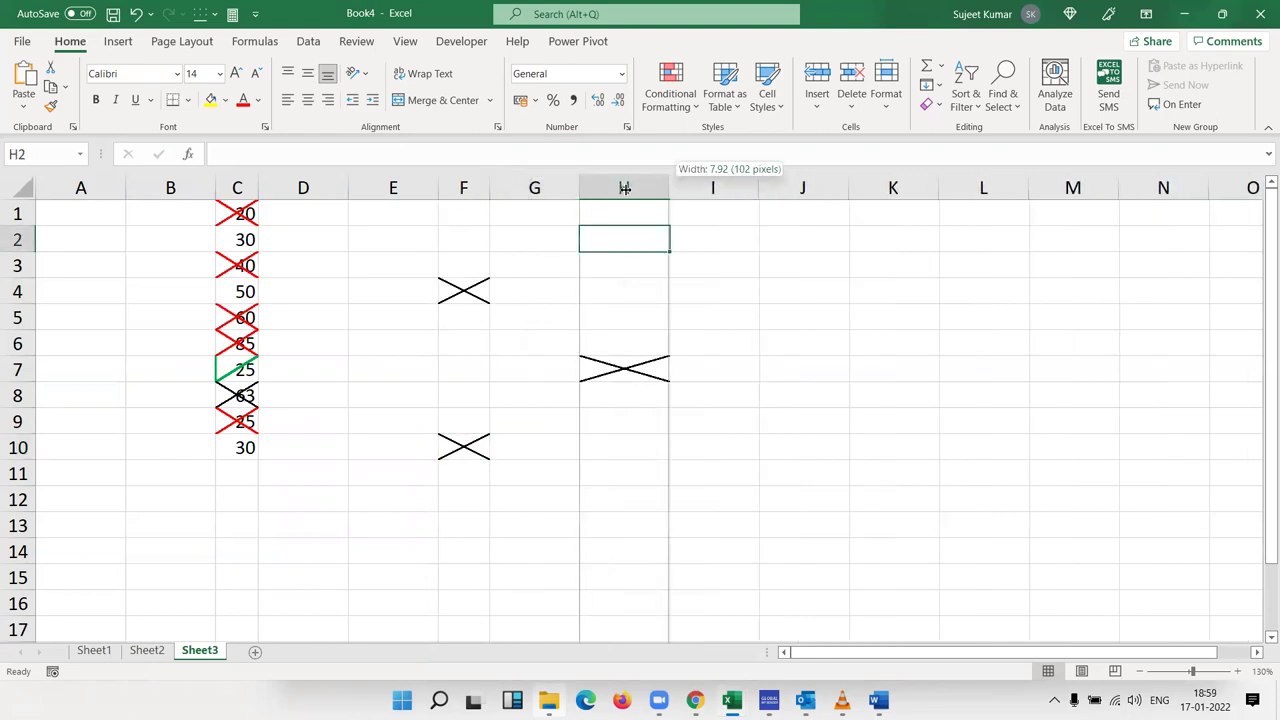
click(573, 283)
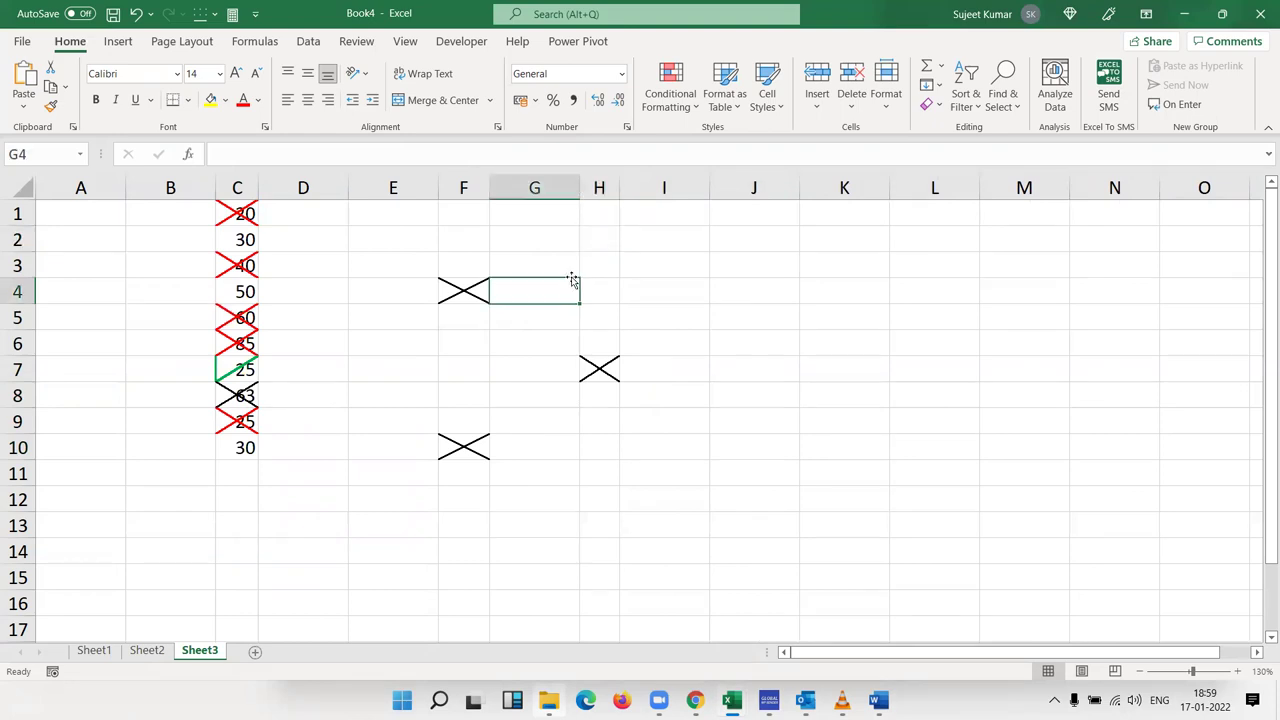
Clear the borders from block E4:I10 and return to cell C2
drag(424, 289, 634, 451)
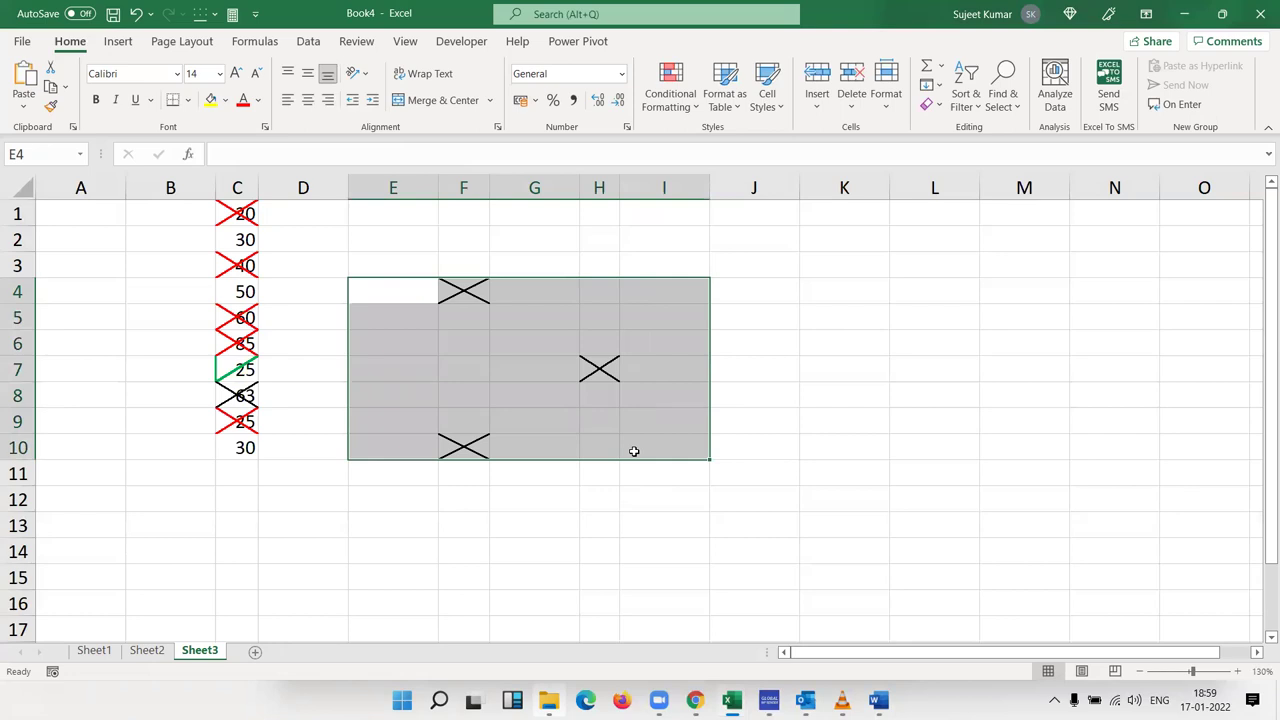
key(ctrl+shift+minus)
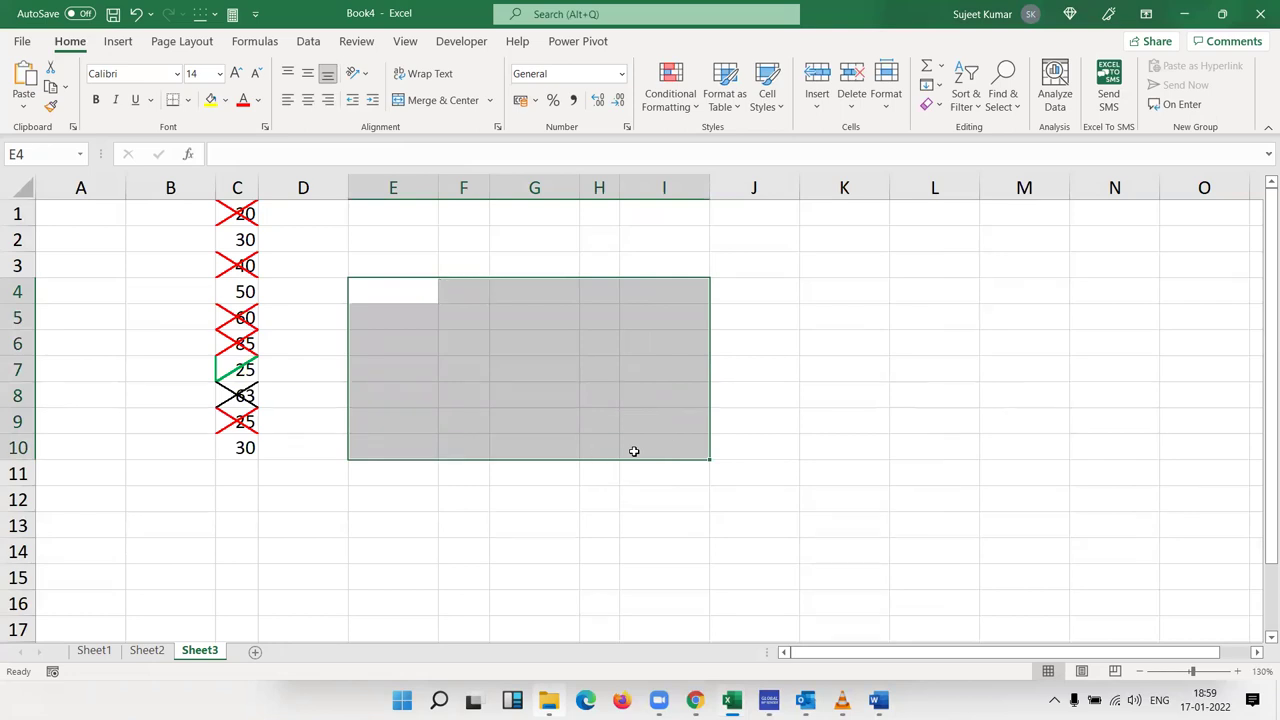
key(Up)
key(Left)
key(Left)
key(Up)
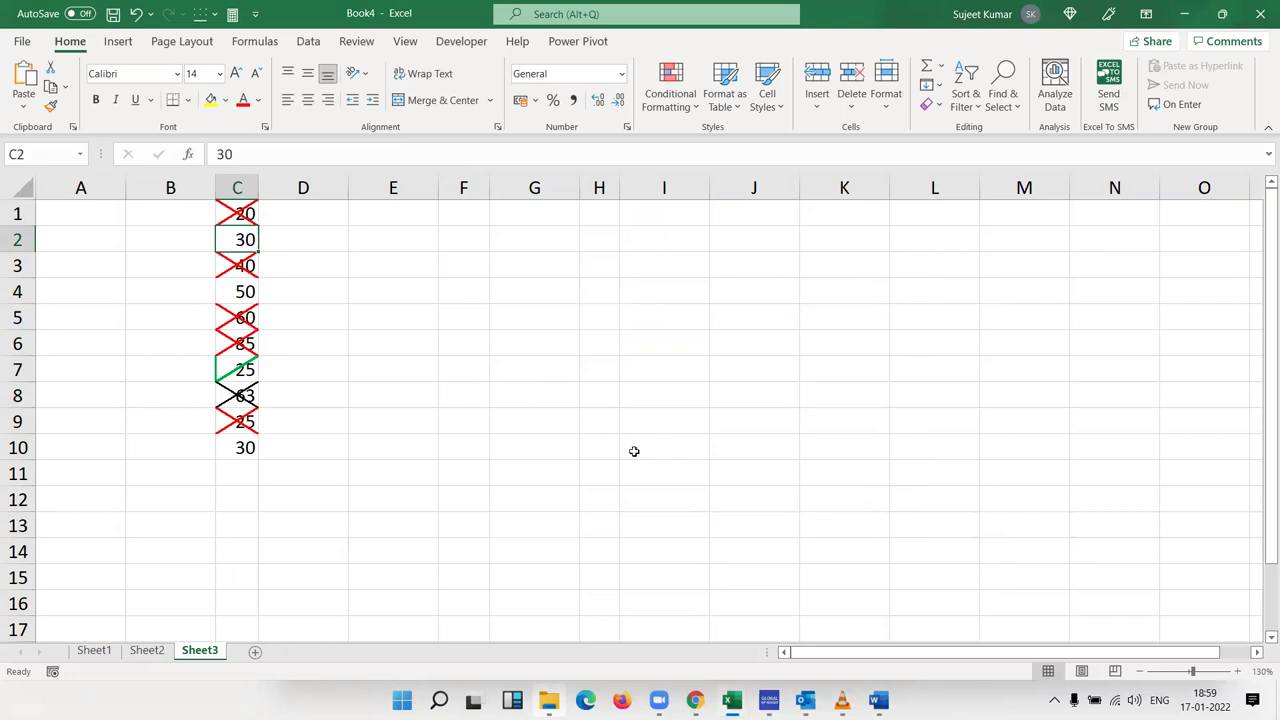
Enter P in D1 and O in D2, then select D1:D10 for a font change
click(284, 216)
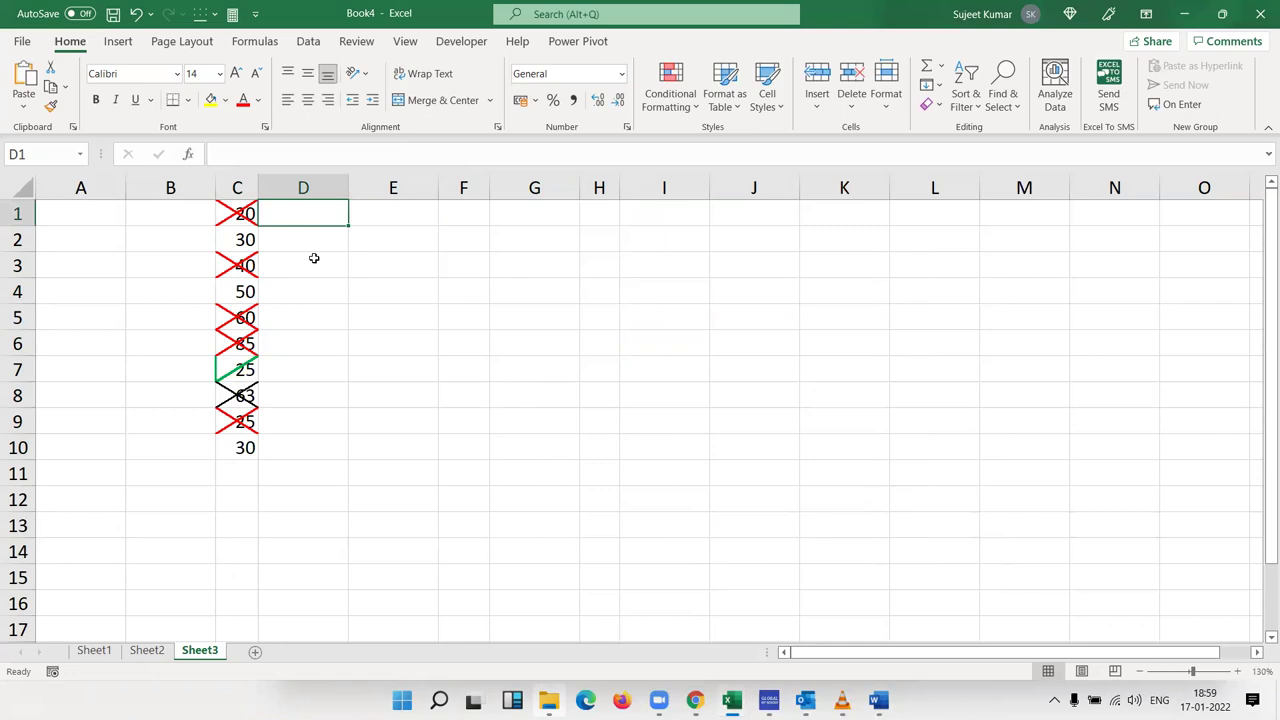
text(P)
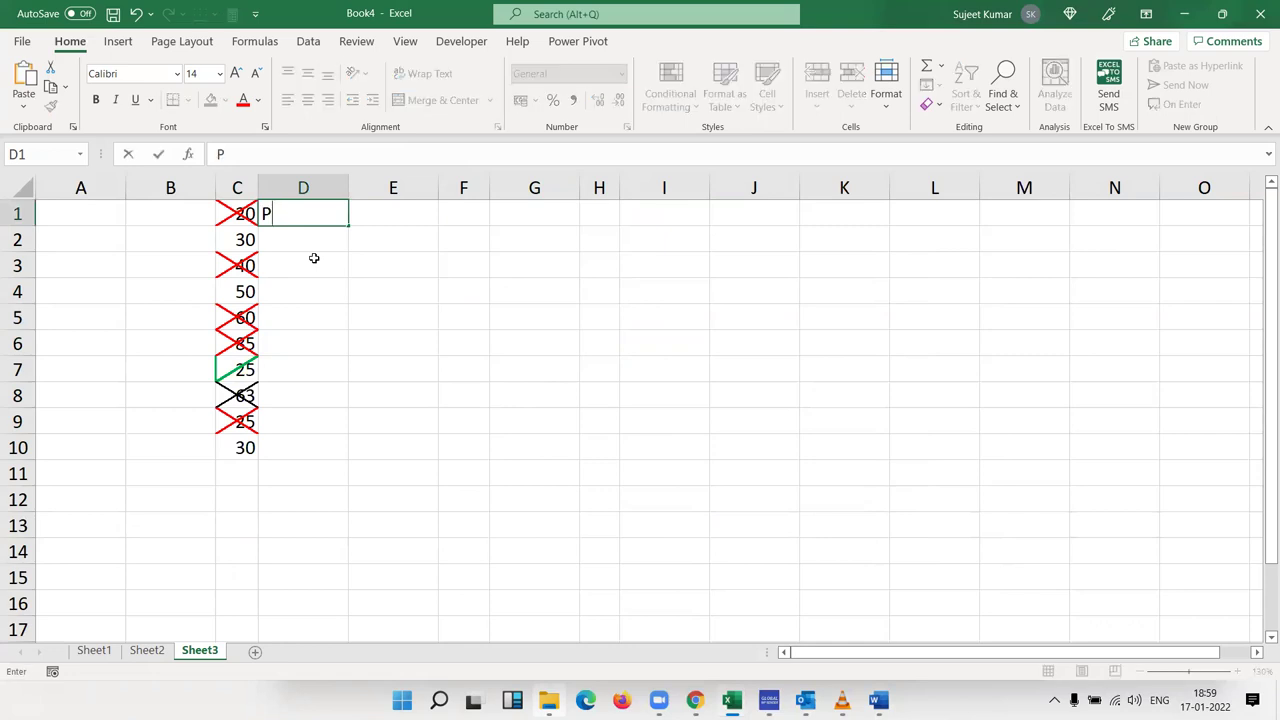
key(Return)
text(O)
key(Return)
key(Up)
key(Up)
key(shift+Down)
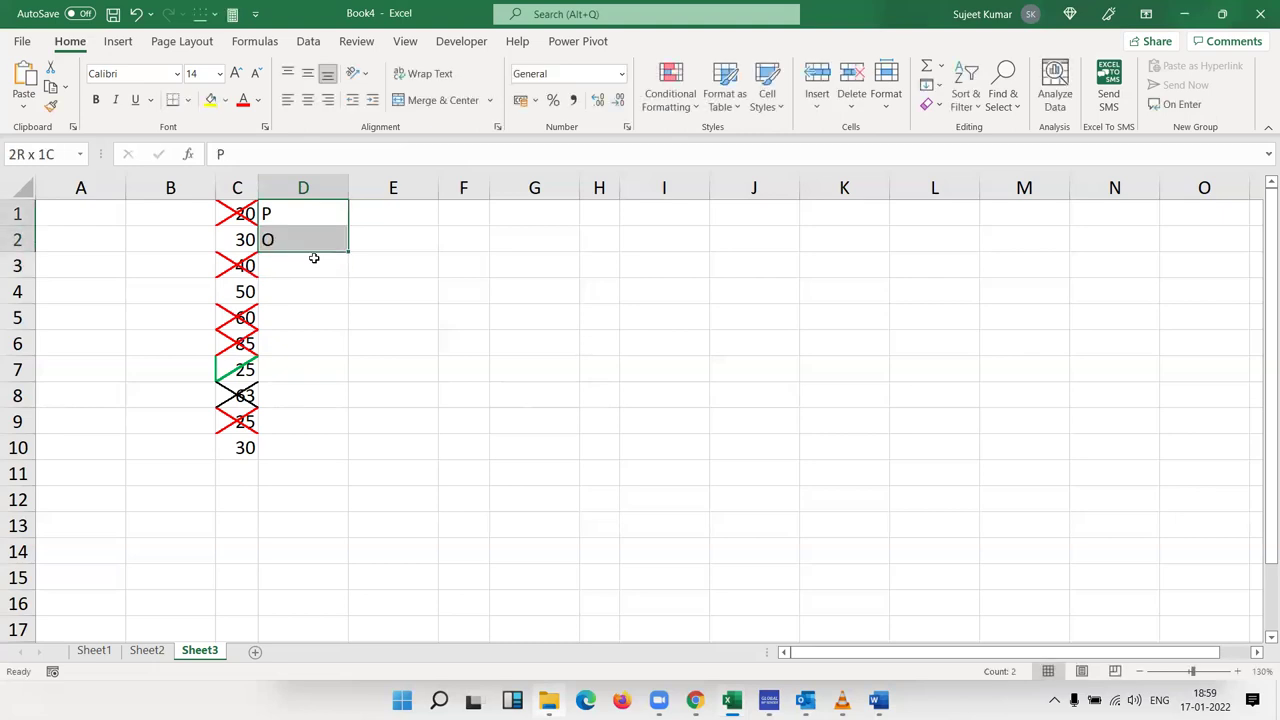
key(shift+Down)
key(shift+Down)
key(shift+Down)
key(shift+Down)
key(shift+Down)
key(shift+Down)
key(shift+Up)
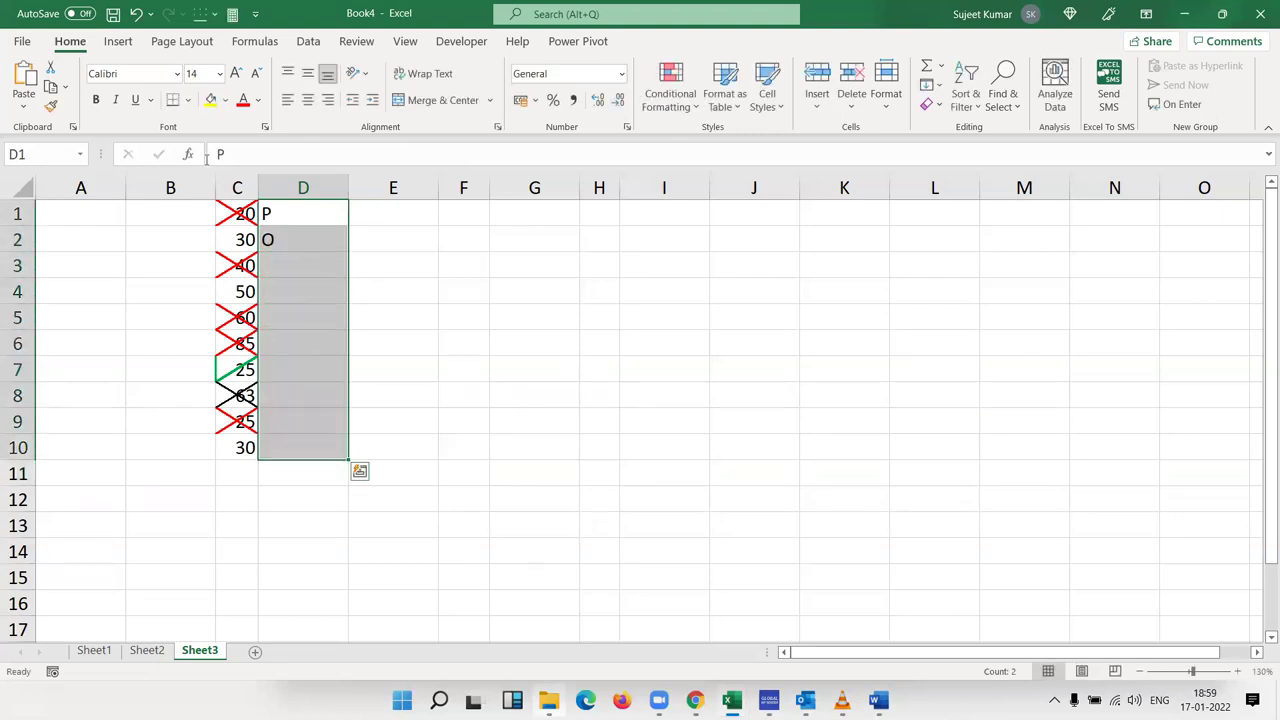
click(177, 73)
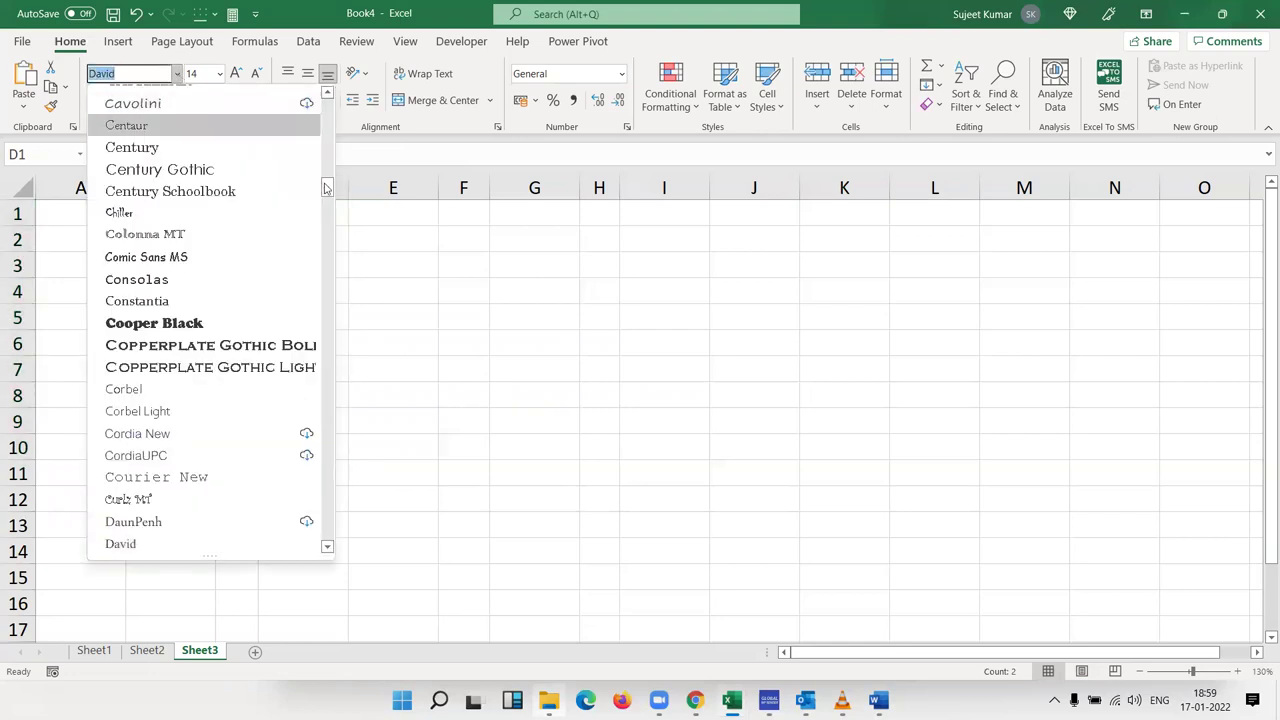
Apply Wingdings 2 to D1:D10 so P and O display as tick and cross
drag(325, 188, 336, 543)
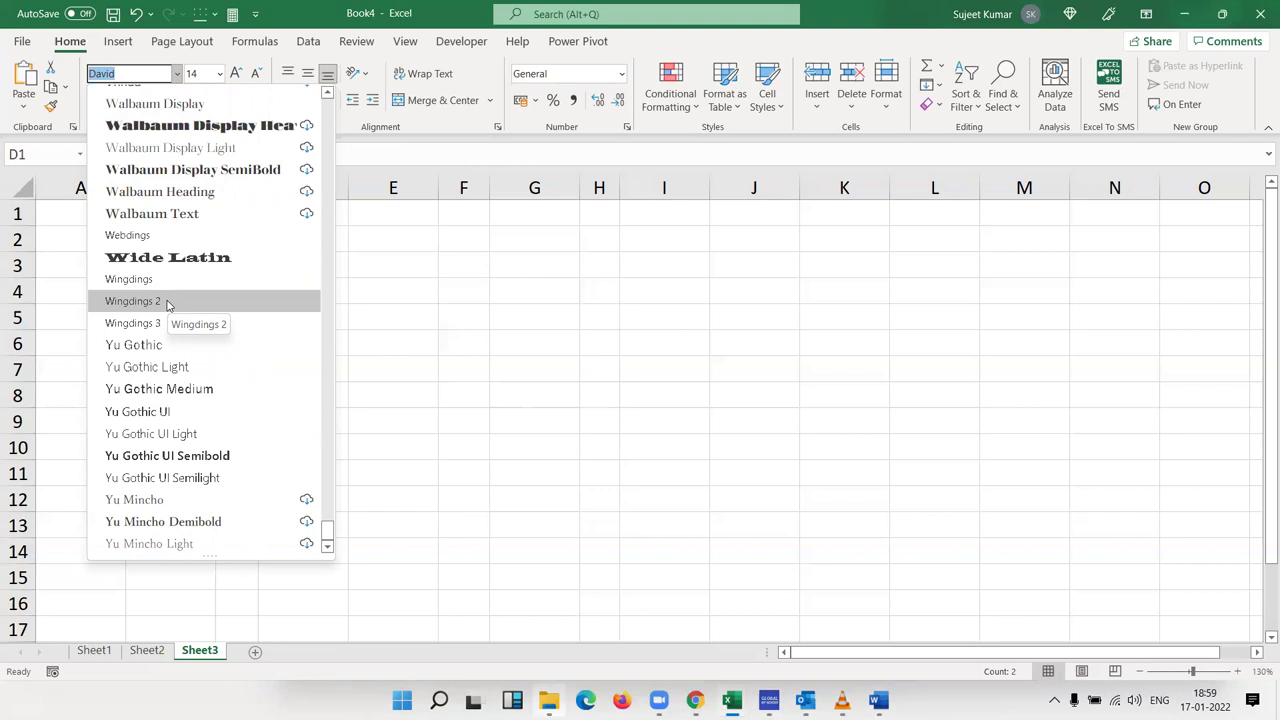
click(167, 302)
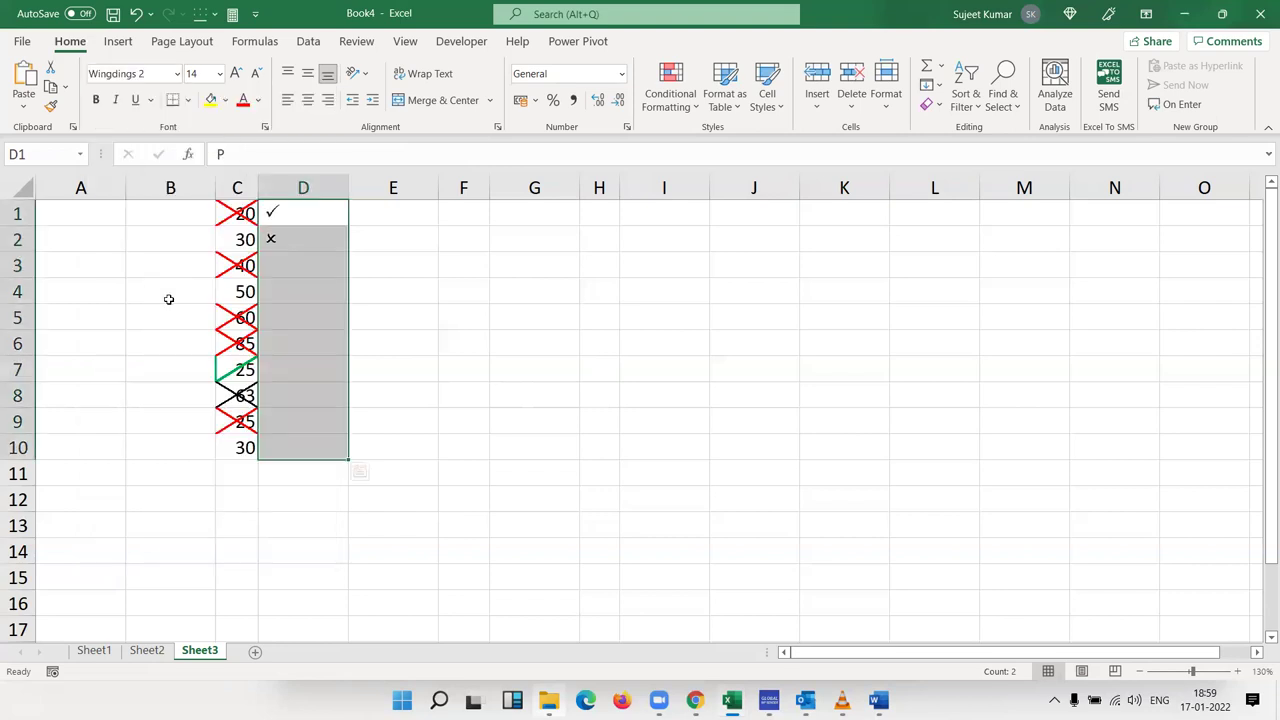
click(294, 246)
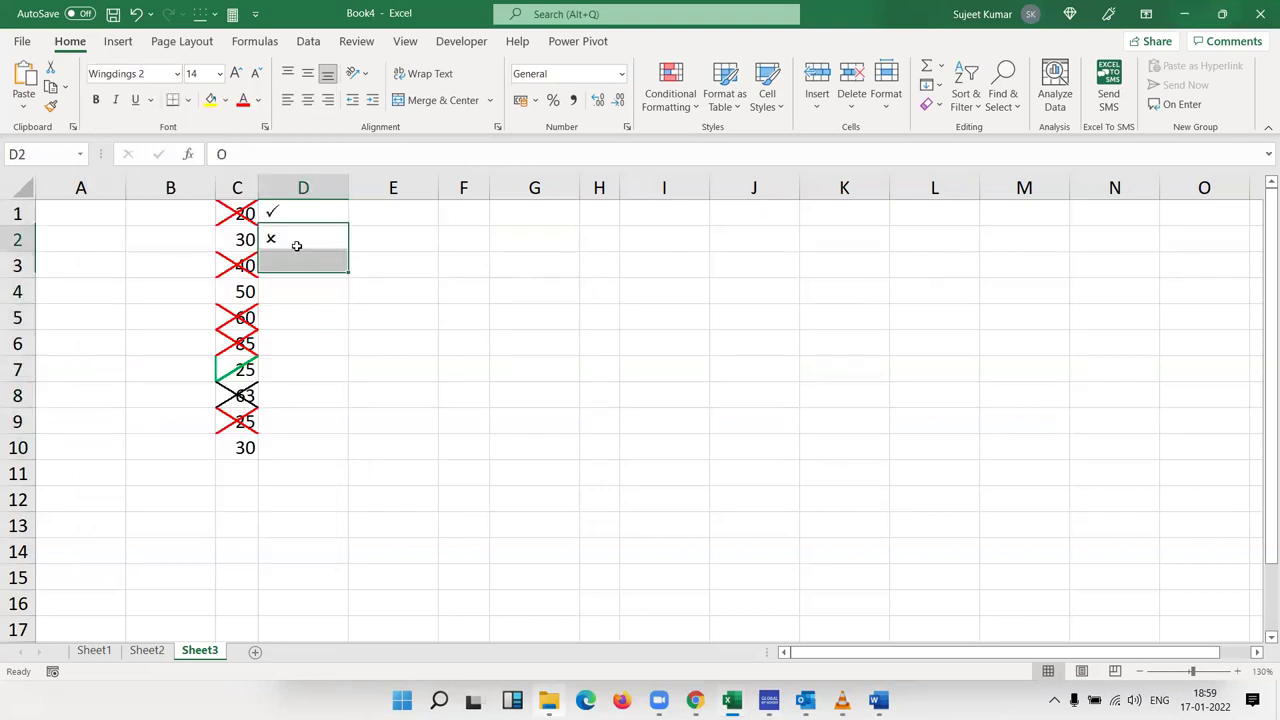
click(224, 154)
key(Return)
click(303, 210)
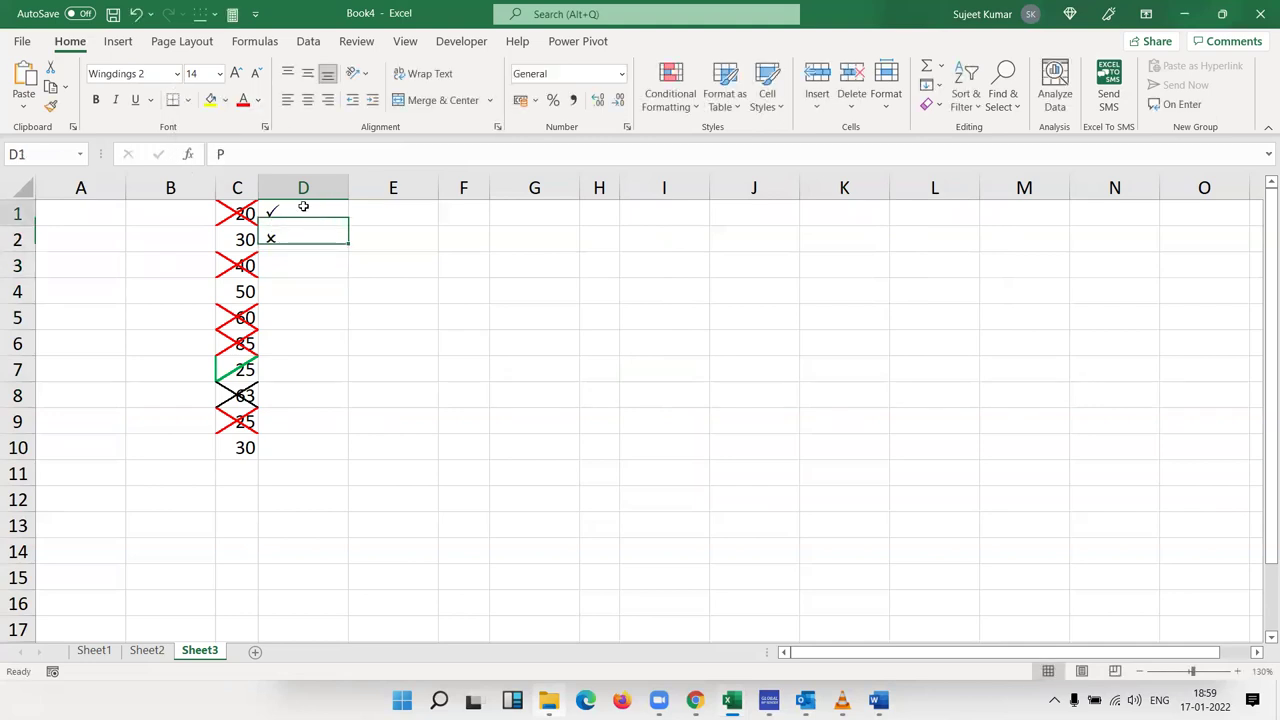
click(221, 154)
key(Return)
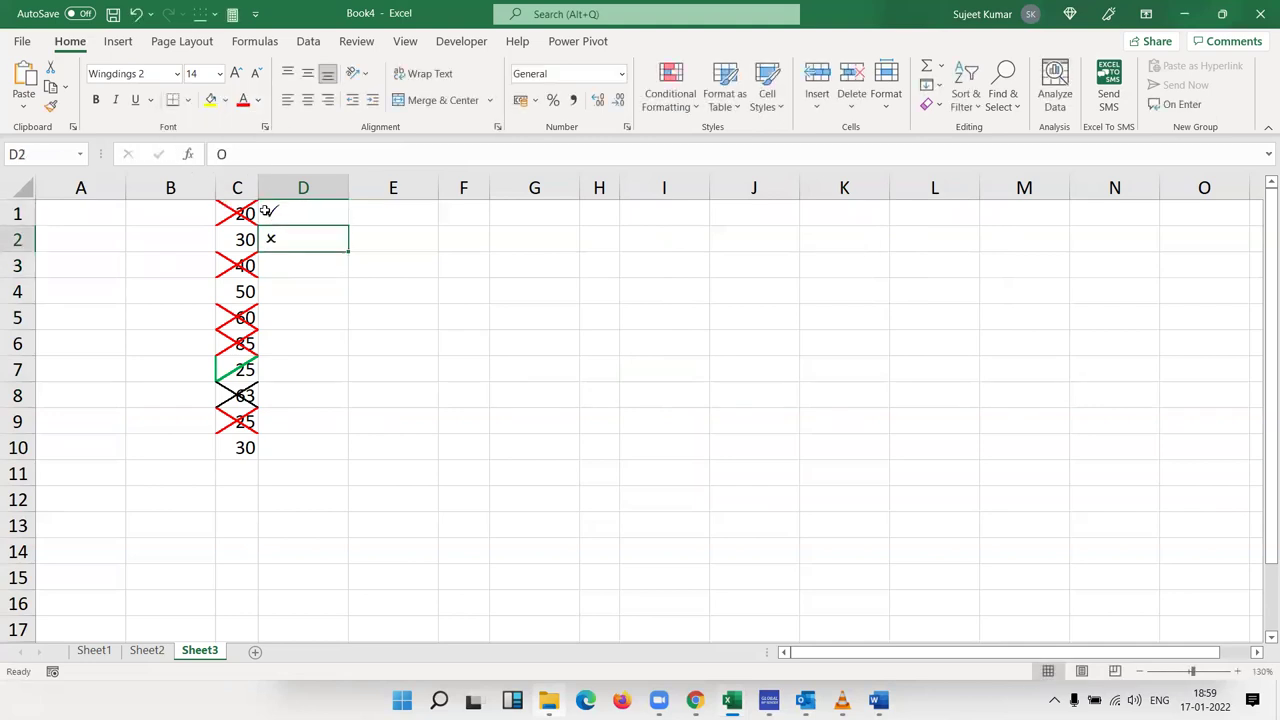
Fill the D1:D2 tick-cross pair down to row 10
drag(266, 211, 287, 237)
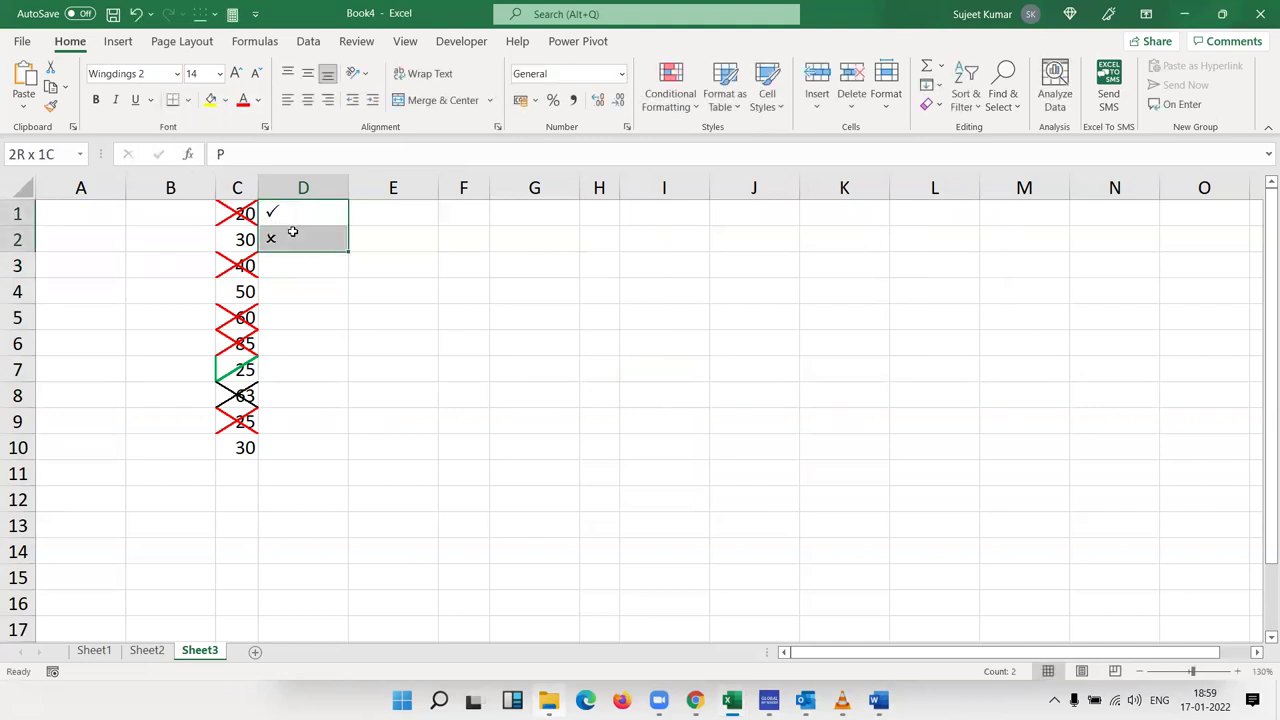
double_click(343, 257)
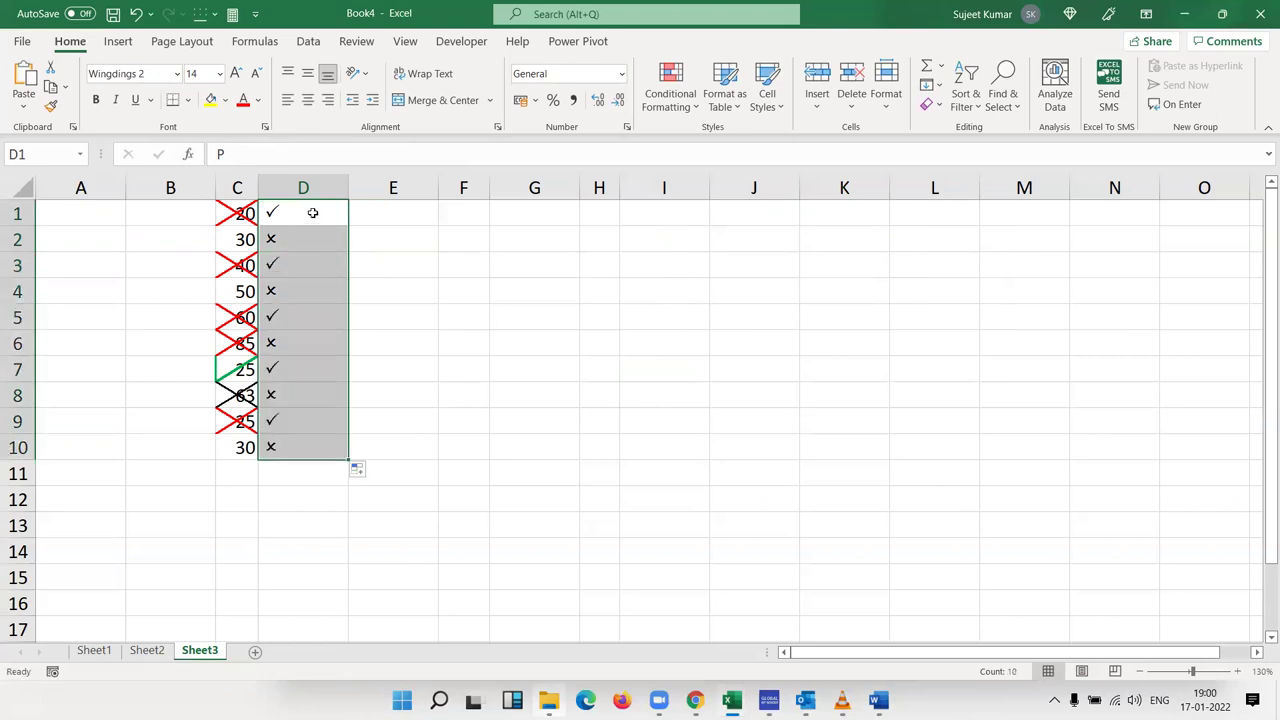
click(310, 212)
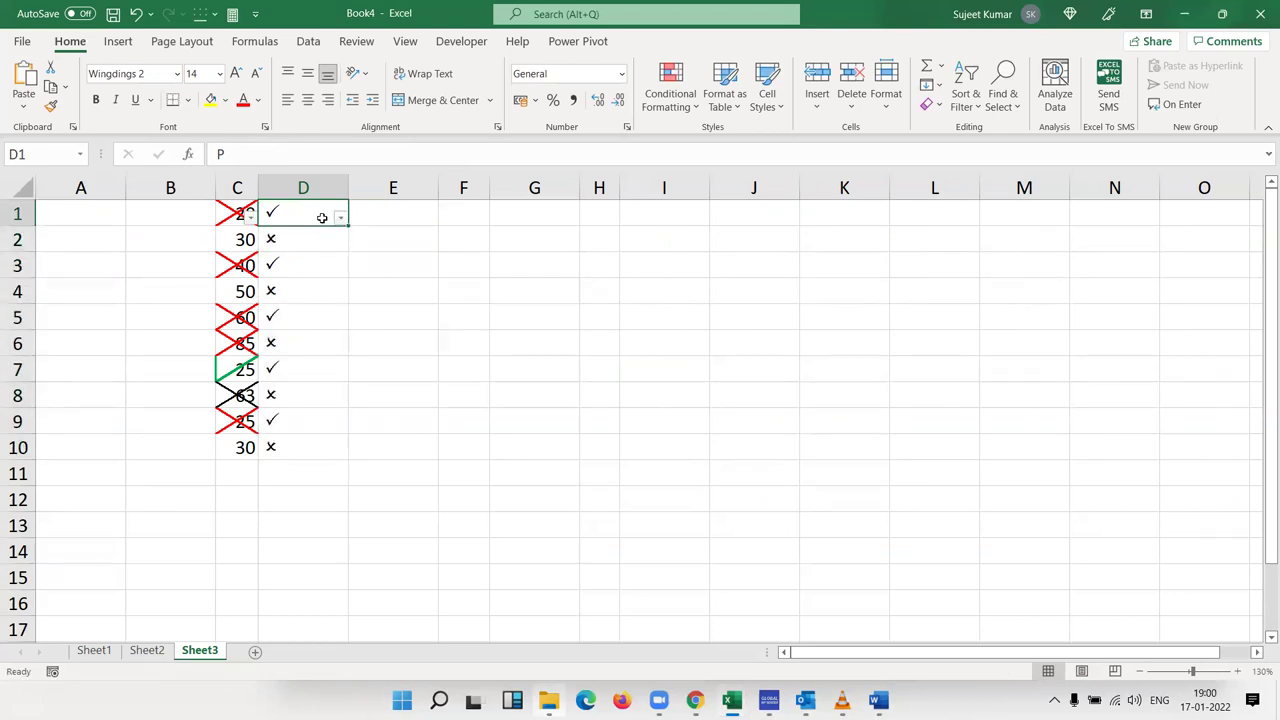
click(341, 219)
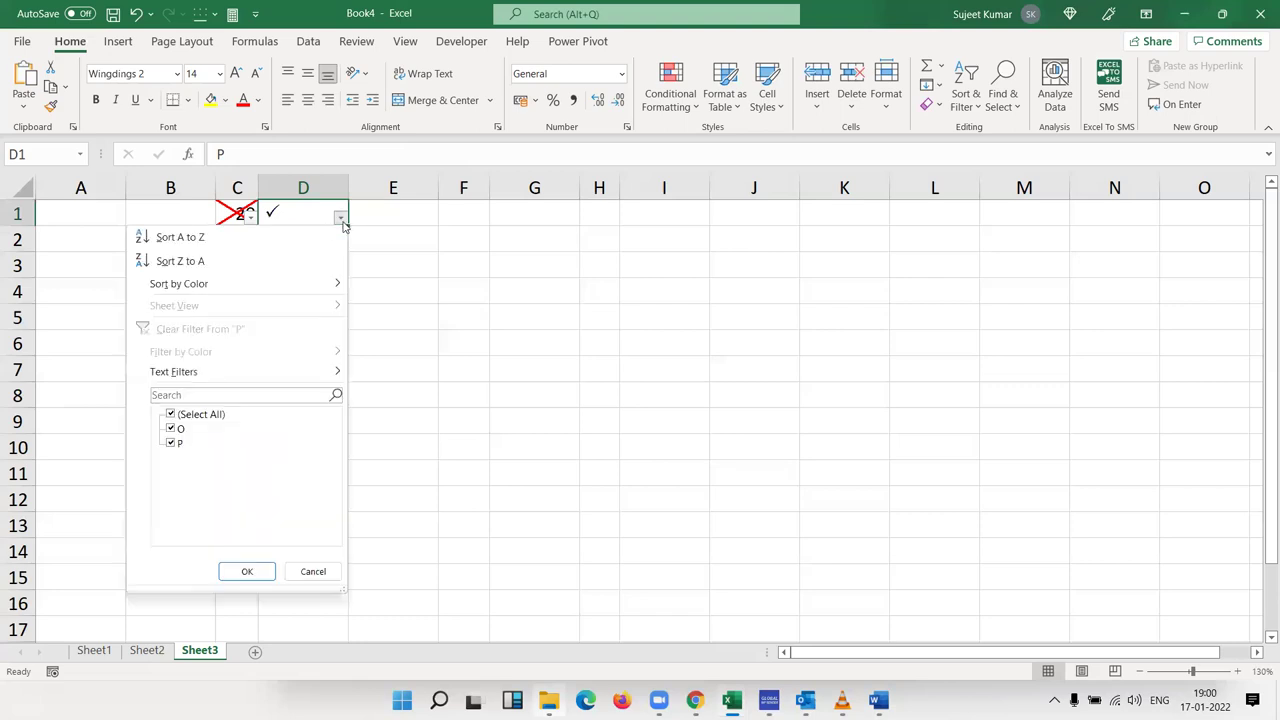
click(171, 428)
click(171, 428)
click(408, 278)
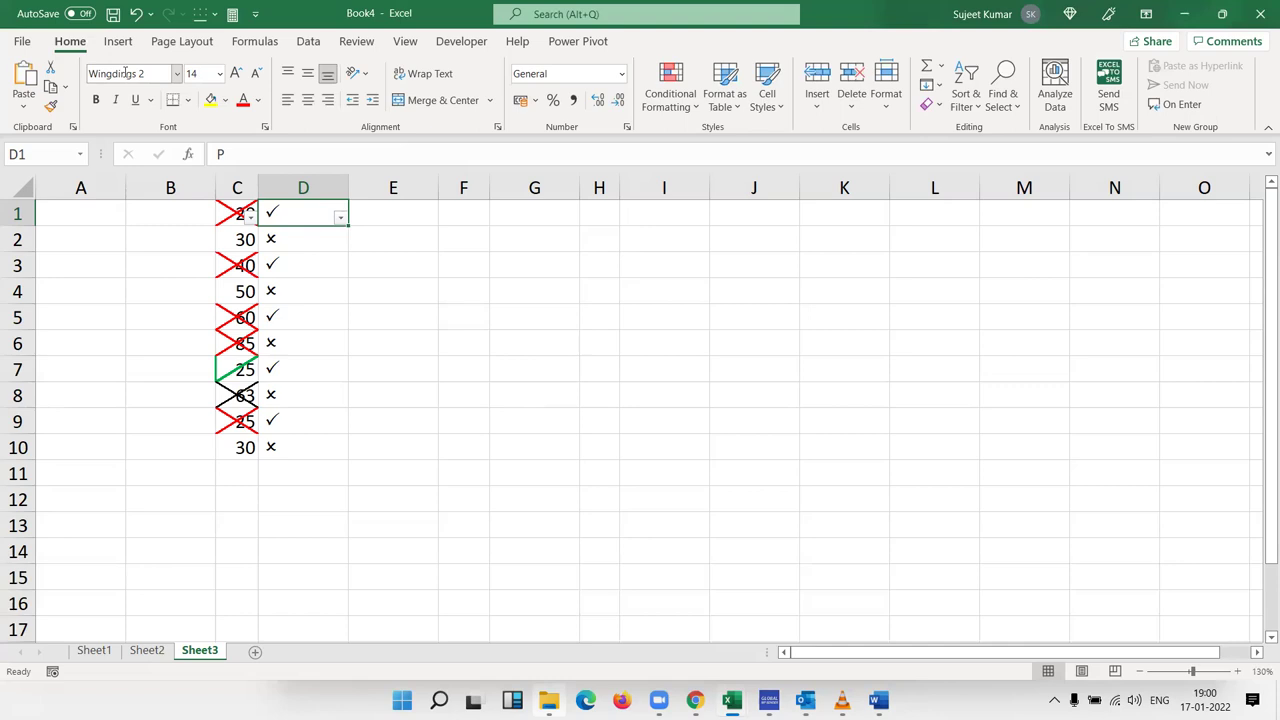
Enter the letter J in cell F3
click(468, 270)
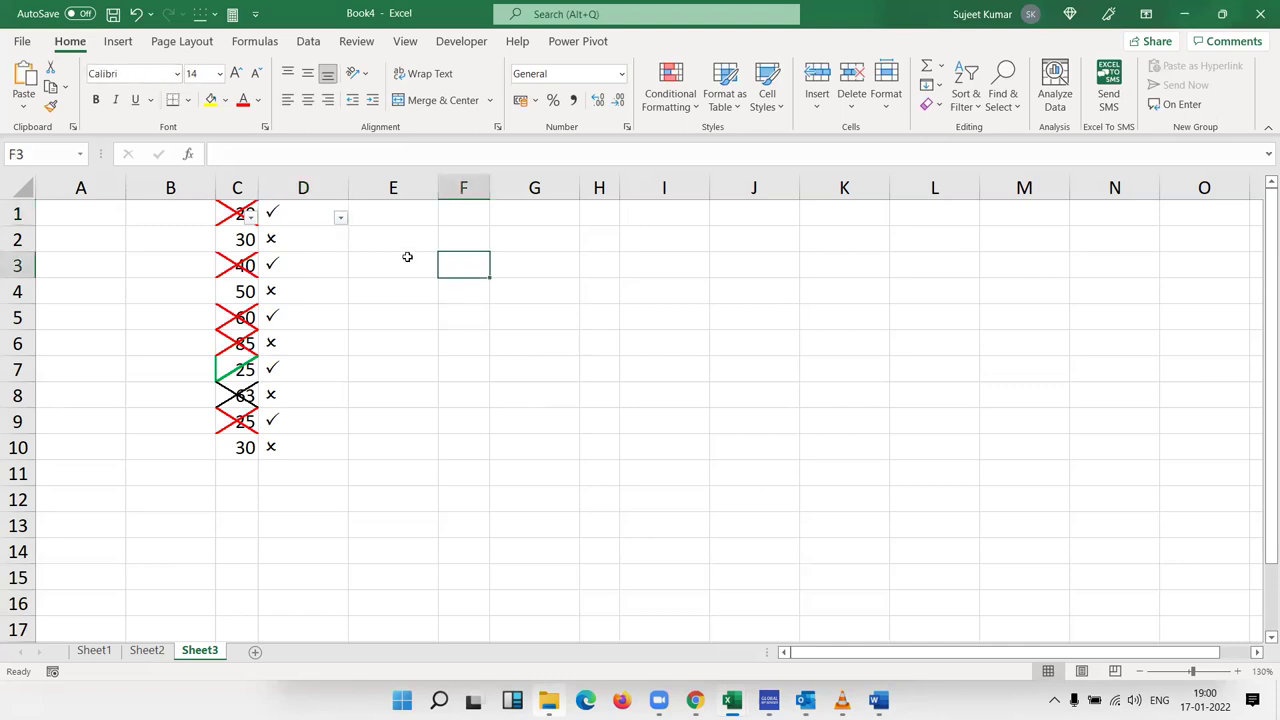
text(J)
key(Return)
key(Up)
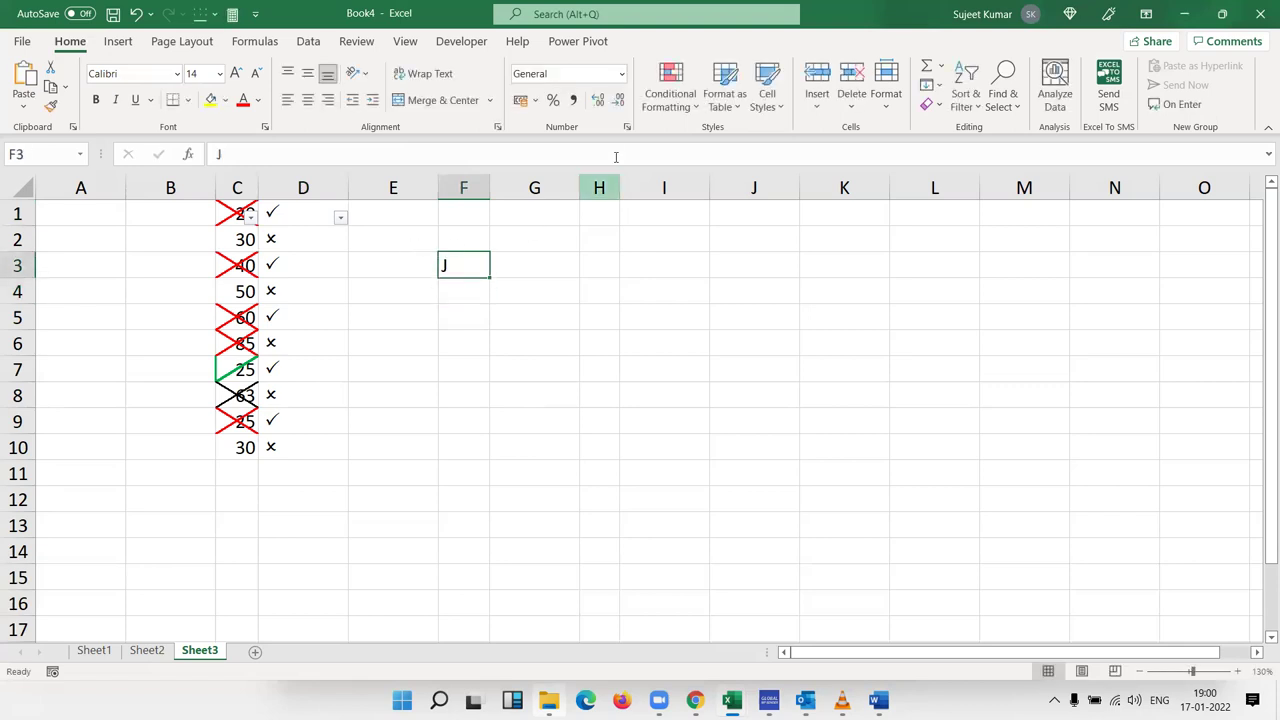
Set F3's text orientation to -45 degrees in Format Cells
click(626, 129)
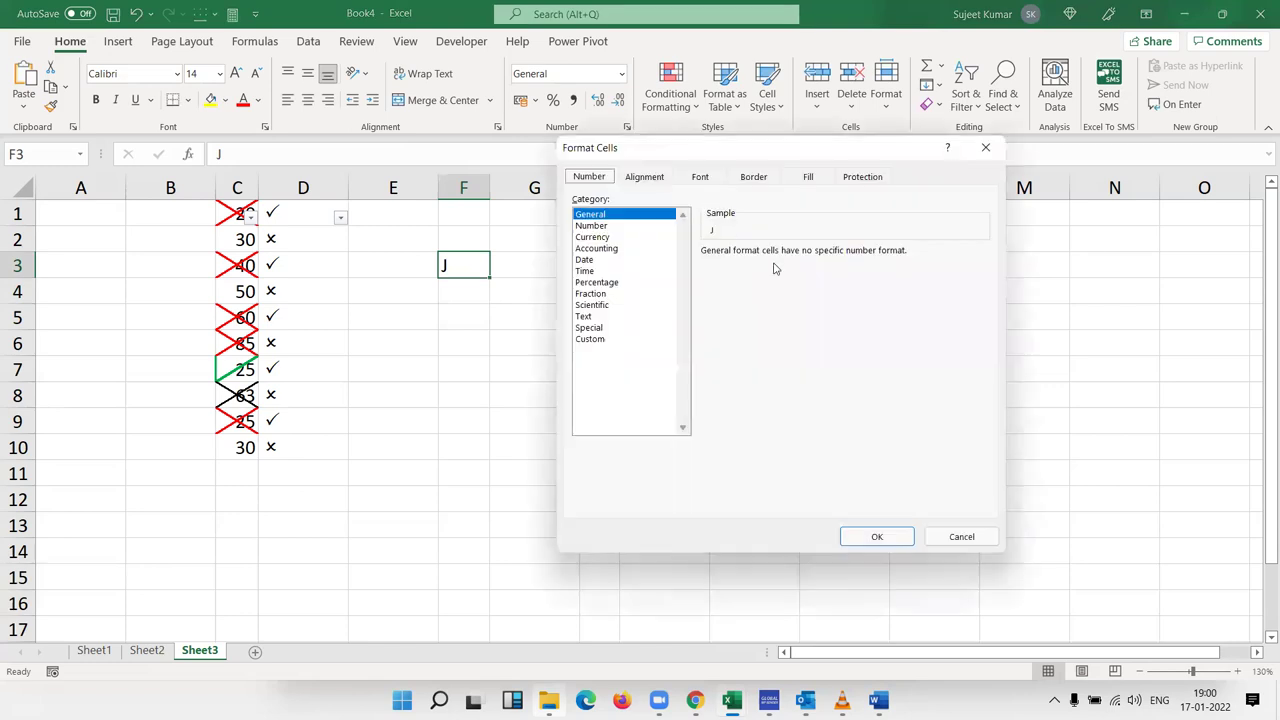
click(660, 178)
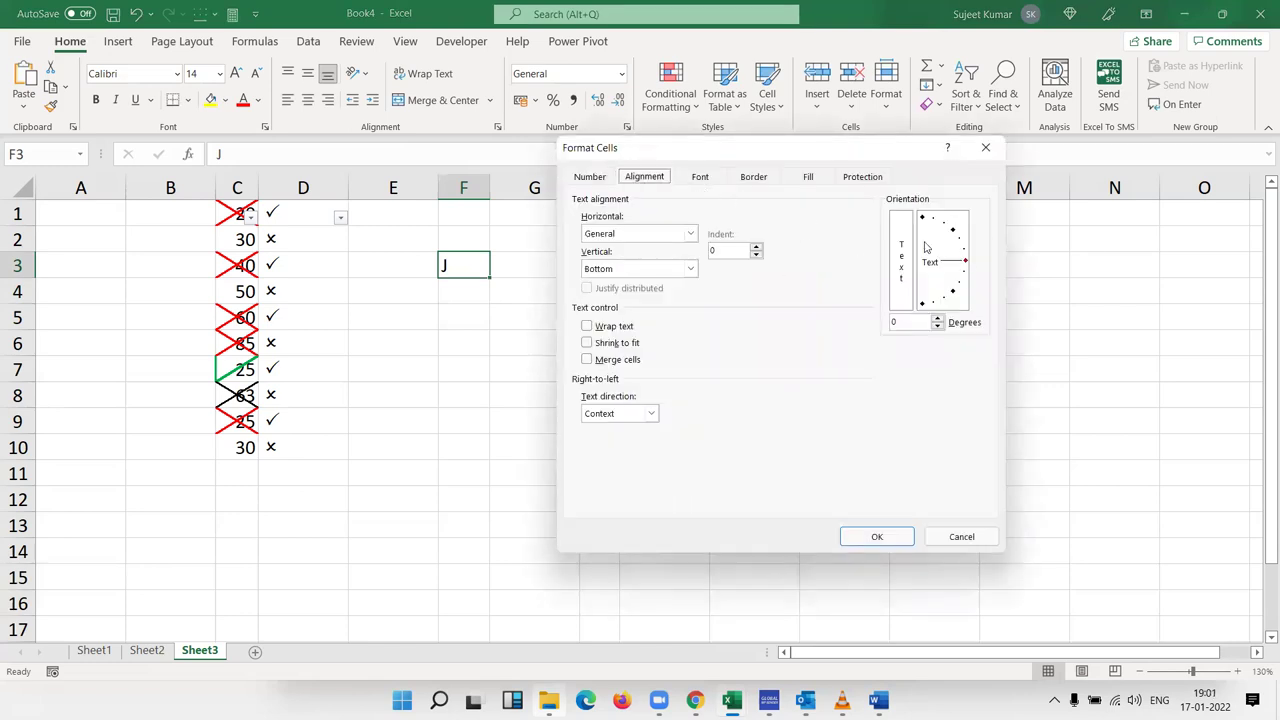
drag(955, 266, 969, 313)
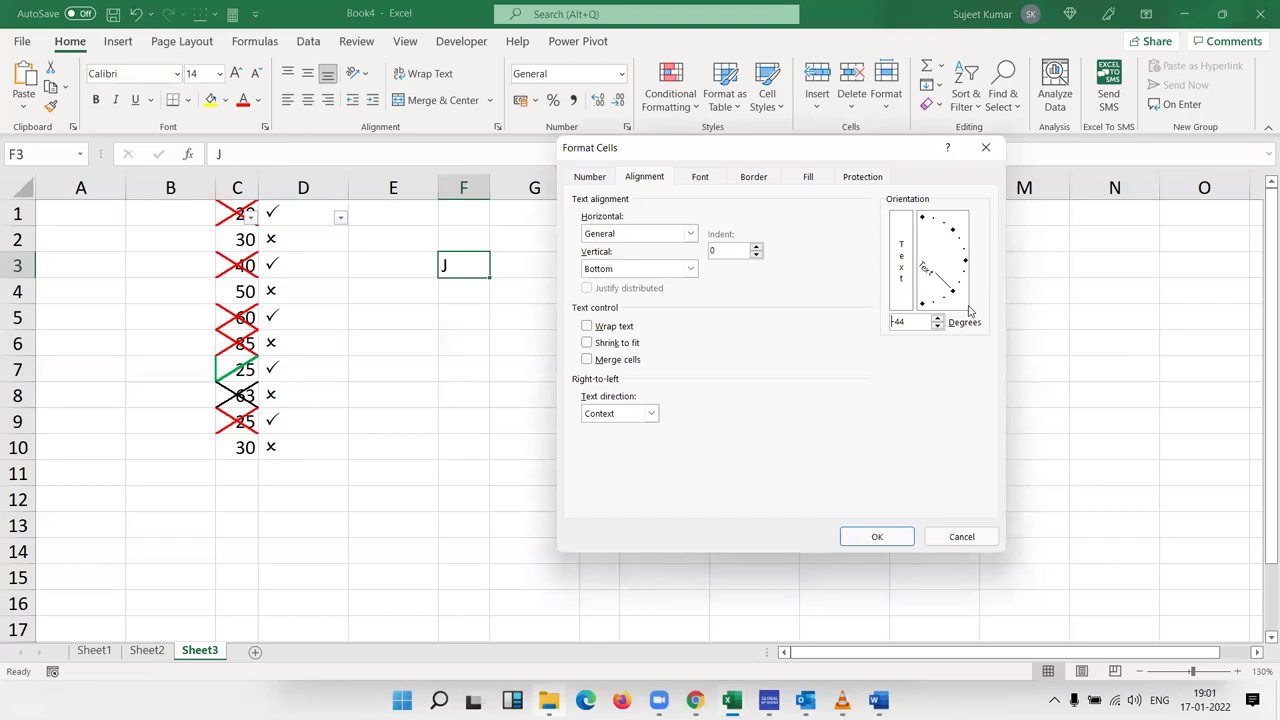
click(877, 536)
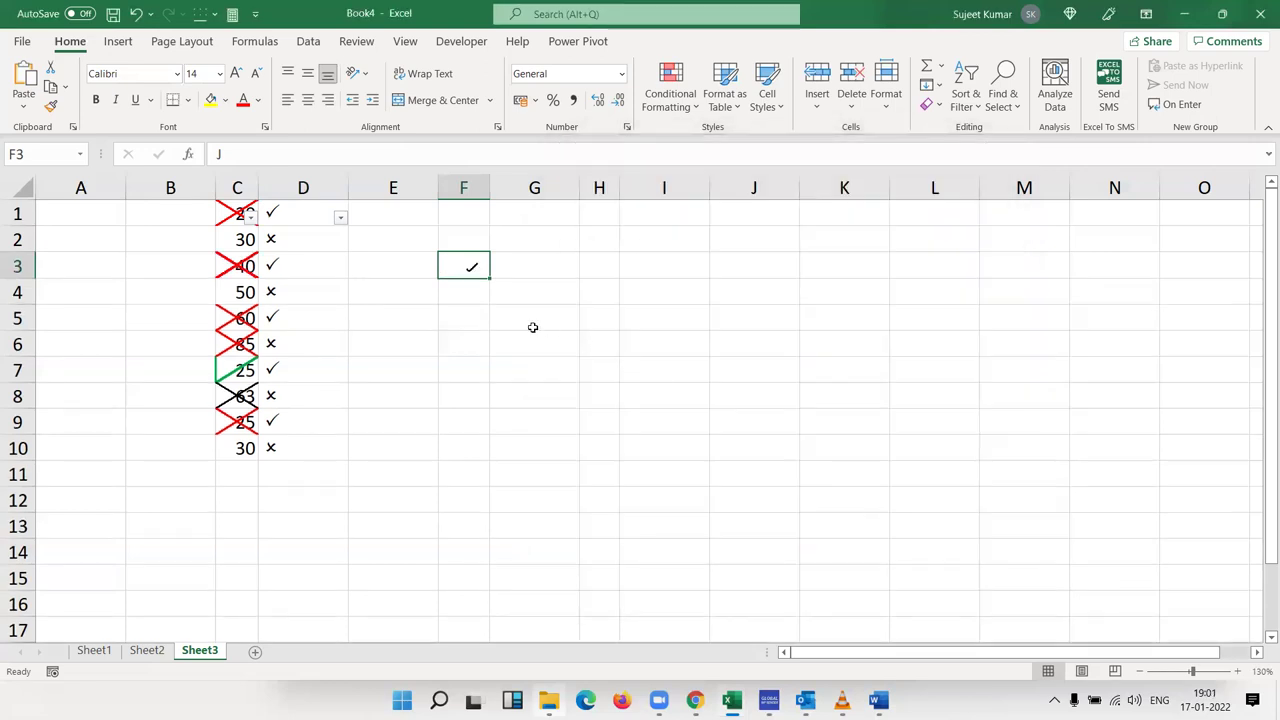
click(468, 298)
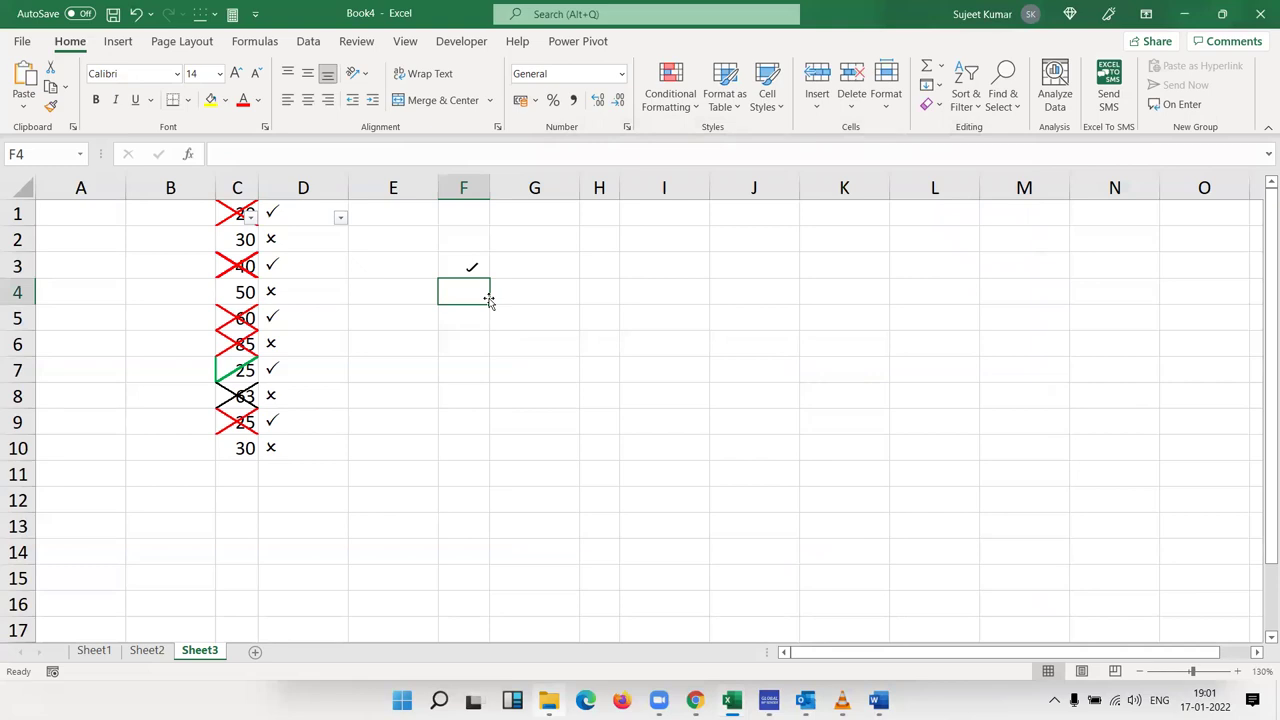
Enter X in F4, then copy the tilted check mark from F3 down through F9
text(X)
key(Return)
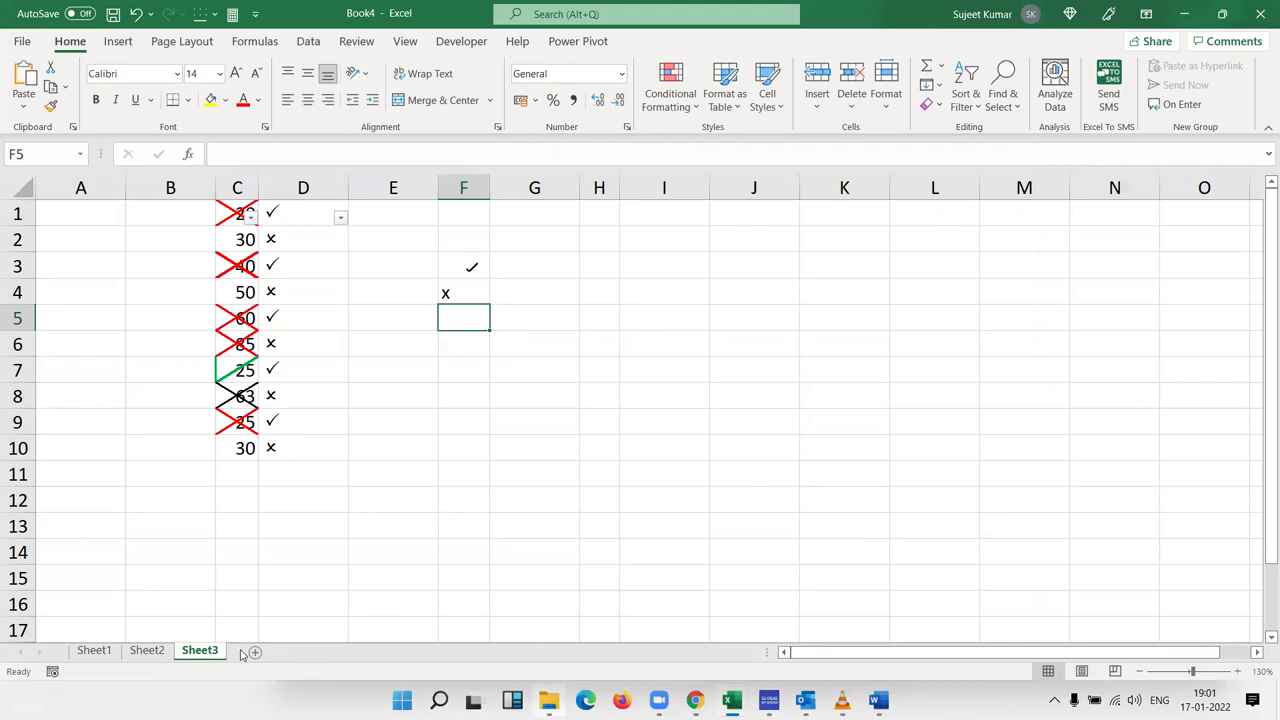
key(Up)
key(Up)
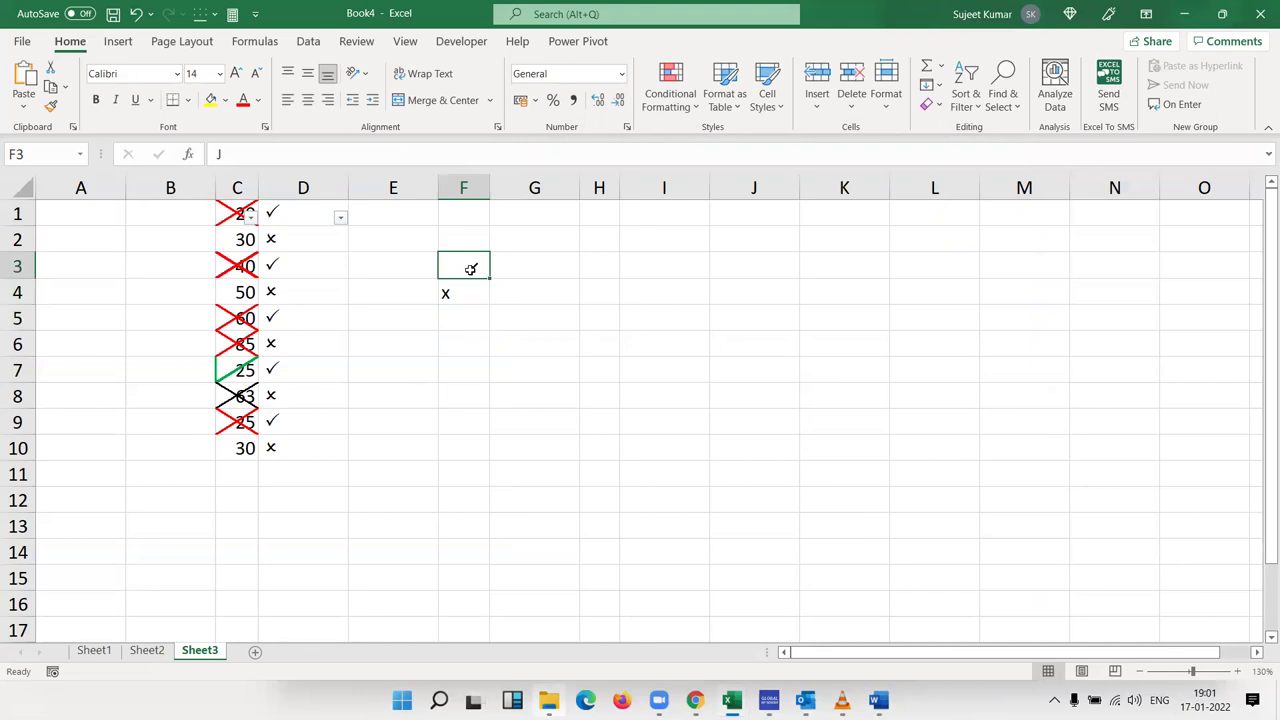
drag(489, 278, 469, 423)
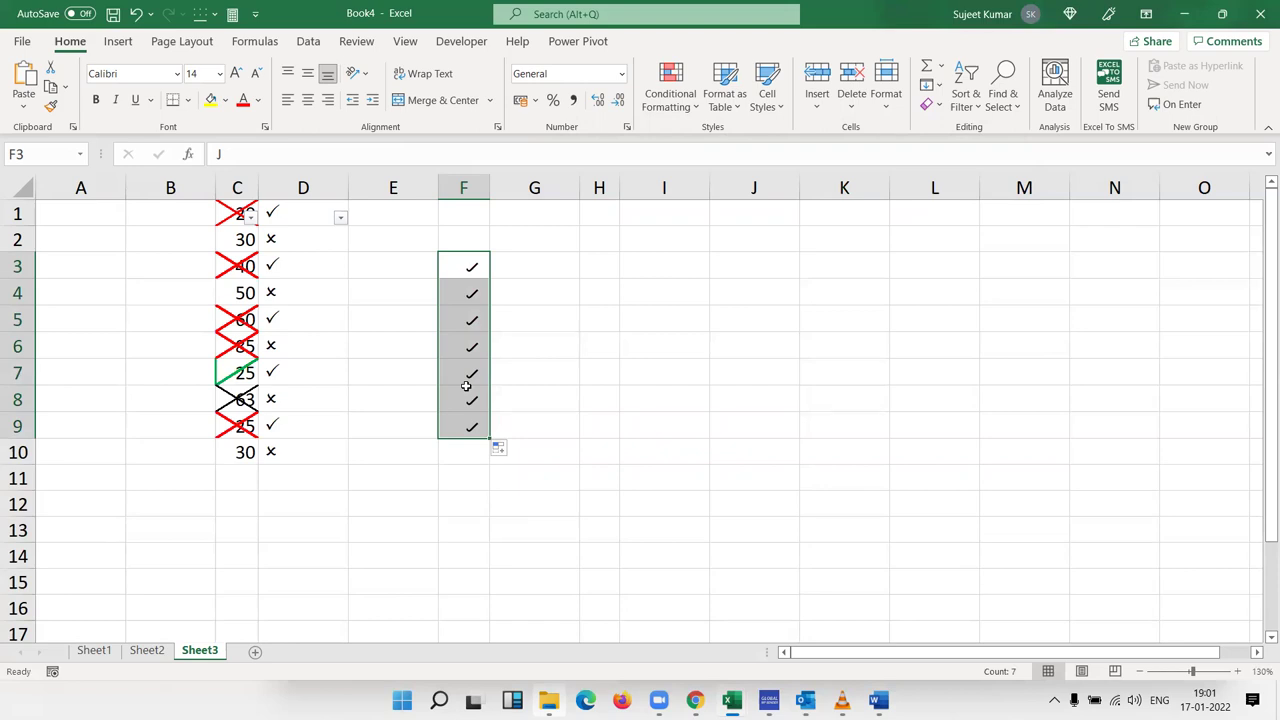
key(ctrl+z)
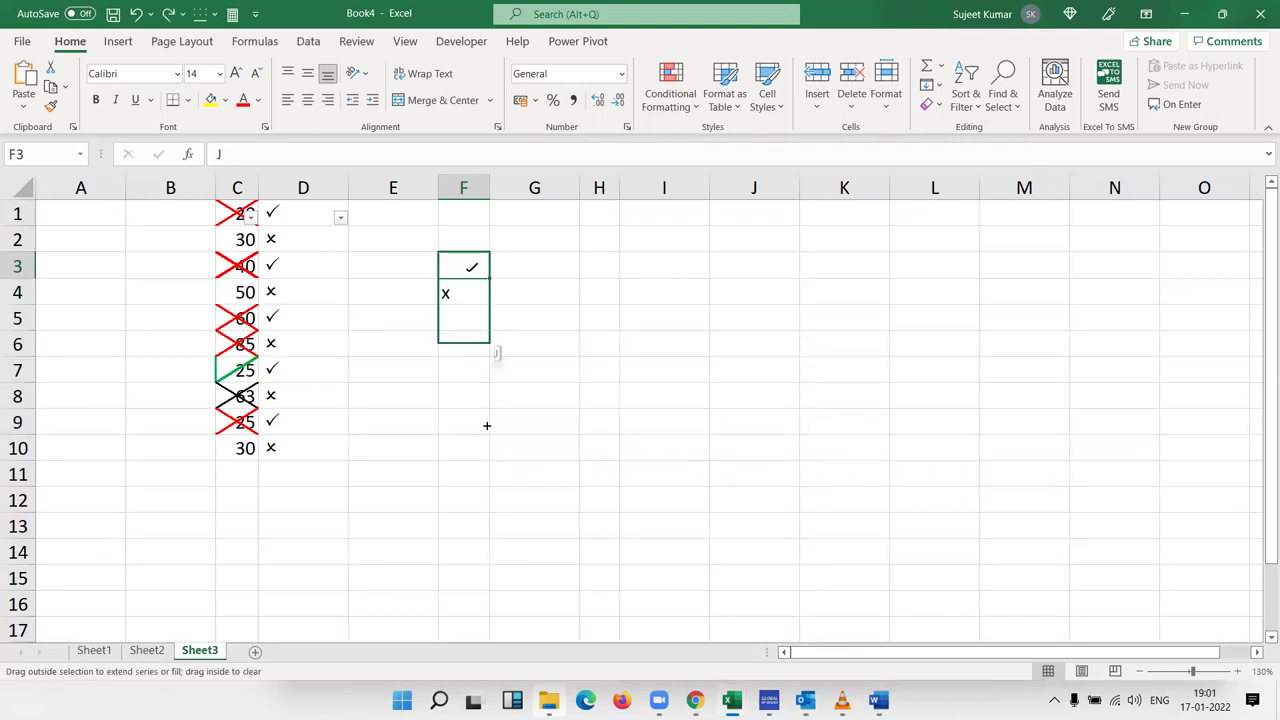
drag(487, 279, 490, 436)
Check F8's text orientation in Format Cells, cancel without changes, and undo the stray edit
click(474, 396)
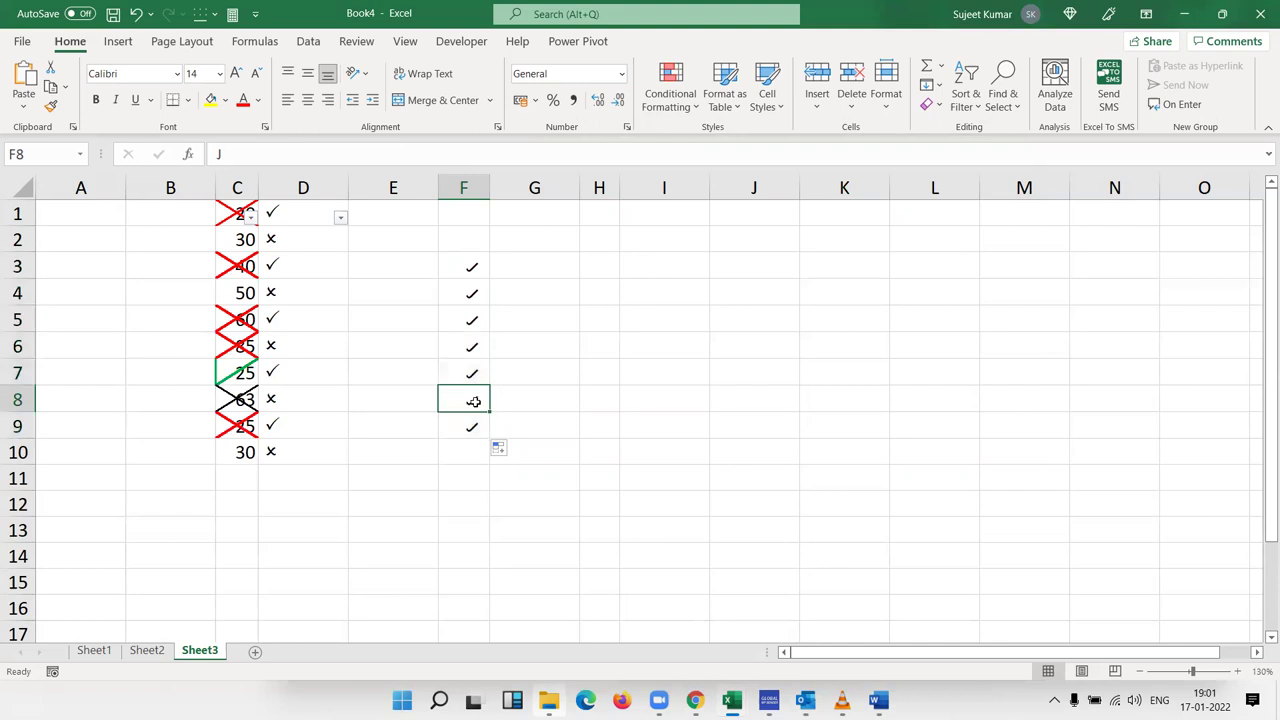
click(626, 127)
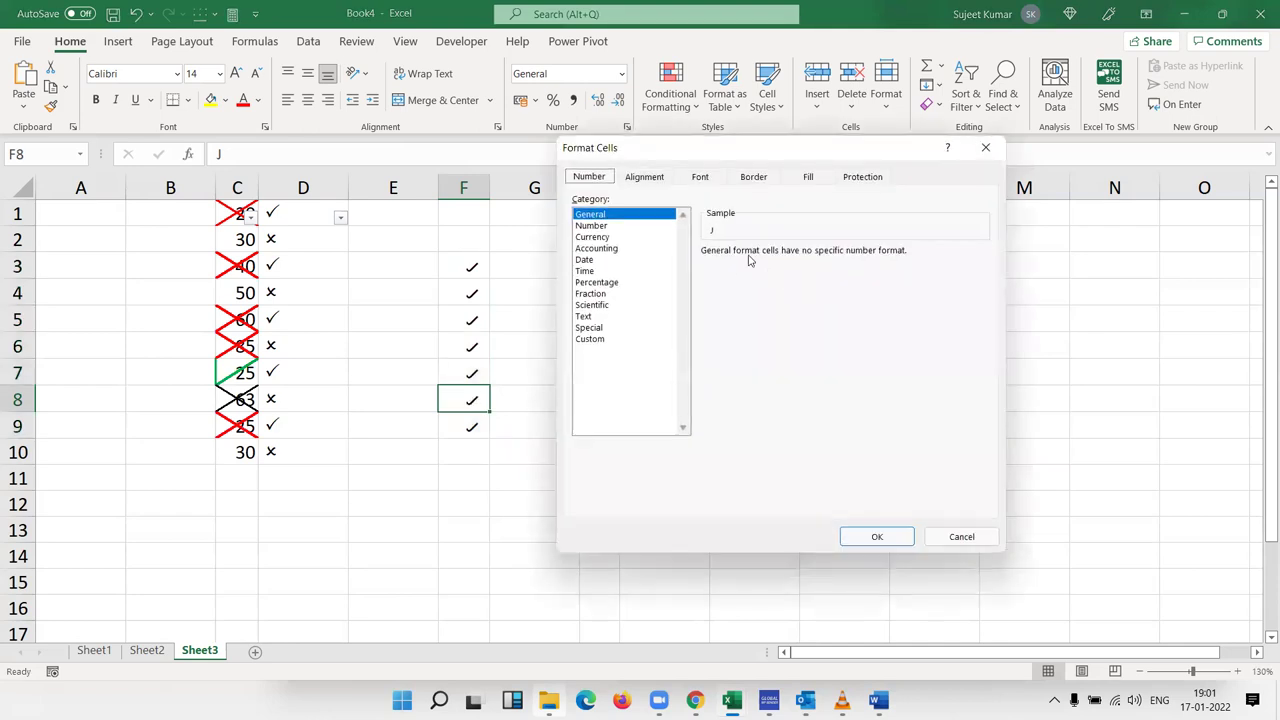
click(645, 177)
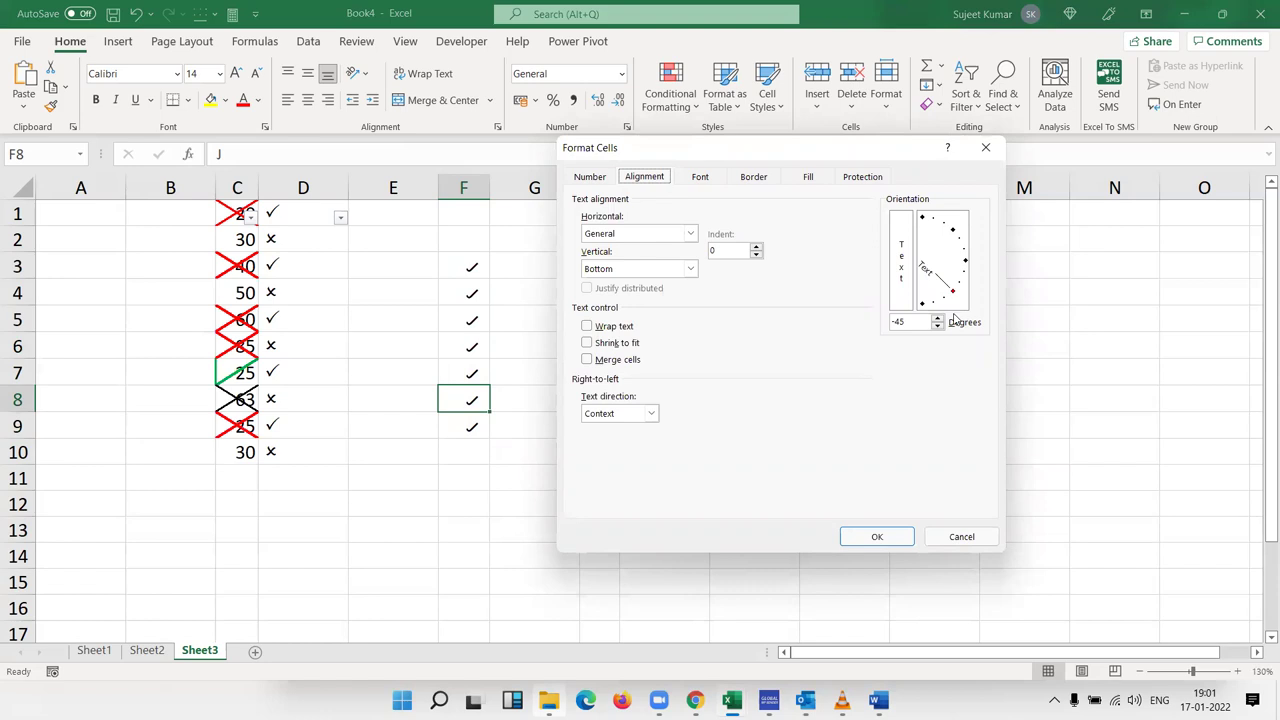
key(Escape)
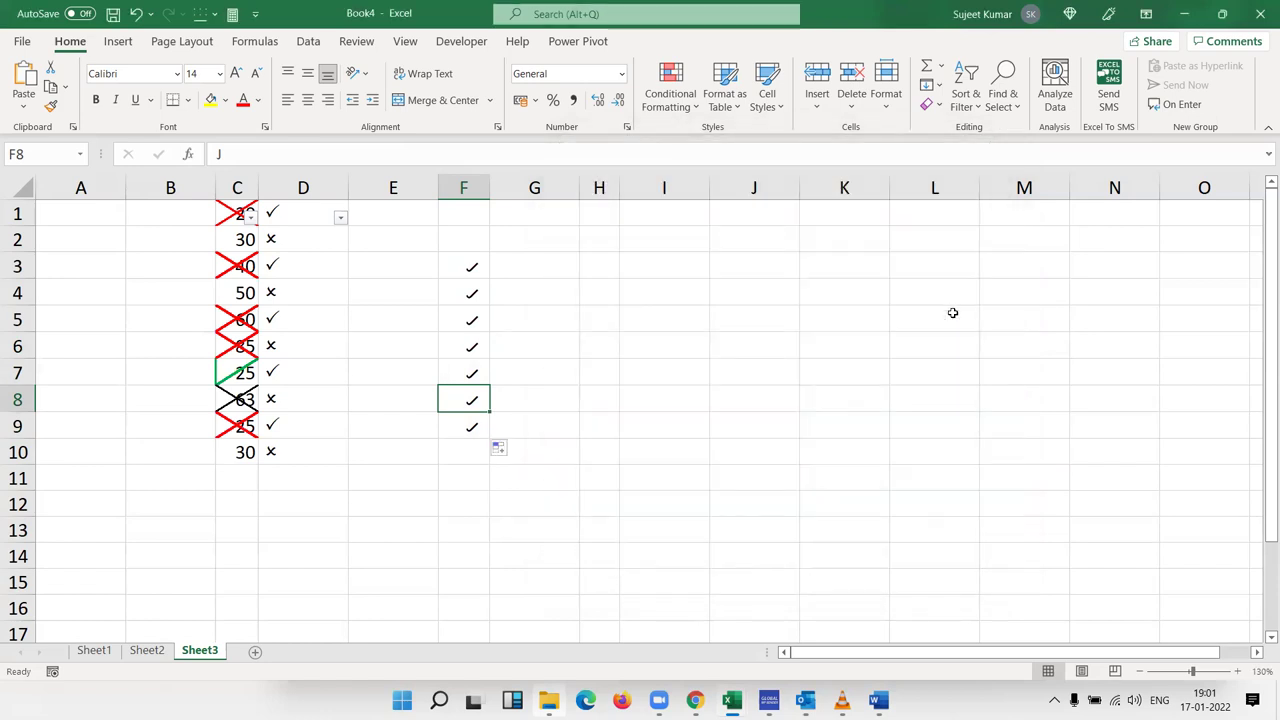
click(463, 401)
text(k)
key(Down)
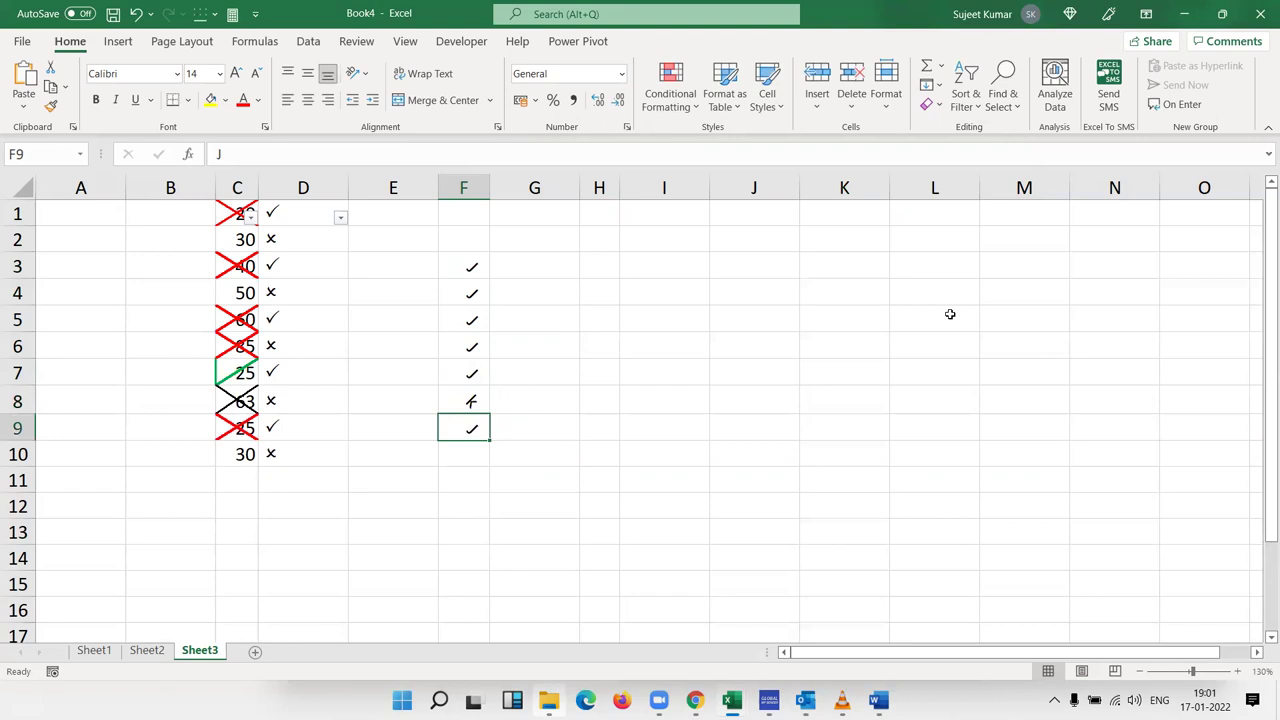
key(ctrl+z)
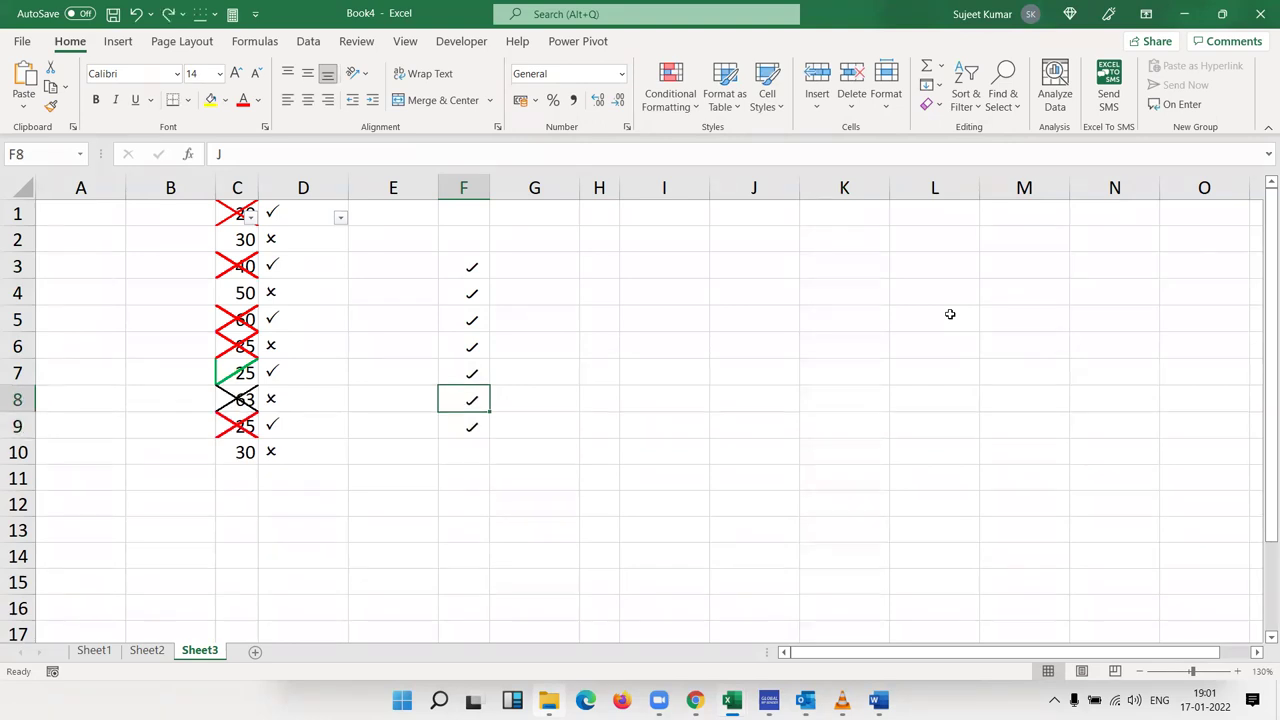
On a new sheet, enter the Name header in A5 and fill names down to row 17
click(256, 651)
key(Down)
key(Down)
key(Down)
key(Down)
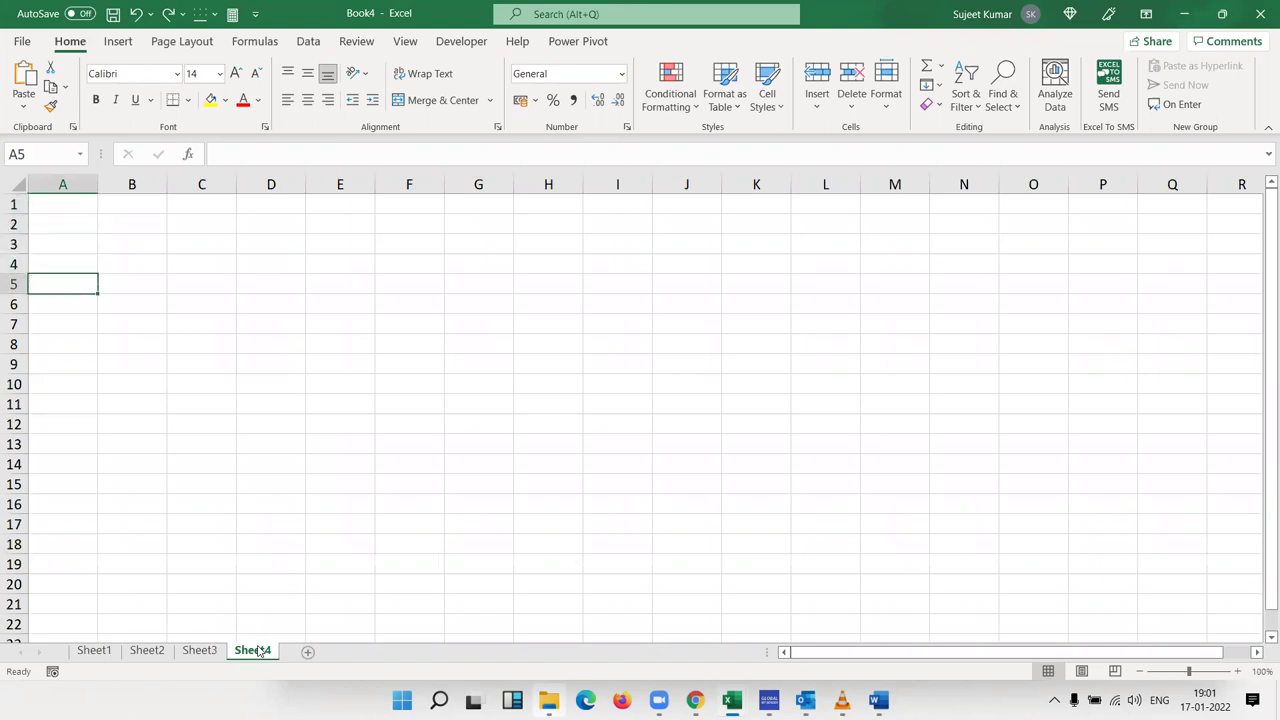
text(Name\)
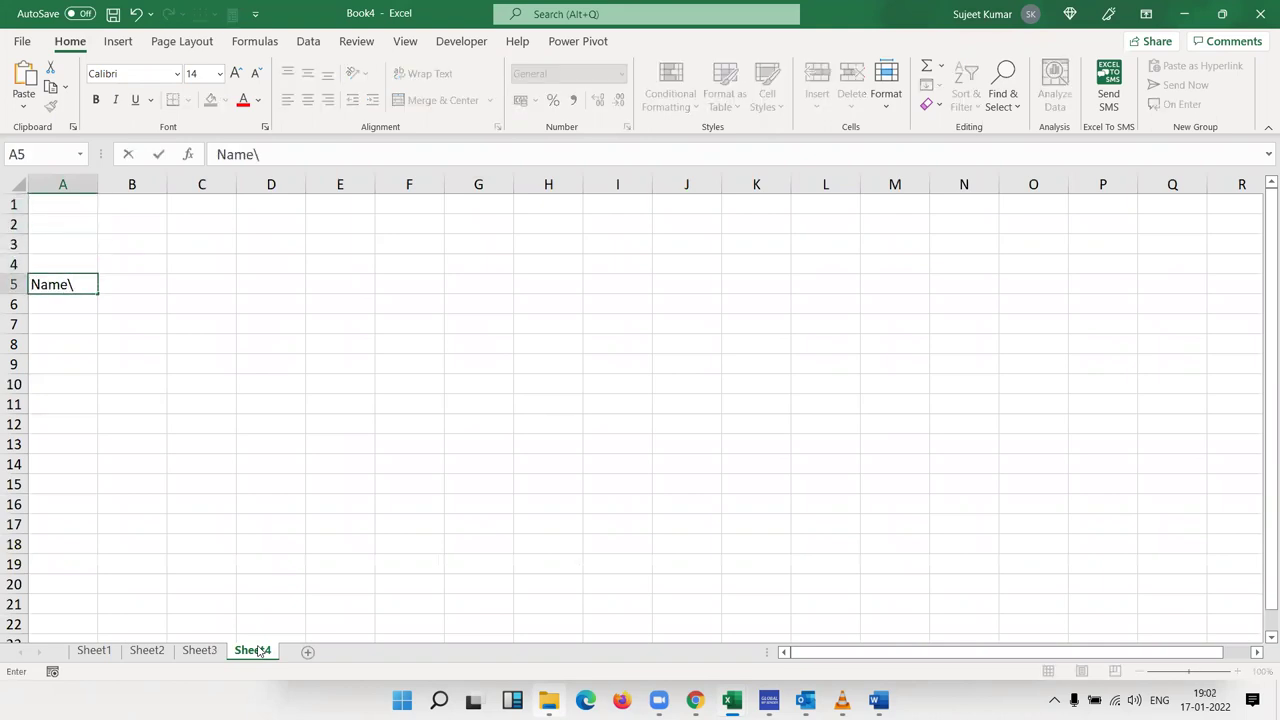
key(BackSpace)
key(Return)
text(Puja)
click(72, 368)
click(78, 308)
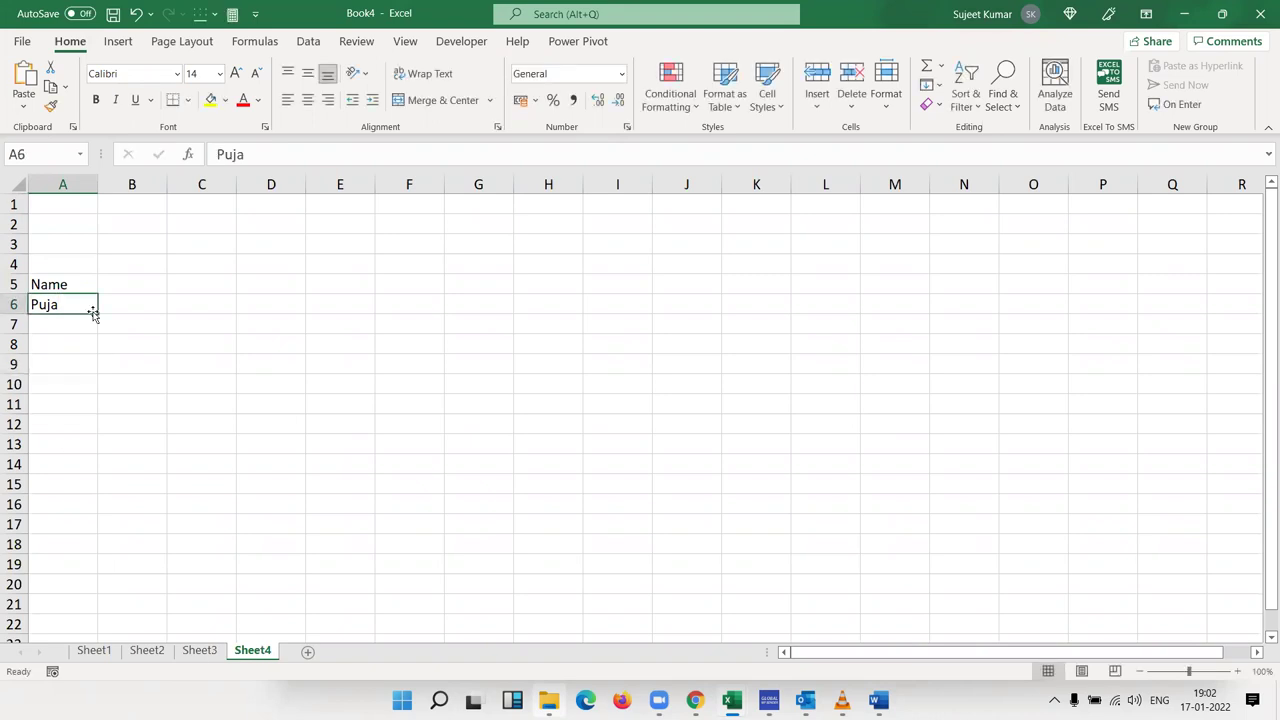
drag(95, 312, 60, 532)
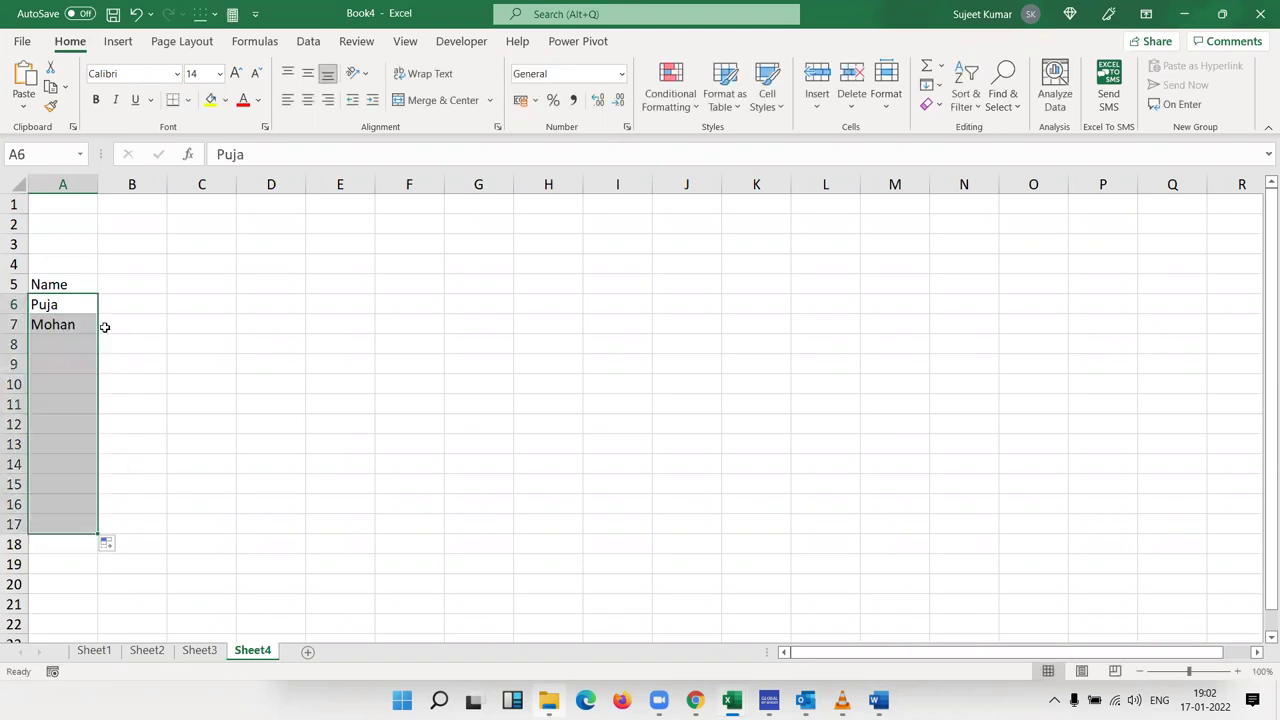
Enter 1/1 in B5 with the year shown and fill consecutive dates across row 5
click(124, 286)
text(1/1)
key(Return)
click(122, 286)
key(ctrl+shift+3)
drag(167, 290, 1240, 300)
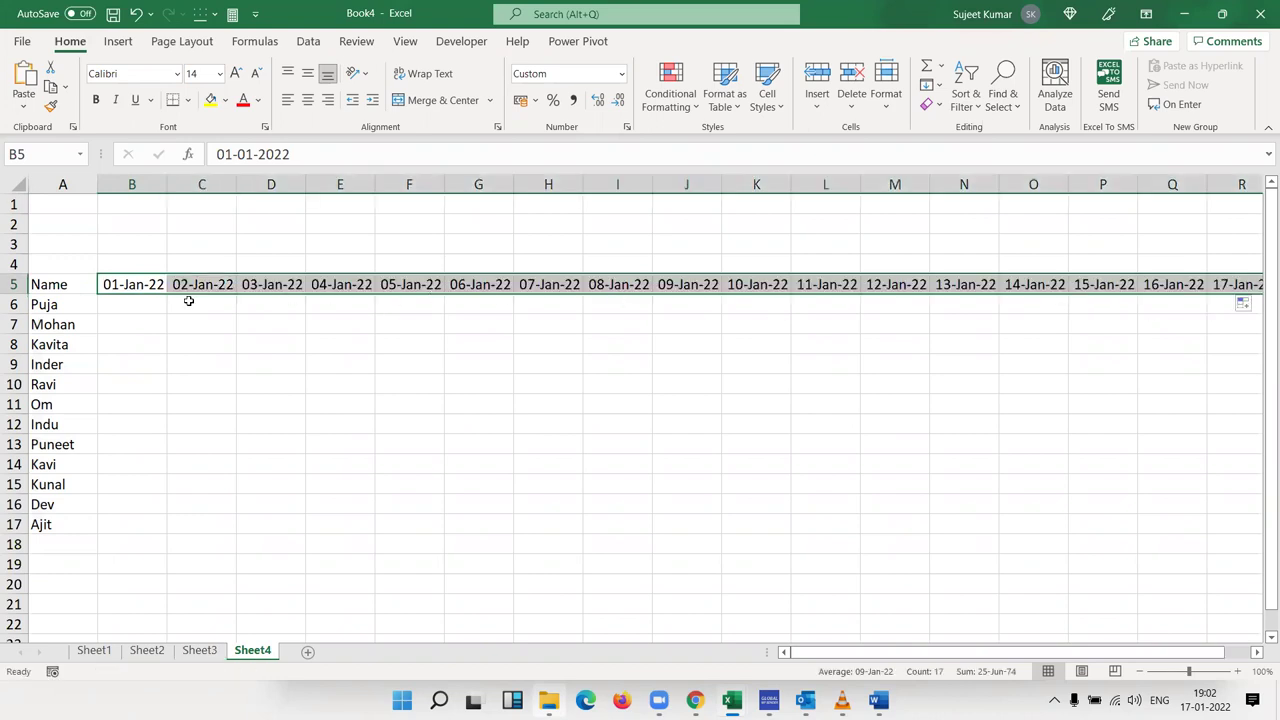
Enter p in B6 and clear the extra February dates in columns AG to AN
click(158, 304)
text(p)
key(Return)
key(Up)
key(Up)
key(ctrl+Right)
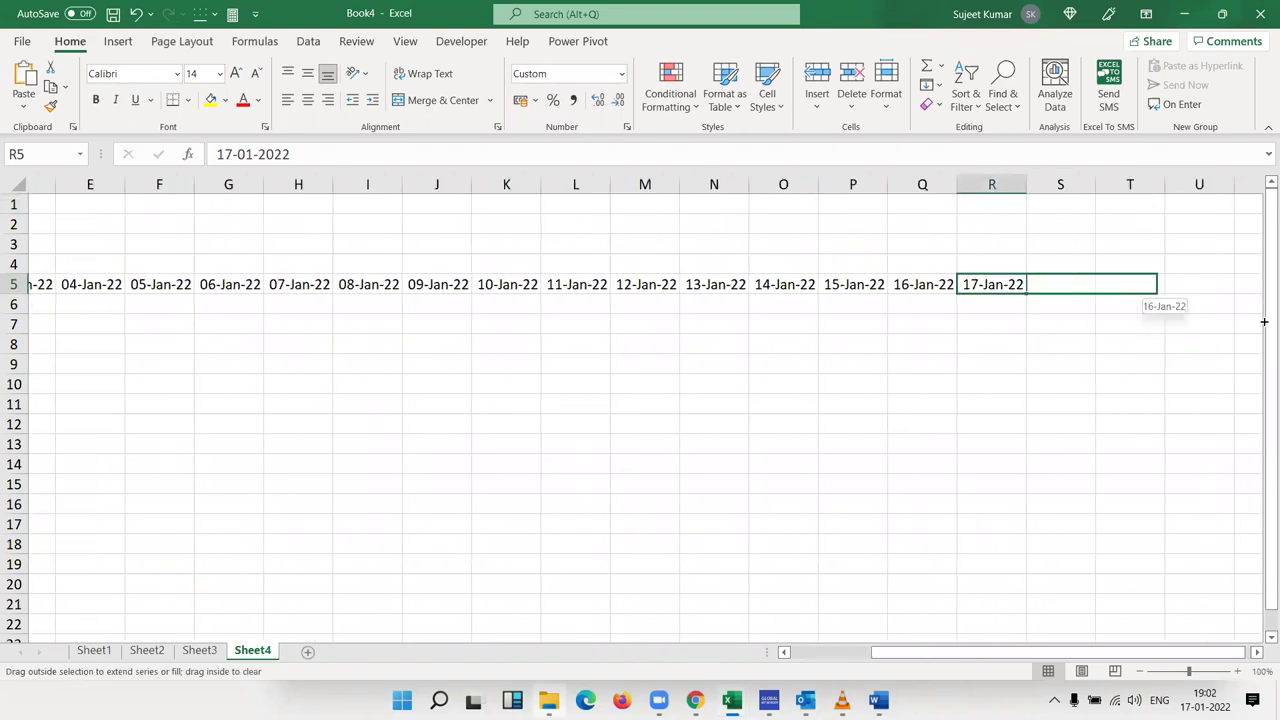
drag(1264, 305, 1249, 312)
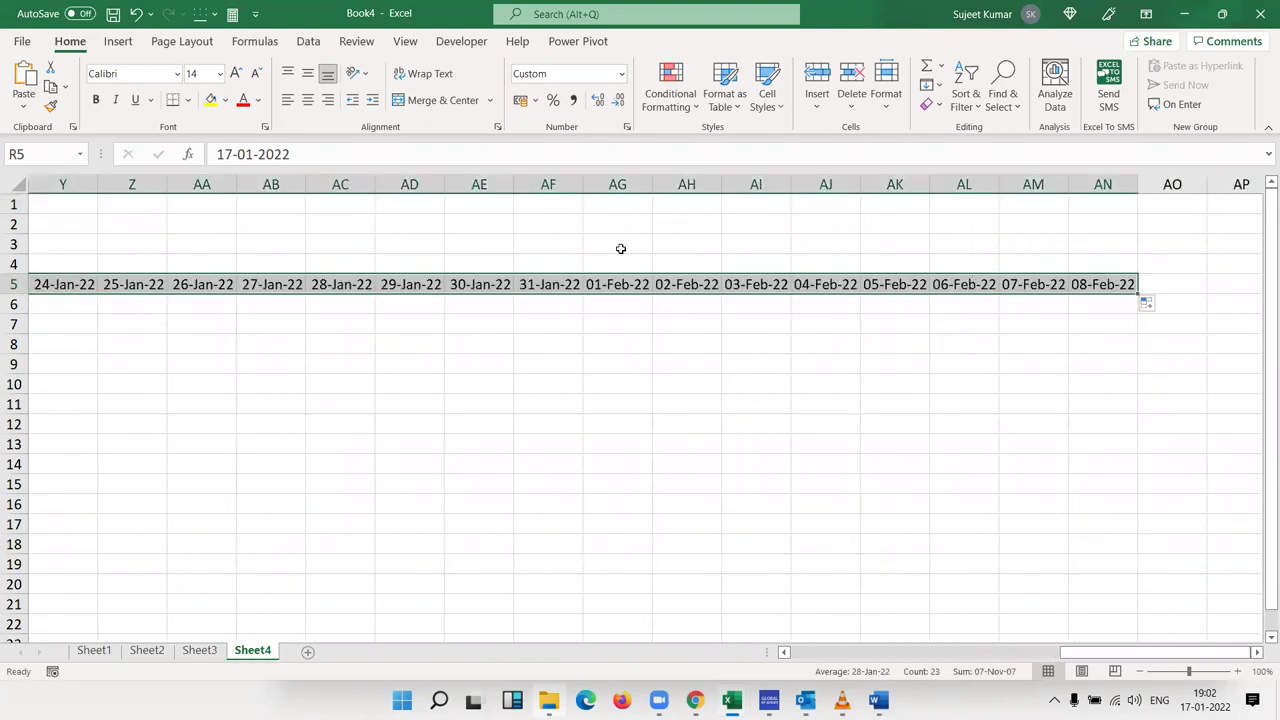
drag(617, 184, 1095, 259)
key(Delete)
key(ctrl+Home)
key(Down)
key(Down)
key(Down)
key(Down)
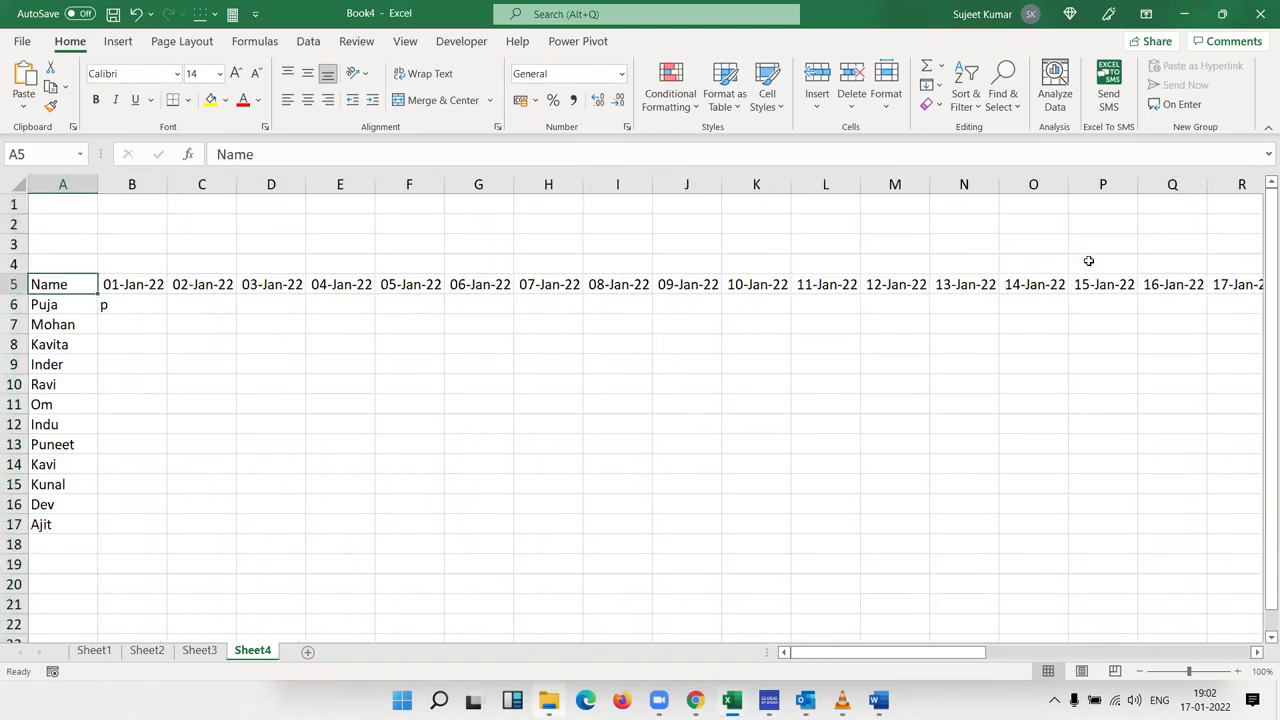
Fill p into every attendance cell from B6 to AF17 at once with Ctrl+Enter
key(ctrl+shift+Right)
key(ctrl+shift+Down)
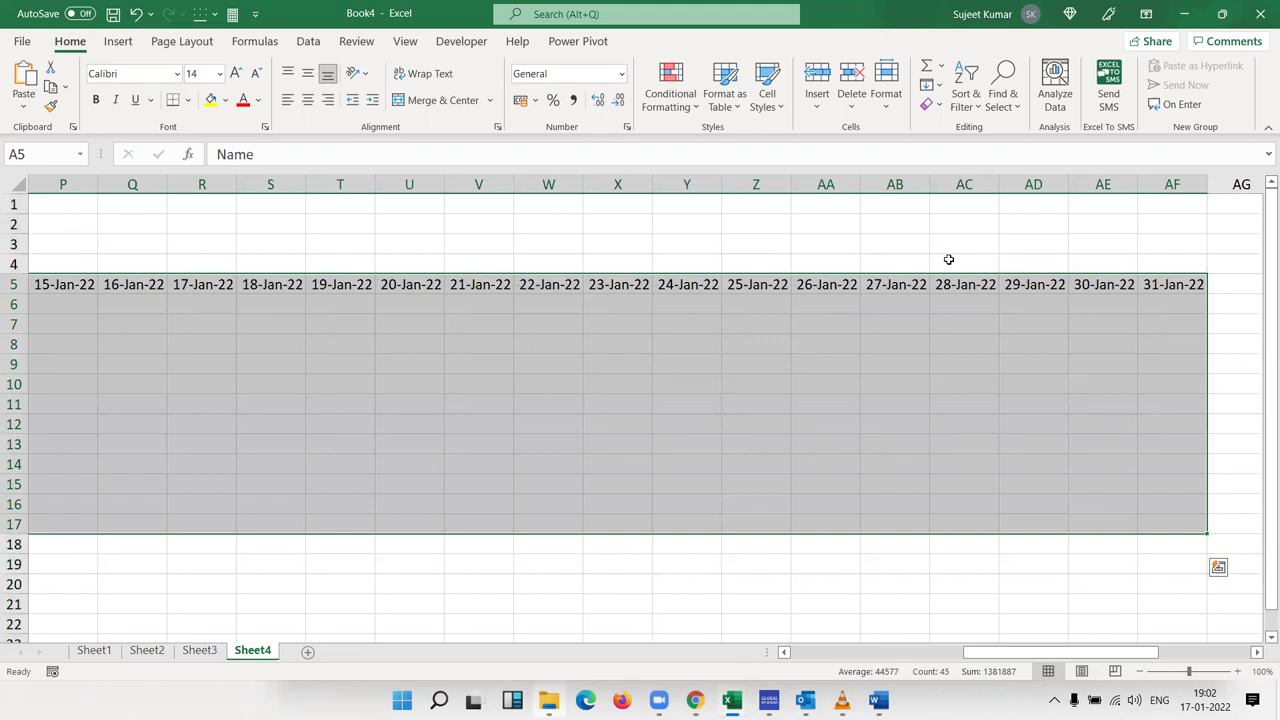
drag(1165, 310, 35, 305)
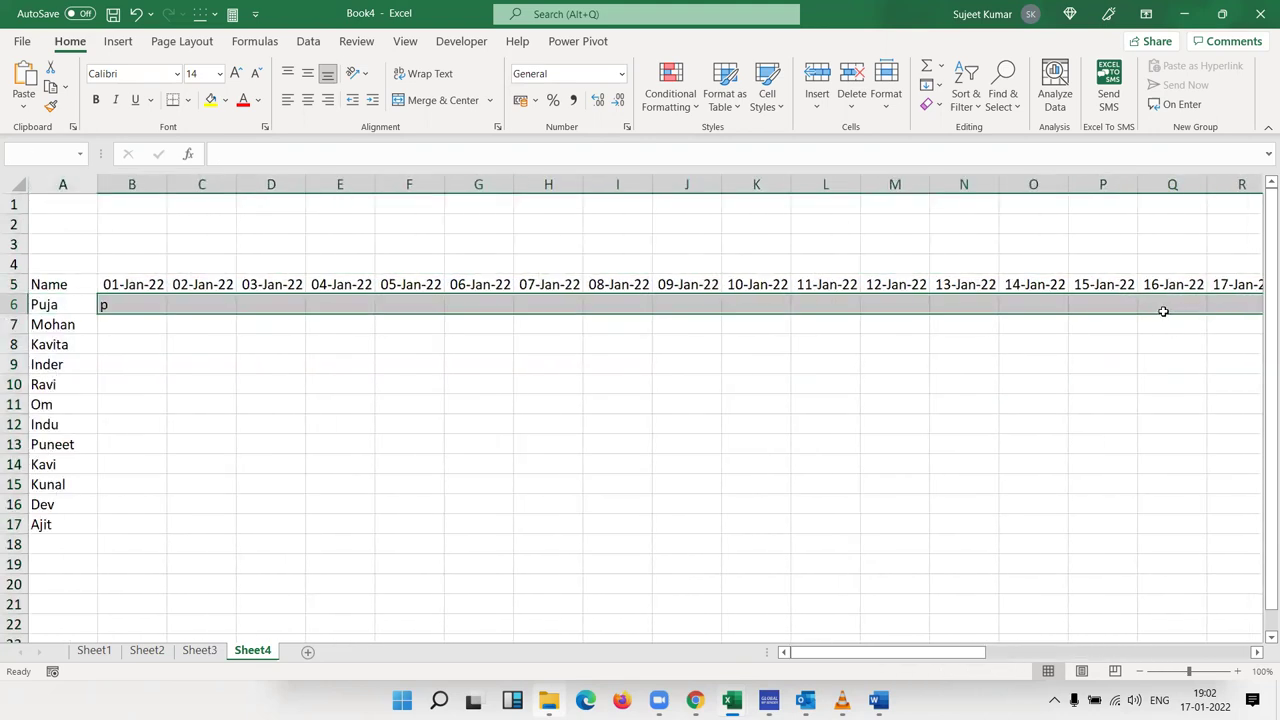
key(shift+Down)
key(shift+Down)
key(shift+Down)
key(shift+Down)
key(shift+Down)
key(shift+Down)
key(shift+Down)
key(shift+Down)
key(shift+Down)
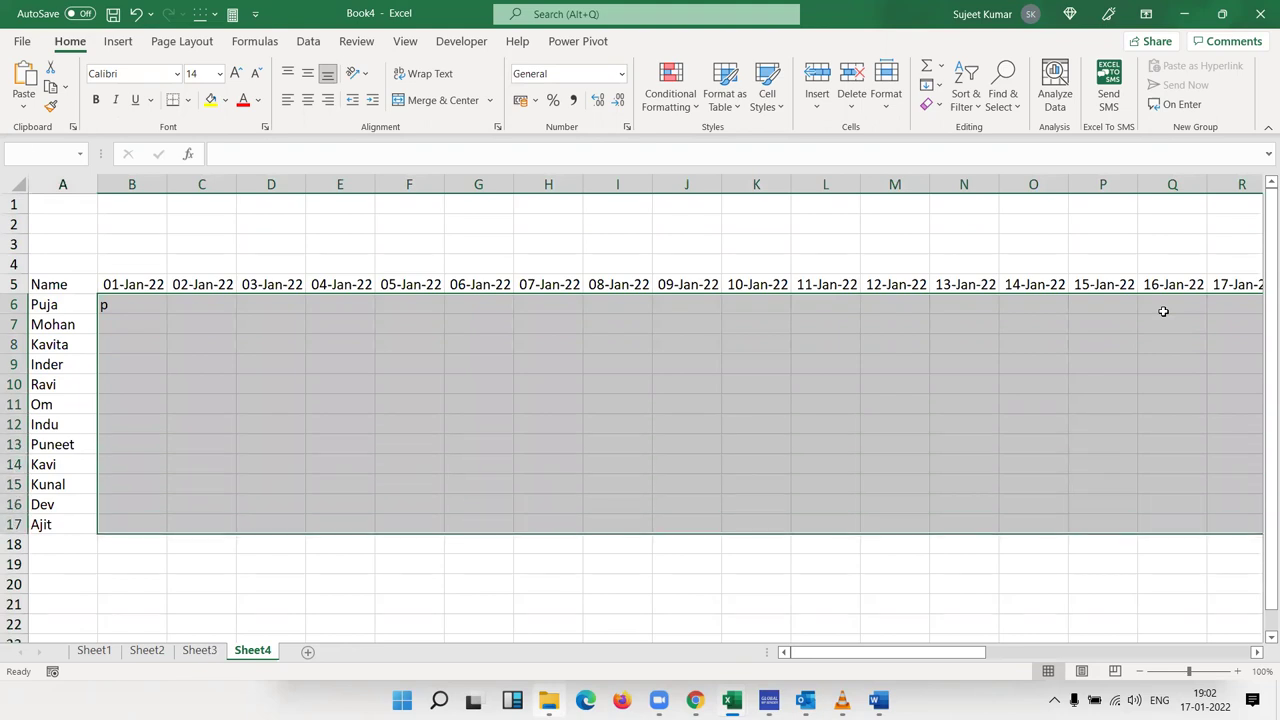
key(ctrl+Return)
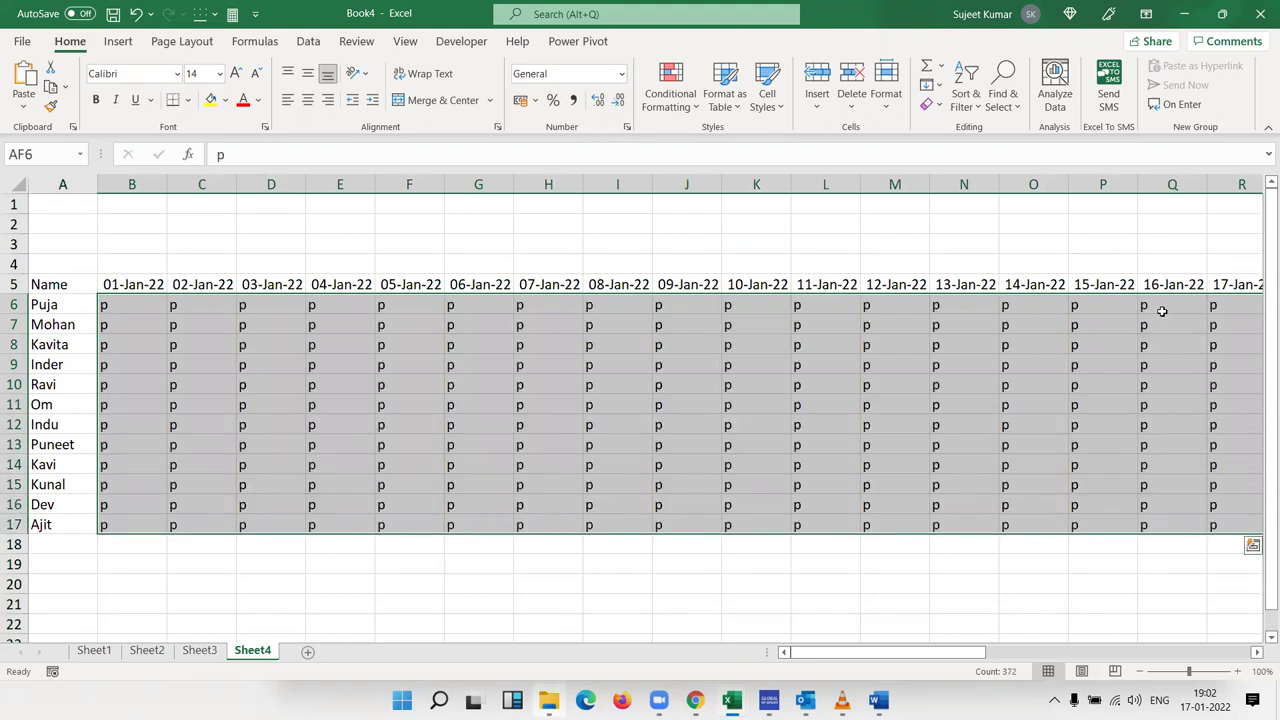
Apply All Borders to the whole attendance table A5:AF17
key(Up)
key(Left)
key(ctrl+Left)
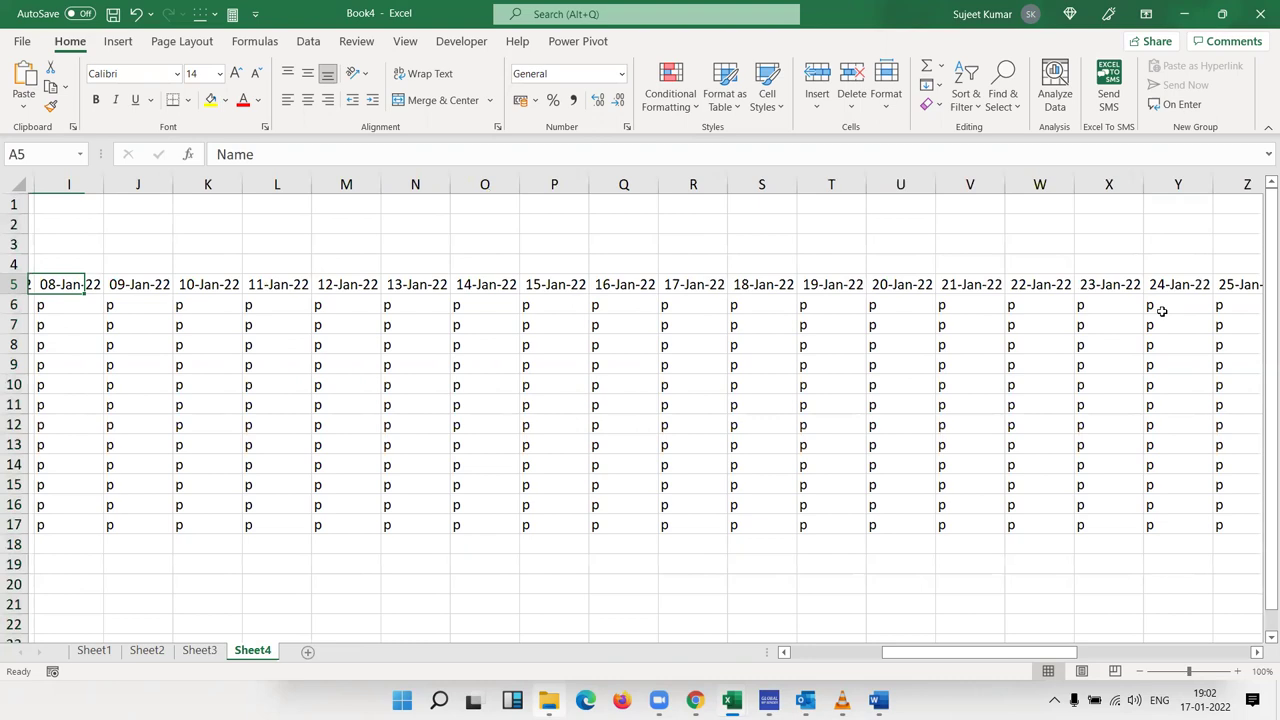
key(ctrl+shift+End)
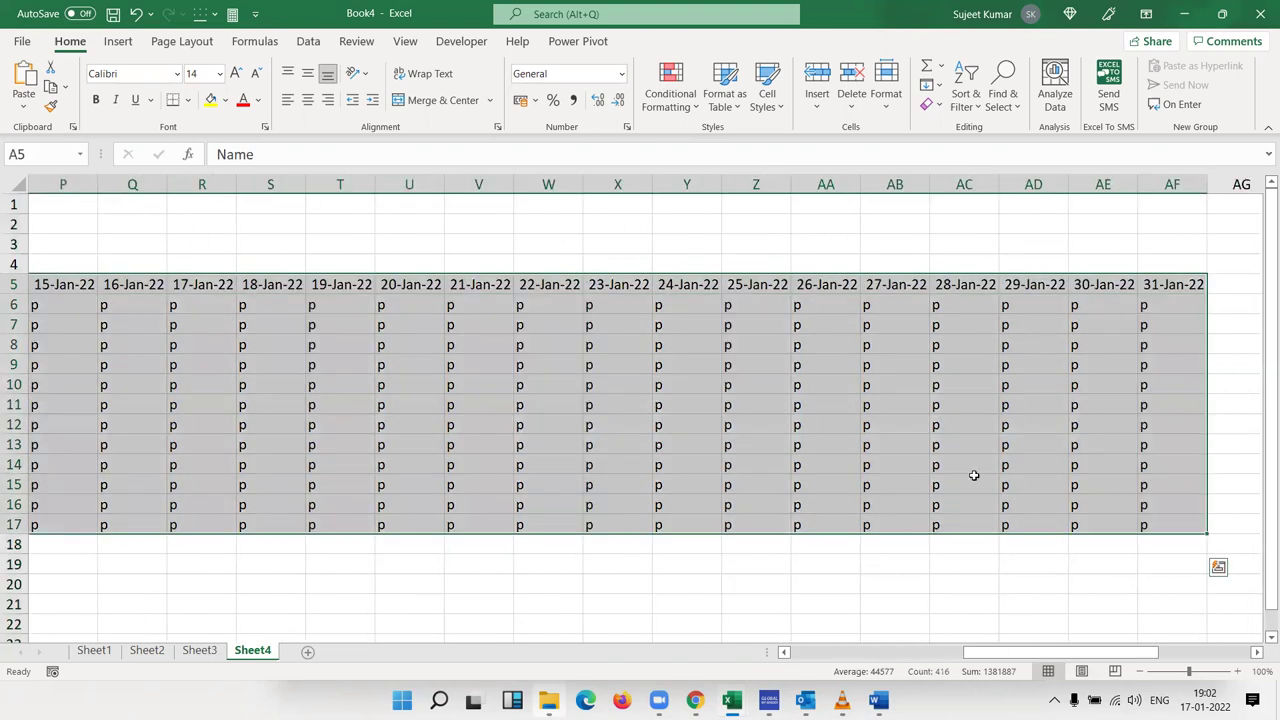
click(562, 389)
key(ctrl+Left)
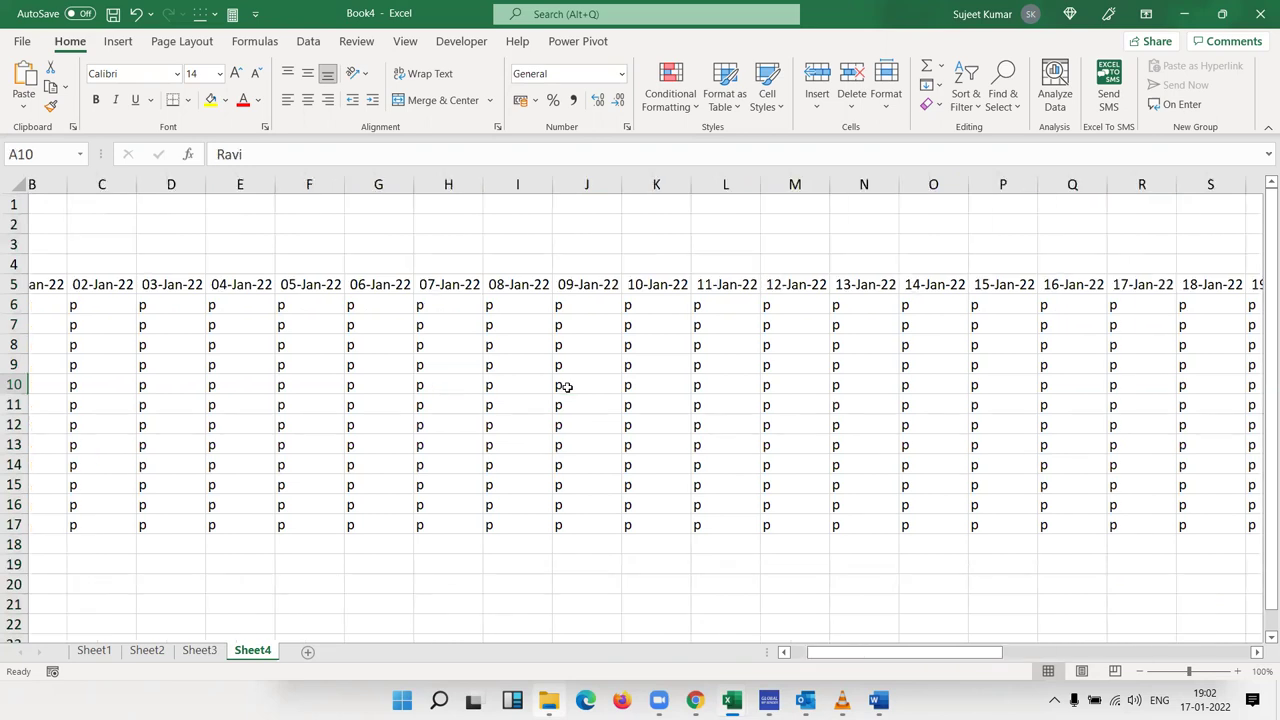
key(ctrl+Up)
key(ctrl+shift+Right)
key(ctrl+shift+Down)
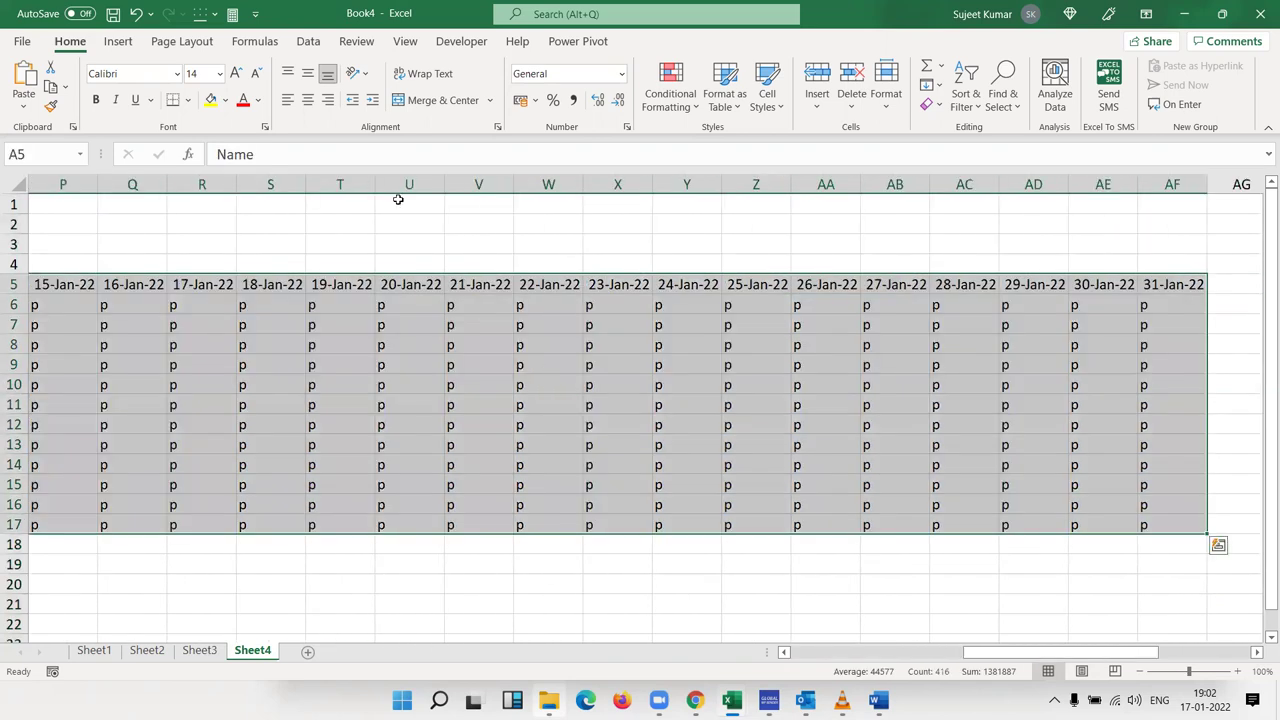
click(189, 101)
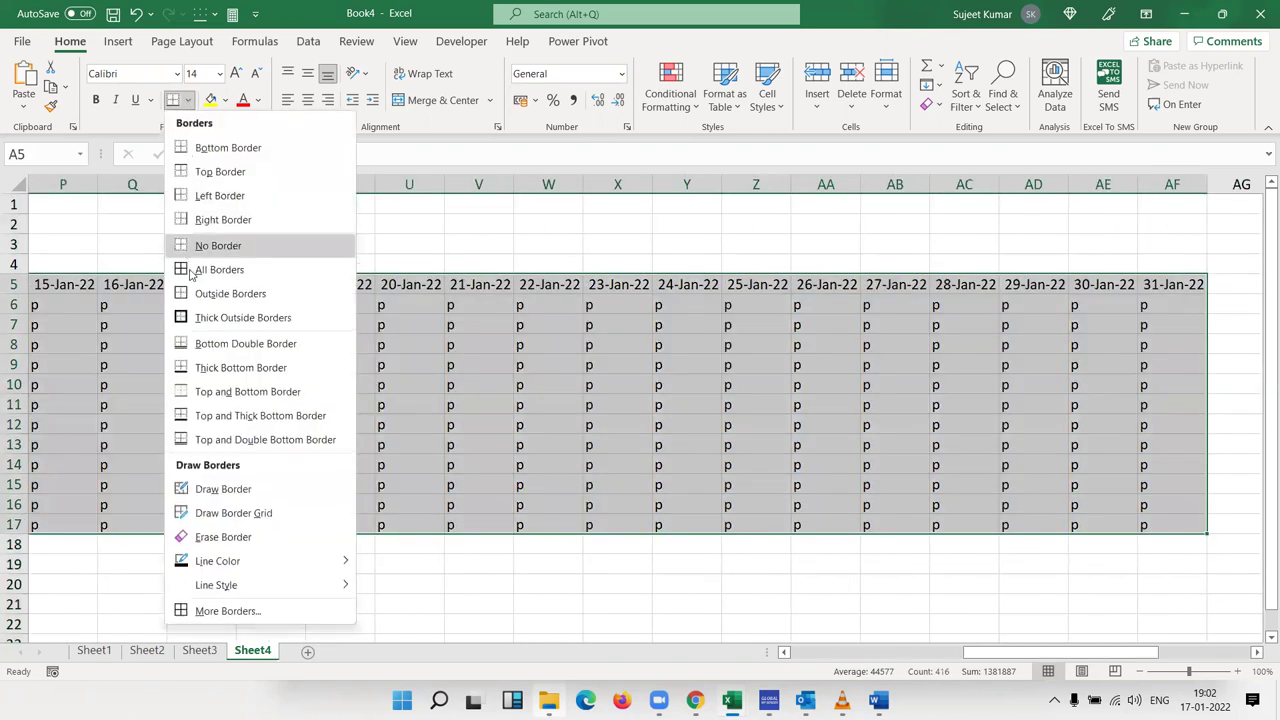
click(200, 266)
click(133, 348)
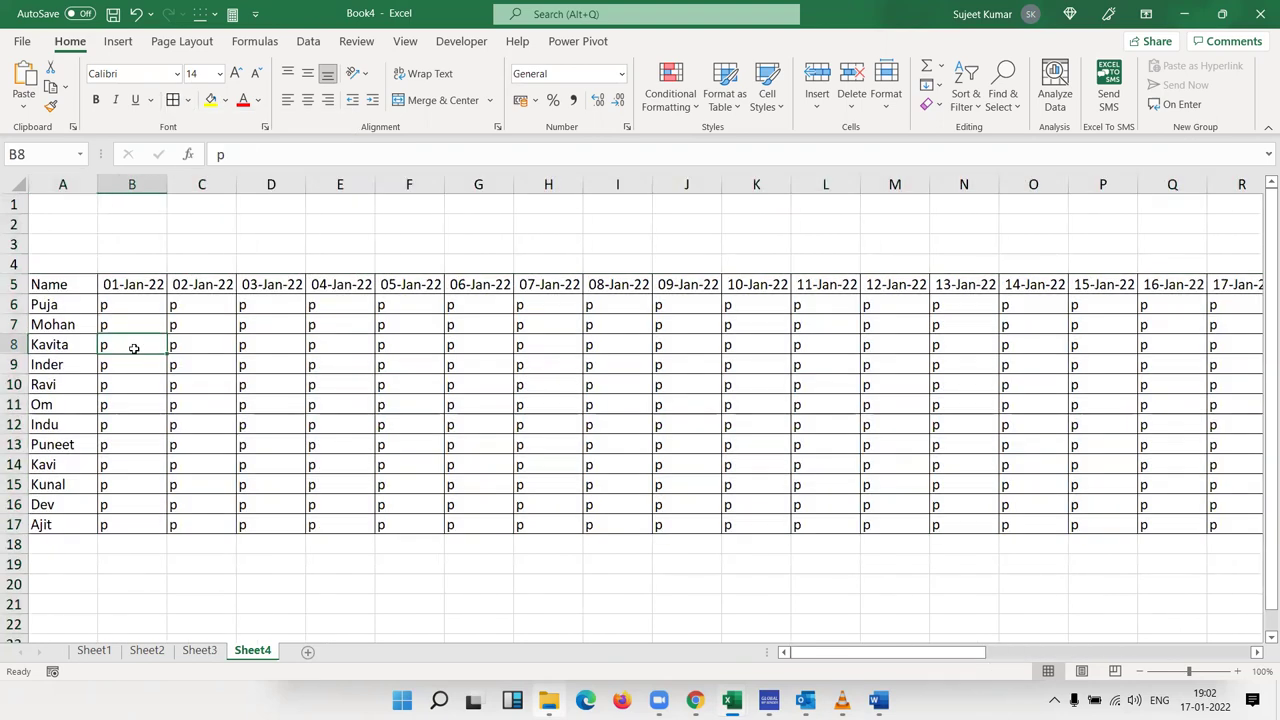
In print settings, choose A4 paper, Narrow margins and Landscape orientation
key(ctrl+p)
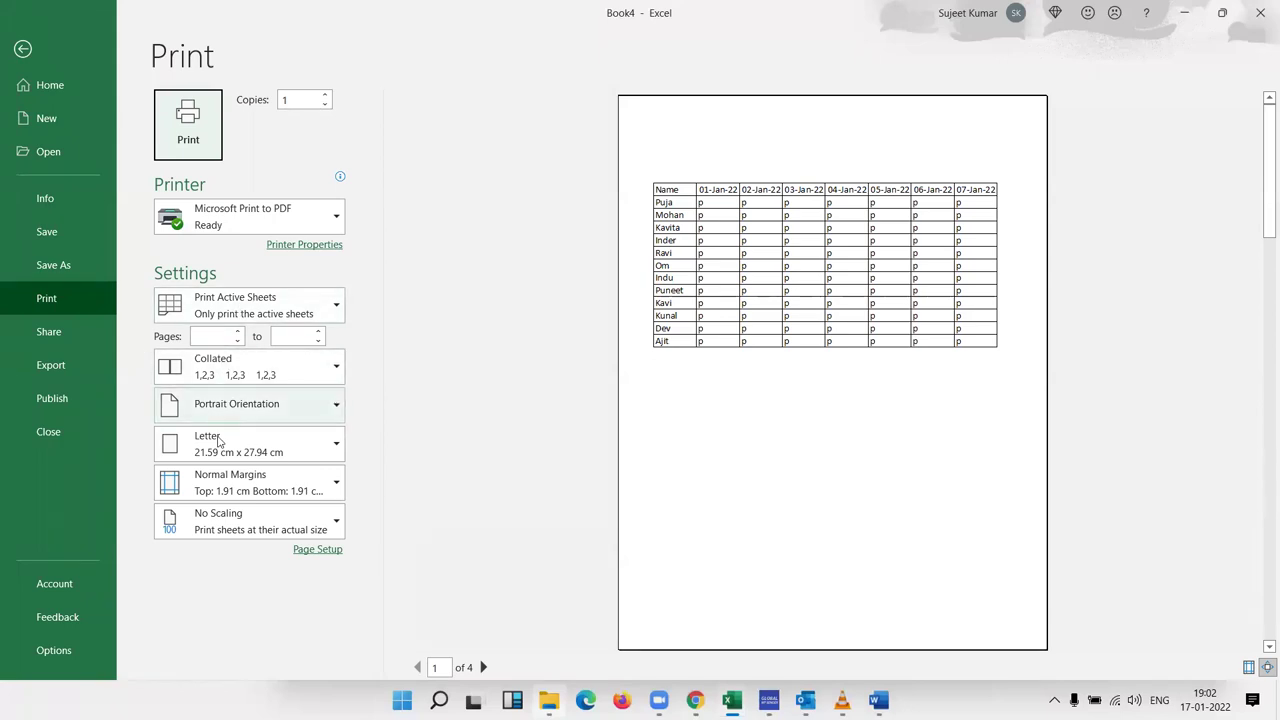
click(220, 458)
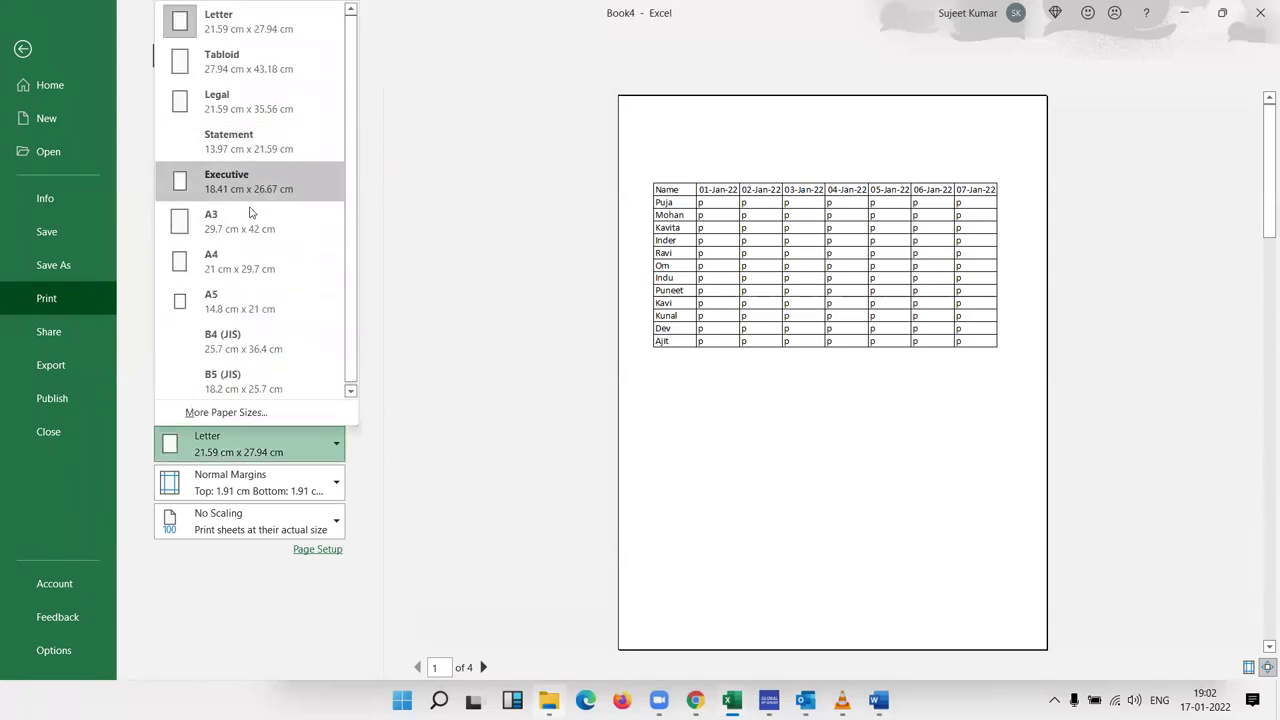
click(248, 262)
click(245, 497)
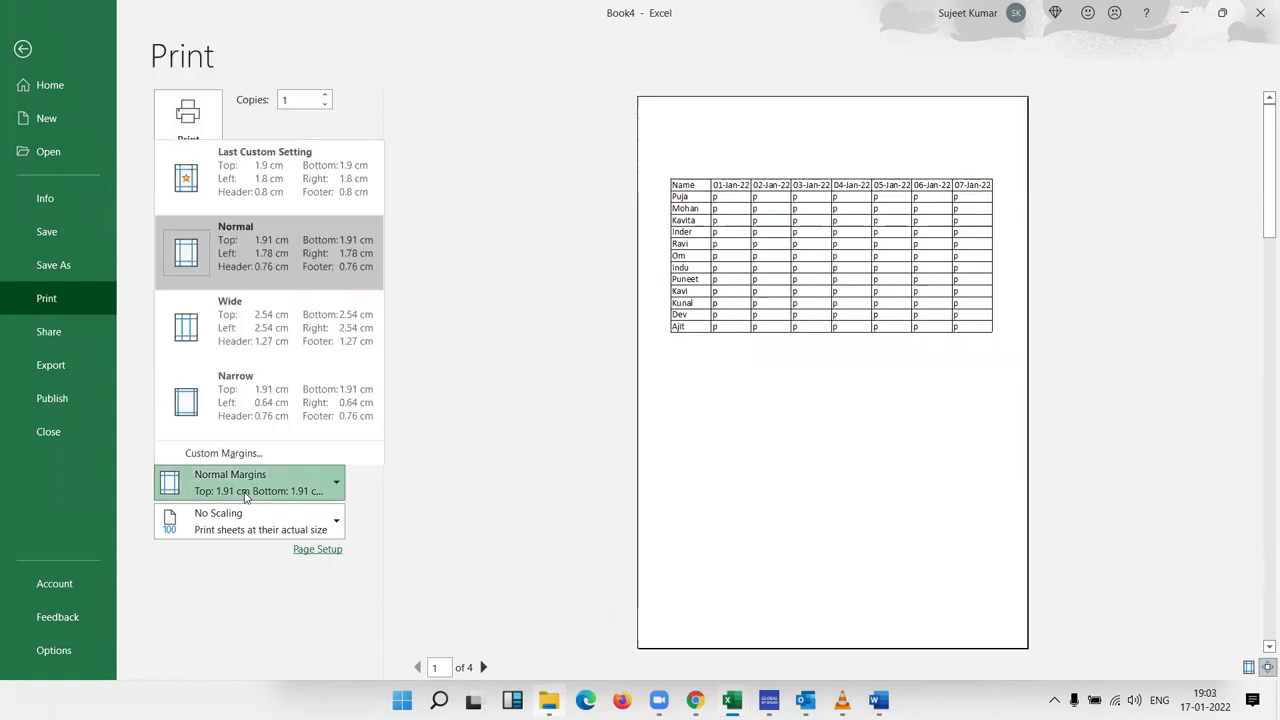
click(228, 415)
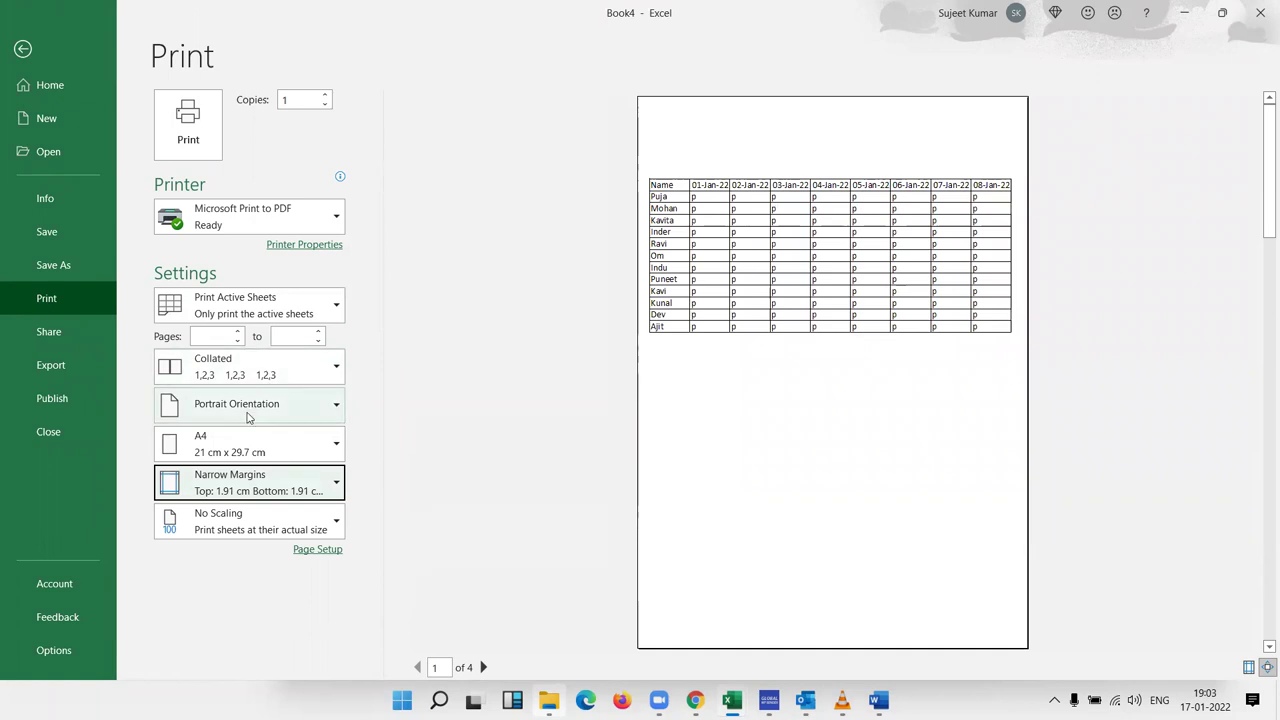
click(248, 418)
click(240, 478)
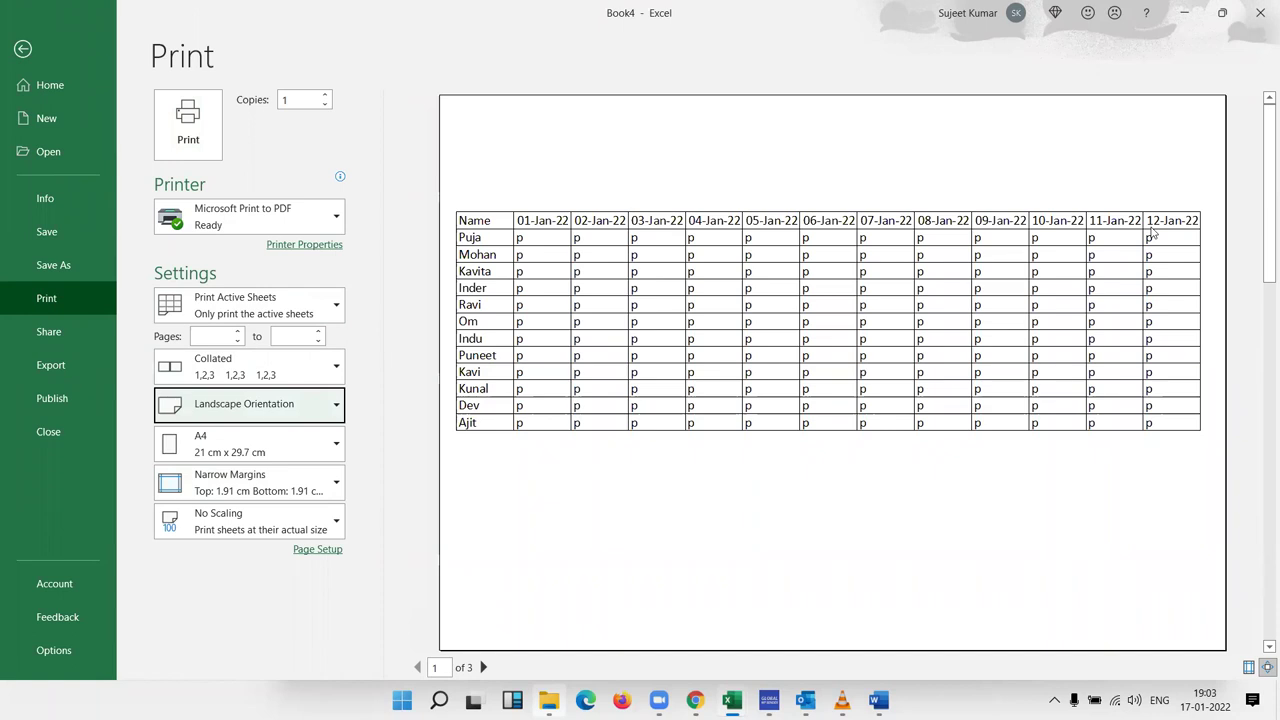
Rotate the header row A5:AF5 so the Name and date text reads upward
click(55, 43)
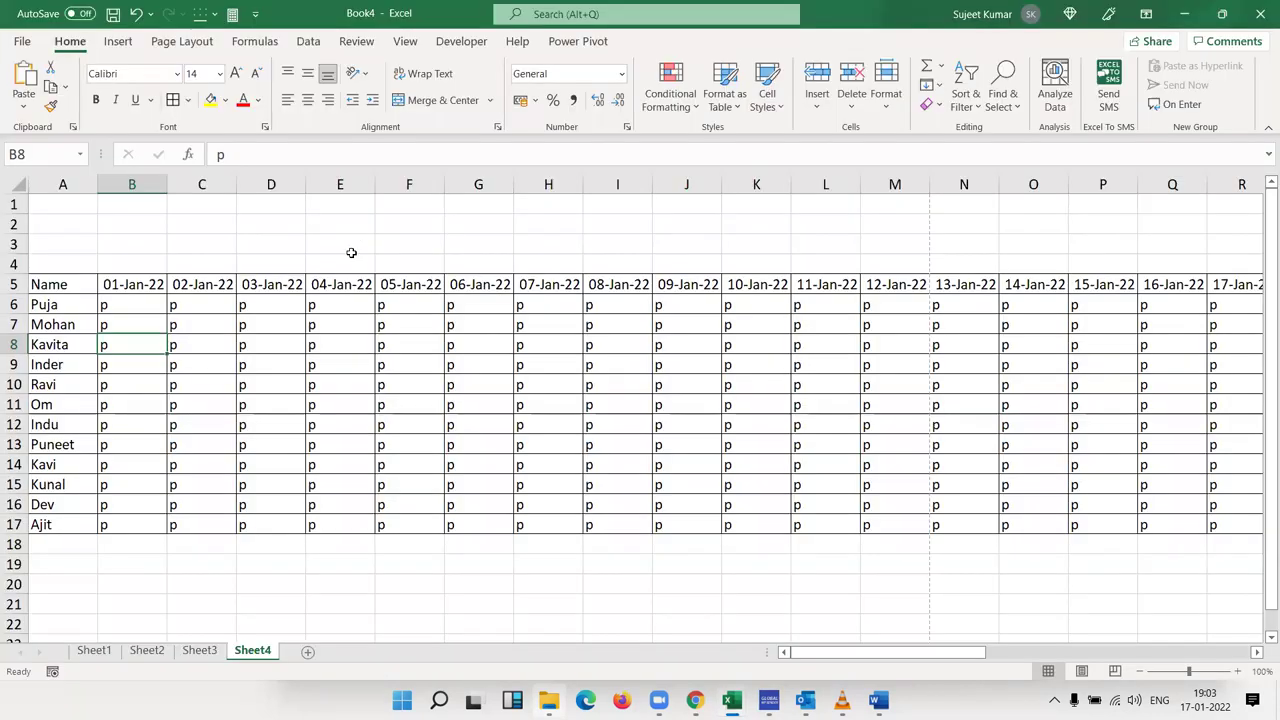
click(214, 344)
drag(137, 306, 439, 465)
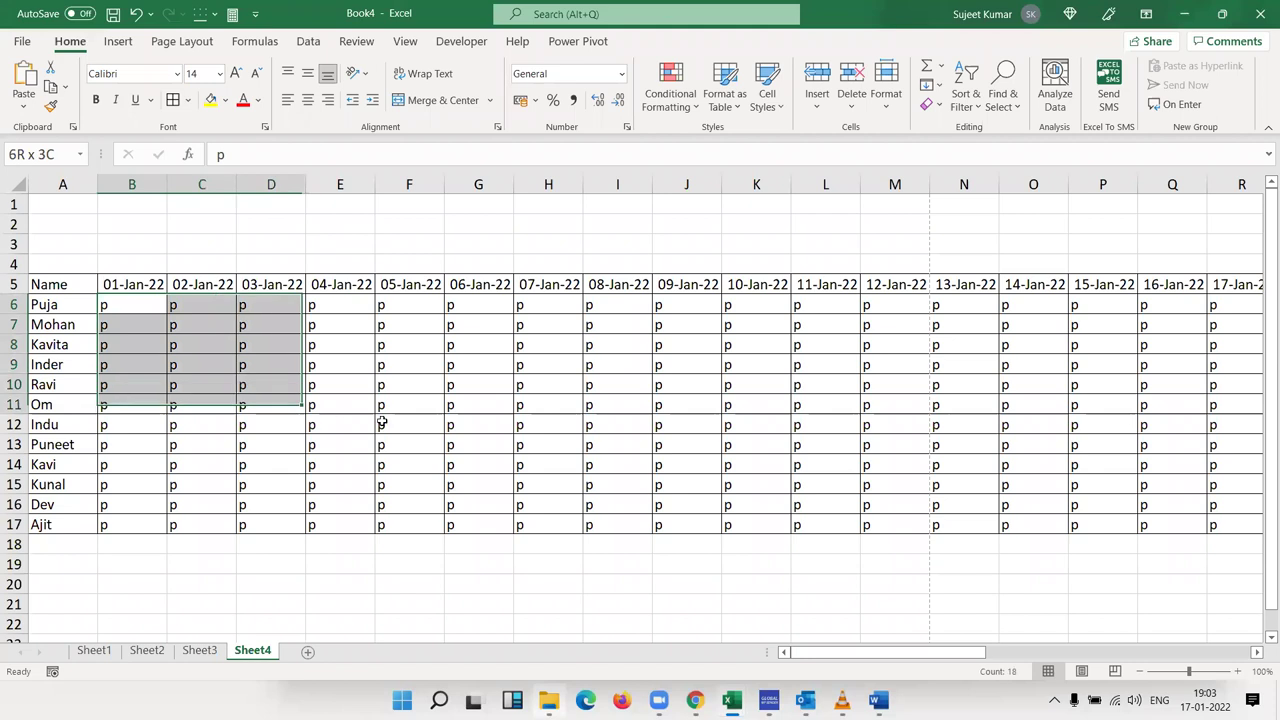
drag(90, 284, 337, 297)
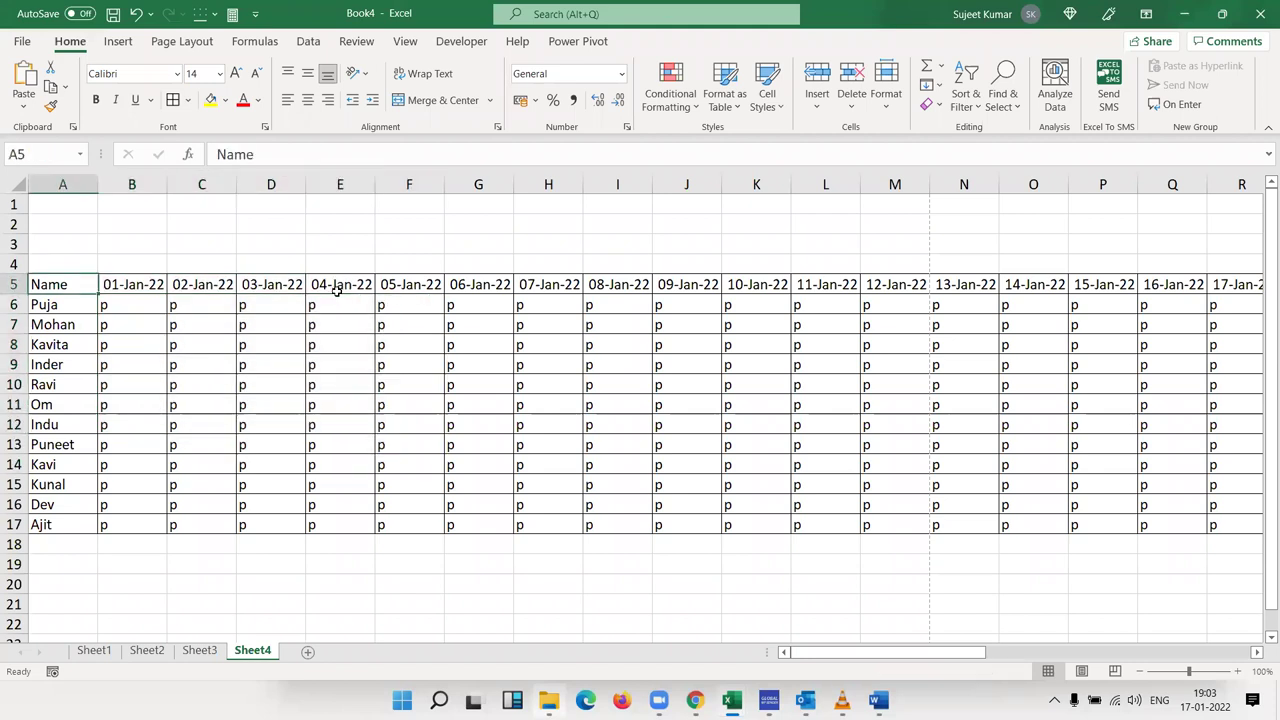
key(ctrl+shift+Right)
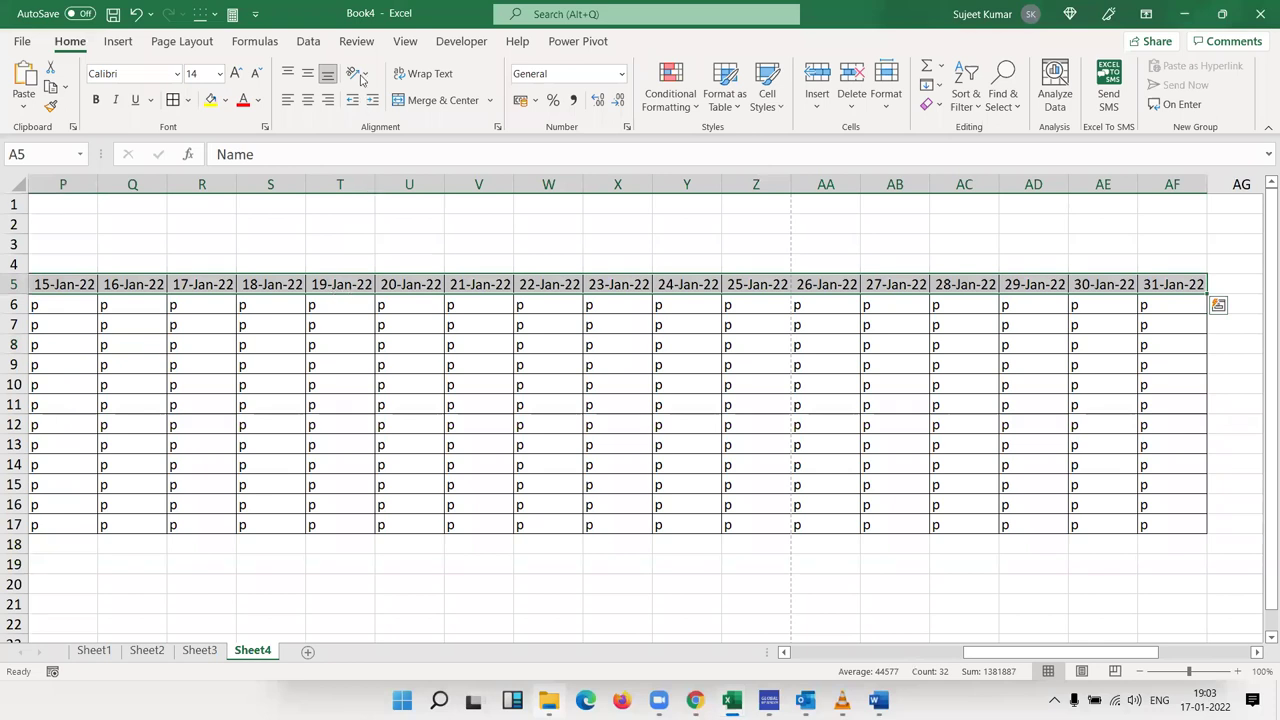
click(360, 75)
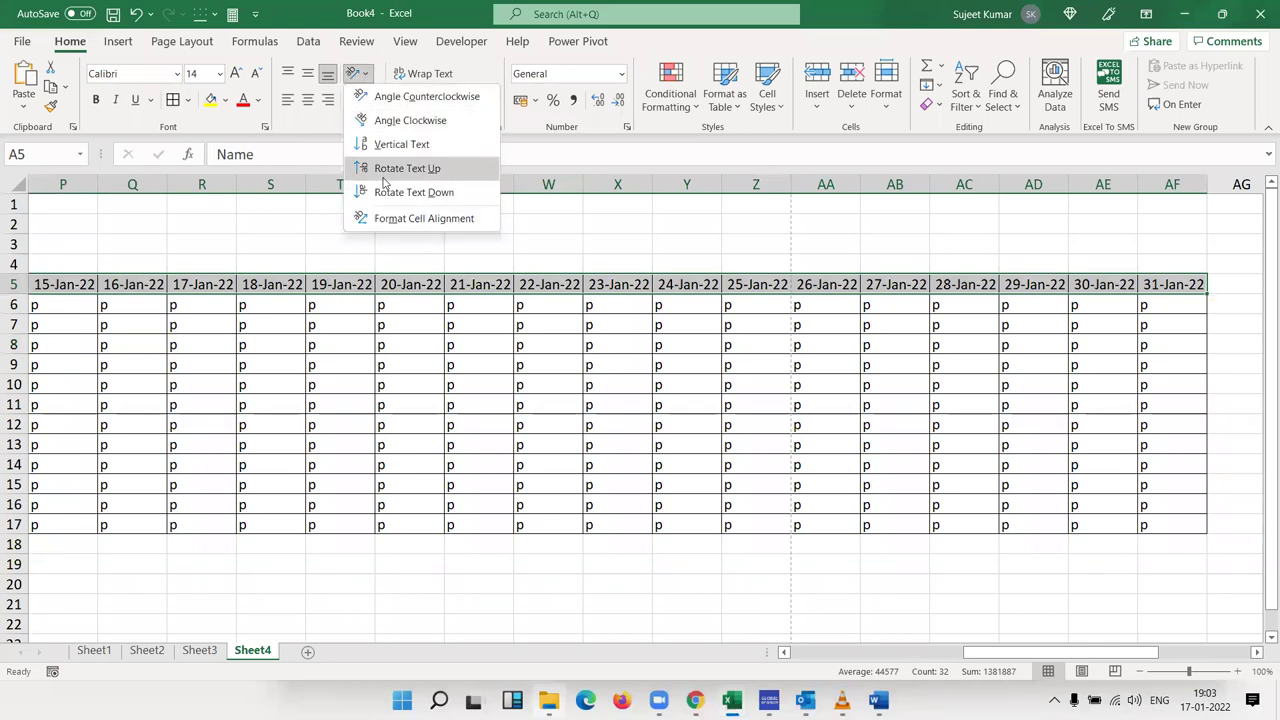
click(384, 177)
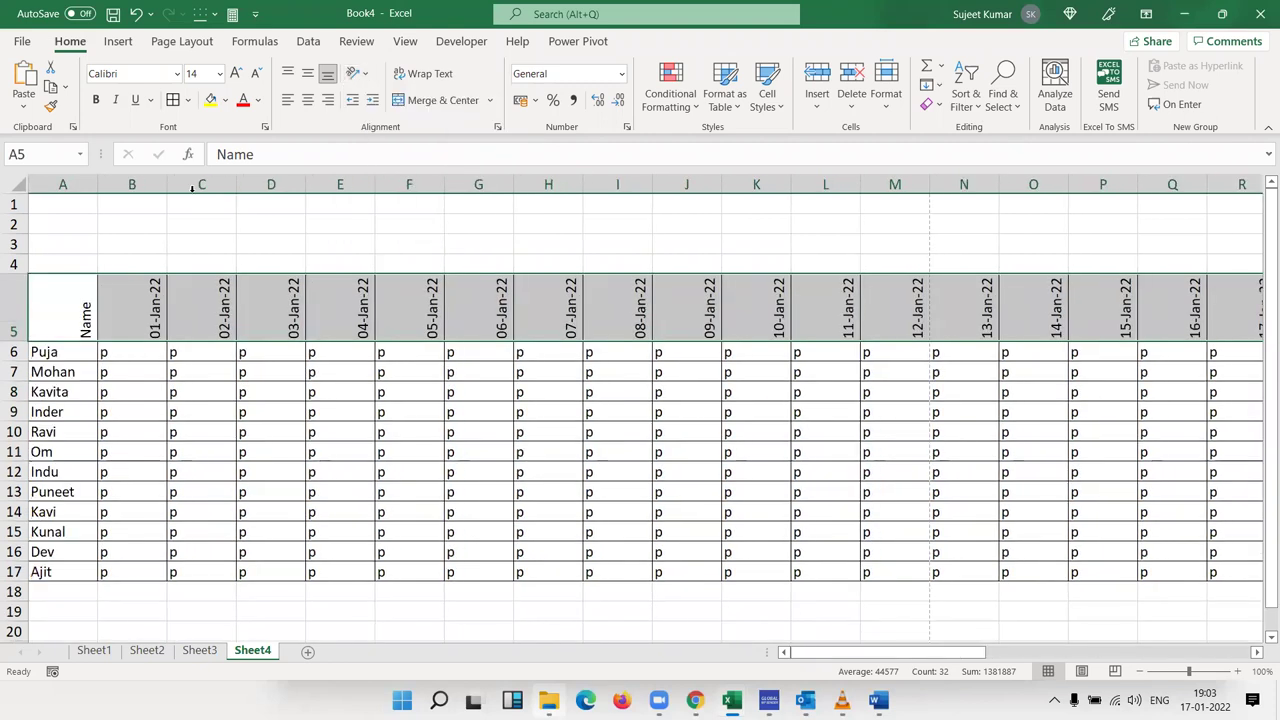
click(132, 222)
Select the whole sheet and autofit every column width to its content
click(17, 186)
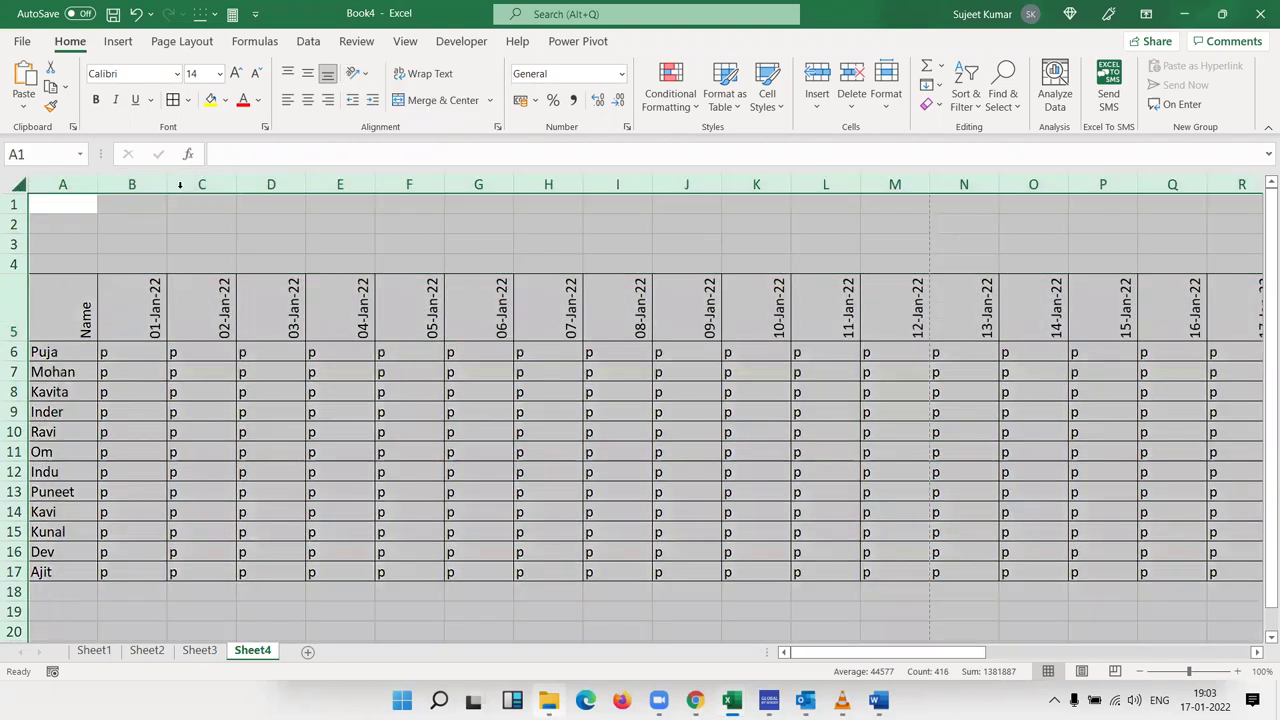
double_click(235, 185)
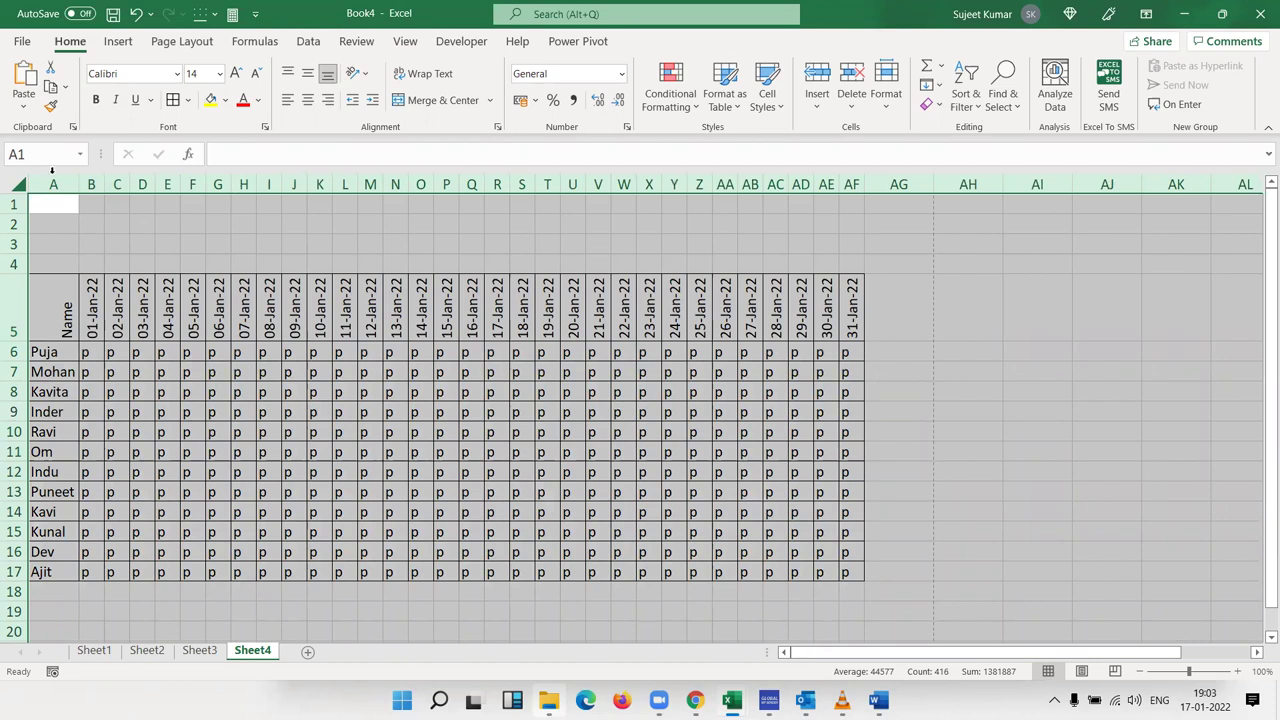
click(305, 448)
key(ctrl+p)
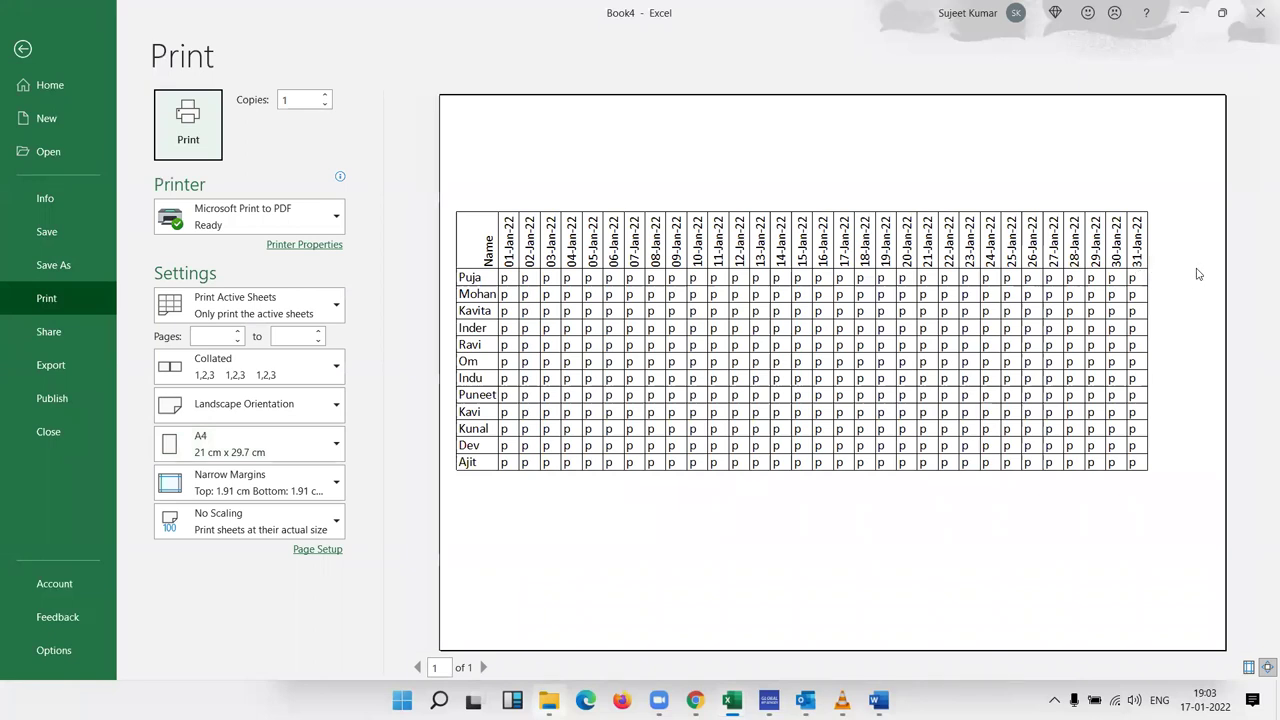
click(22, 48)
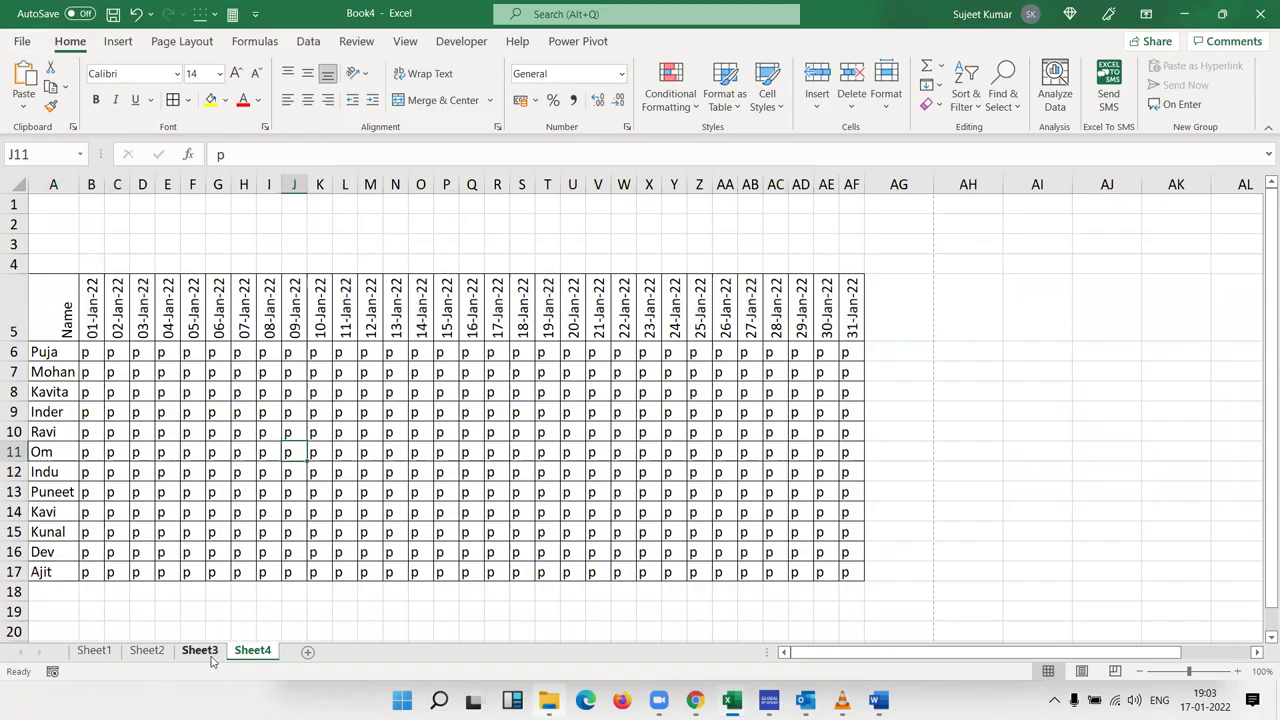
On Sheet2, merge the empty block C15:K20 into one cell, then unmerge it
click(199, 650)
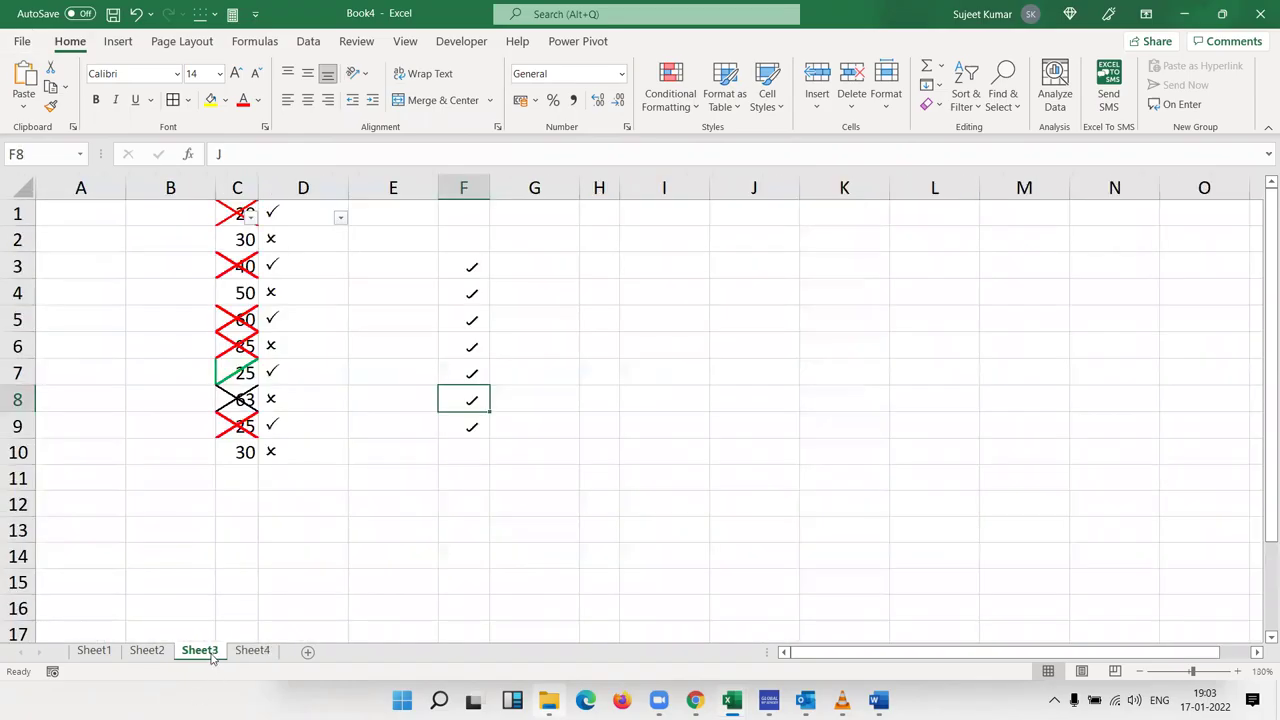
click(669, 416)
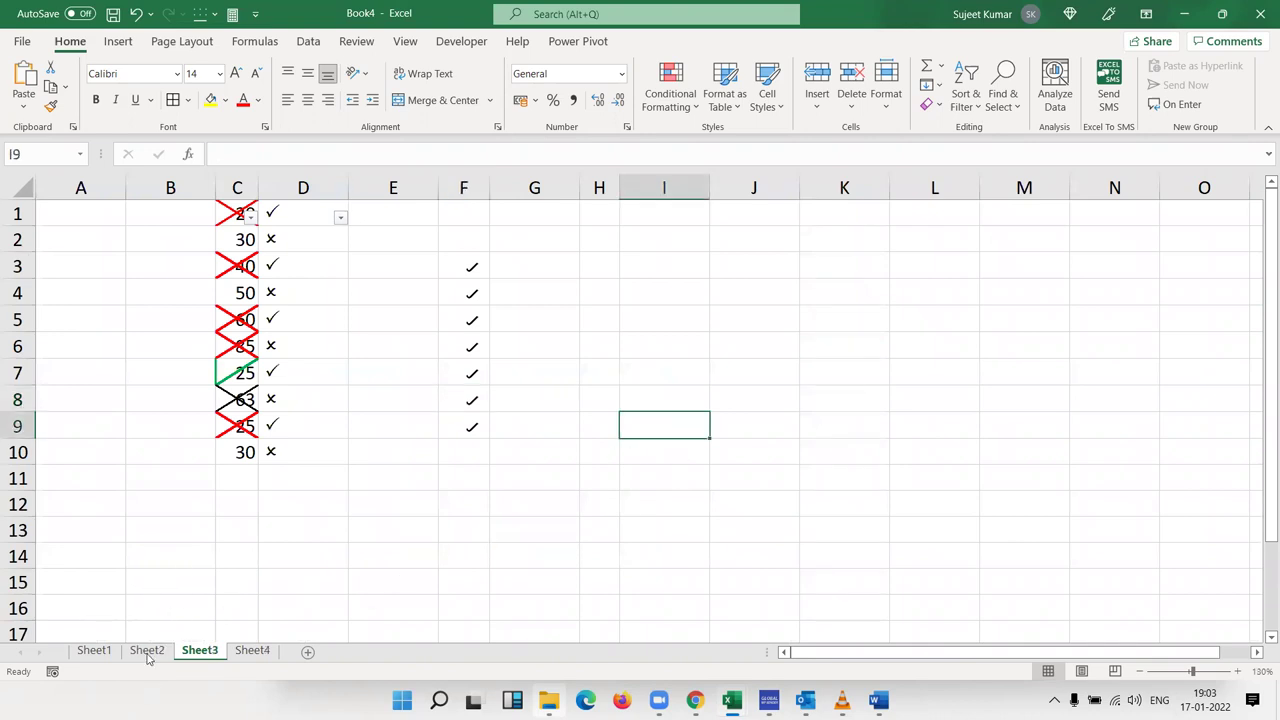
click(147, 651)
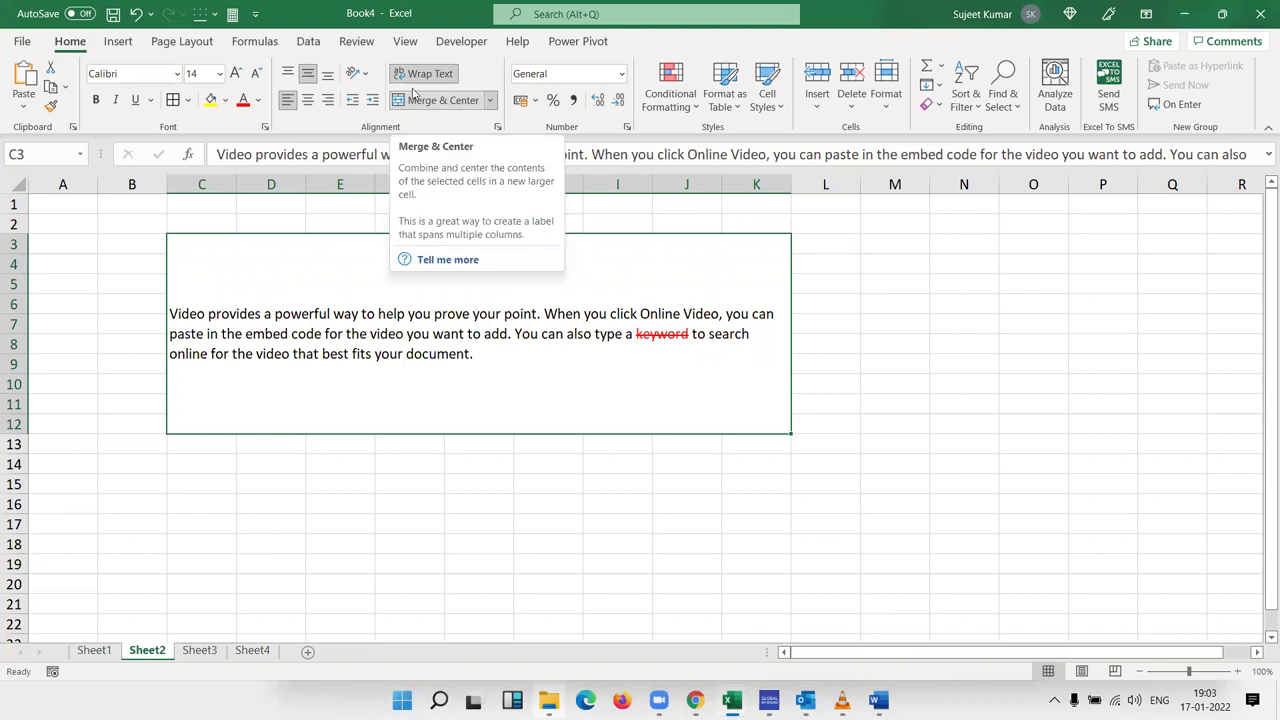
drag(185, 488, 720, 580)
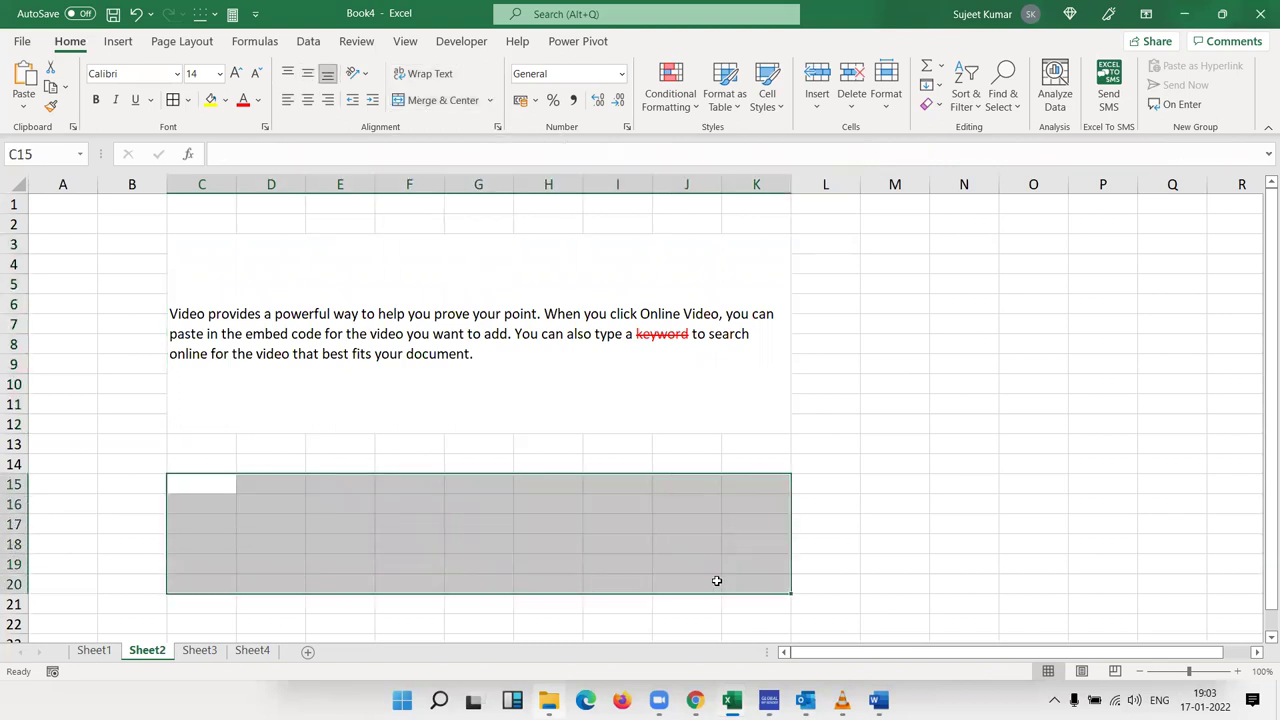
click(490, 100)
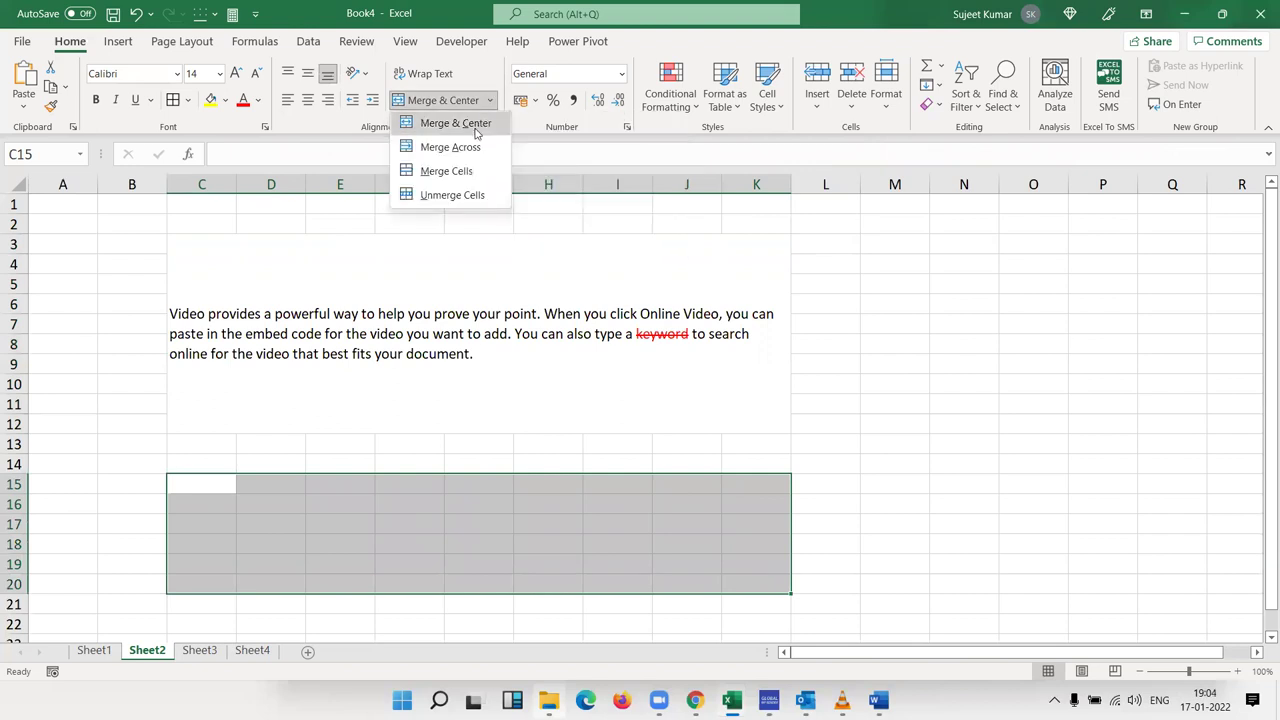
click(476, 128)
click(472, 106)
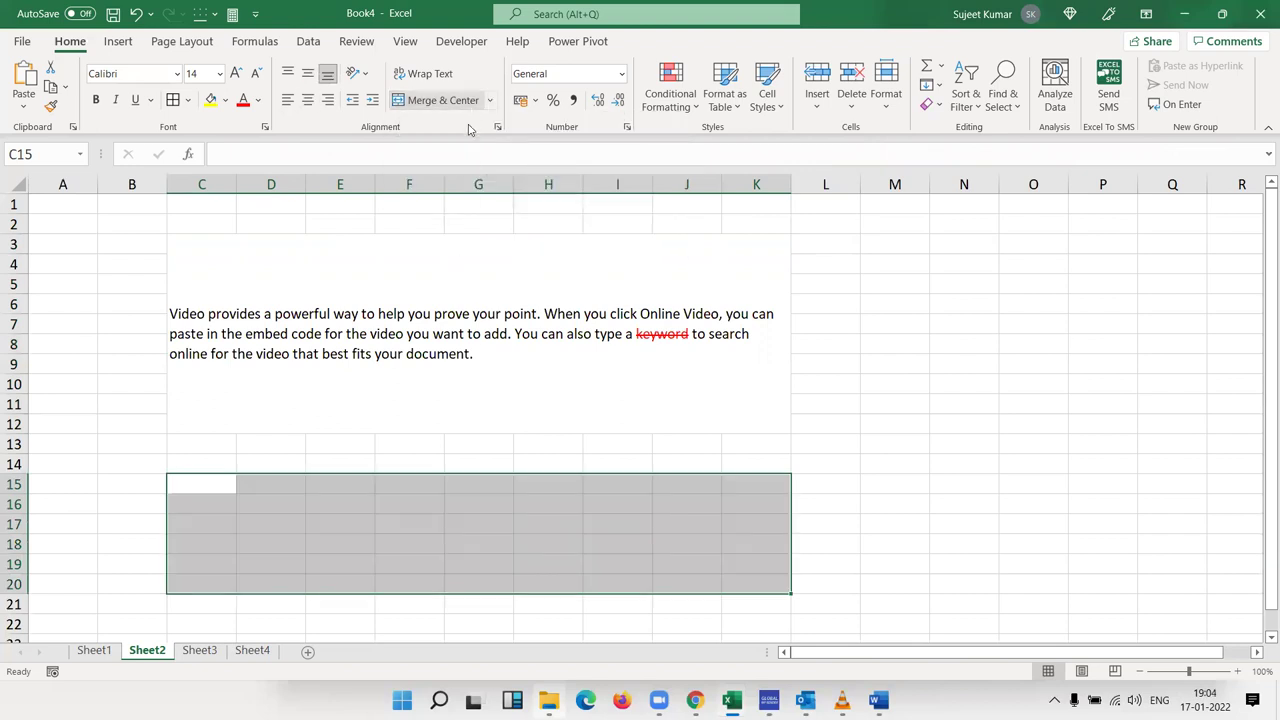
Apply Merge Across to C15:K20, check each merged row, then undo it
click(490, 100)
click(482, 150)
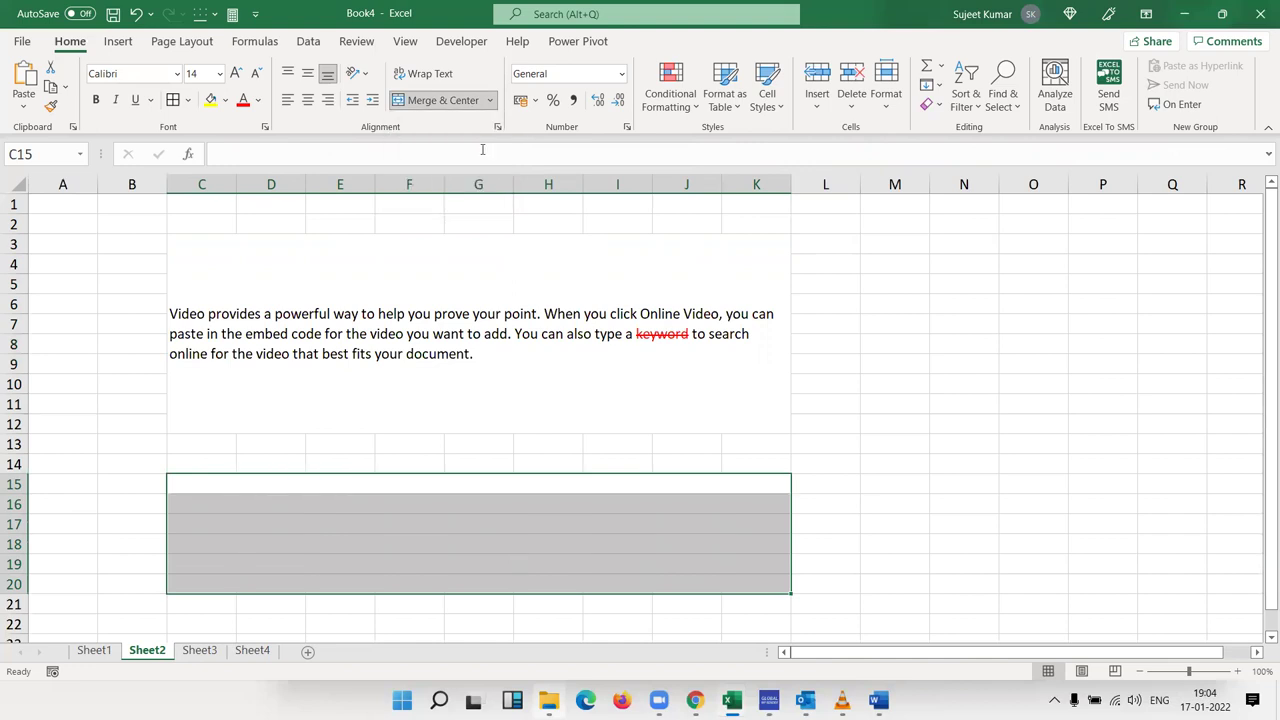
click(401, 480)
click(401, 507)
click(405, 542)
click(410, 564)
click(414, 577)
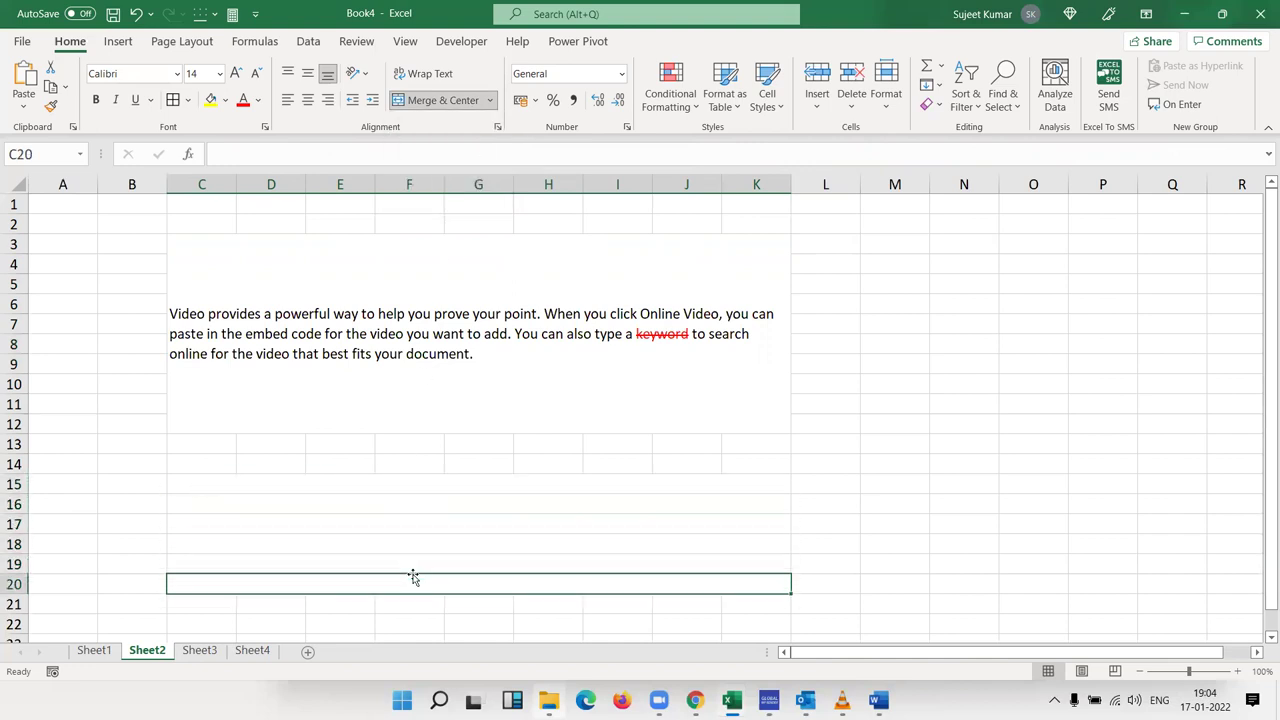
key(ctrl+z)
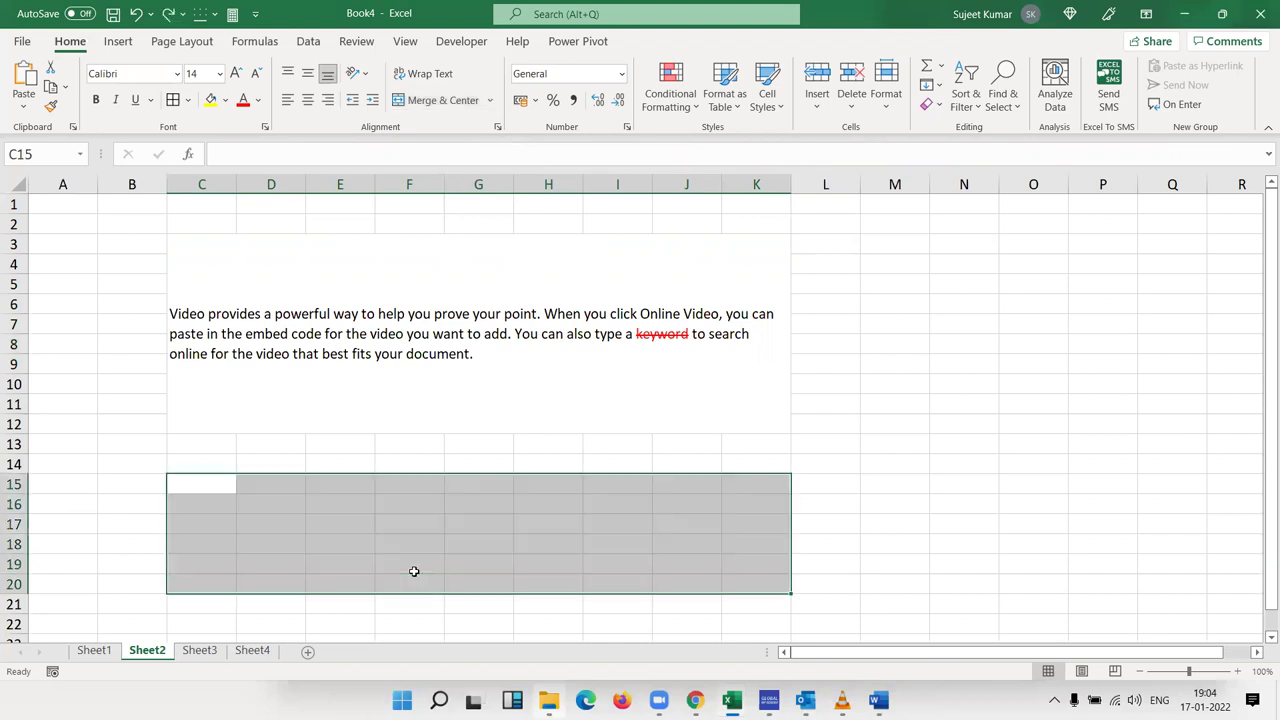
Try Merge & Center on C15:K20, undo it, and select A15
click(486, 107)
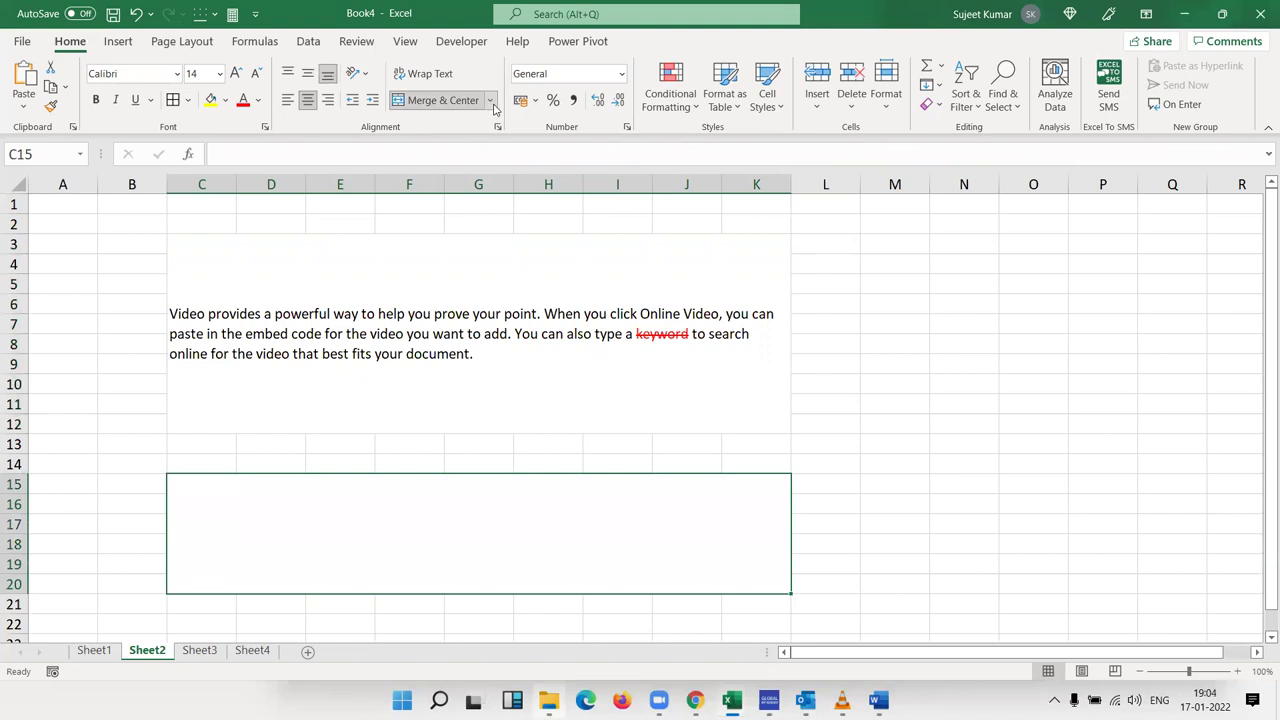
key(ctrl+z)
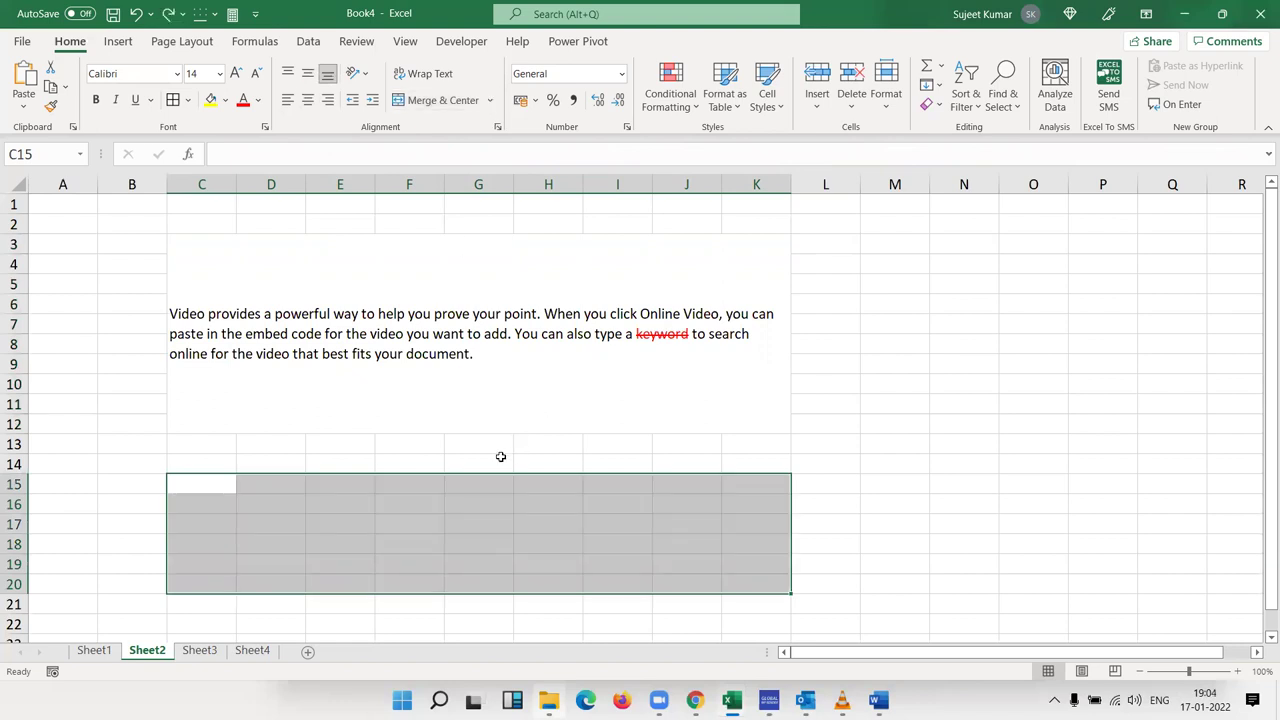
click(70, 483)
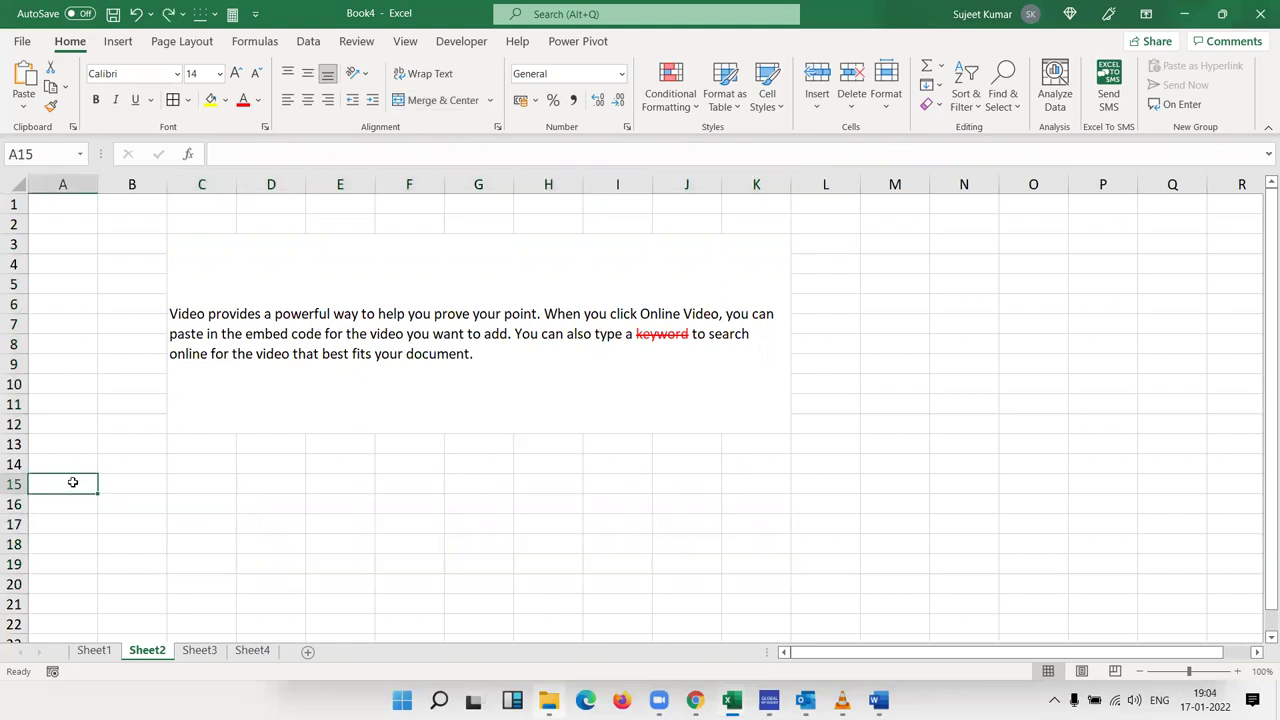
Enter a person's full name in A15 and toggle Wrap Text on and off
text(Sujeet Kumar)
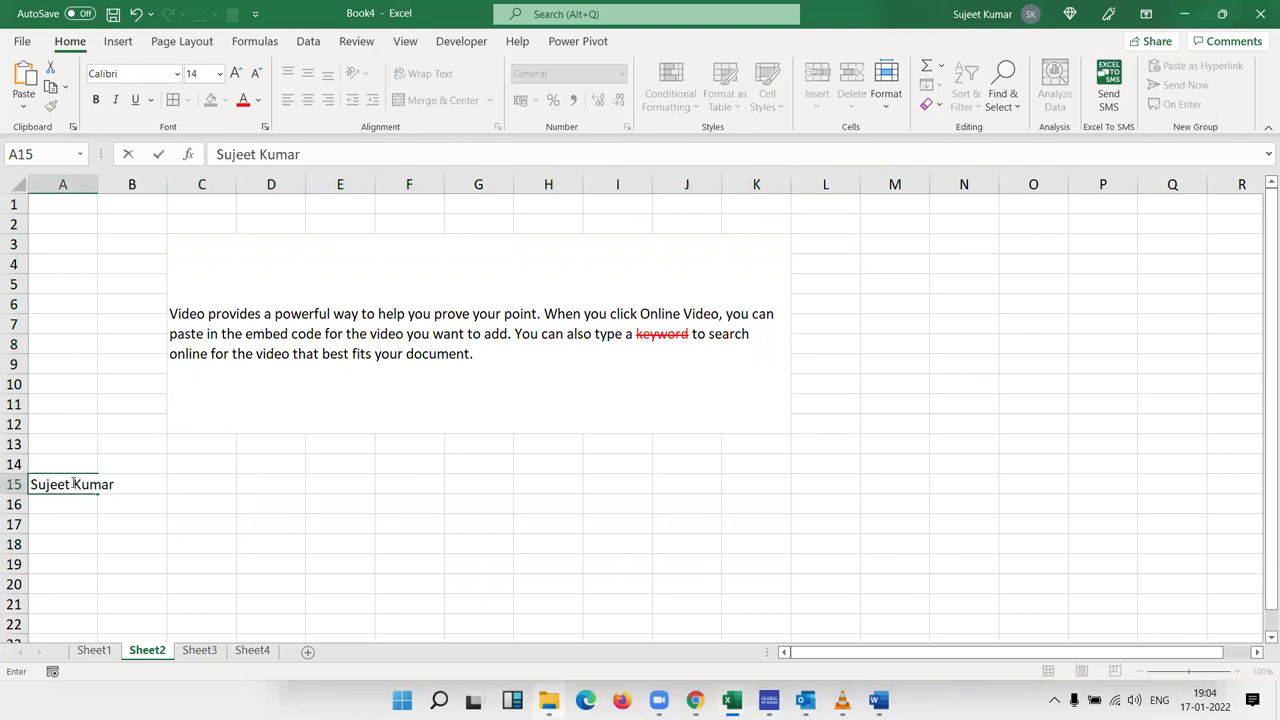
click(72, 483)
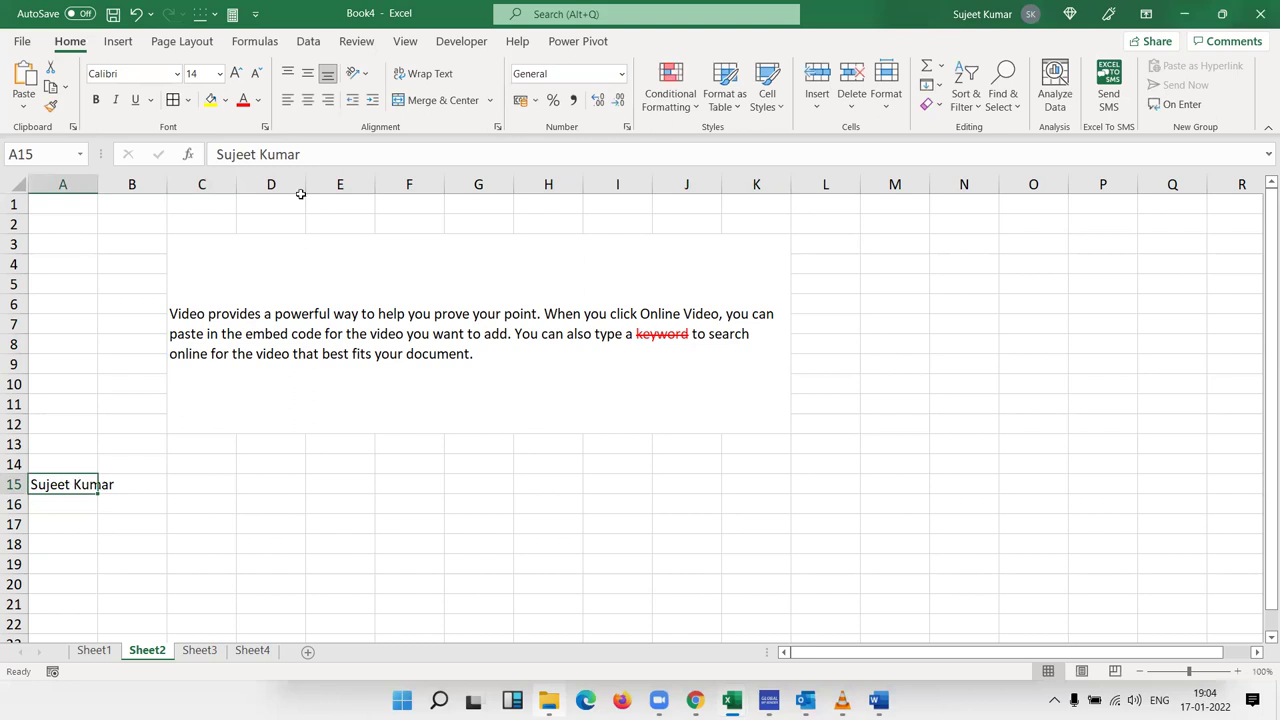
click(443, 72)
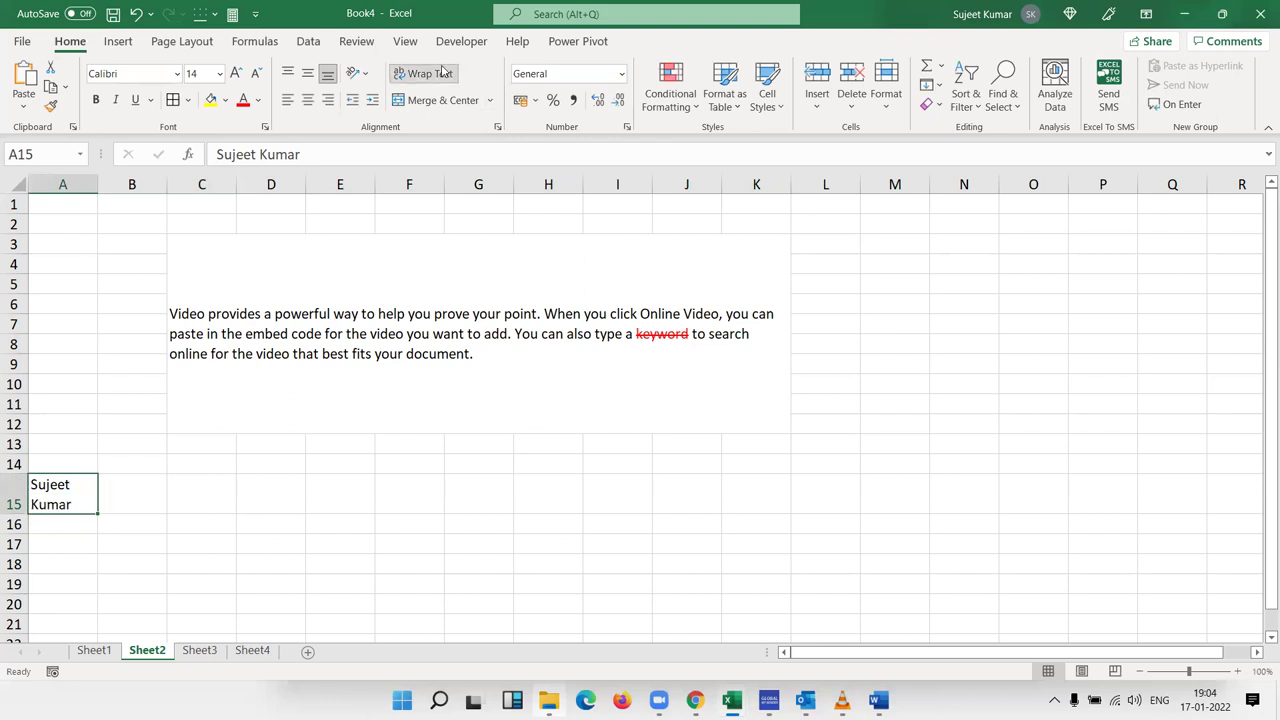
click(443, 72)
Replace it with the four-line entry 123/852/147/654 using Alt+Enter, then clear it
key(Delete)
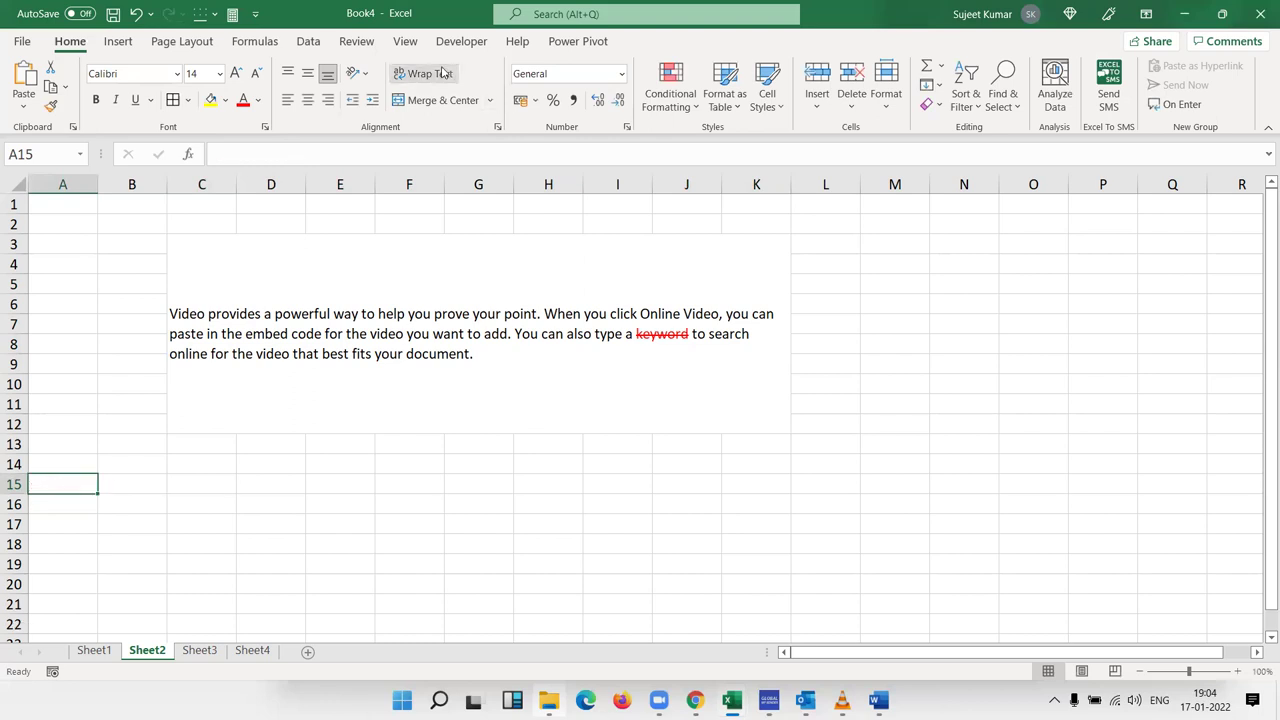
text(123)
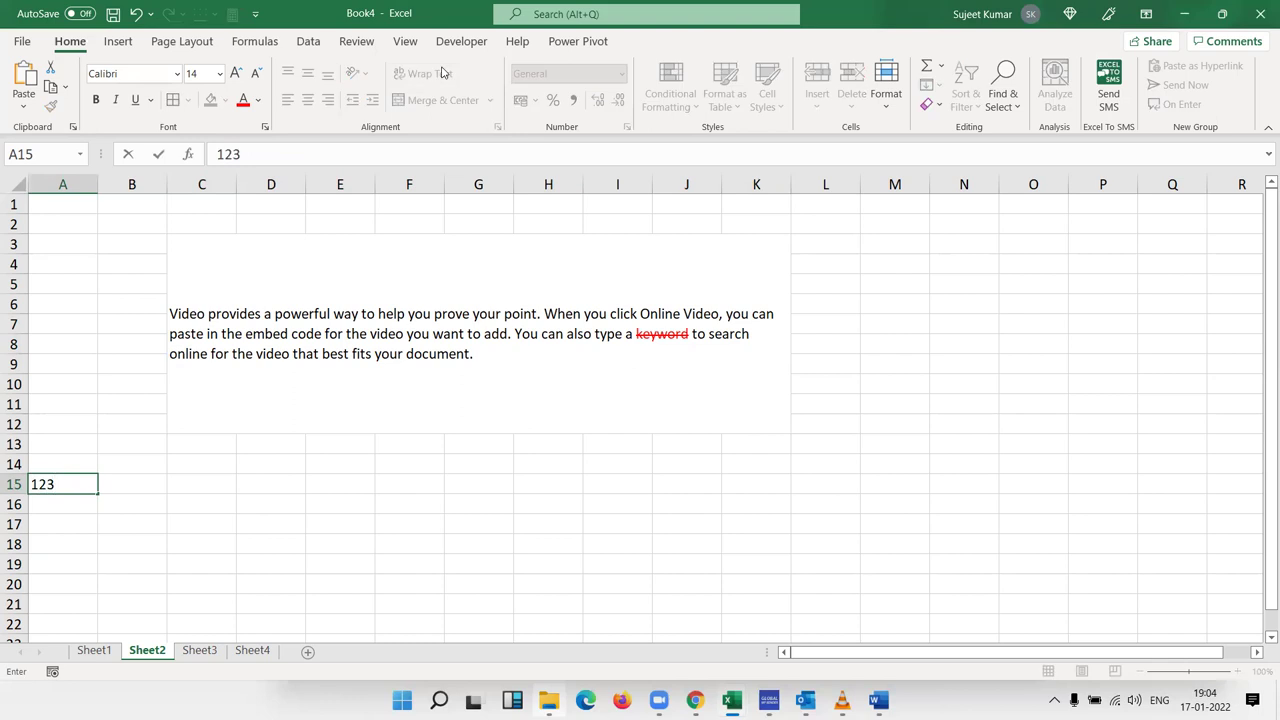
key(alt+Return)
text(852)
key(alt+Return)
text(147)
key(alt+Return)
text(654)
key(Return)
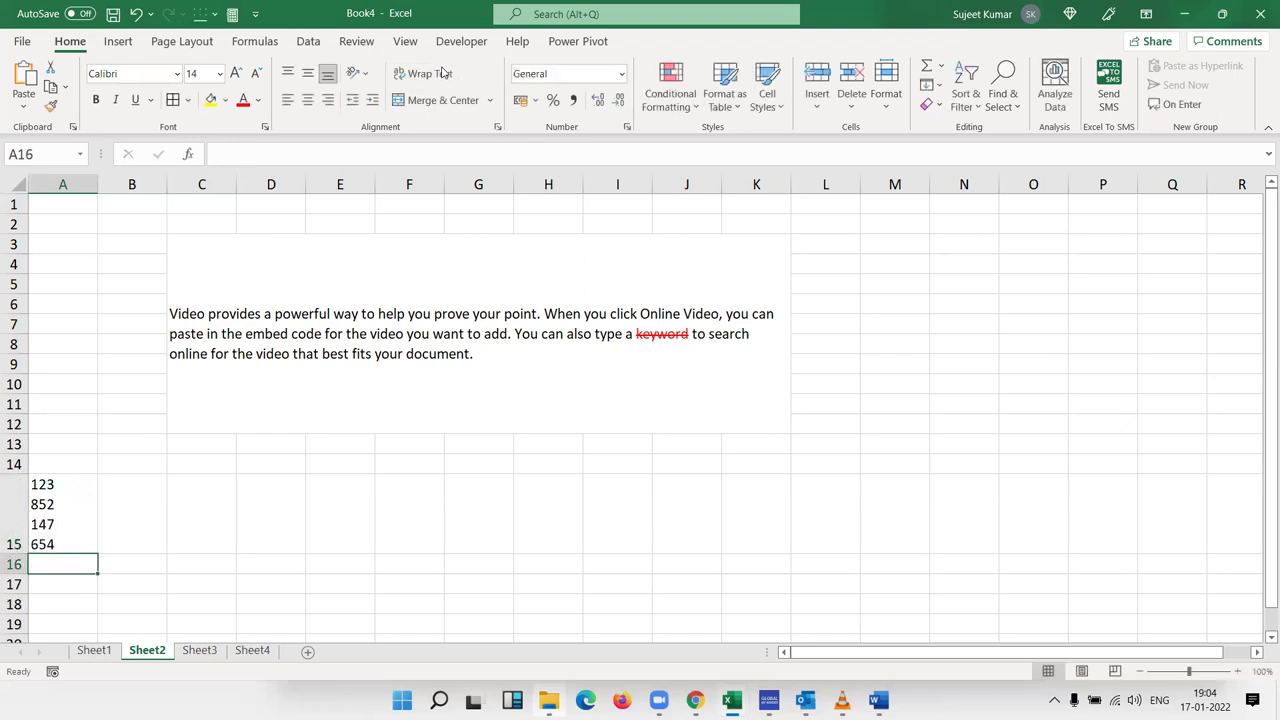
key(Up)
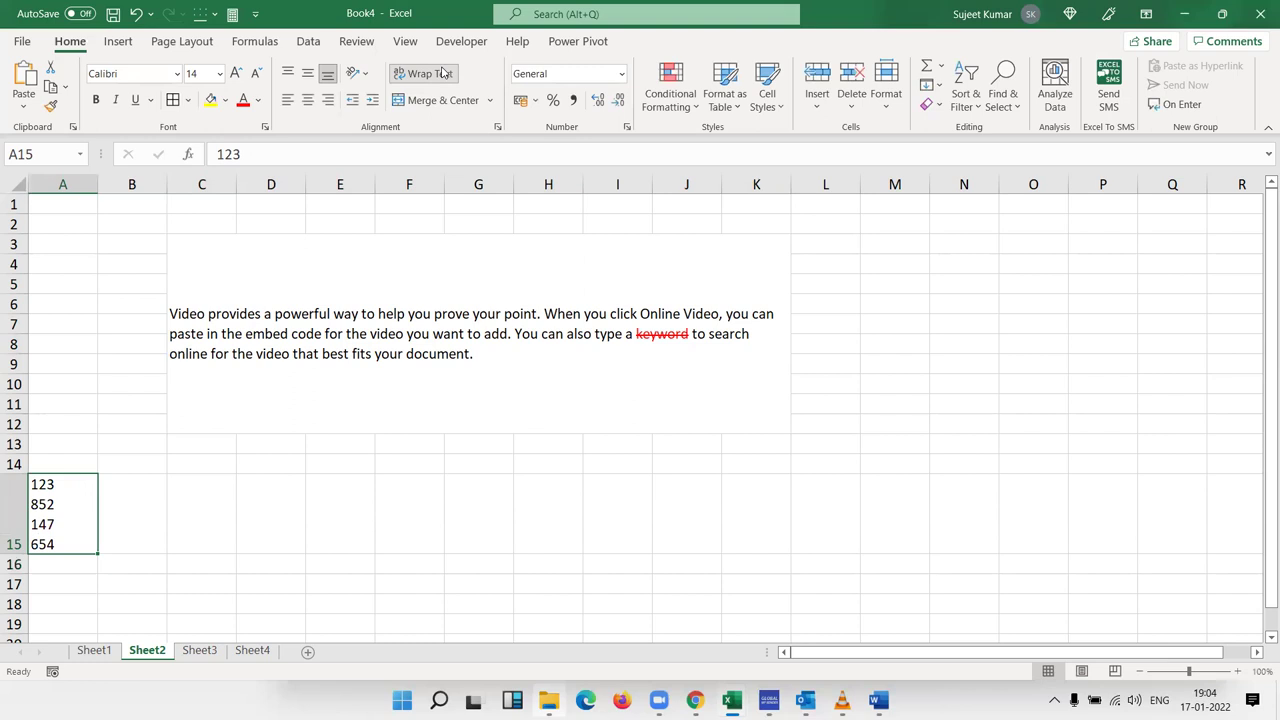
key(Delete)
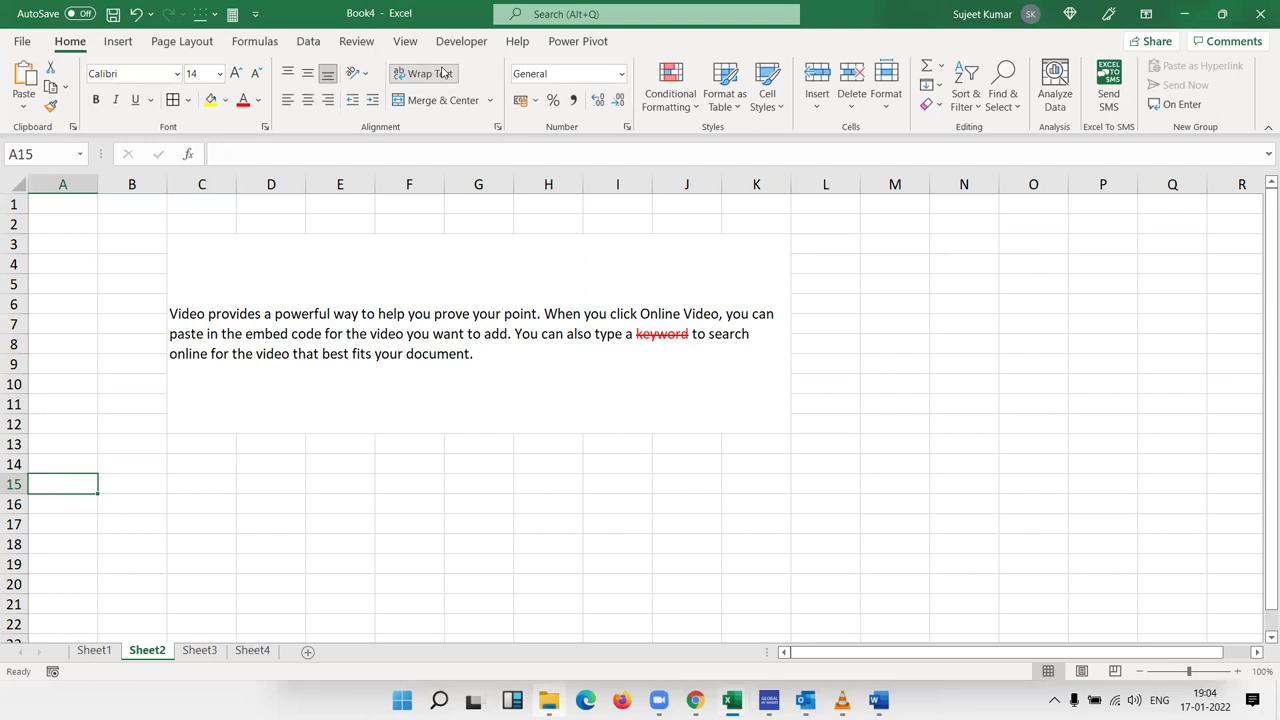
Re-enter the full name in A15 and put it back on a single line
text(Sujeet)
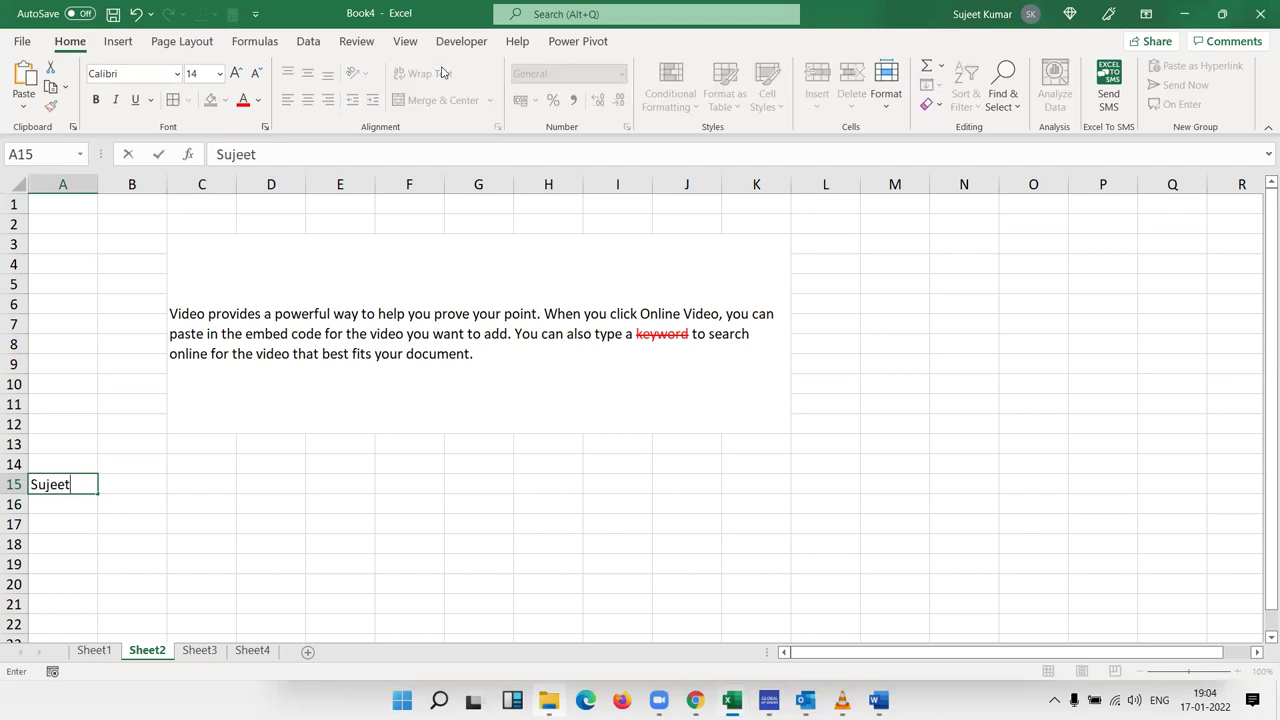
text( Kumar)
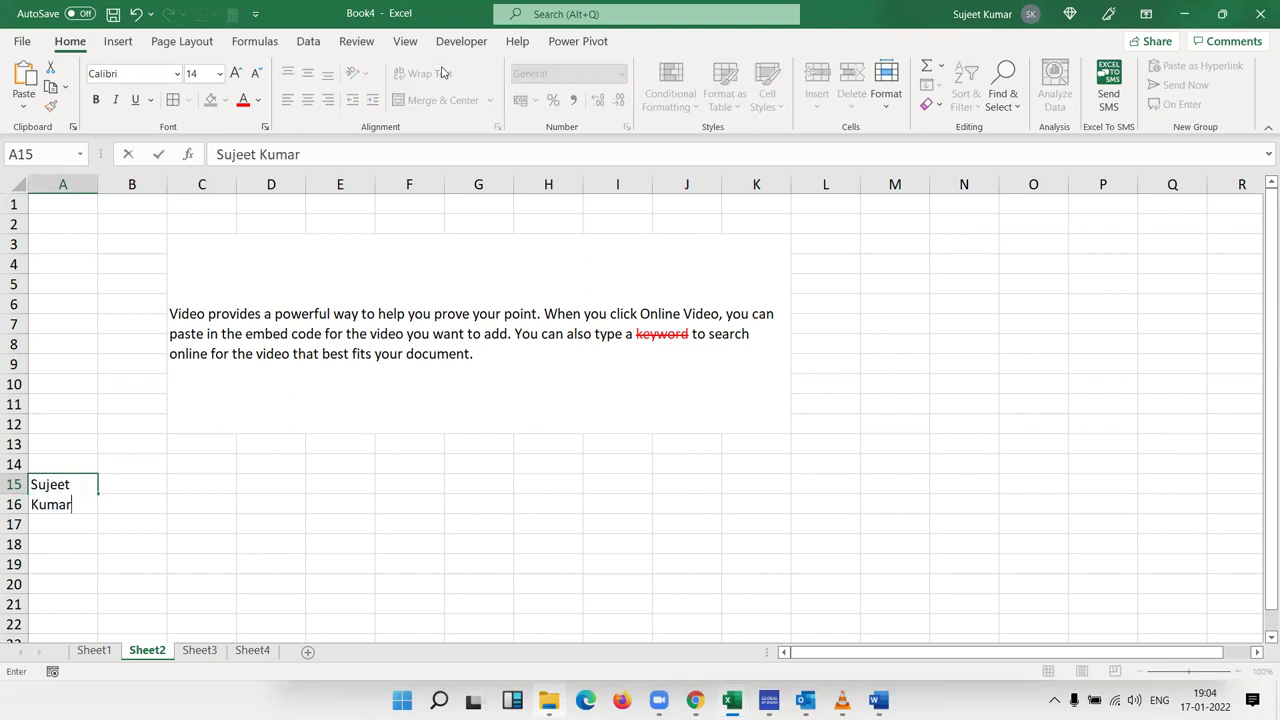
key(Return)
key(Up)
click(443, 73)
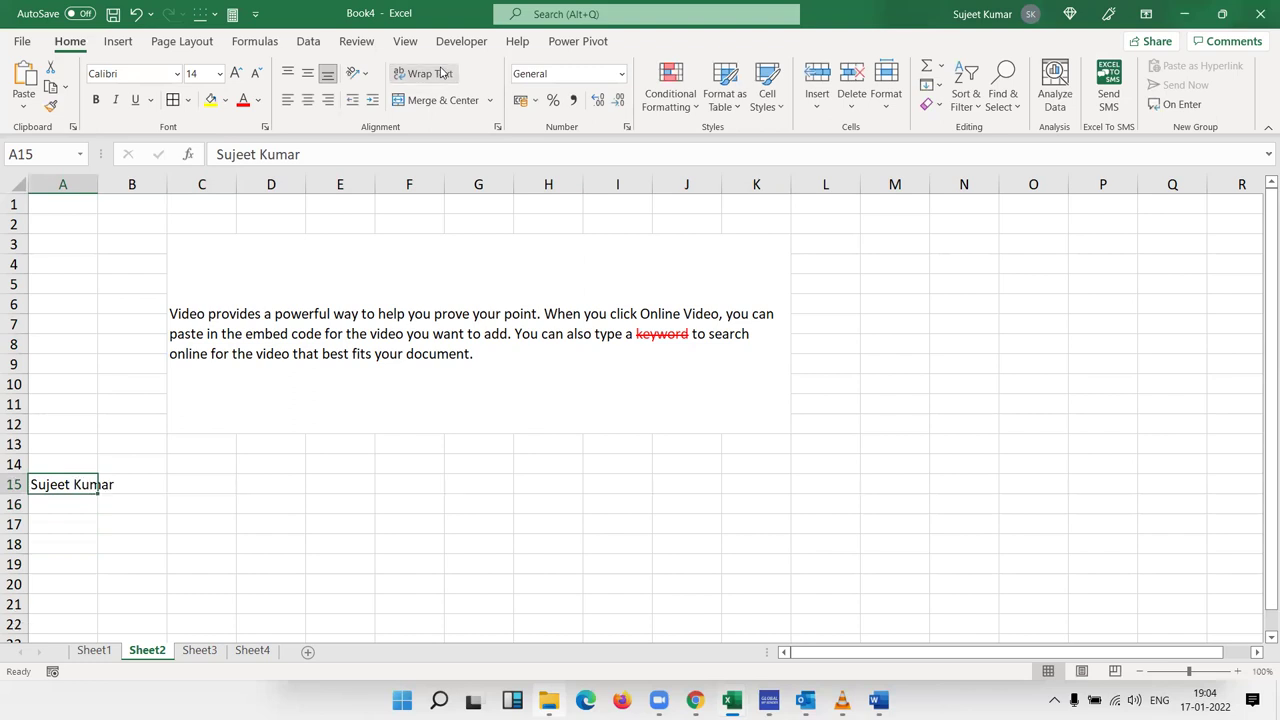
double_click(99, 184)
key(ctrl+z)
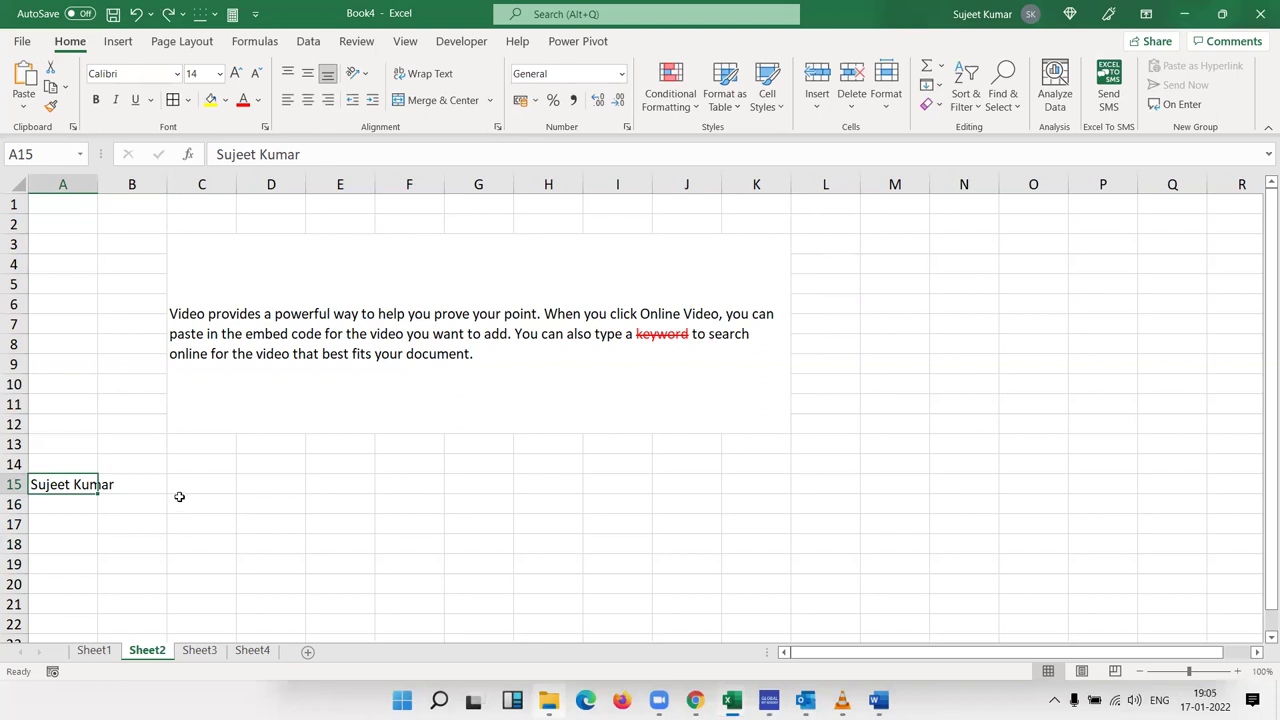
click(209, 502)
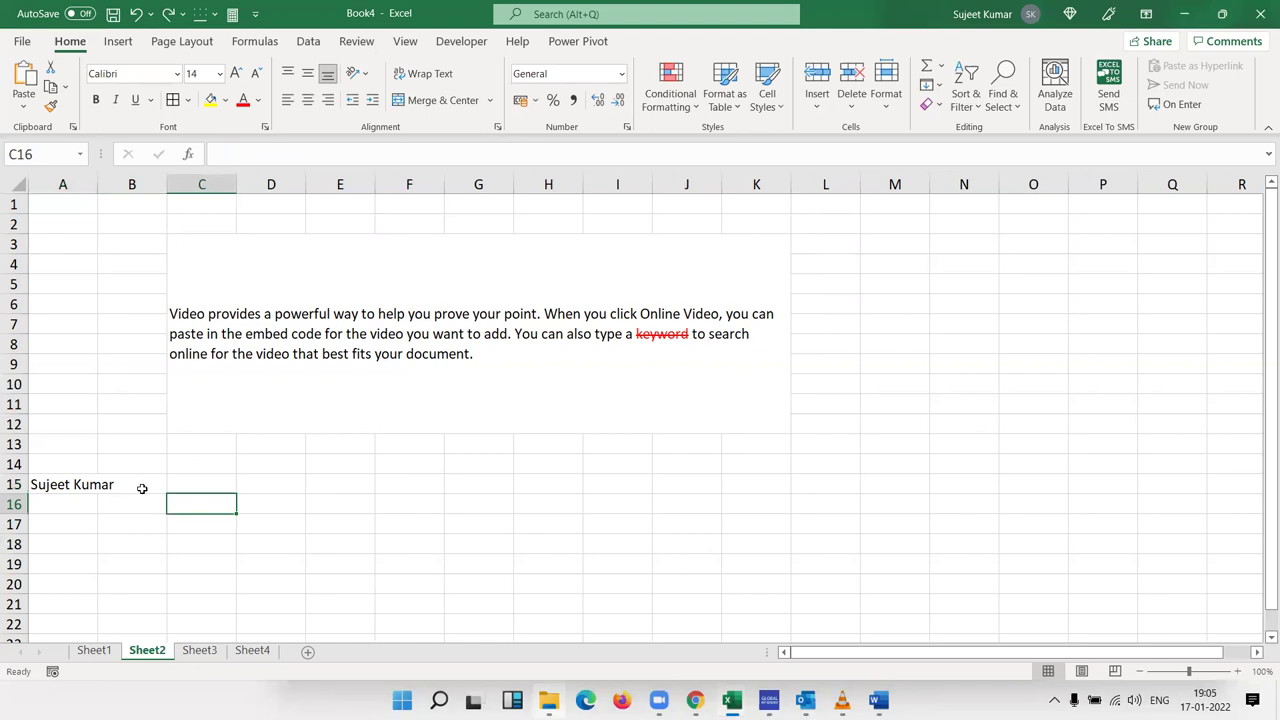
Turn on Shrink to fit for A15 on the Alignment tab of Format Cells
click(82, 484)
right_click(84, 484)
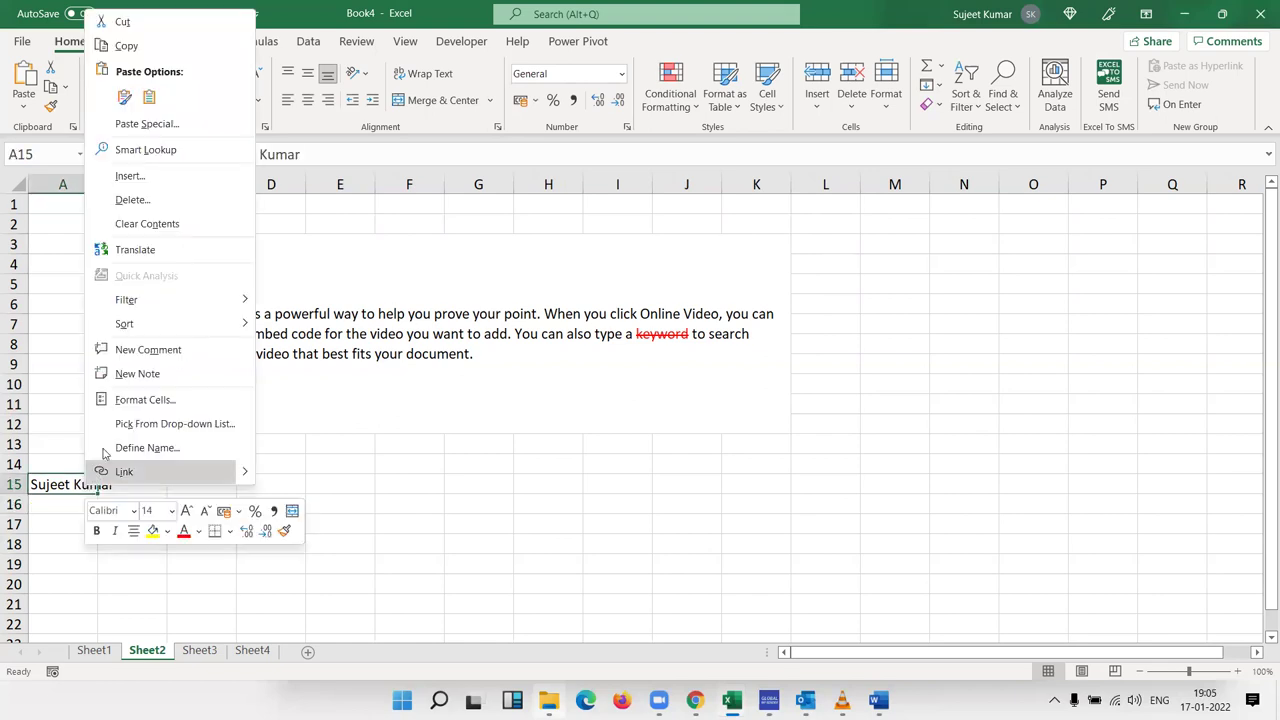
click(132, 405)
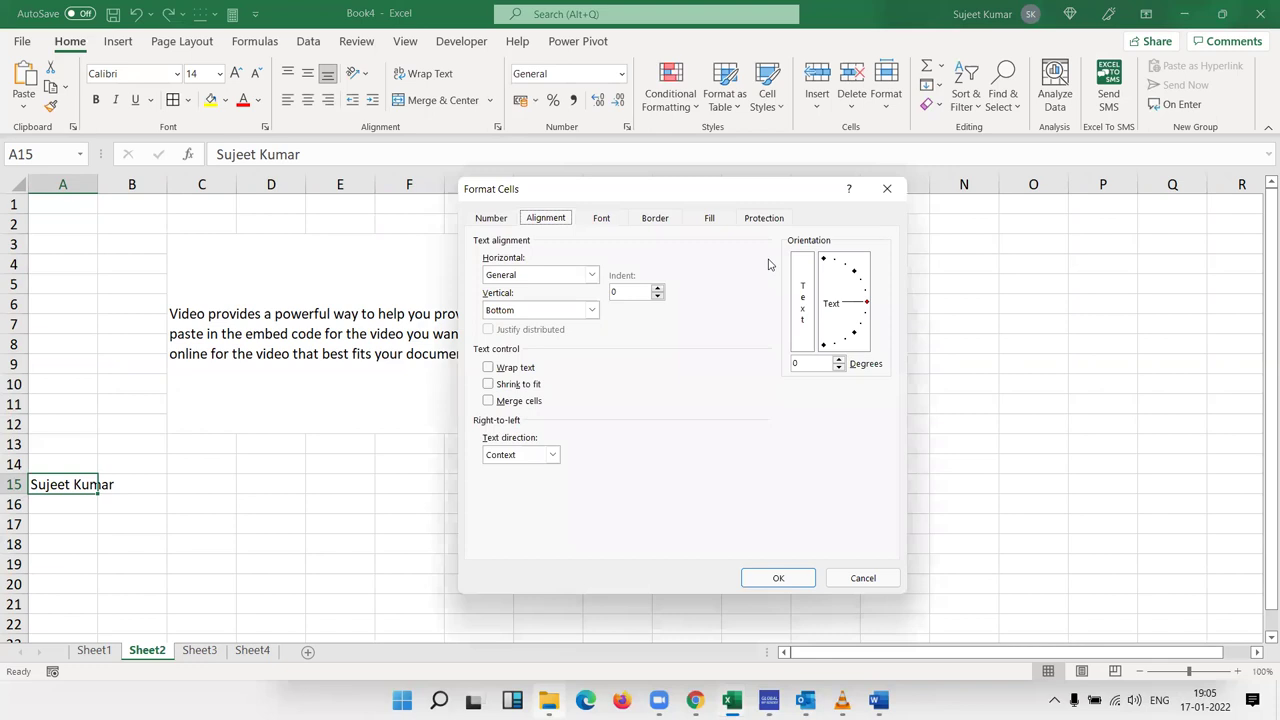
click(513, 388)
click(778, 582)
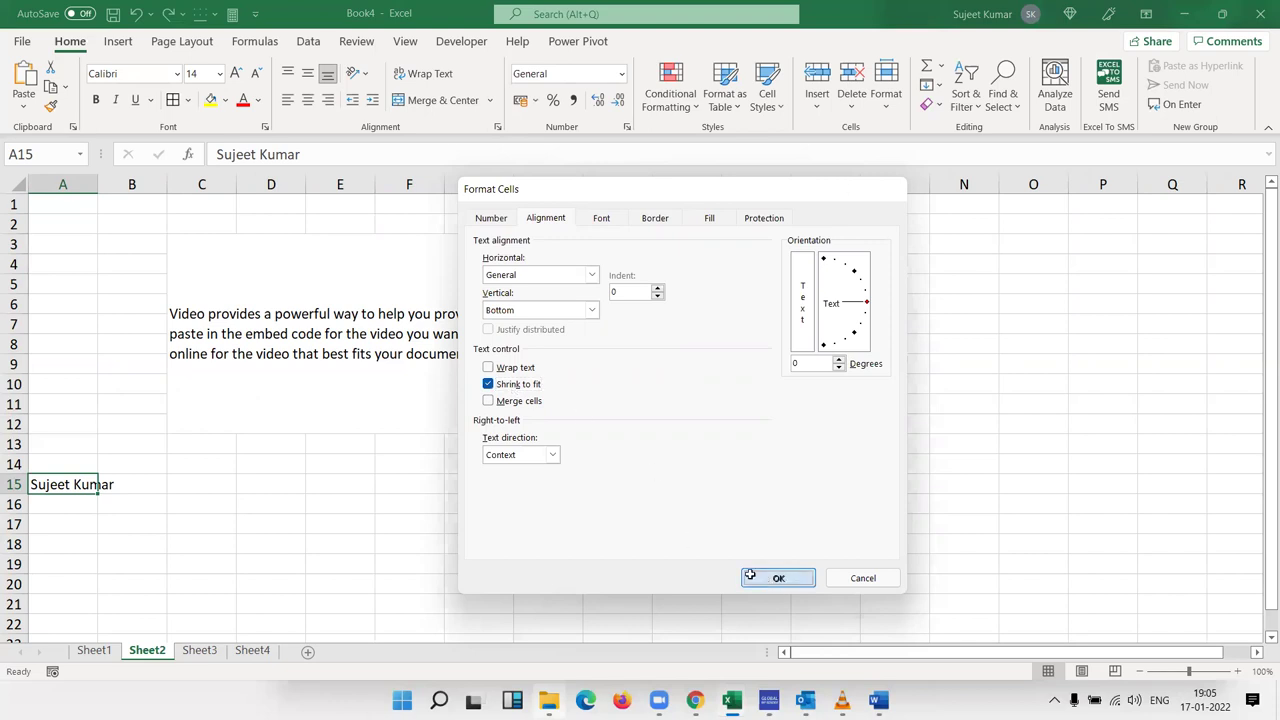
click(184, 540)
click(52, 488)
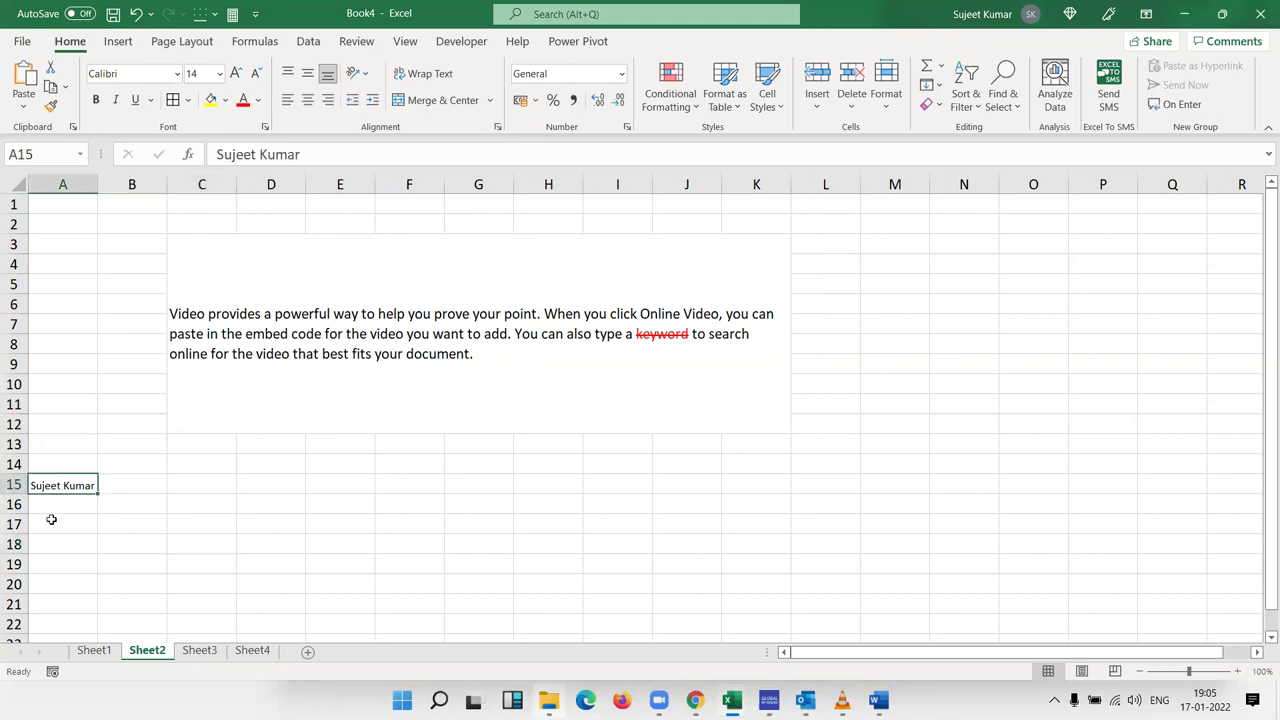
Drag column A's right border slightly wider so the shrunk name in A15 enlarges
mouse_move(98, 186)
mouse_down()
mouse_move(143, 192)
mouse_move(104, 190)
mouse_up()
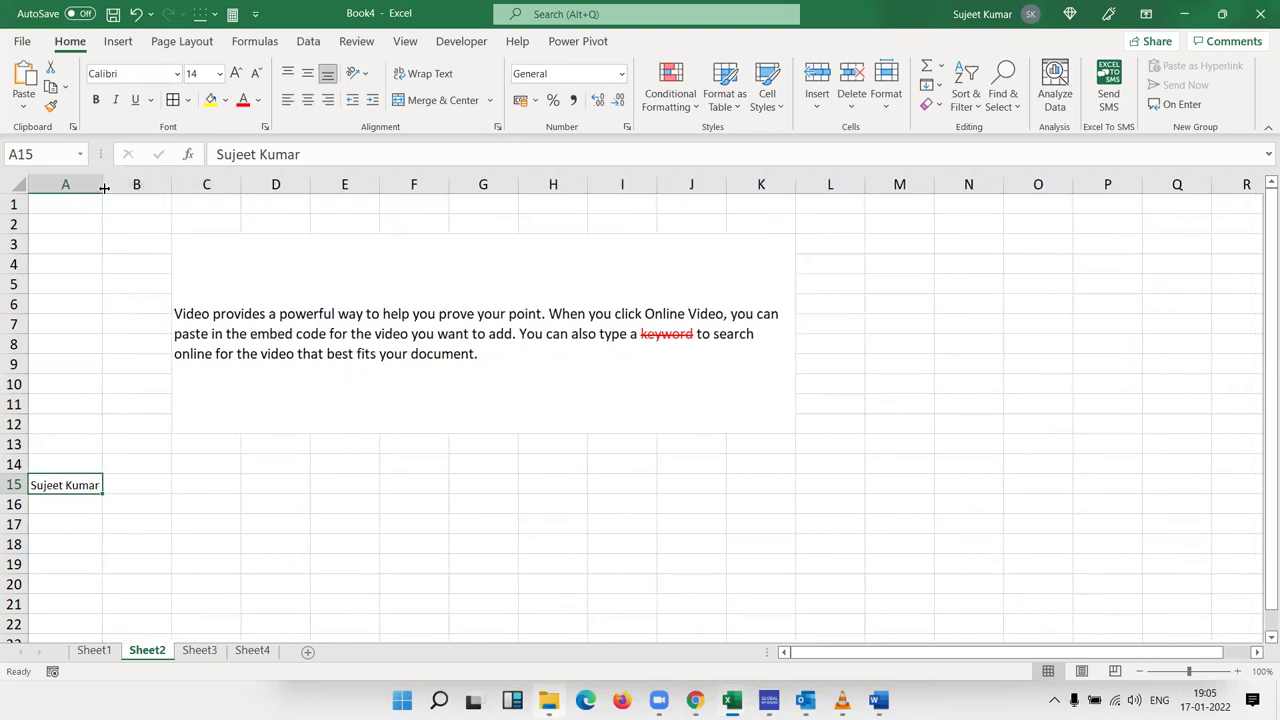
click(306, 496)
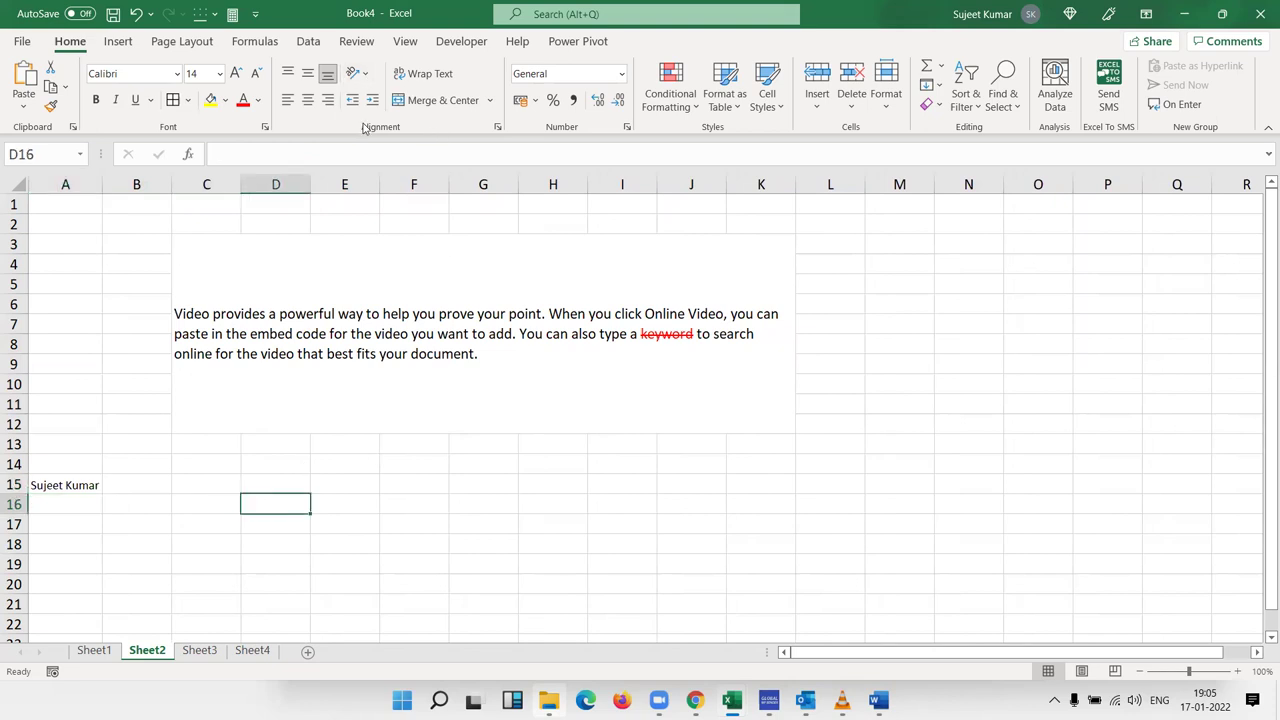
click(47, 489)
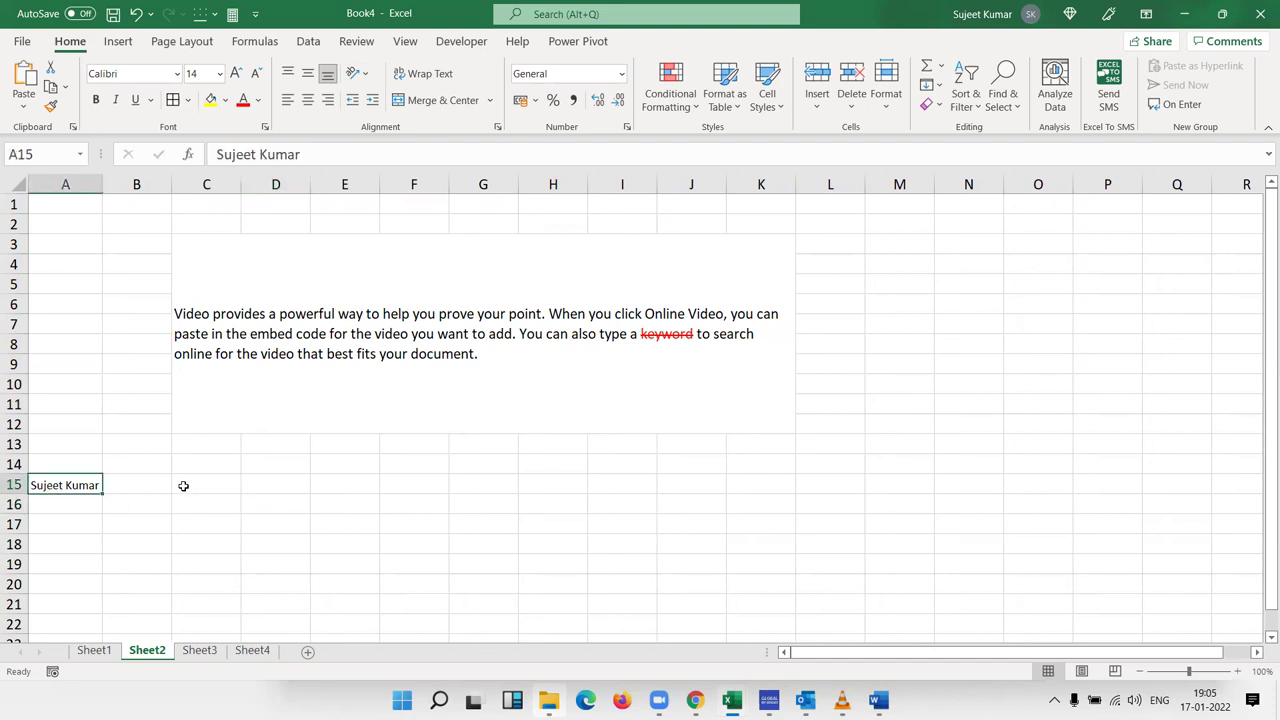
mouse_move(109, 181)
mouse_down()
mouse_move(127, 176)
mouse_move(102, 187)
mouse_up()
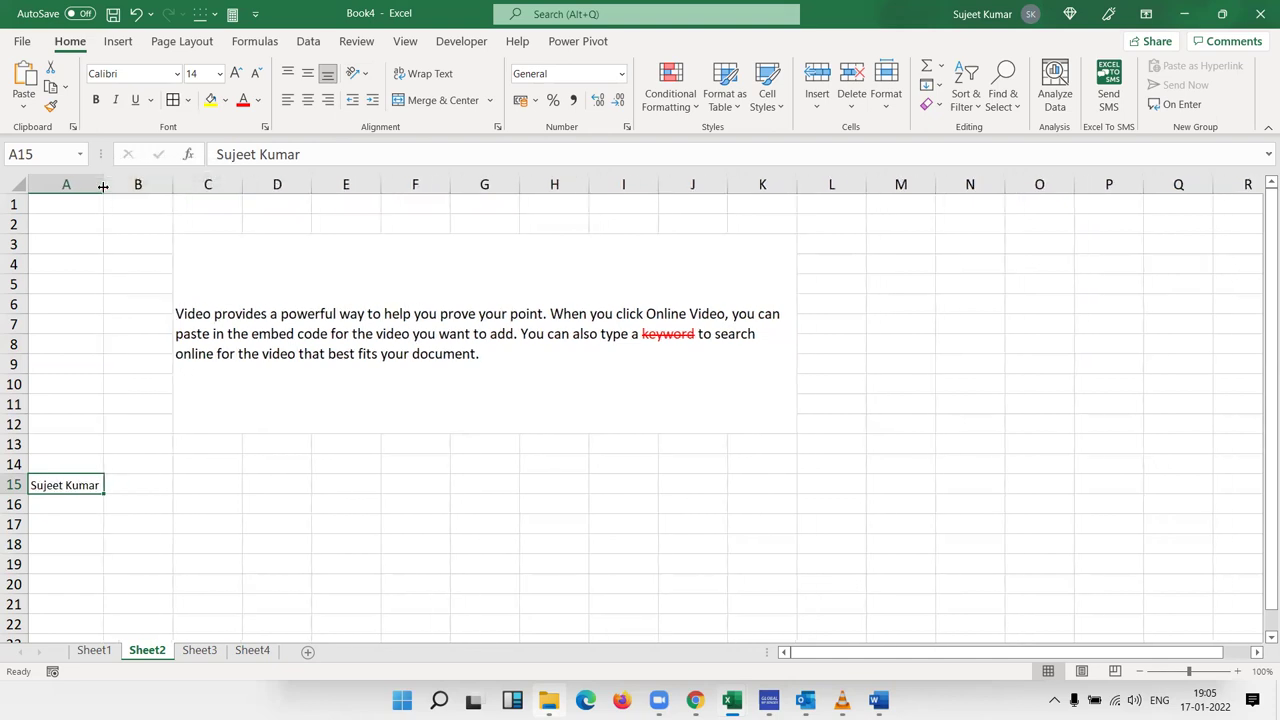